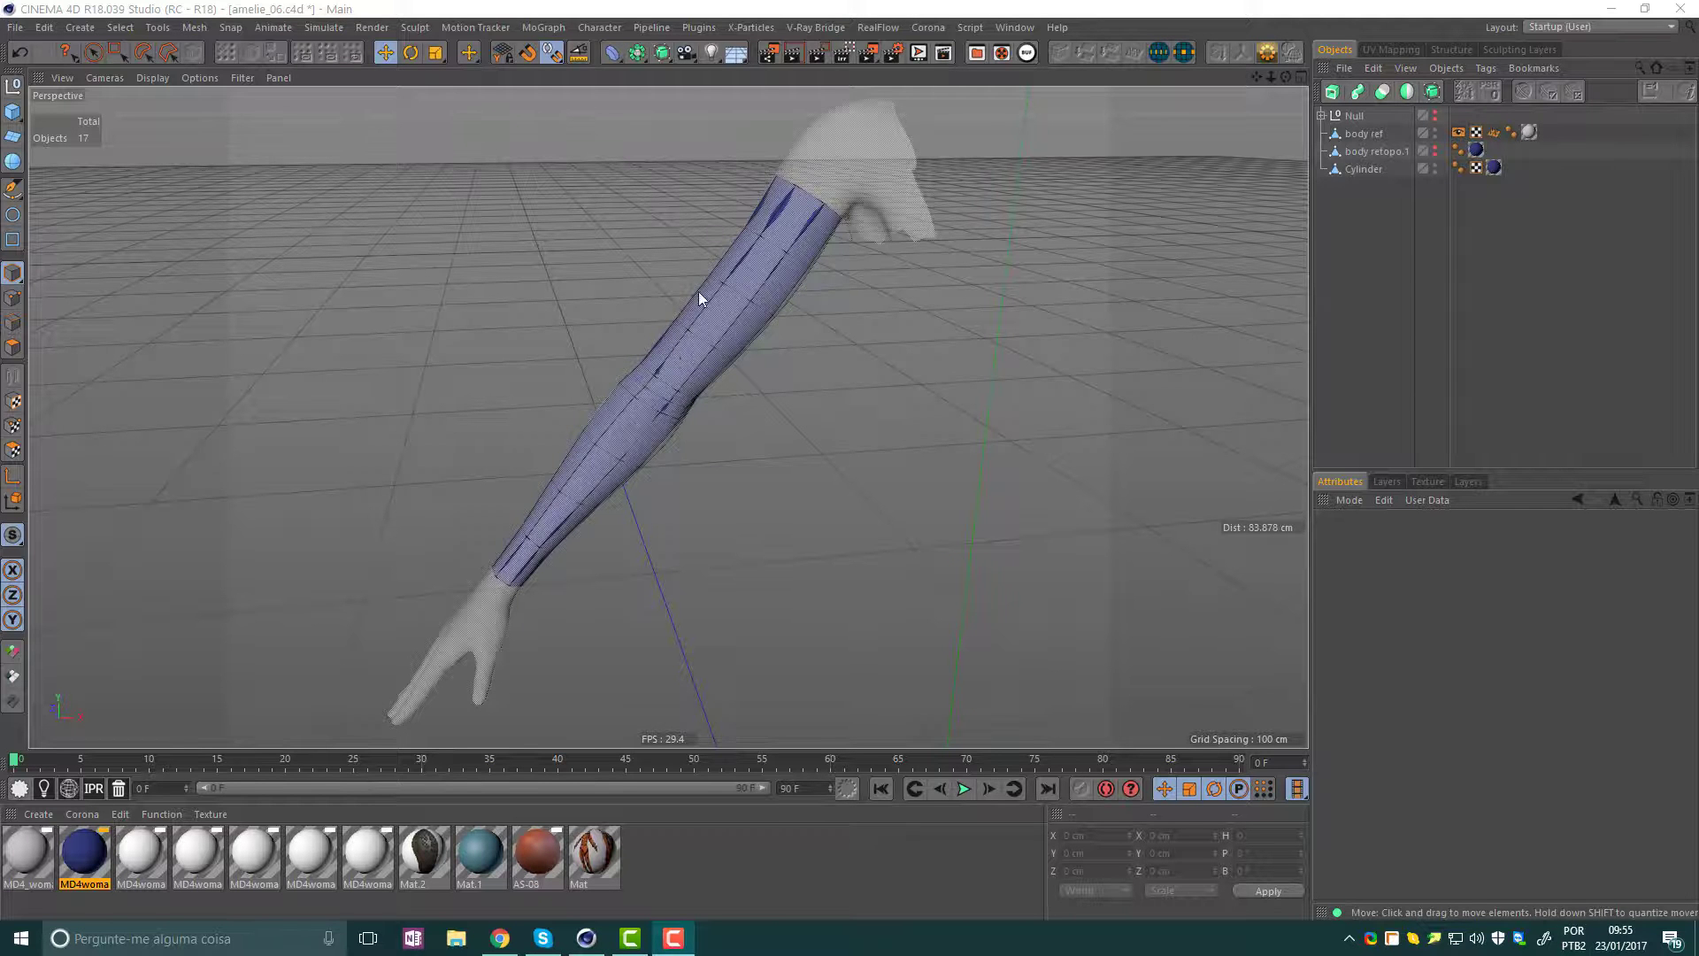
Delete the blue Cylinder object from the scene.
{"action": "left_click_drag", "start_coordinate": [662, 306], "coordinate": [647, 311], "text": "alt"}
{"action": "mouse_move", "coordinate": [660, 379]}
{"action": "left_mouse_down", "text": "alt"}
{"action": "mouse_move", "coordinate": [834, 363]}
{"action": "mouse_move", "coordinate": [638, 391]}
{"action": "mouse_move", "coordinate": [867, 289]}
{"action": "mouse_move", "coordinate": [952, 278]}
{"action": "mouse_move", "coordinate": [863, 267]}
{"action": "mouse_move", "coordinate": [639, 411]}
{"action": "left_mouse_up", "text": "alt"}
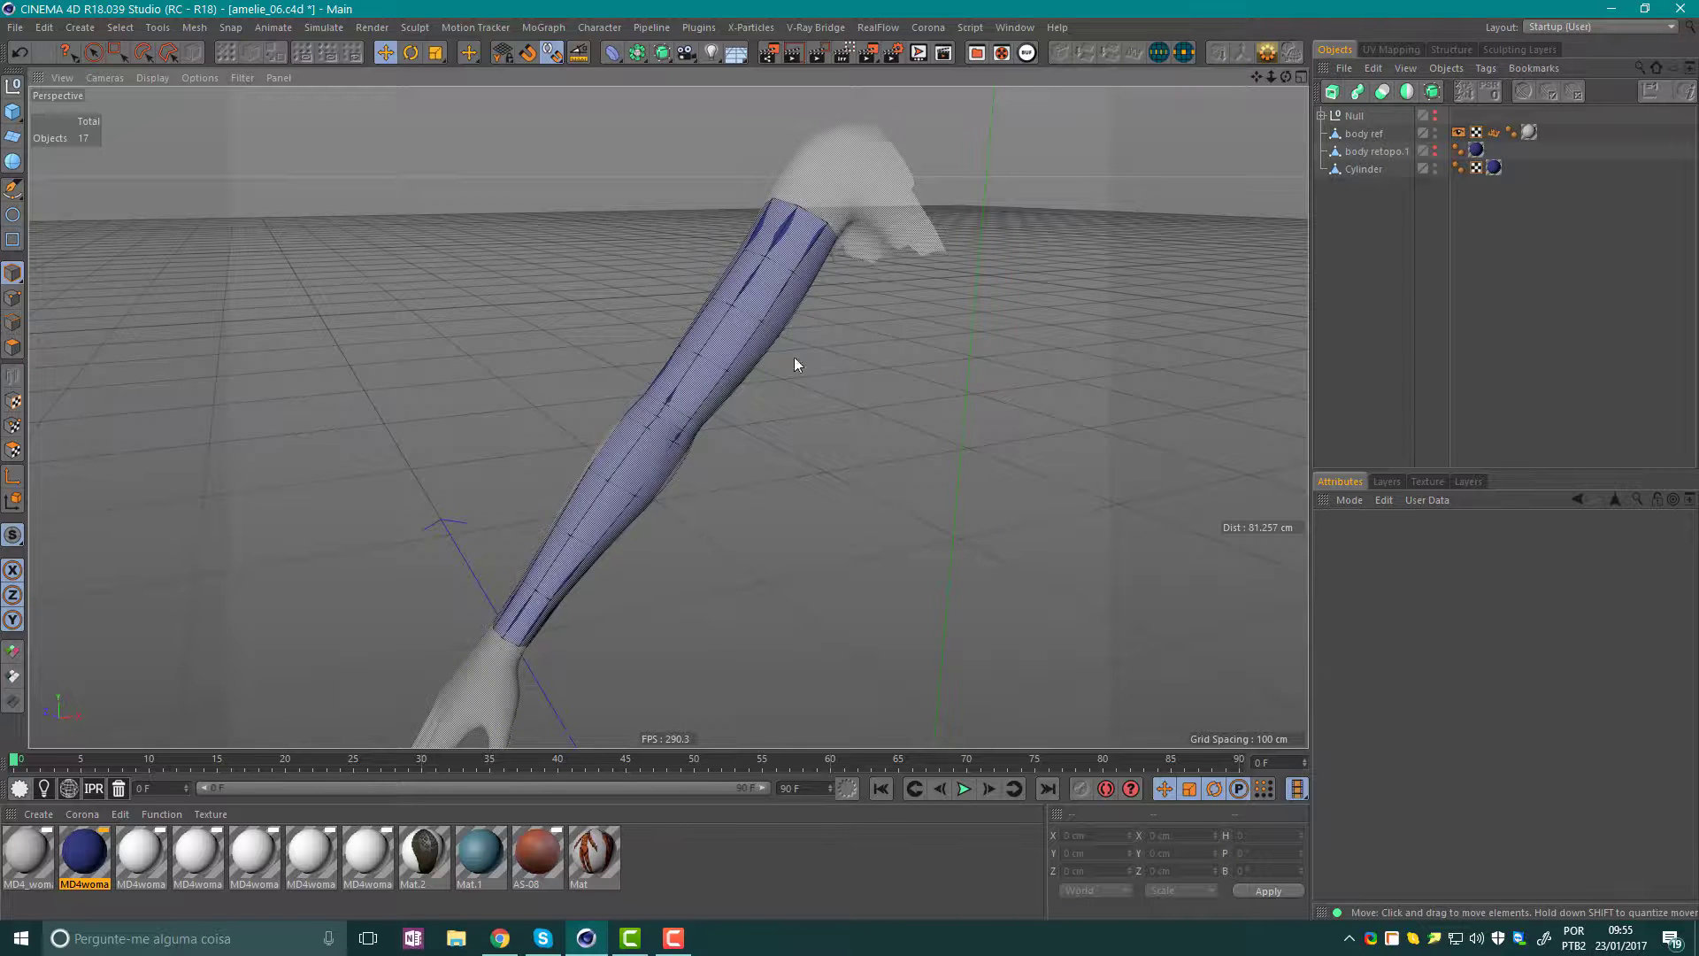
{"action": "mouse_move", "coordinate": [814, 278]}
{"action": "left_mouse_down", "text": "alt"}
{"action": "mouse_move", "coordinate": [701, 297]}
{"action": "mouse_move", "coordinate": [745, 237]}
{"action": "mouse_move", "coordinate": [832, 239]}
{"action": "left_mouse_up", "text": "alt"}
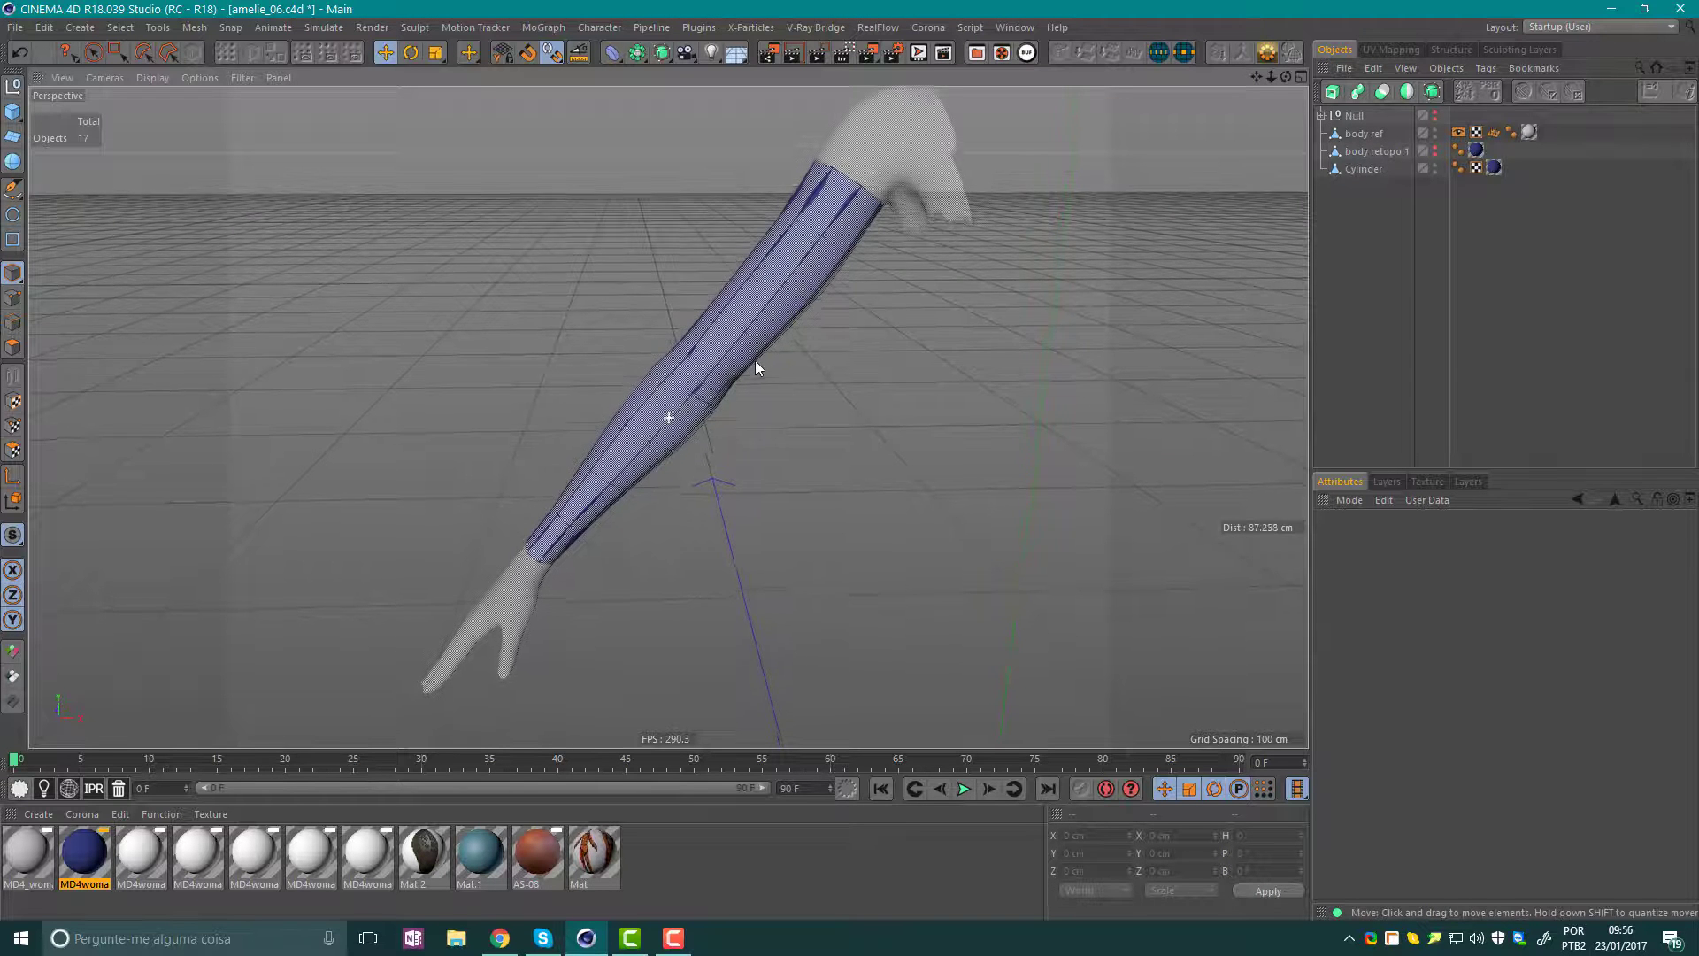
{"action": "right_click_drag", "start_coordinate": [753, 368], "coordinate": [1117, 219], "text": "alt"}
{"action": "left_click", "coordinate": [1362, 169]}
{"action": "key", "text": "Delete"}
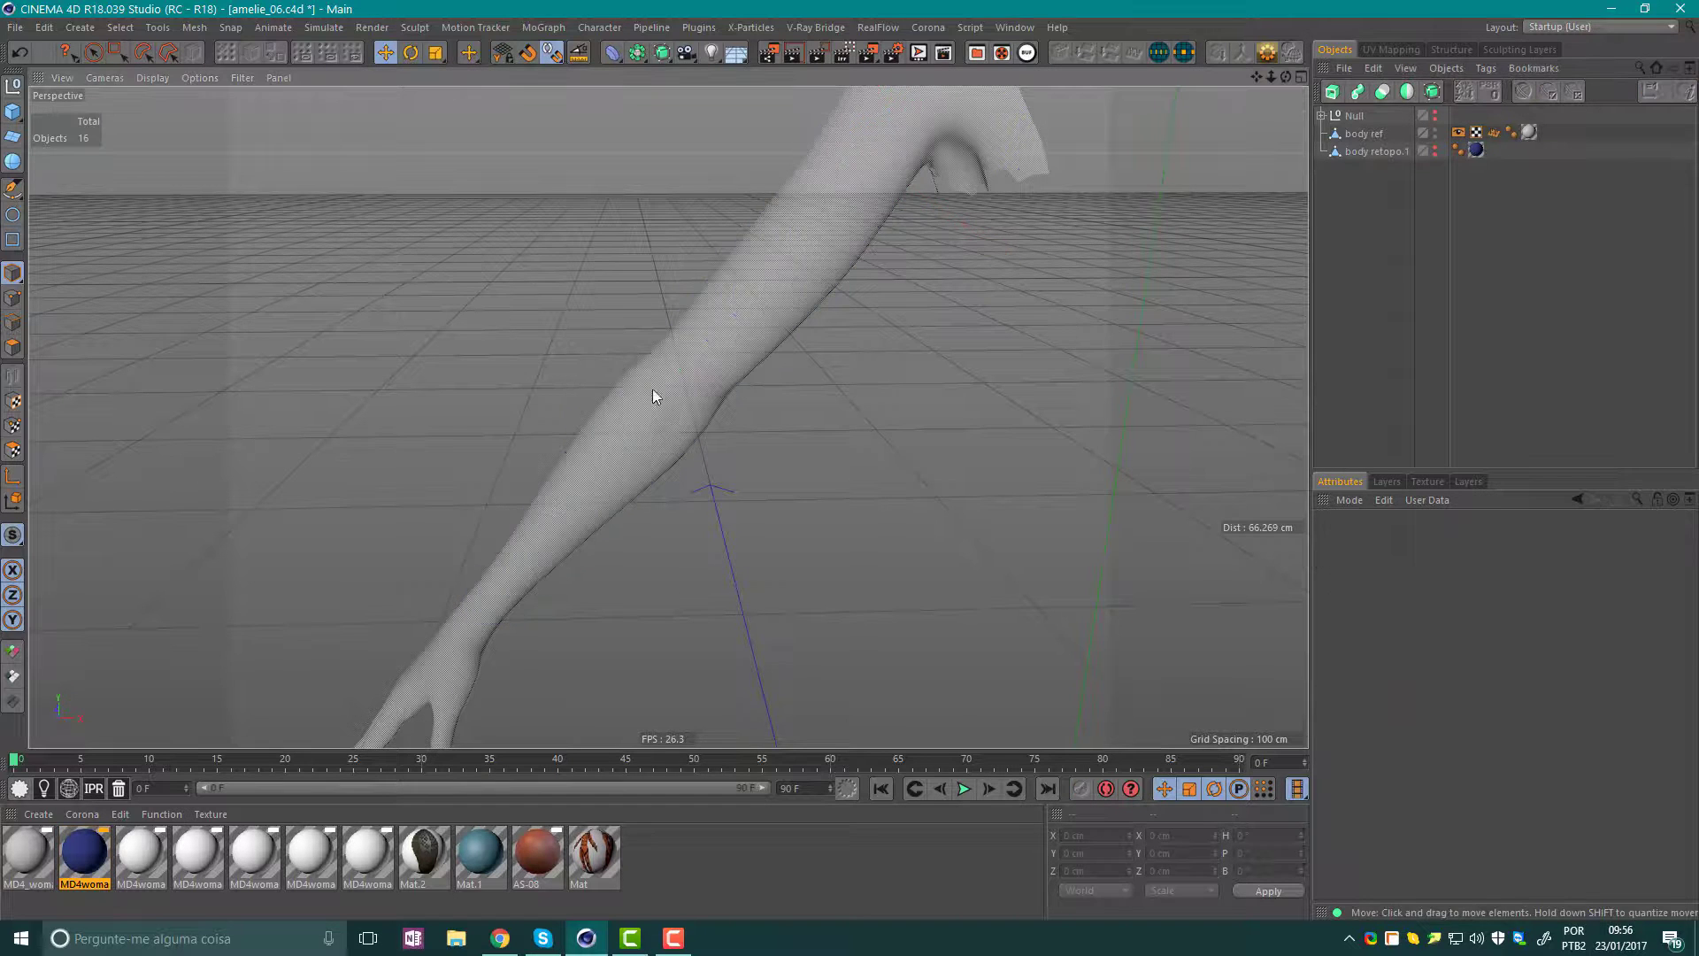
{"action": "scroll", "coordinate": [595, 358], "scroll_direction": "up", "scroll_amount": 1}
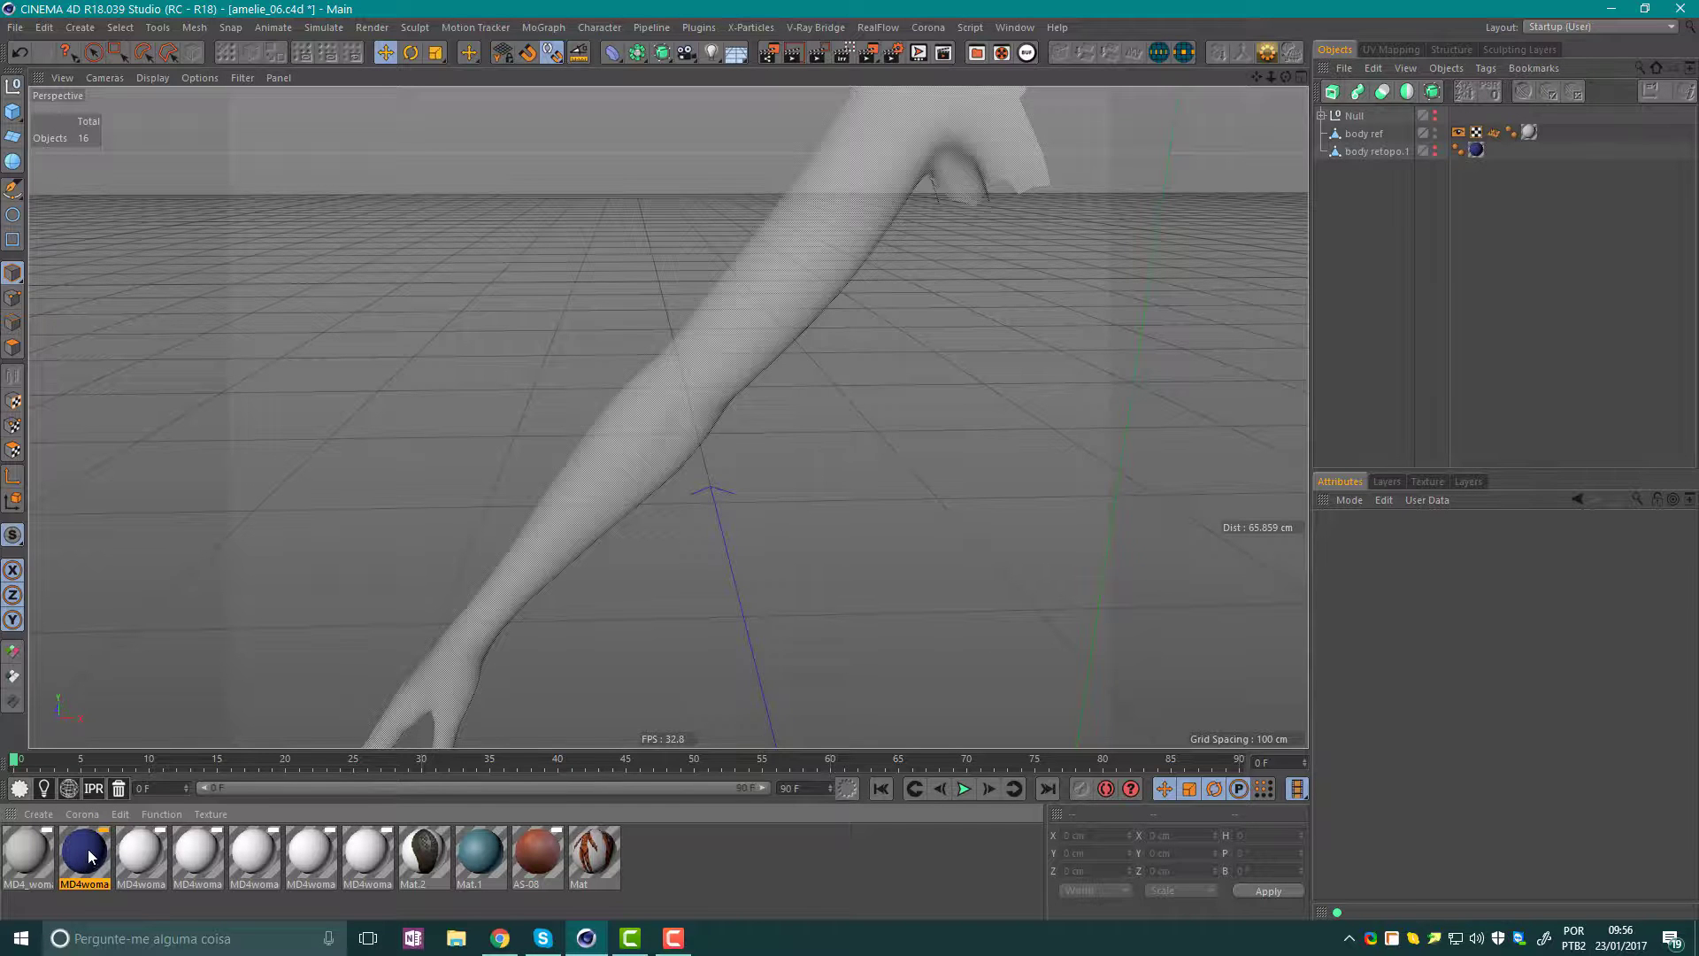
{"action": "mouse_move", "coordinate": [731, 294]}
{"action": "left_mouse_down", "text": "alt"}
{"action": "mouse_move", "coordinate": [771, 345]}
{"action": "mouse_move", "coordinate": [689, 336]}
{"action": "left_mouse_up", "text": "alt"}
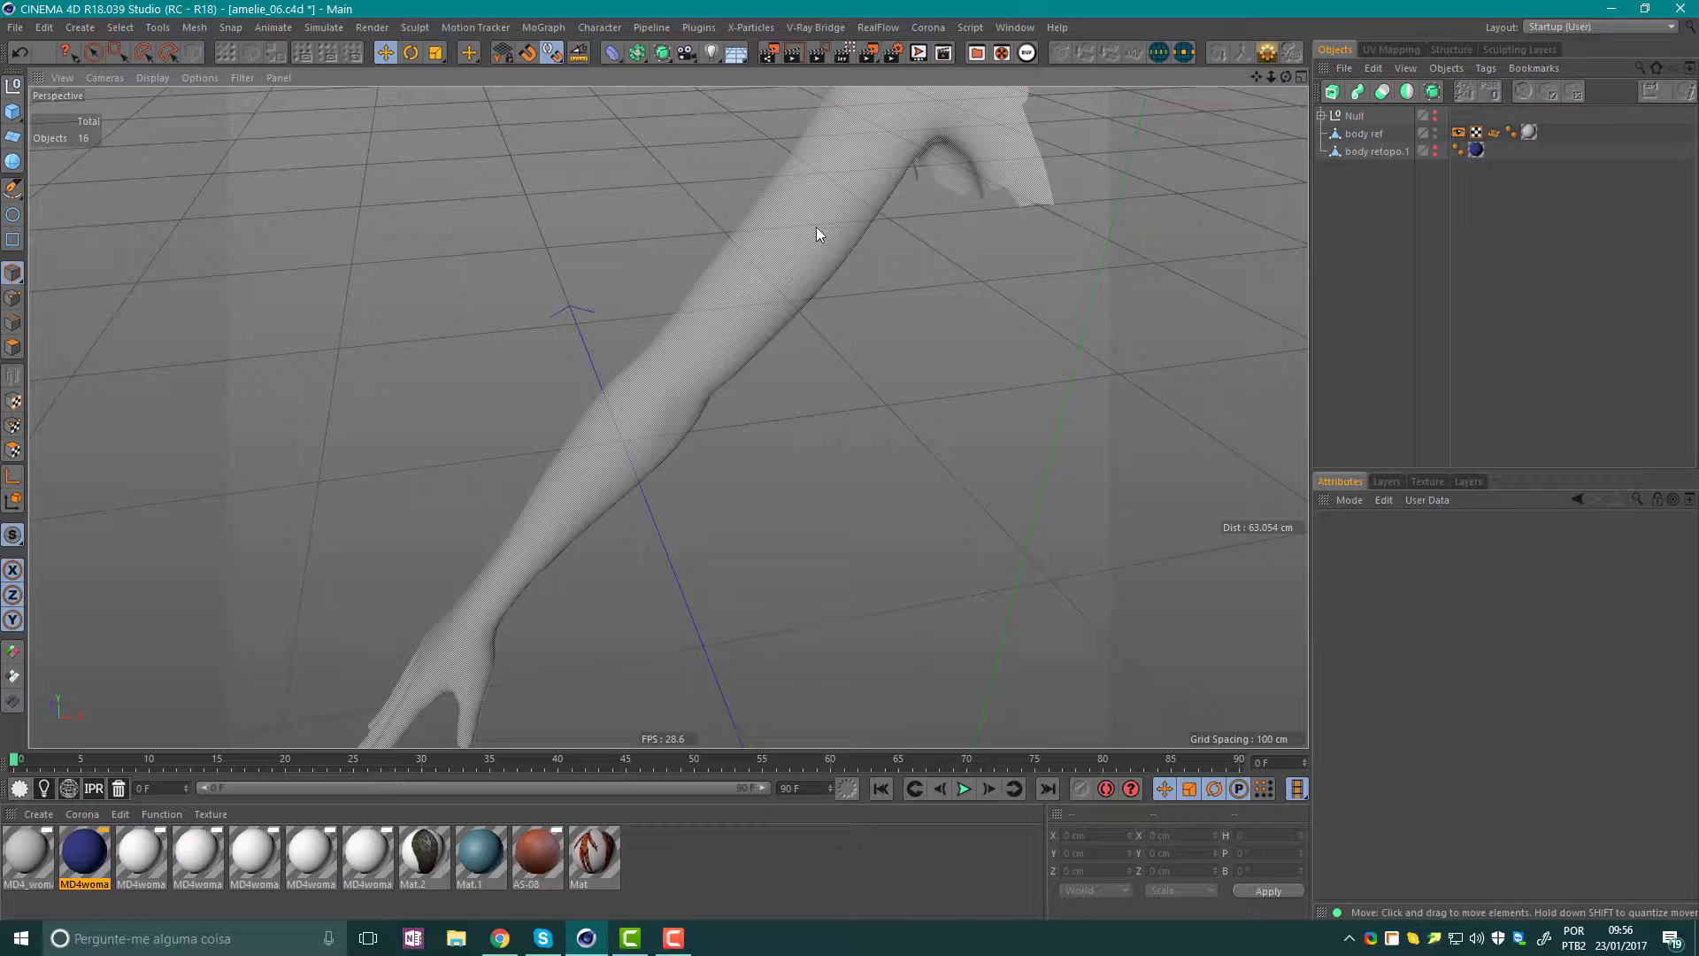
Give body ref's Display tag Quick Shading with Backface Culling enabled.
{"action": "left_click", "coordinate": [1374, 135]}
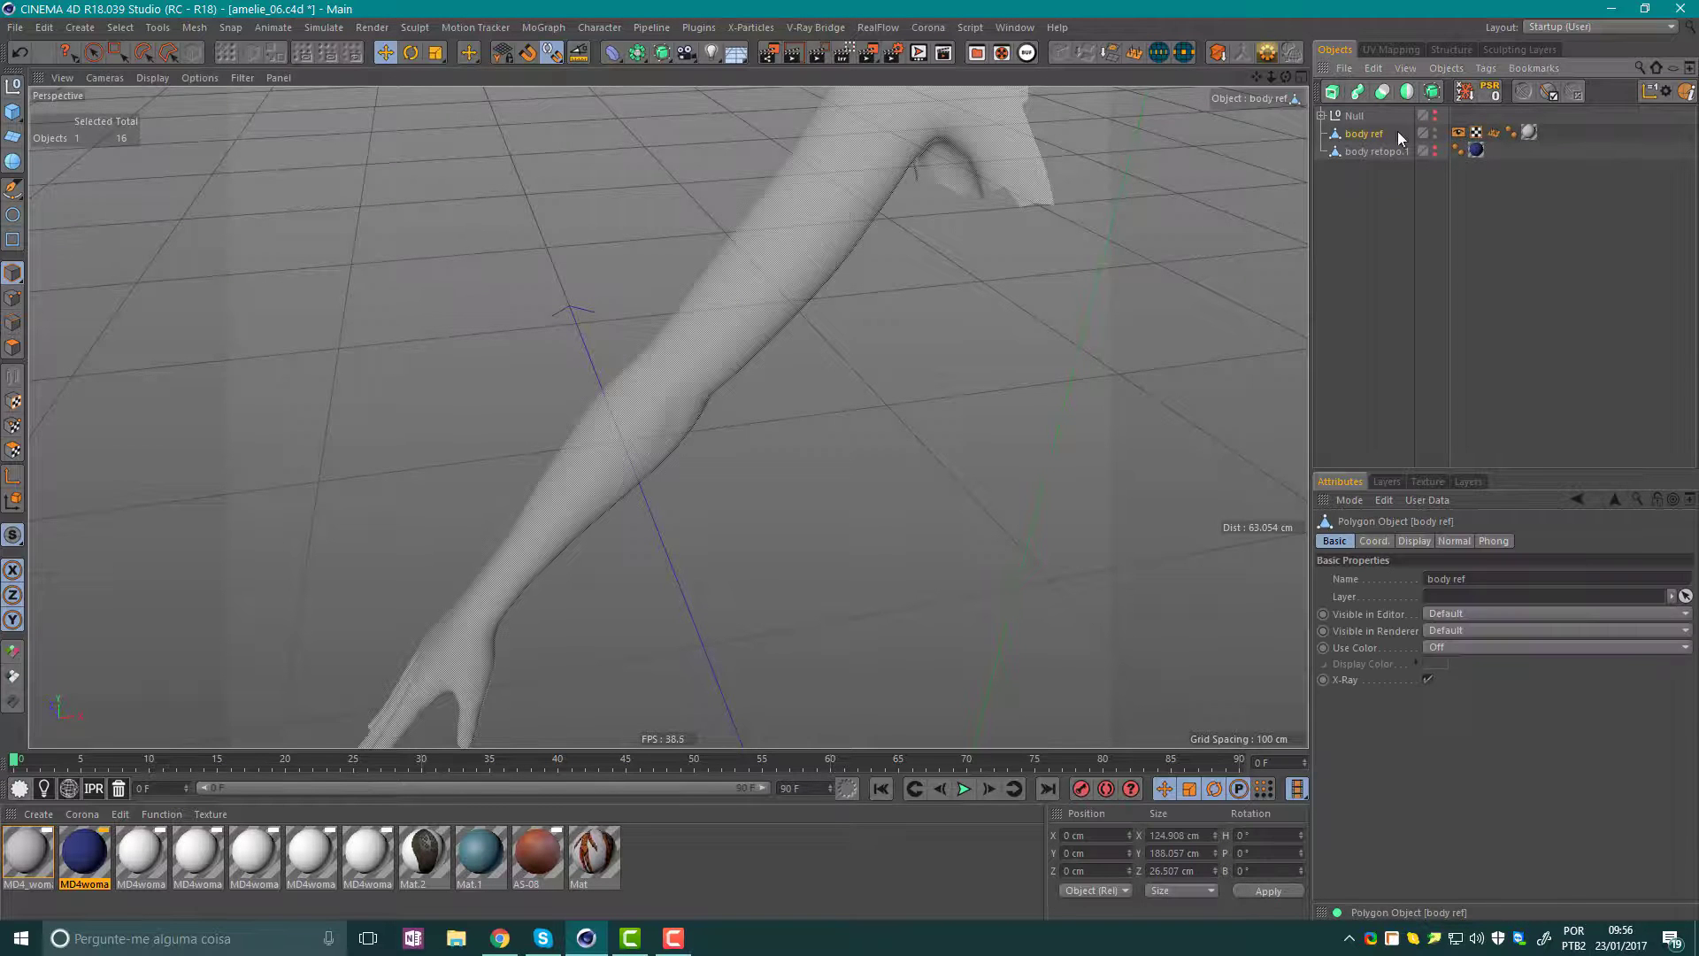
{"action": "left_click", "coordinate": [1457, 134]}
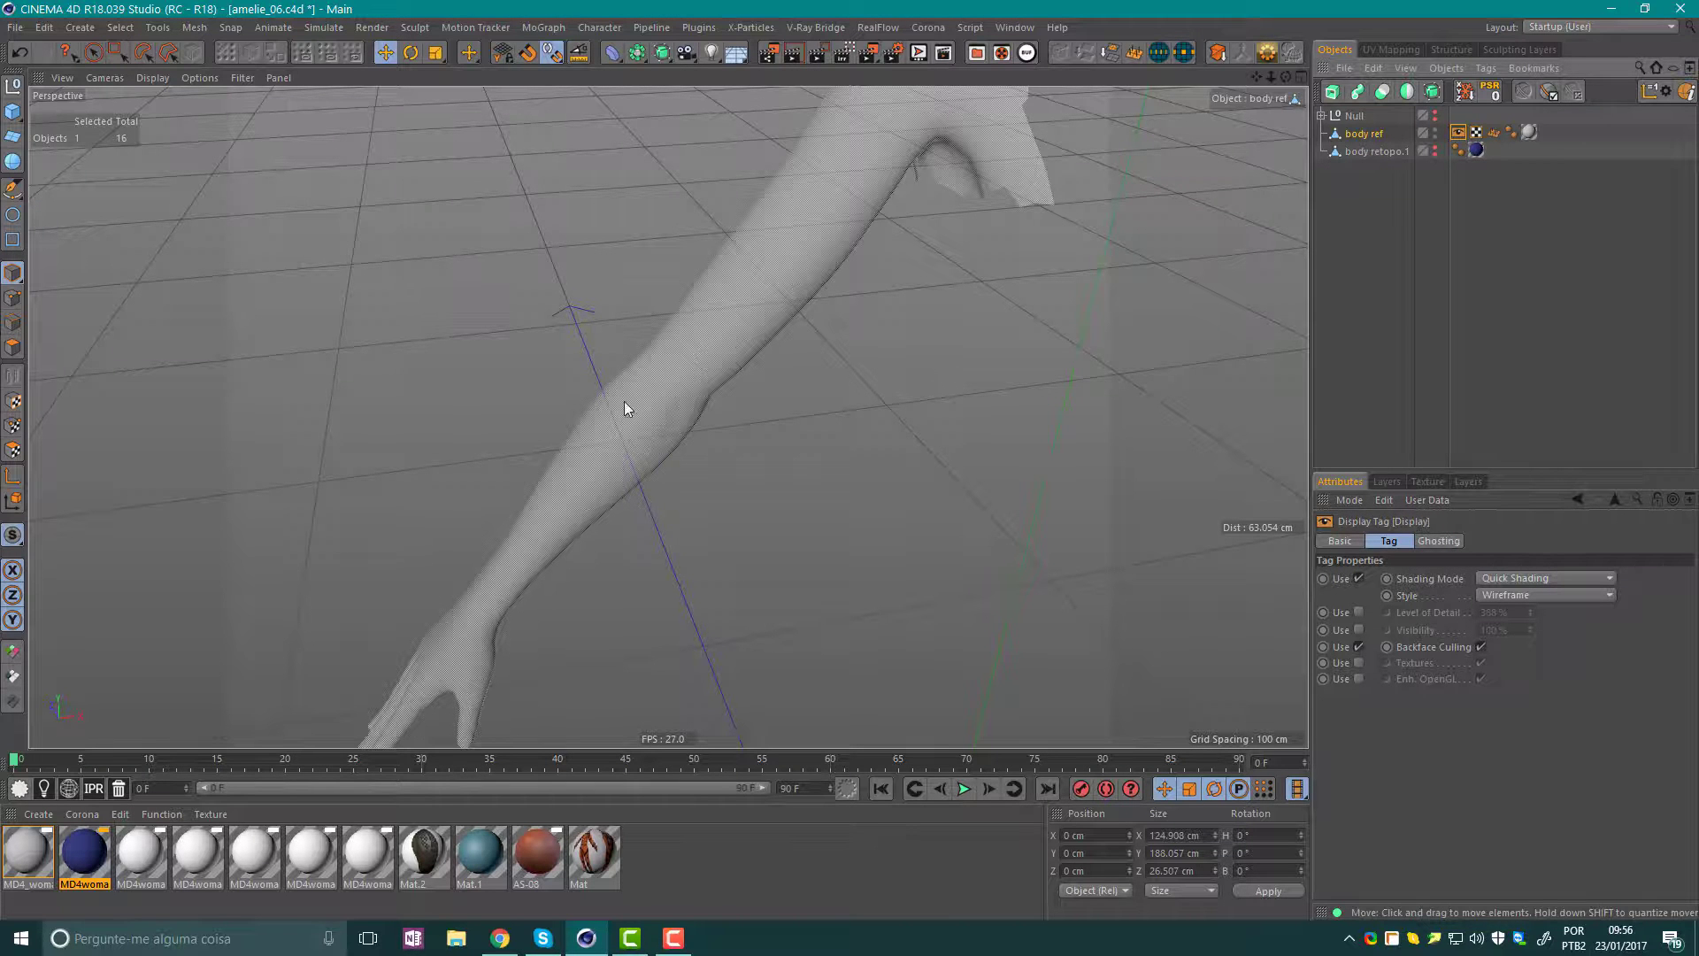
{"action": "left_click", "coordinate": [1516, 579]}
{"action": "left_click", "coordinate": [1513, 577]}
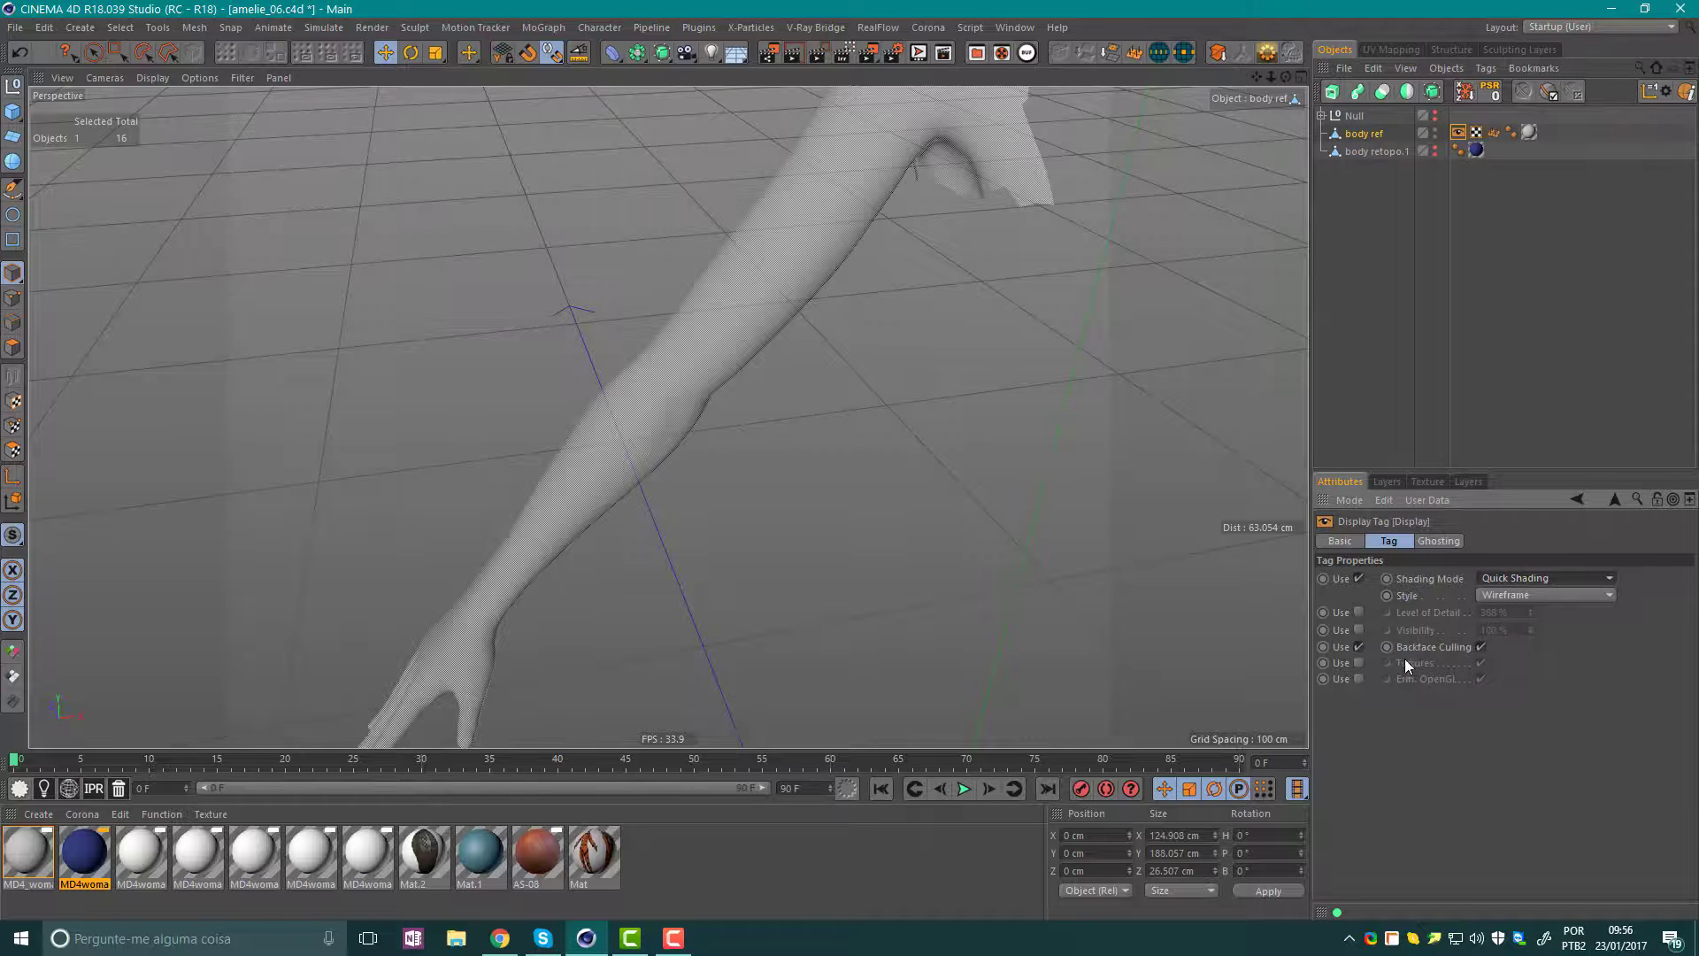
{"action": "left_click", "coordinate": [1479, 646]}
{"action": "mouse_move", "coordinate": [1056, 586]}
{"action": "left_mouse_down", "text": "alt"}
{"action": "mouse_move", "coordinate": [692, 321]}
{"action": "mouse_move", "coordinate": [586, 350]}
{"action": "left_mouse_up", "text": "alt"}
{"action": "left_click", "coordinate": [721, 343]}
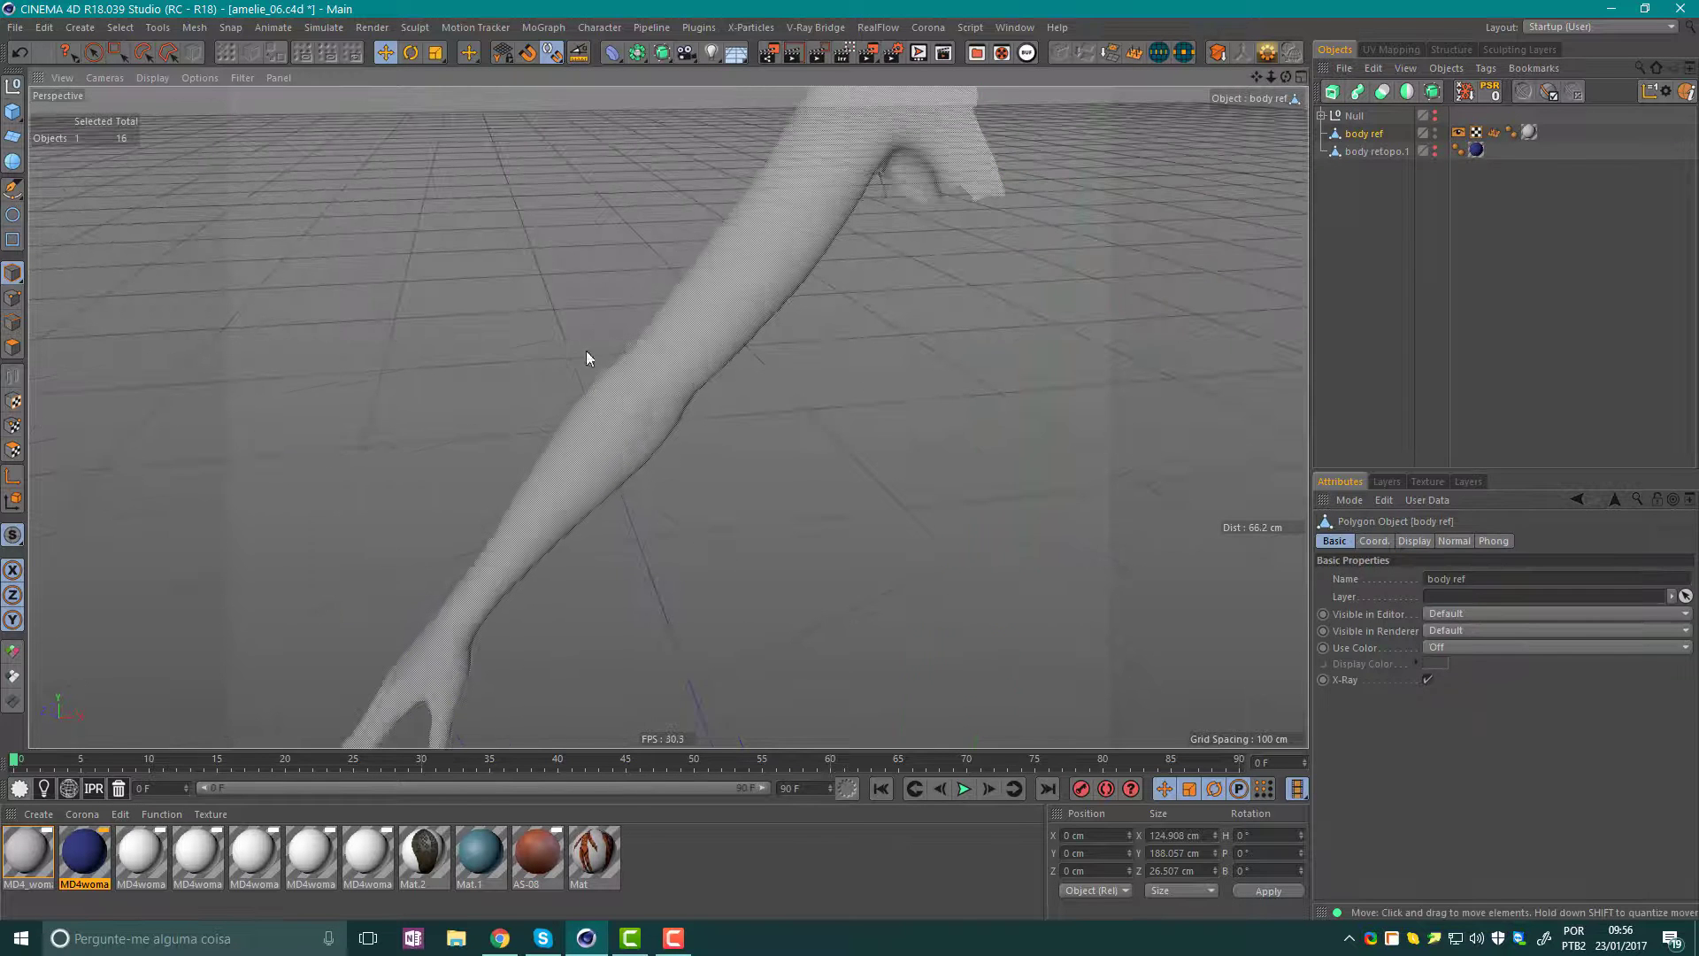
{"action": "left_click", "coordinate": [1460, 133]}
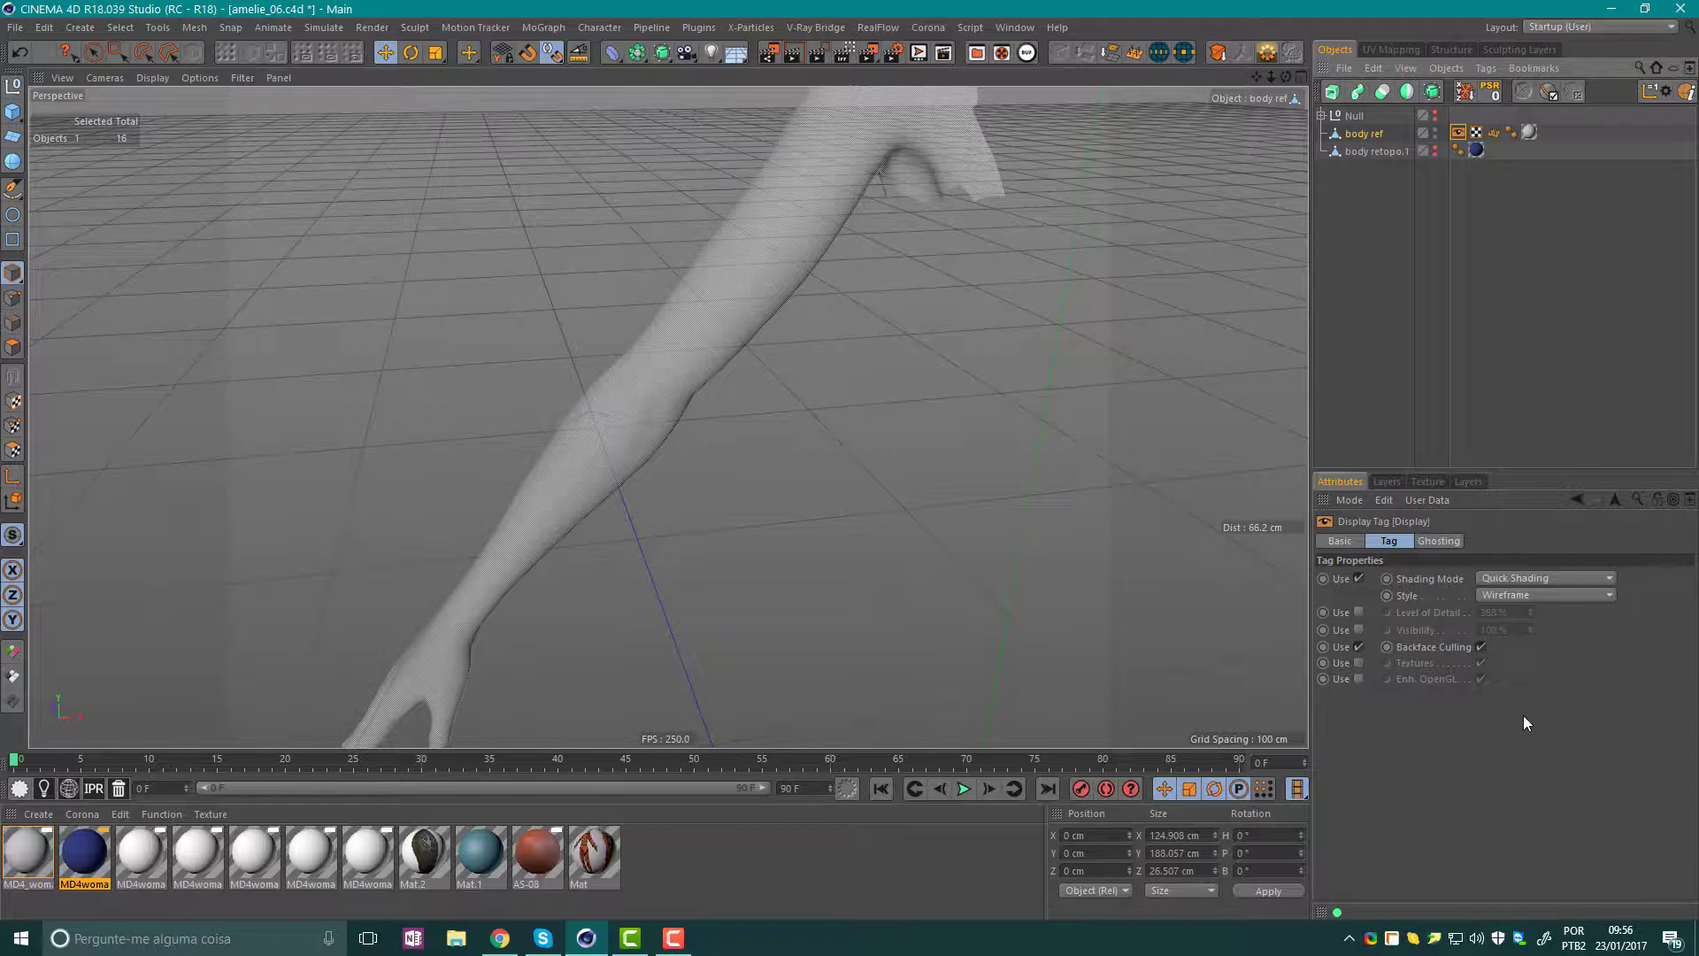
{"action": "left_click_drag", "start_coordinate": [796, 262], "coordinate": [522, 581], "text": "alt"}
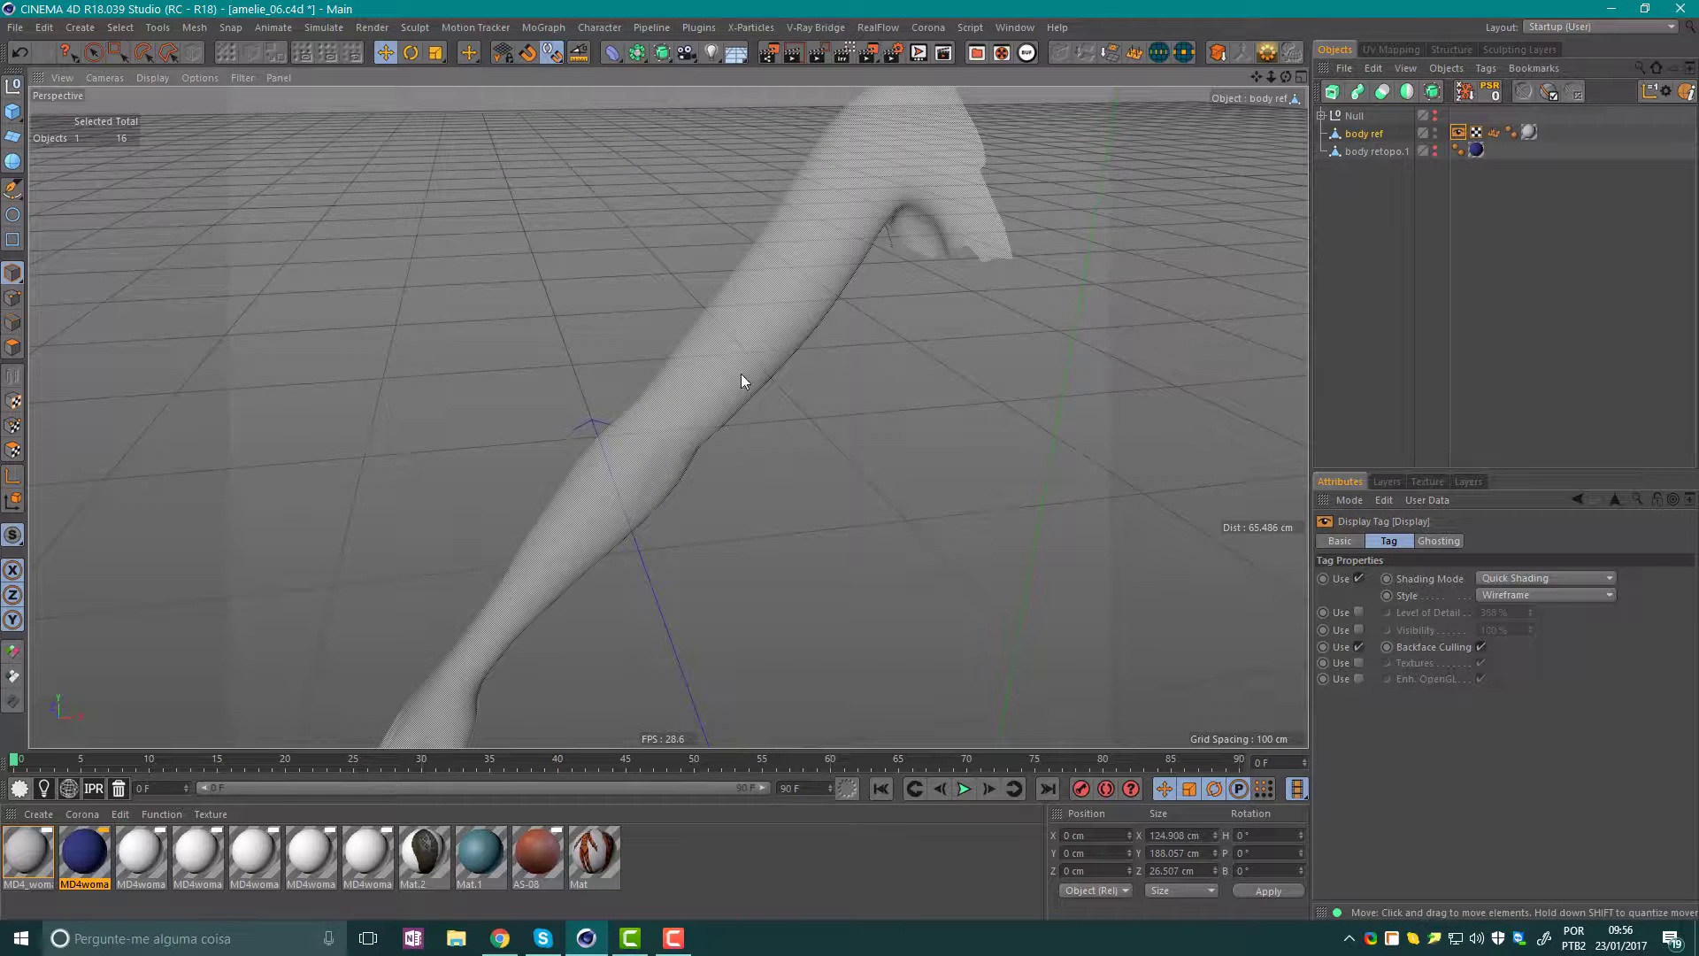
{"action": "mouse_move", "coordinate": [779, 333]}
{"action": "left_mouse_down", "text": "alt"}
{"action": "mouse_move", "coordinate": [757, 323]}
{"action": "mouse_move", "coordinate": [820, 310]}
{"action": "mouse_move", "coordinate": [804, 280]}
{"action": "mouse_move", "coordinate": [863, 265]}
{"action": "left_mouse_up", "text": "alt"}
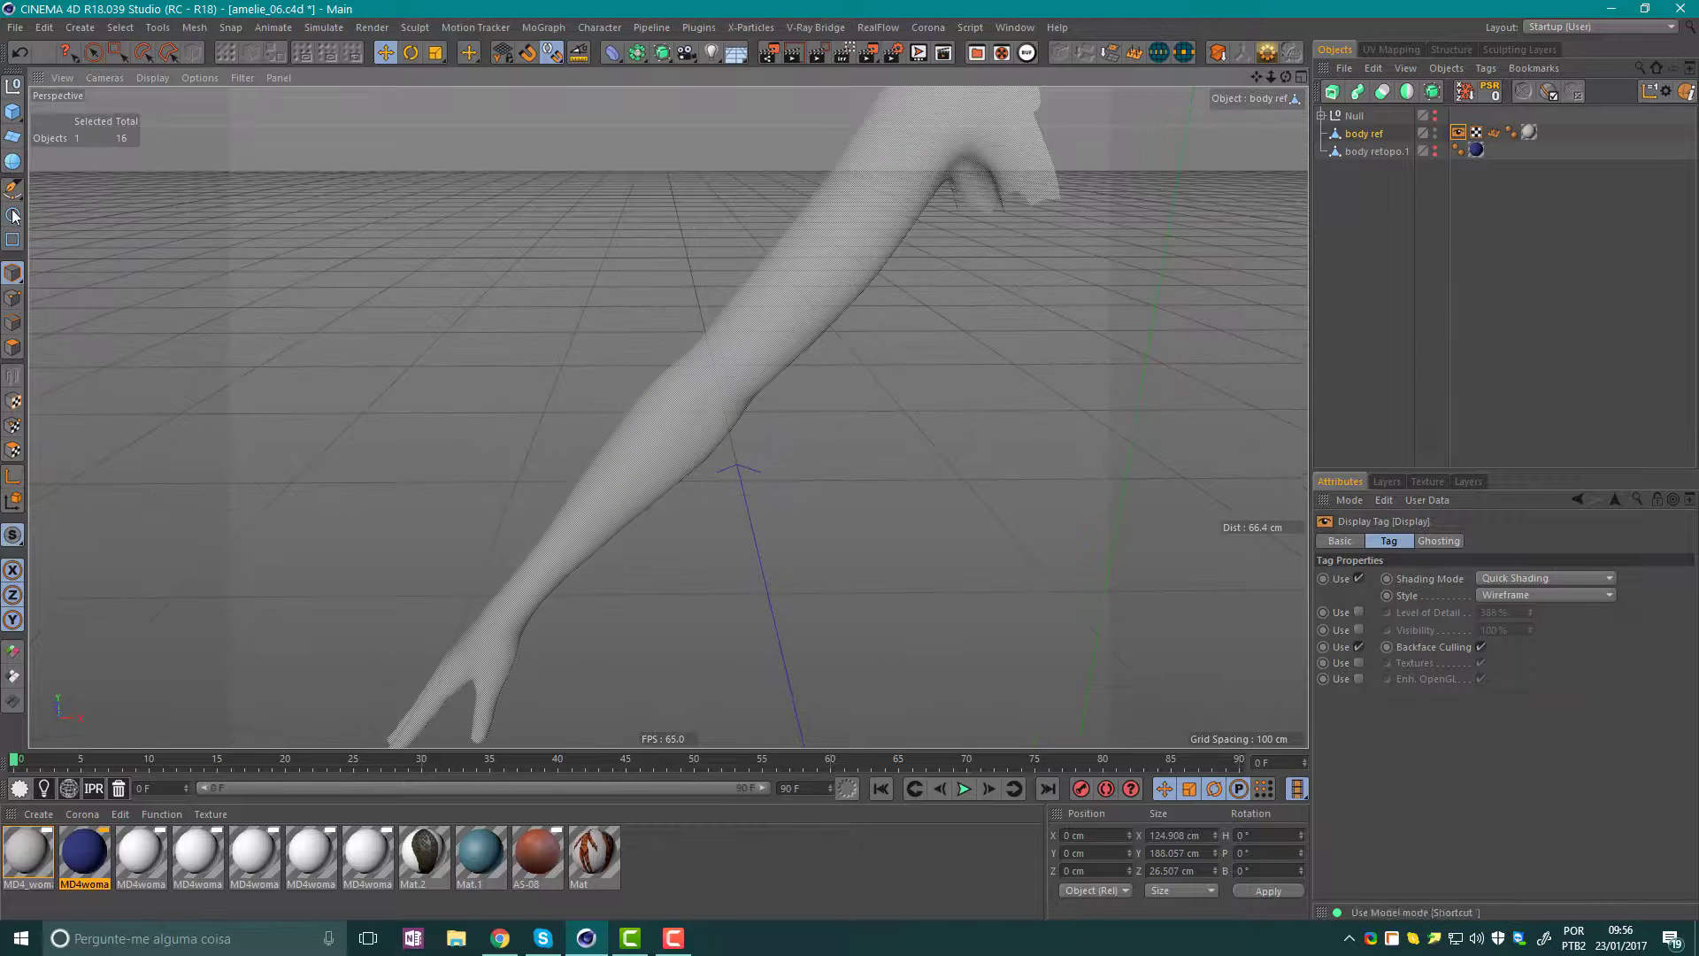
Create a new Cylinder primitive and move it up toward the arm.
{"action": "left_click", "coordinate": [13, 112]}
{"action": "left_click", "coordinate": [382, 143]}
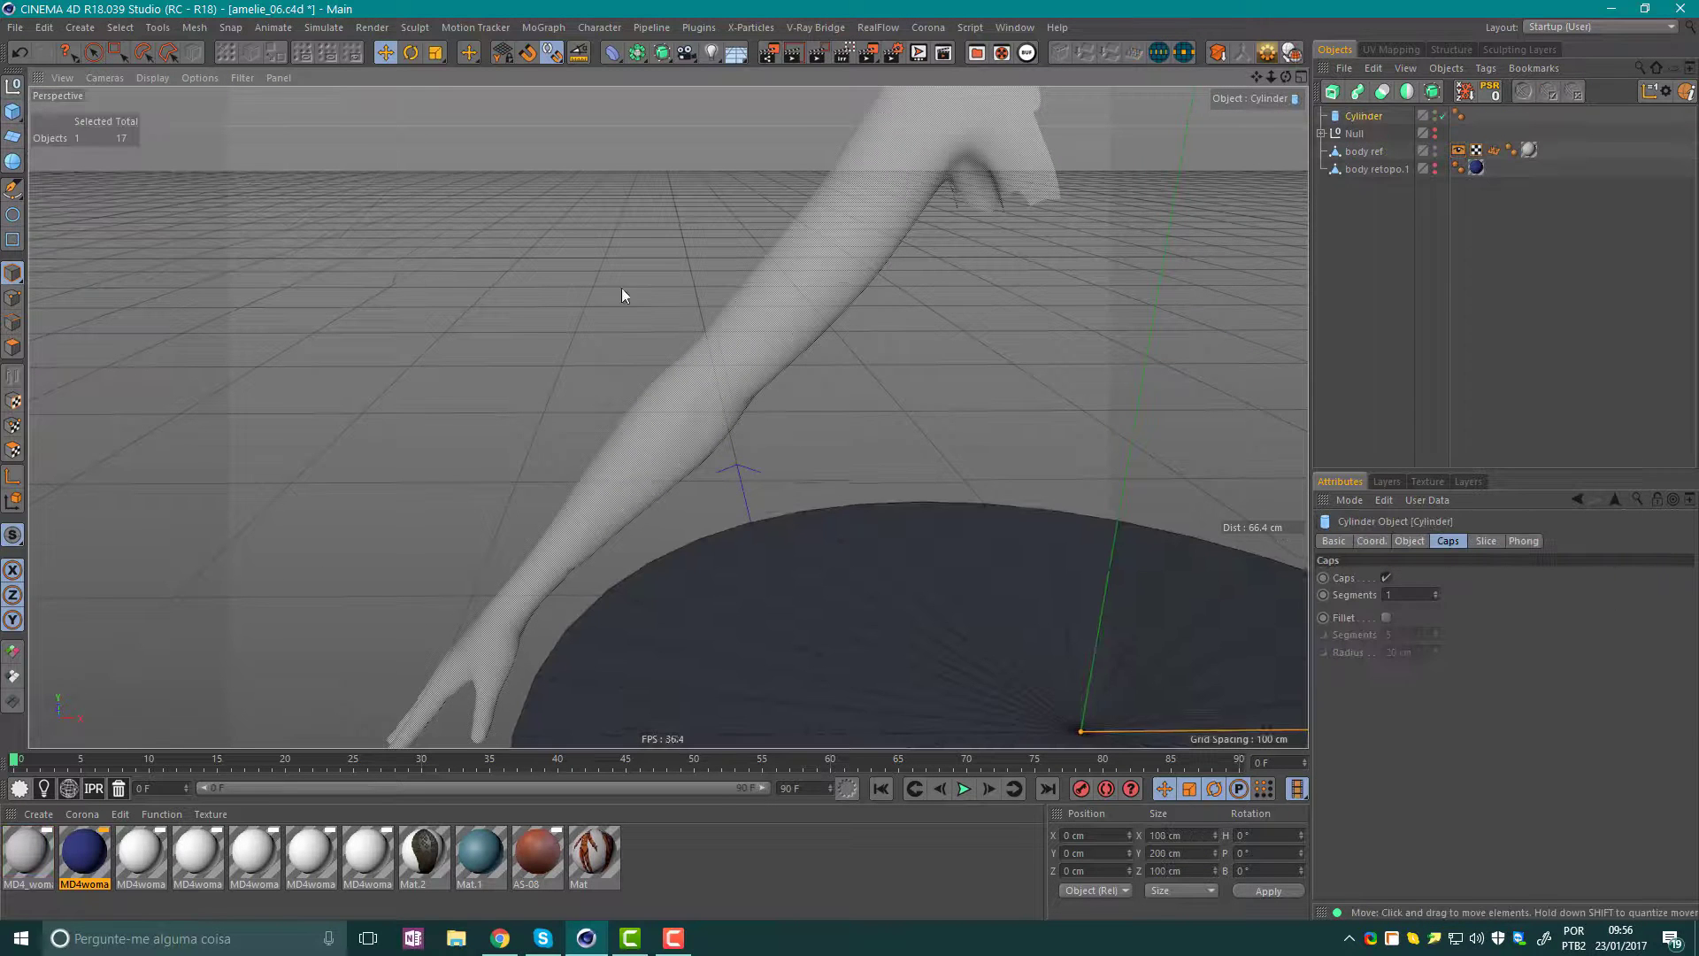
{"action": "right_click_drag", "start_coordinate": [621, 288], "coordinate": [903, 518], "text": "alt"}
{"action": "left_click_drag", "start_coordinate": [1026, 500], "coordinate": [850, 375], "text": "alt"}
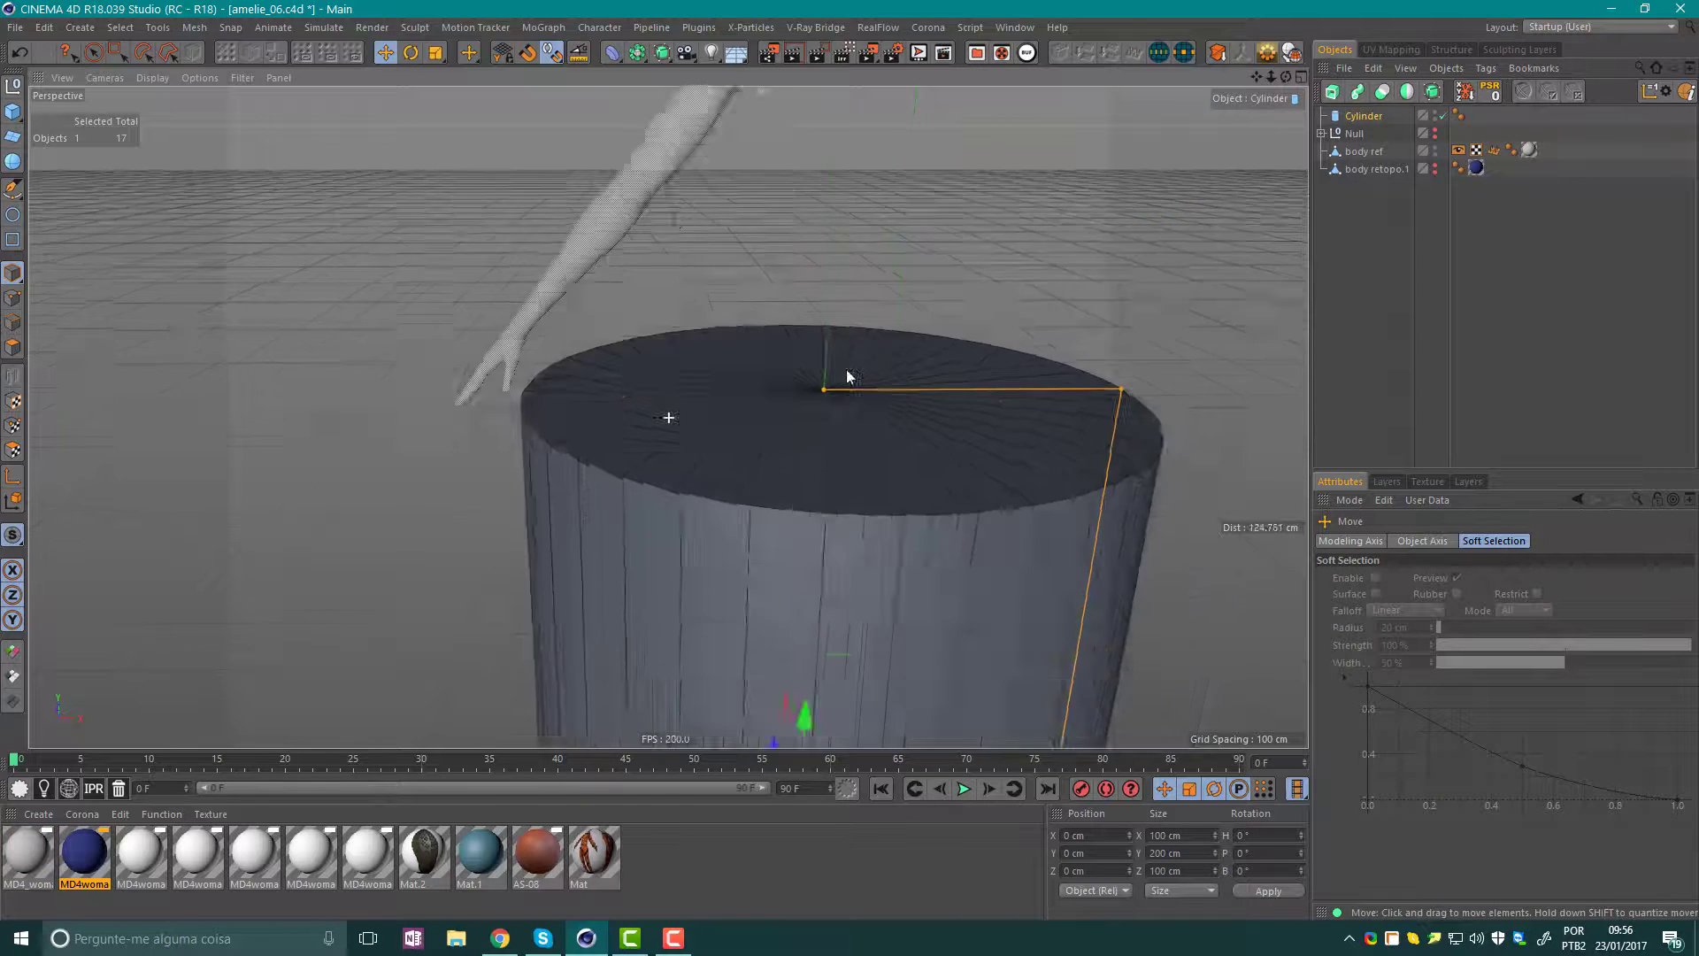
{"action": "right_click_drag", "start_coordinate": [850, 375], "coordinate": [872, 531], "text": "alt"}
{"action": "mouse_move", "coordinate": [927, 527]}
{"action": "left_mouse_down"}
{"action": "mouse_move", "coordinate": [818, 248]}
{"action": "mouse_move", "coordinate": [841, 171]}
{"action": "left_mouse_up"}
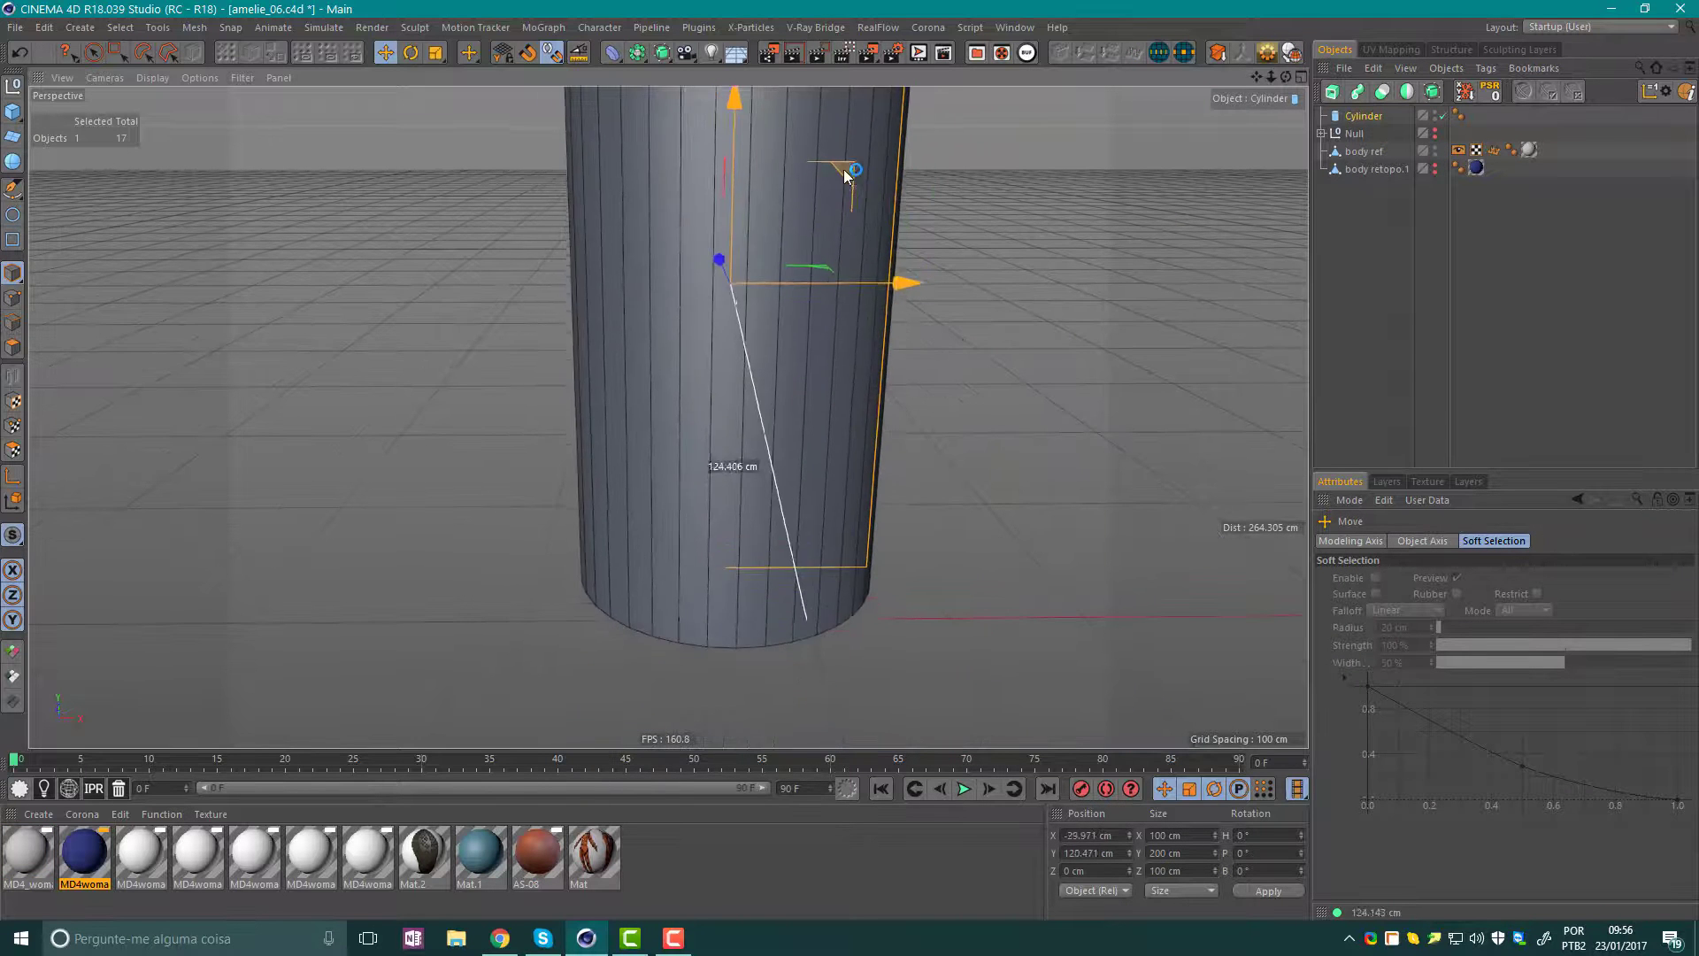
Shrink the cylinder to roughly arm size, tilt it, and move it onto the arm.
{"action": "key", "text": "t"}
{"action": "left_click_drag", "start_coordinate": [968, 156], "coordinate": [536, 529]}
{"action": "key", "text": "e"}
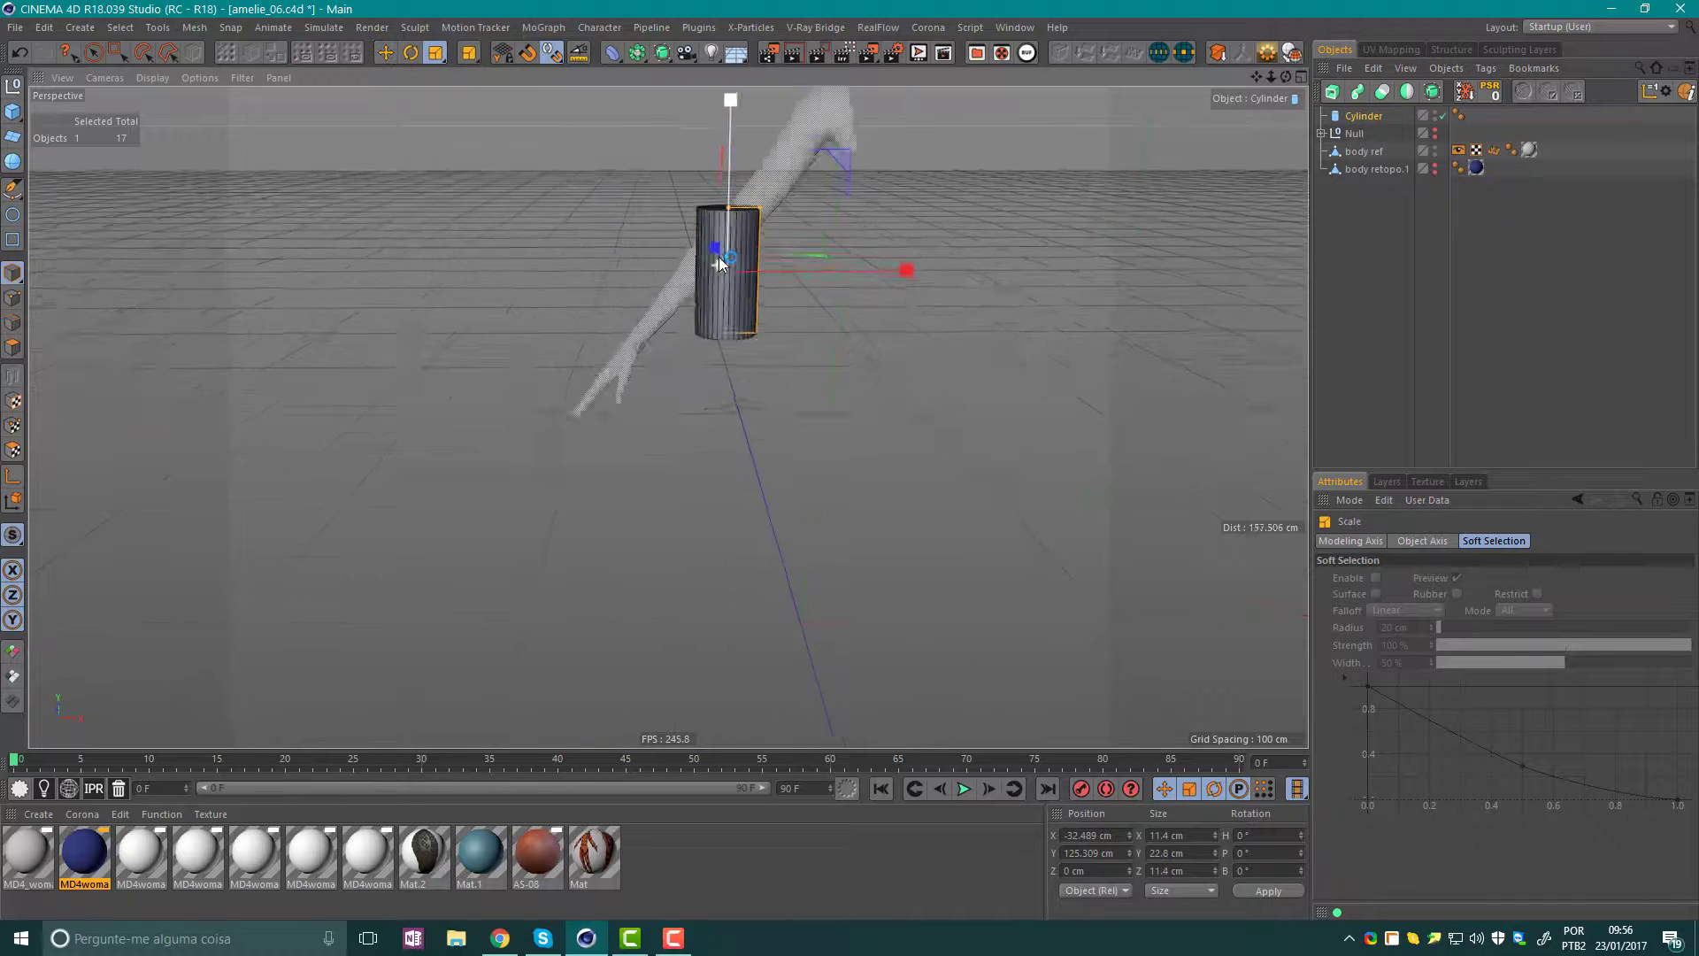
{"action": "scroll", "coordinate": [731, 231], "scroll_direction": "up", "scroll_amount": 5}
{"action": "mouse_move", "coordinate": [656, 343]}
{"action": "left_mouse_down", "text": "alt"}
{"action": "mouse_move", "coordinate": [745, 310]}
{"action": "mouse_move", "coordinate": [789, 379]}
{"action": "mouse_move", "coordinate": [973, 435]}
{"action": "mouse_move", "coordinate": [736, 433]}
{"action": "left_mouse_up", "text": "alt"}
{"action": "key", "text": "r"}
{"action": "key", "text": "e"}
{"action": "left_click_drag", "start_coordinate": [570, 445], "coordinate": [501, 447]}
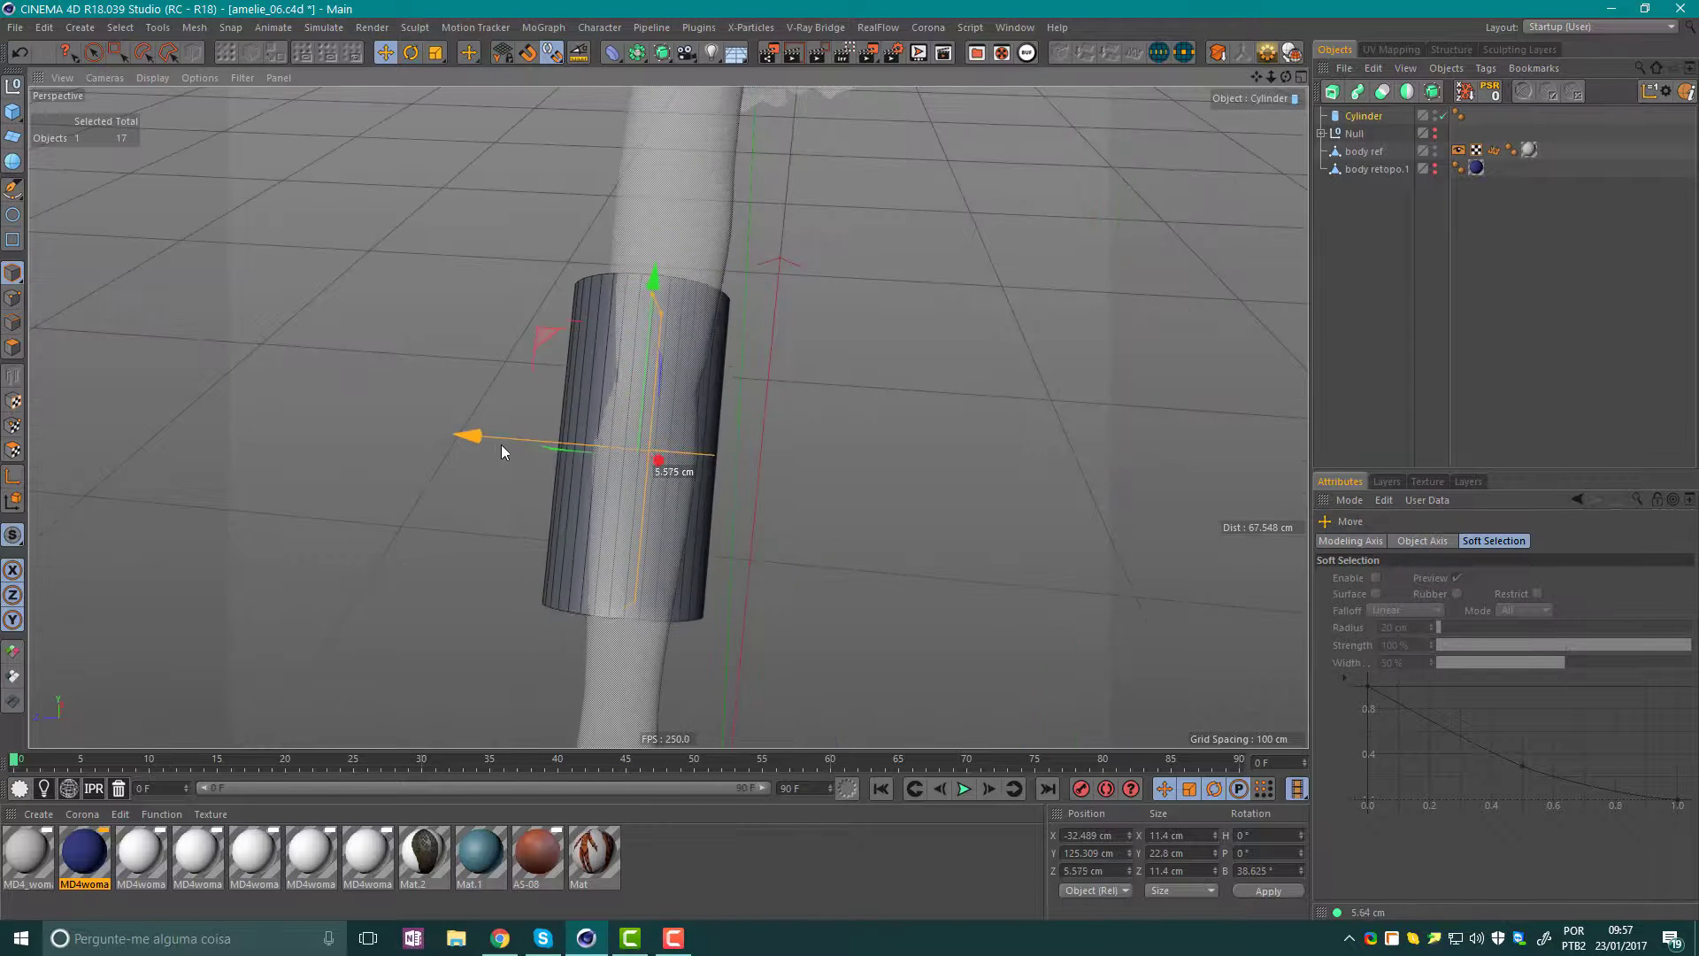
{"action": "mouse_move", "coordinate": [708, 434]}
{"action": "left_mouse_down", "text": "alt"}
{"action": "mouse_move", "coordinate": [442, 345]}
{"action": "mouse_move", "coordinate": [874, 446]}
{"action": "mouse_move", "coordinate": [968, 236]}
{"action": "mouse_move", "coordinate": [1005, 209]}
{"action": "mouse_move", "coordinate": [821, 416]}
{"action": "mouse_move", "coordinate": [711, 480]}
{"action": "mouse_move", "coordinate": [950, 480]}
{"action": "mouse_move", "coordinate": [774, 371]}
{"action": "mouse_move", "coordinate": [970, 439]}
{"action": "mouse_move", "coordinate": [630, 451]}
{"action": "left_mouse_up", "text": "alt"}
Slim the cylinder and nudge it along the arm's surface.
{"action": "key", "text": "r"}
{"action": "key", "text": "t"}
{"action": "key", "text": "e"}
{"action": "mouse_move", "coordinate": [630, 451]}
{"action": "left_mouse_down", "text": "alt"}
{"action": "mouse_move", "coordinate": [906, 439]}
{"action": "mouse_move", "coordinate": [1055, 375]}
{"action": "left_mouse_up", "text": "alt"}
{"action": "mouse_move", "coordinate": [555, 610]}
{"action": "left_mouse_down"}
{"action": "mouse_move", "coordinate": [536, 623]}
{"action": "mouse_move", "coordinate": [375, 517]}
{"action": "mouse_move", "coordinate": [777, 433]}
{"action": "mouse_move", "coordinate": [1028, 331]}
{"action": "mouse_move", "coordinate": [929, 379]}
{"action": "mouse_move", "coordinate": [945, 381]}
{"action": "mouse_move", "coordinate": [1151, 172]}
{"action": "left_mouse_up"}
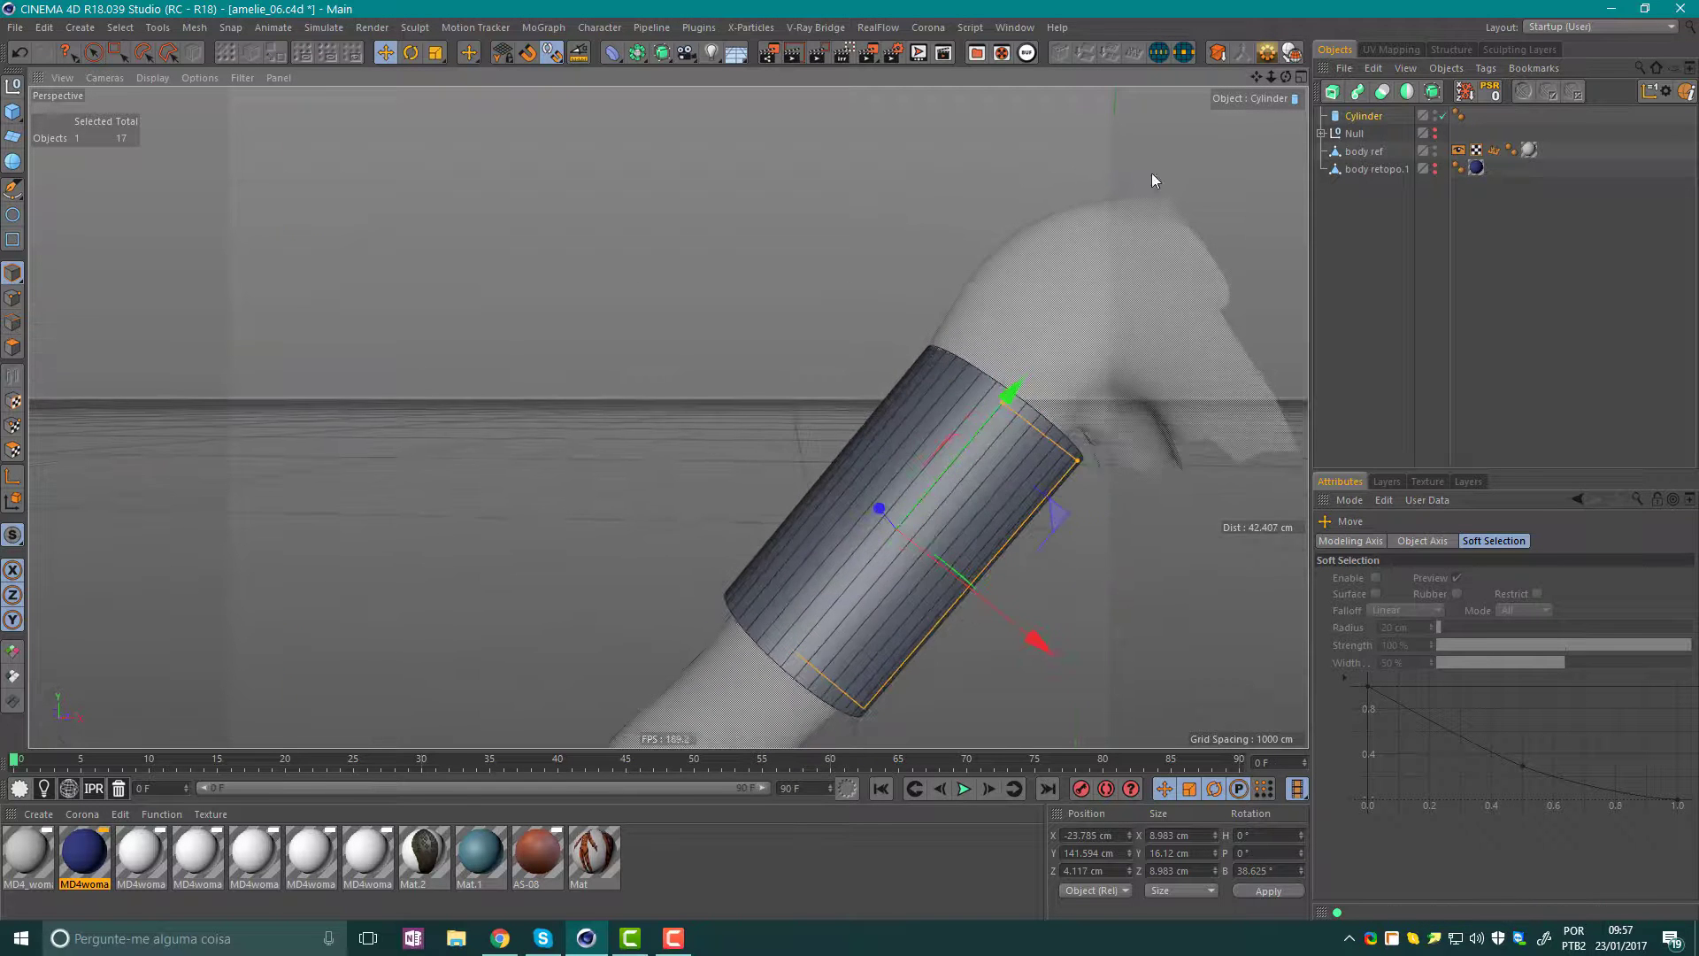
Shorten the cylinder into a thin band tilted 34.015°, placed on the upper arm.
{"action": "mouse_move", "coordinate": [948, 402]}
{"action": "left_mouse_down", "text": "alt"}
{"action": "mouse_move", "coordinate": [899, 361]}
{"action": "mouse_move", "coordinate": [971, 445]}
{"action": "left_mouse_up", "text": "alt"}
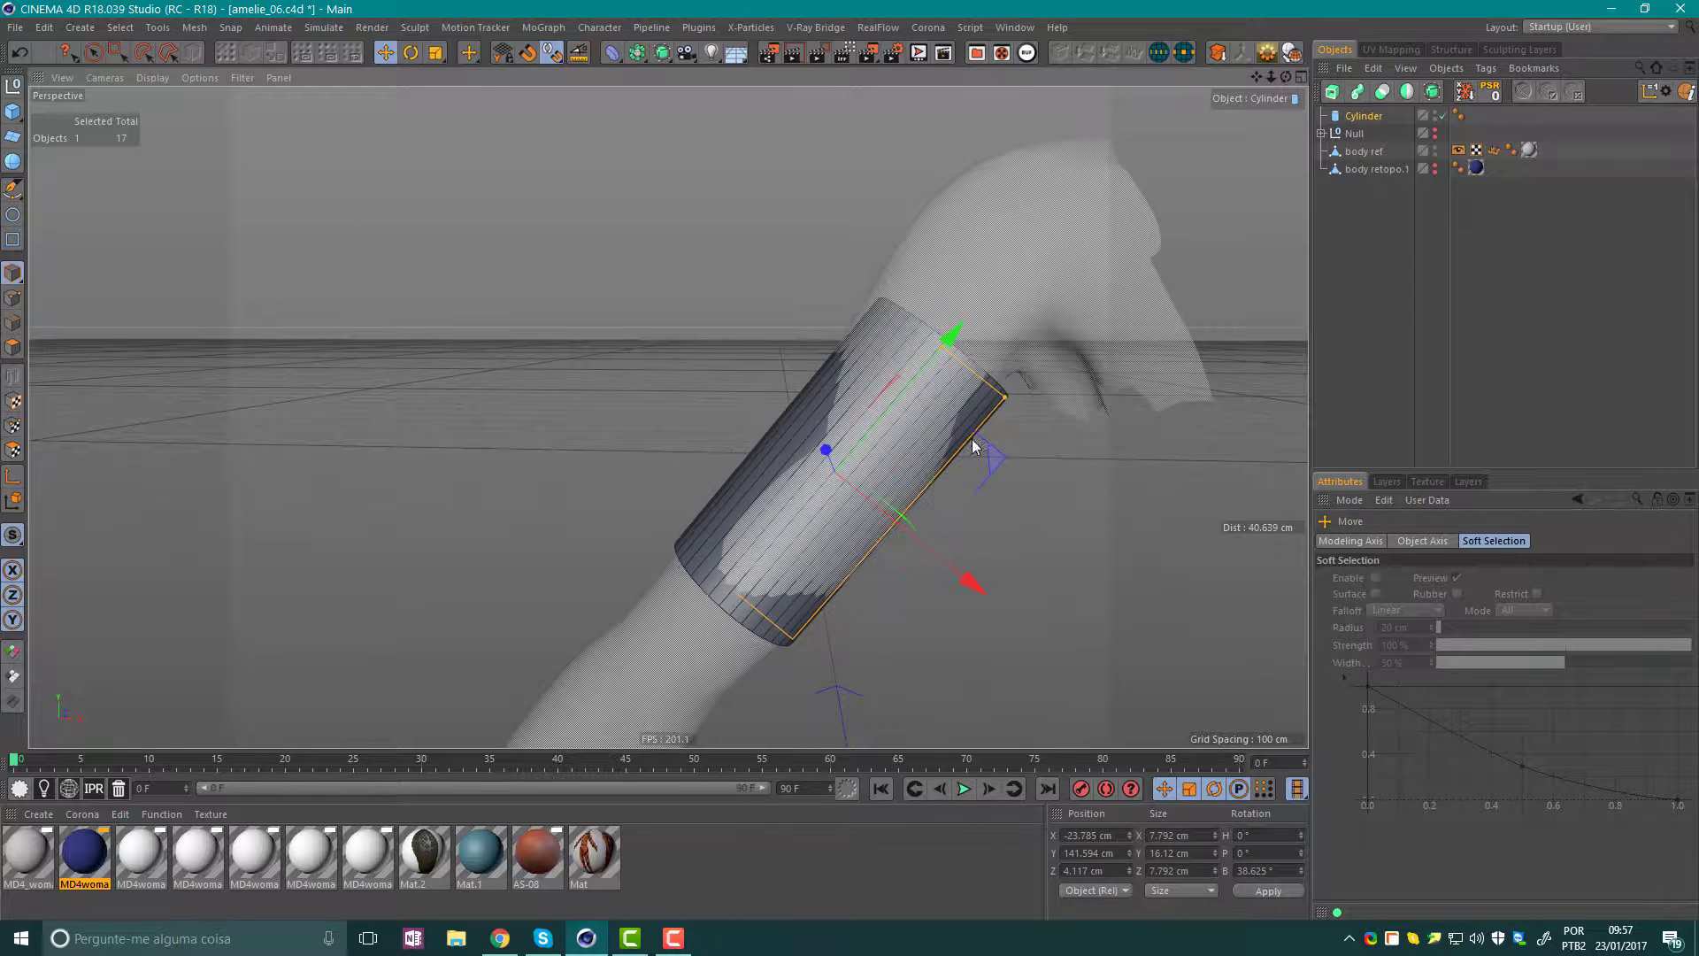
{"action": "key", "text": "ctrl+z"}
{"action": "mouse_move", "coordinate": [948, 385]}
{"action": "left_mouse_down", "text": "alt"}
{"action": "mouse_move", "coordinate": [931, 350]}
{"action": "mouse_move", "coordinate": [863, 429]}
{"action": "mouse_move", "coordinate": [931, 368]}
{"action": "mouse_move", "coordinate": [1014, 225]}
{"action": "mouse_move", "coordinate": [963, 241]}
{"action": "left_mouse_up", "text": "alt"}
{"action": "key", "text": "r"}
{"action": "left_click_drag", "start_coordinate": [1011, 324], "coordinate": [1006, 321], "text": "alt"}
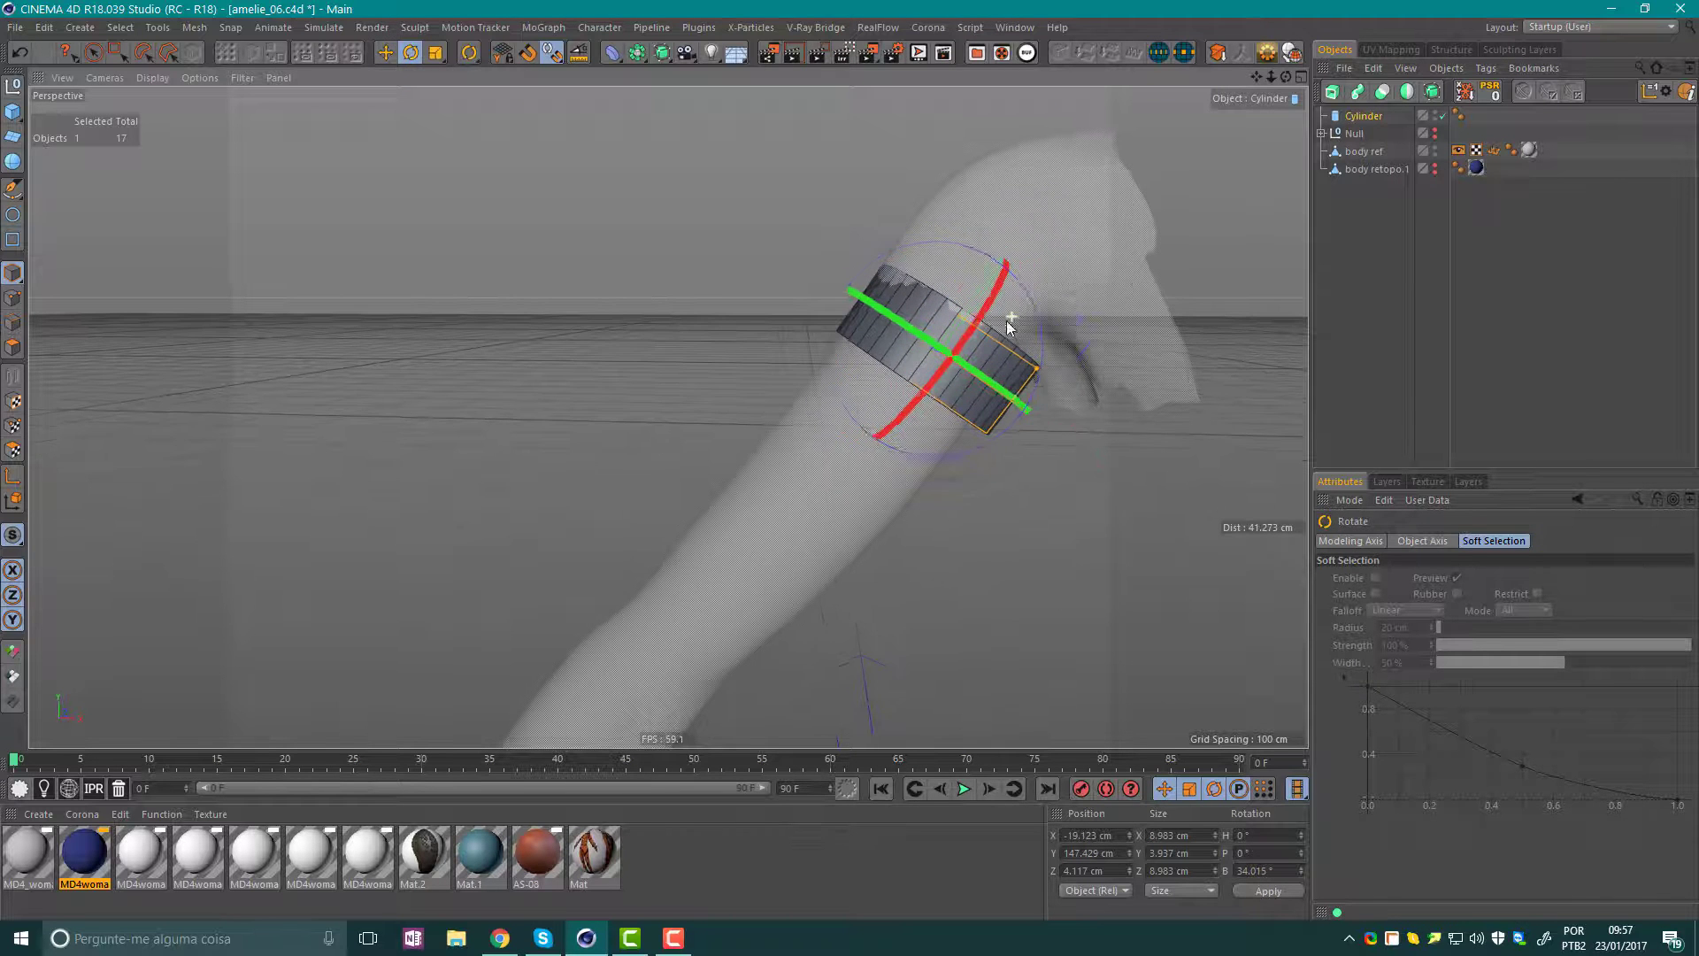
{"action": "key", "text": "e"}
{"action": "left_click_drag", "start_coordinate": [1044, 417], "coordinate": [1026, 365]}
{"action": "left_click_drag", "start_coordinate": [1021, 218], "coordinate": [1026, 222]}
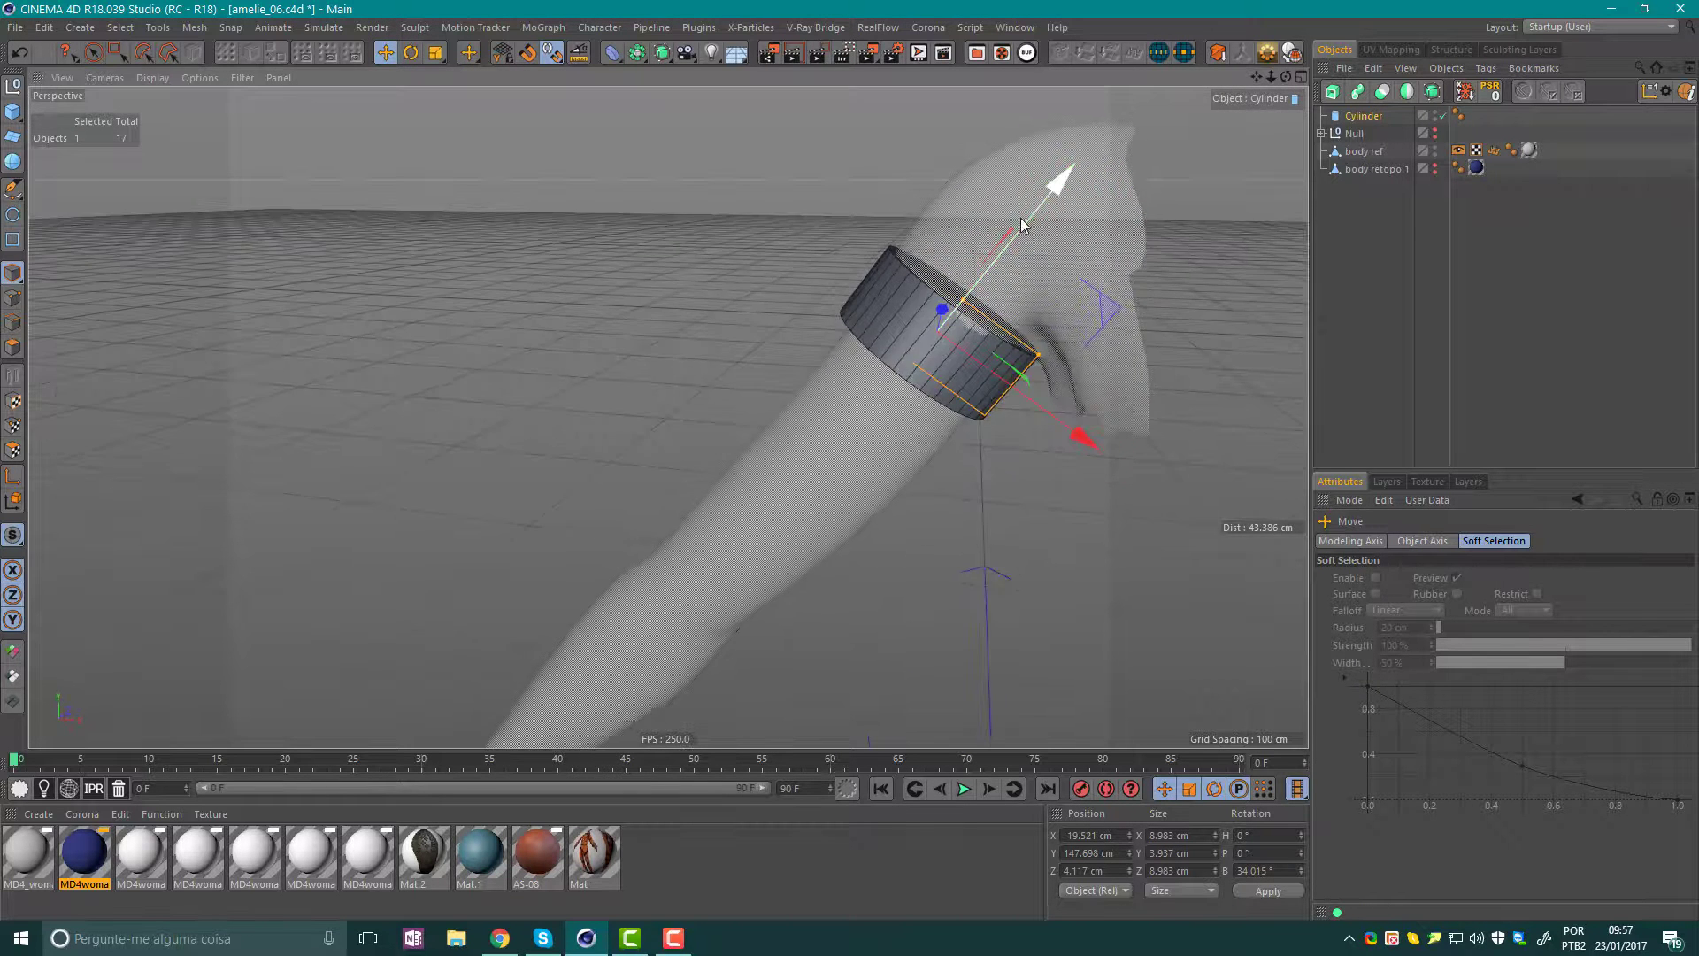
{"action": "mouse_move", "coordinate": [1281, 417]}
{"action": "left_mouse_down", "text": "alt"}
{"action": "mouse_move", "coordinate": [783, 352]}
{"action": "mouse_move", "coordinate": [890, 401]}
{"action": "left_mouse_up", "text": "alt"}
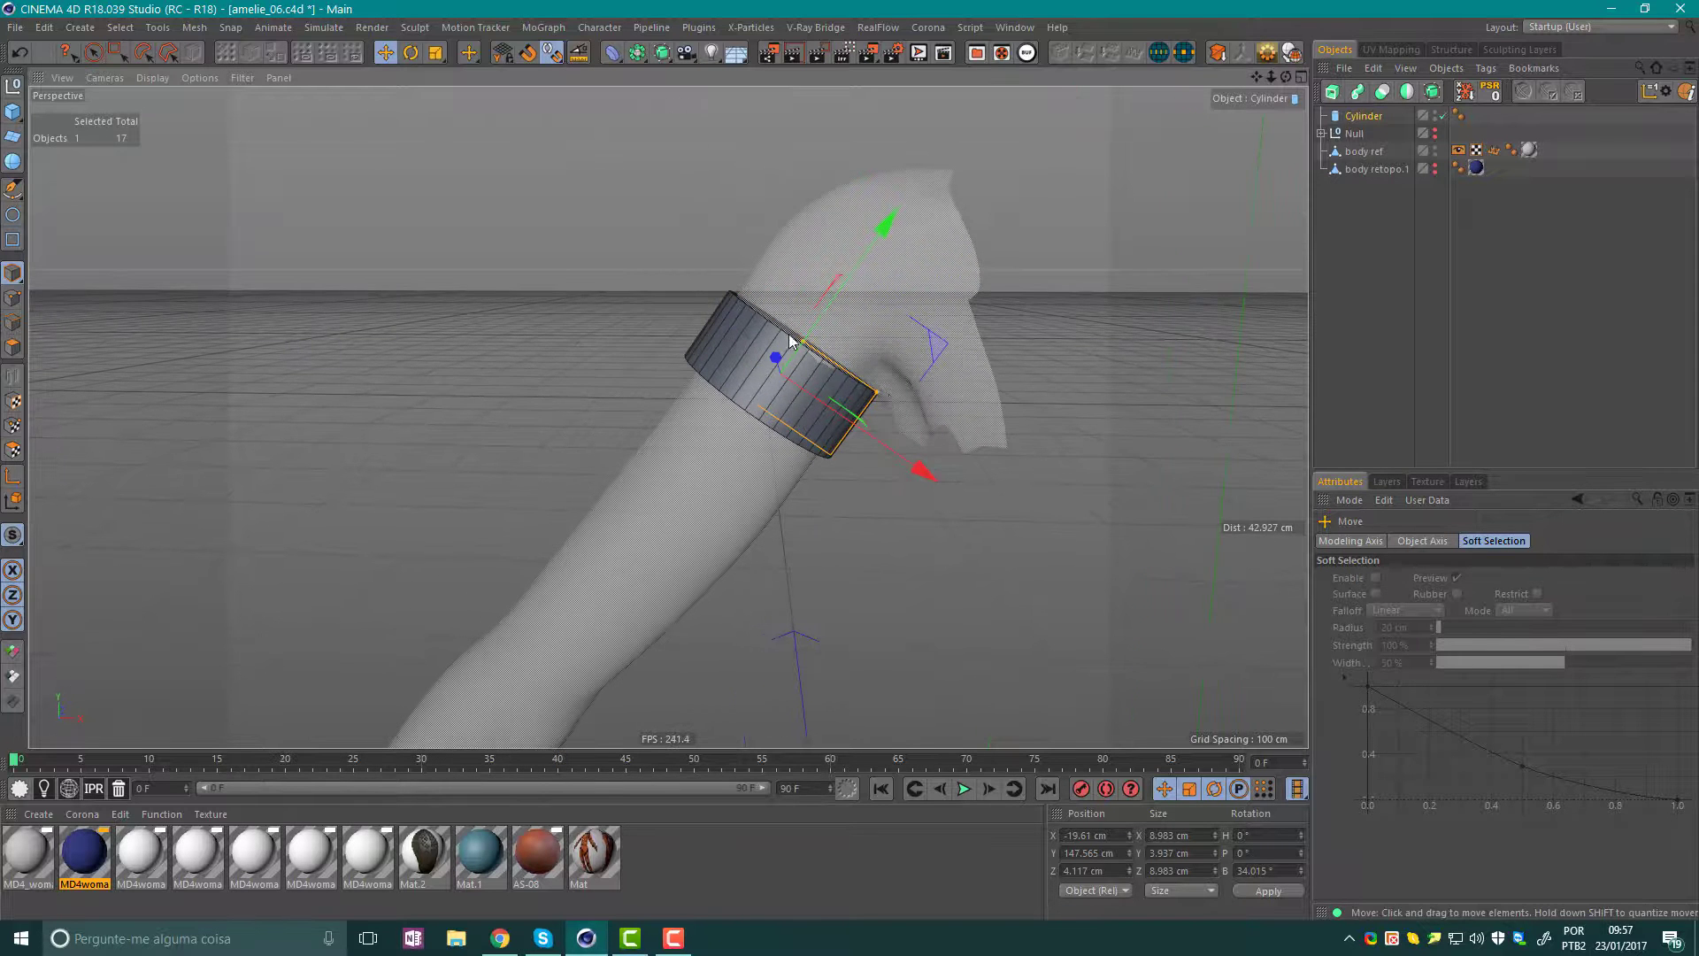
Turn off the cylinder's caps and set Rotation Segments to 8.
{"action": "left_click", "coordinate": [895, 285]}
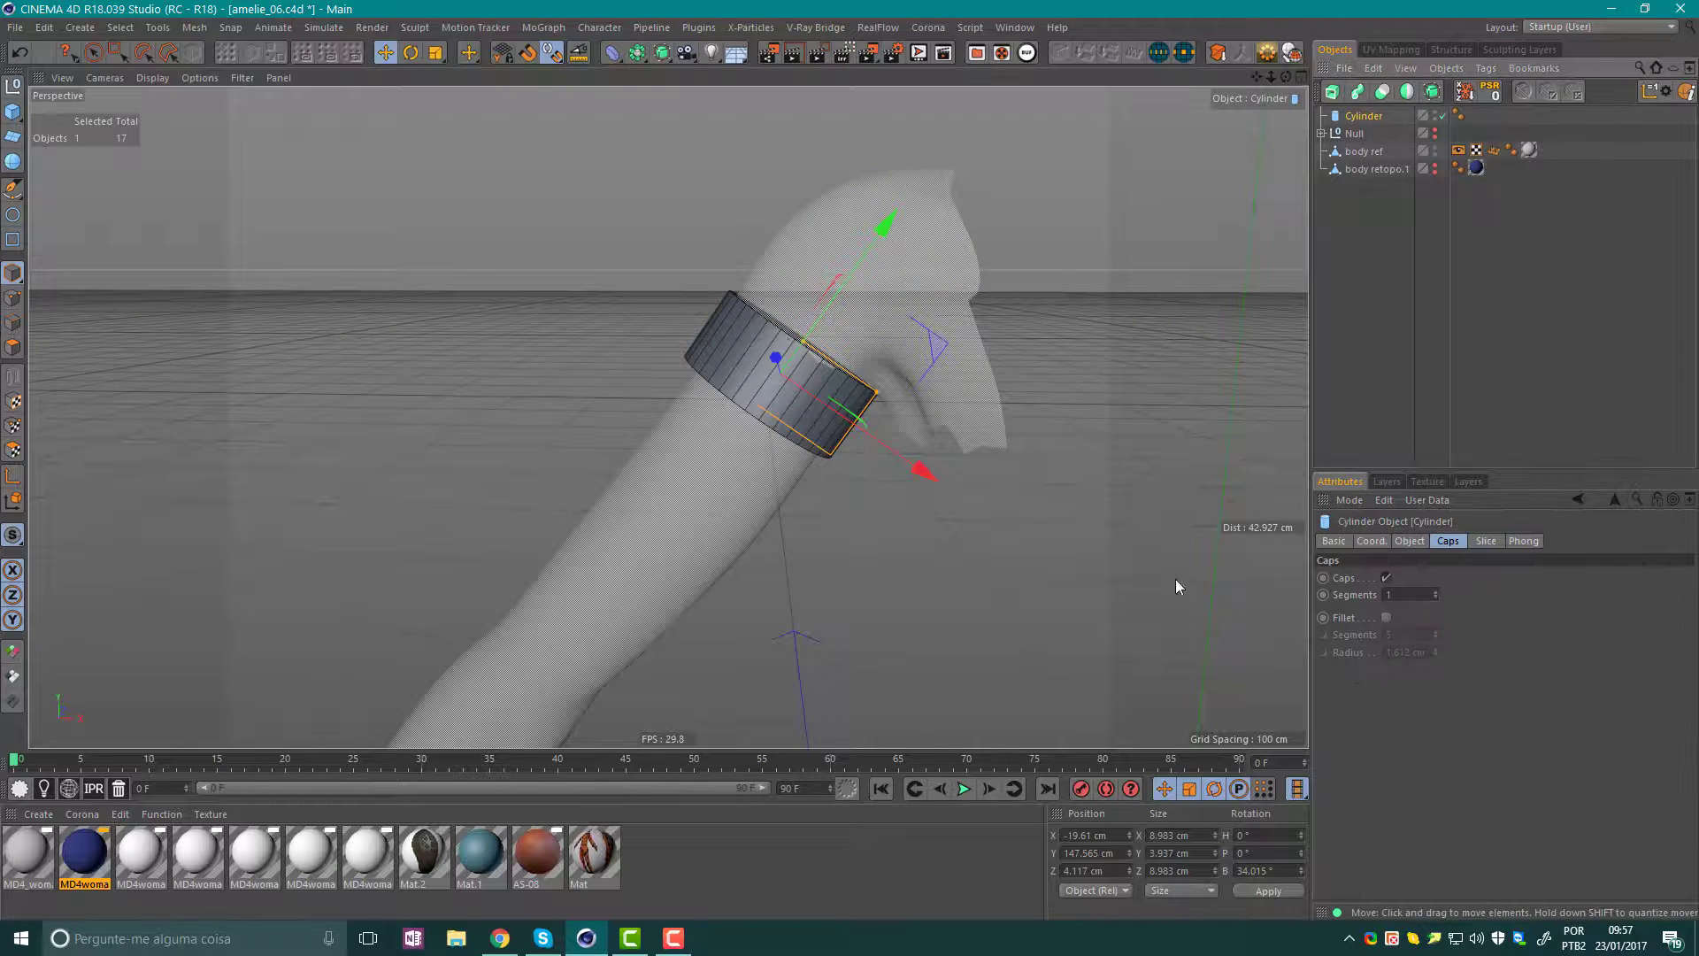
{"action": "left_click", "coordinate": [1386, 578]}
{"action": "mouse_move", "coordinate": [1094, 522]}
{"action": "left_mouse_down", "text": "alt"}
{"action": "mouse_move", "coordinate": [787, 347]}
{"action": "mouse_move", "coordinate": [796, 358]}
{"action": "left_mouse_up", "text": "alt"}
{"action": "left_click_drag", "start_coordinate": [558, 405], "coordinate": [733, 496], "text": "alt"}
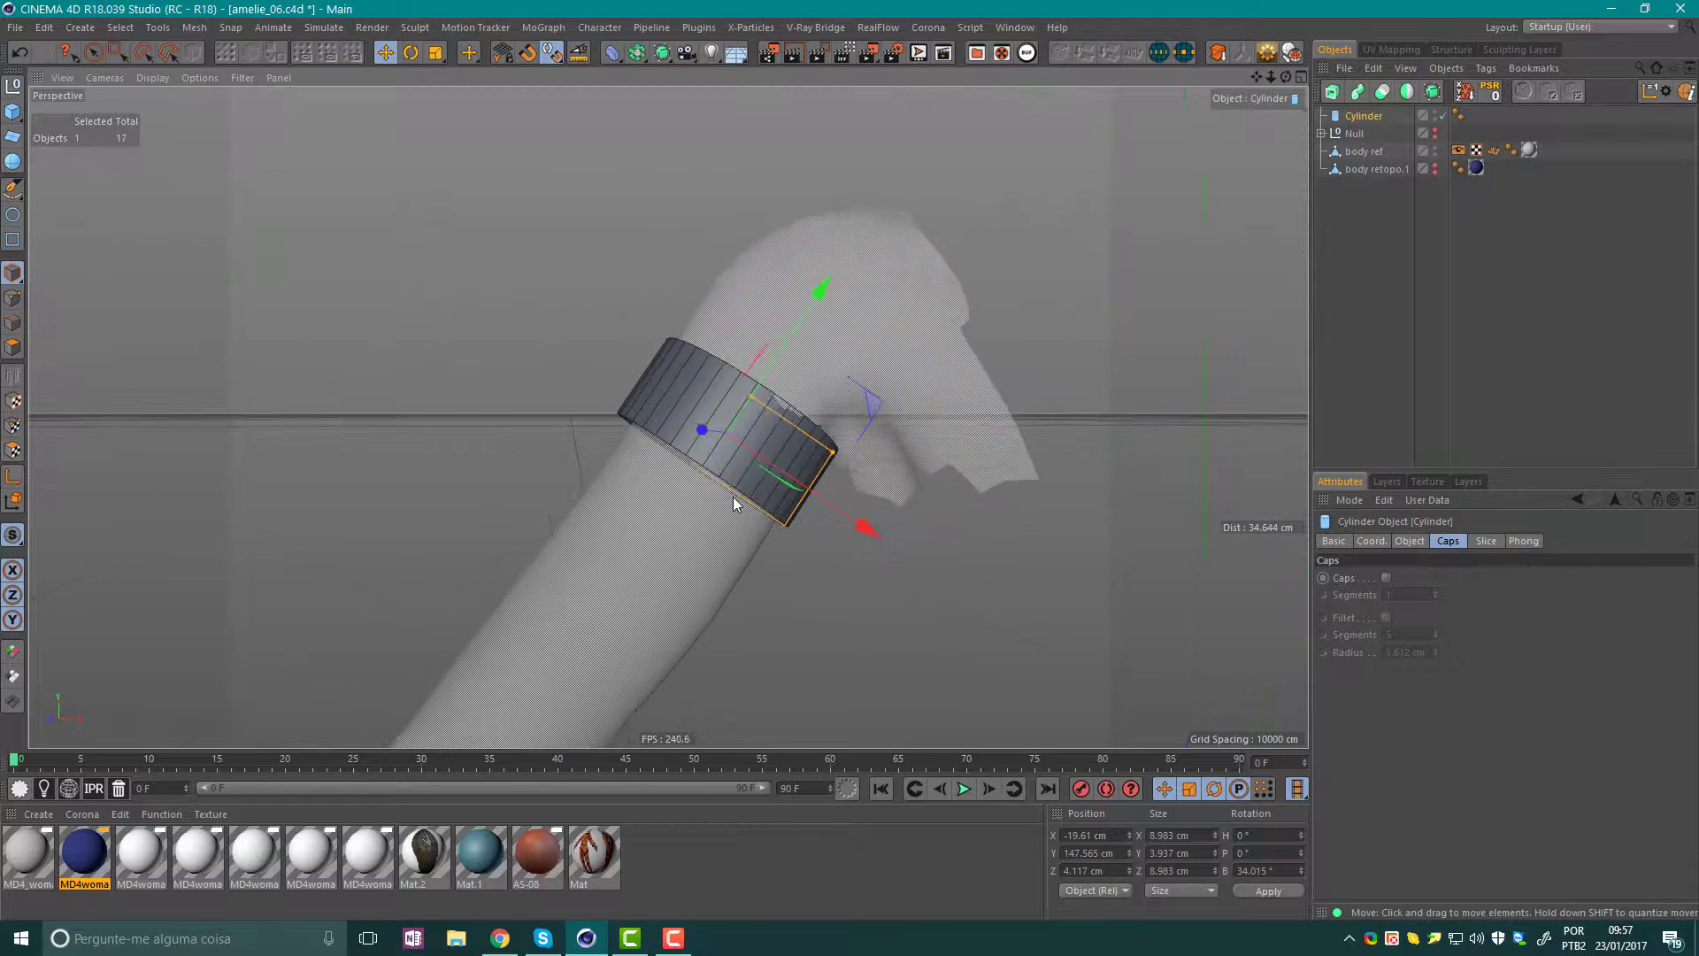
{"action": "left_click", "coordinate": [1412, 542]}
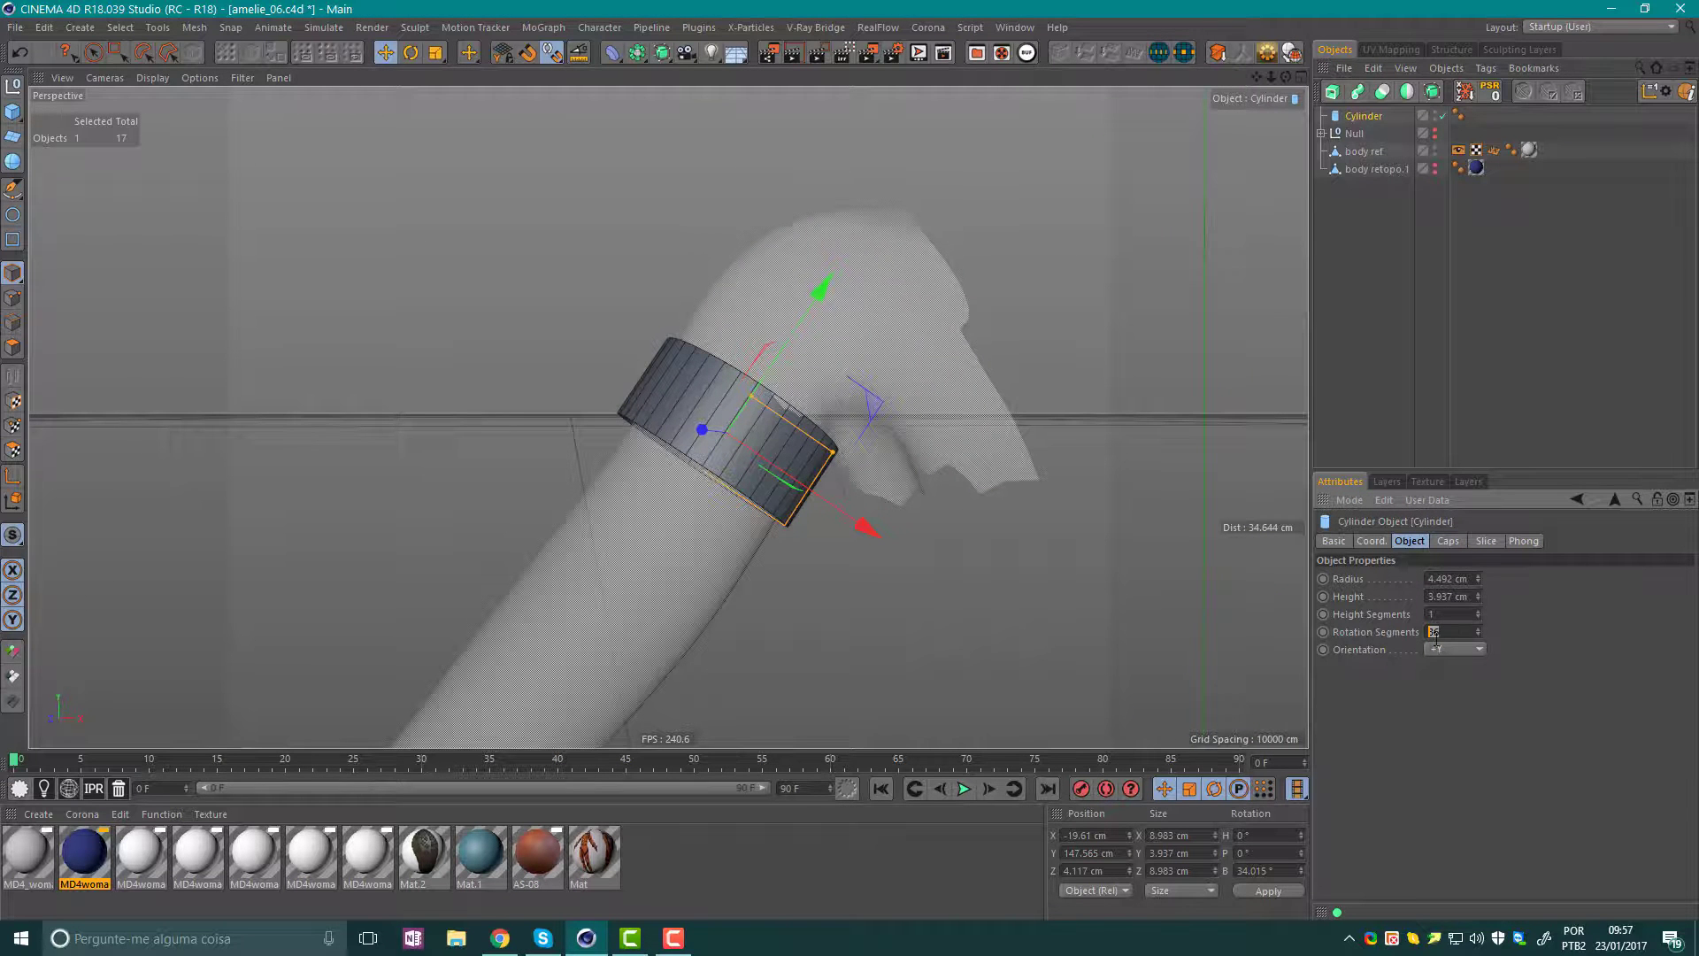
{"action": "type", "text": "8"}
{"action": "key", "text": "Return"}
{"action": "left_click_drag", "start_coordinate": [826, 455], "coordinate": [863, 376], "text": "alt"}
Convert the Cylinder into an editable polygon object.
{"action": "left_click", "coordinate": [12, 322]}
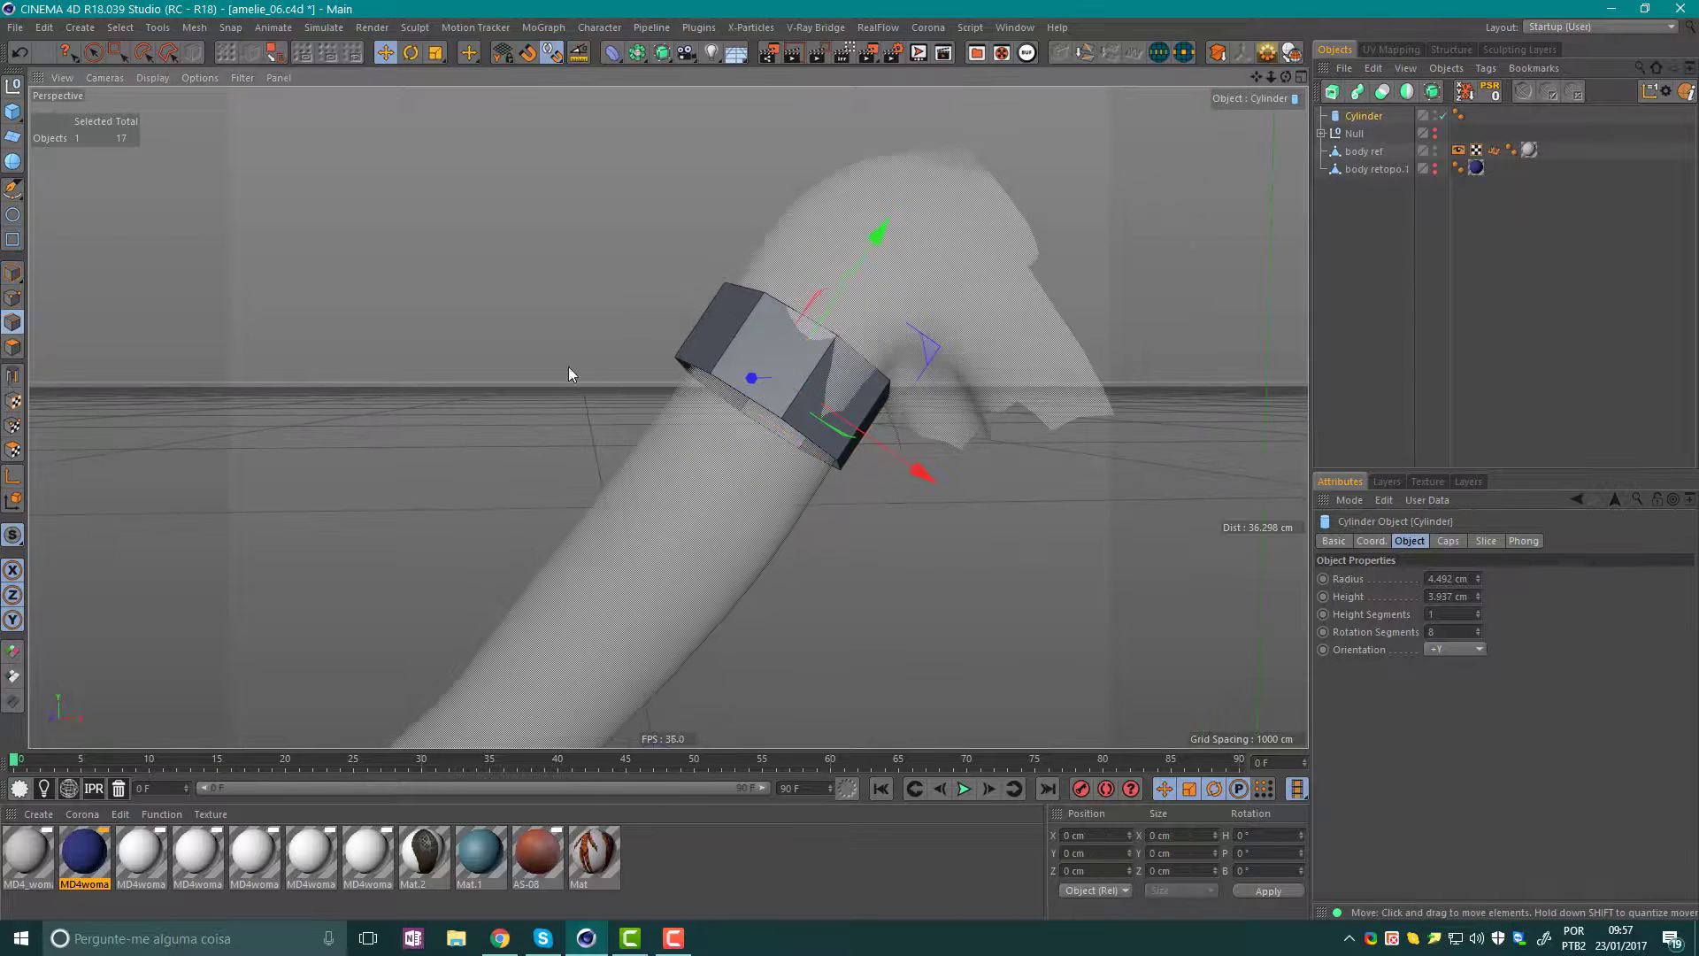
{"action": "left_click", "coordinate": [1332, 116]}
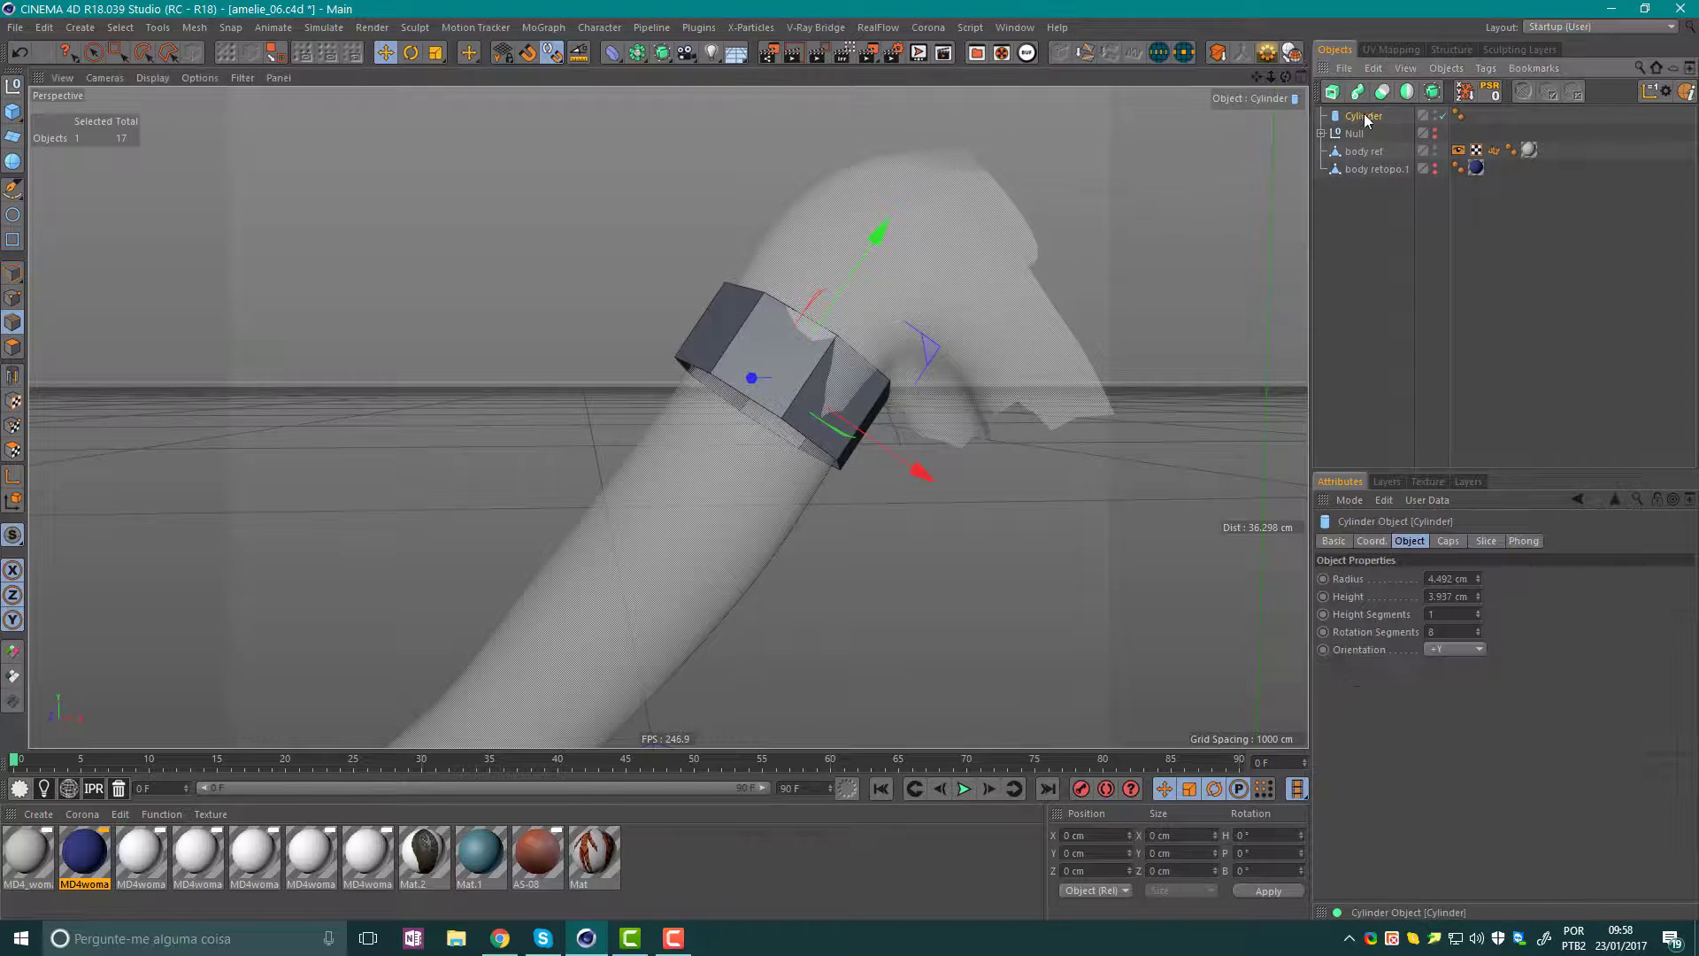
{"action": "left_click", "coordinate": [1292, 53]}
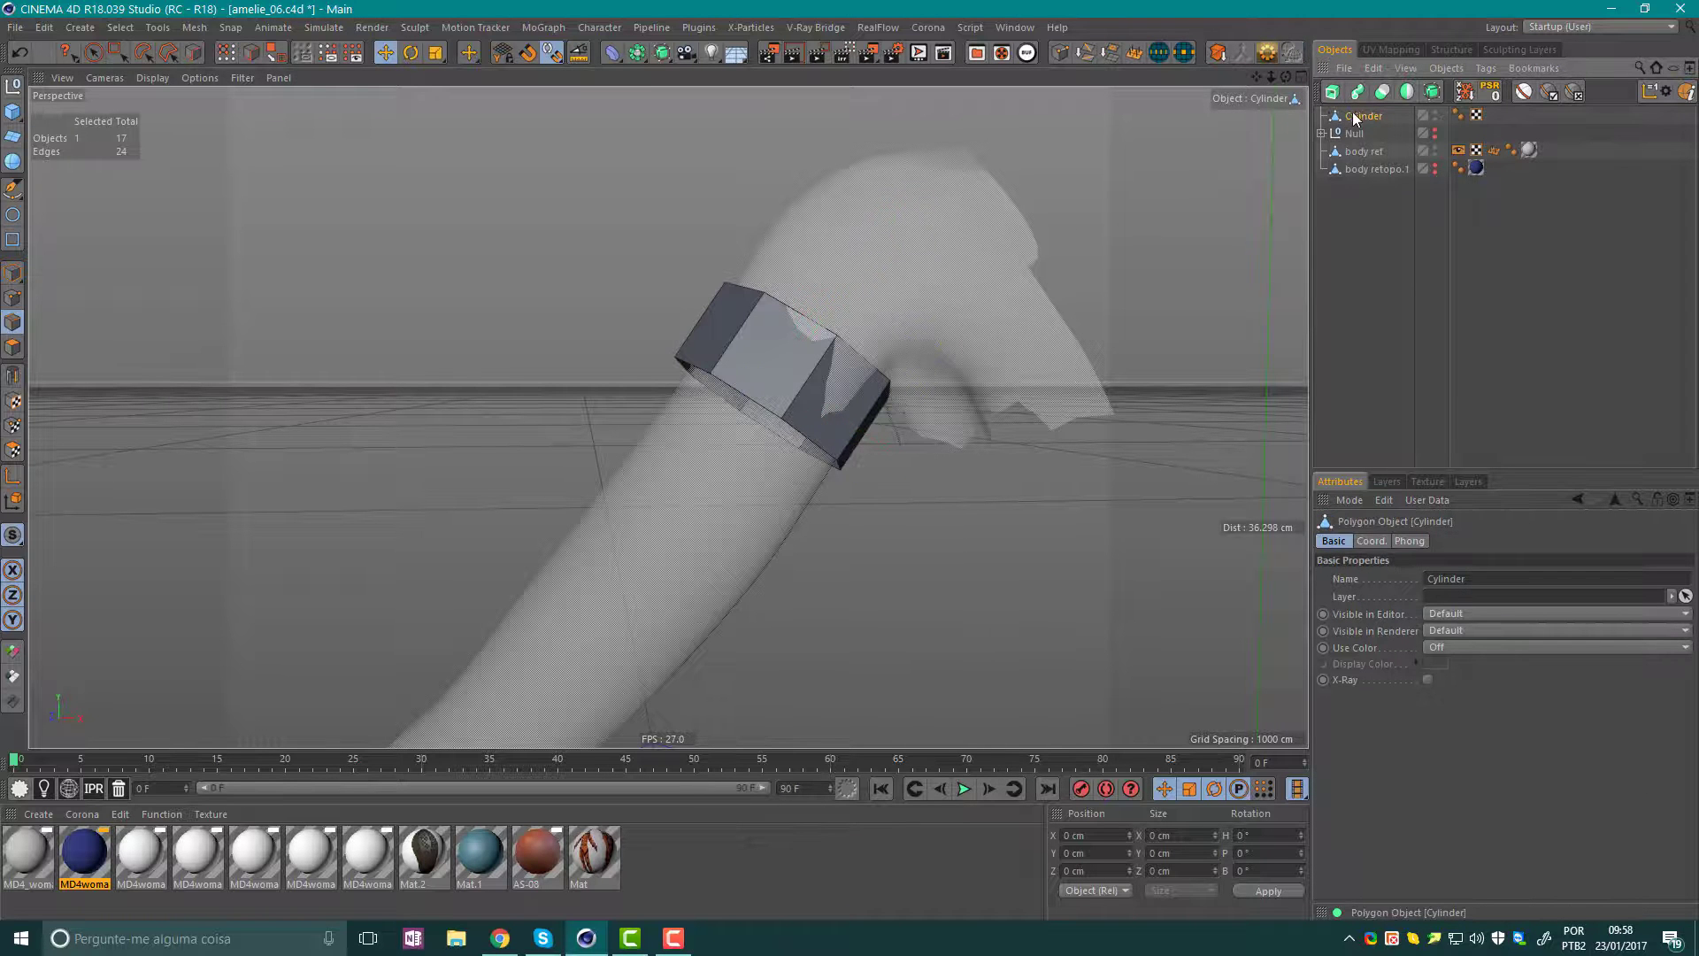
Pull the ring's rim edge loop down the arm and shrink it to fit the forearm.
{"action": "double_click", "coordinate": [743, 396]}
{"action": "mouse_move", "coordinate": [720, 439]}
{"action": "left_mouse_down", "text": "alt"}
{"action": "mouse_move", "coordinate": [729, 360]}
{"action": "mouse_move", "coordinate": [691, 408]}
{"action": "left_mouse_up", "text": "alt"}
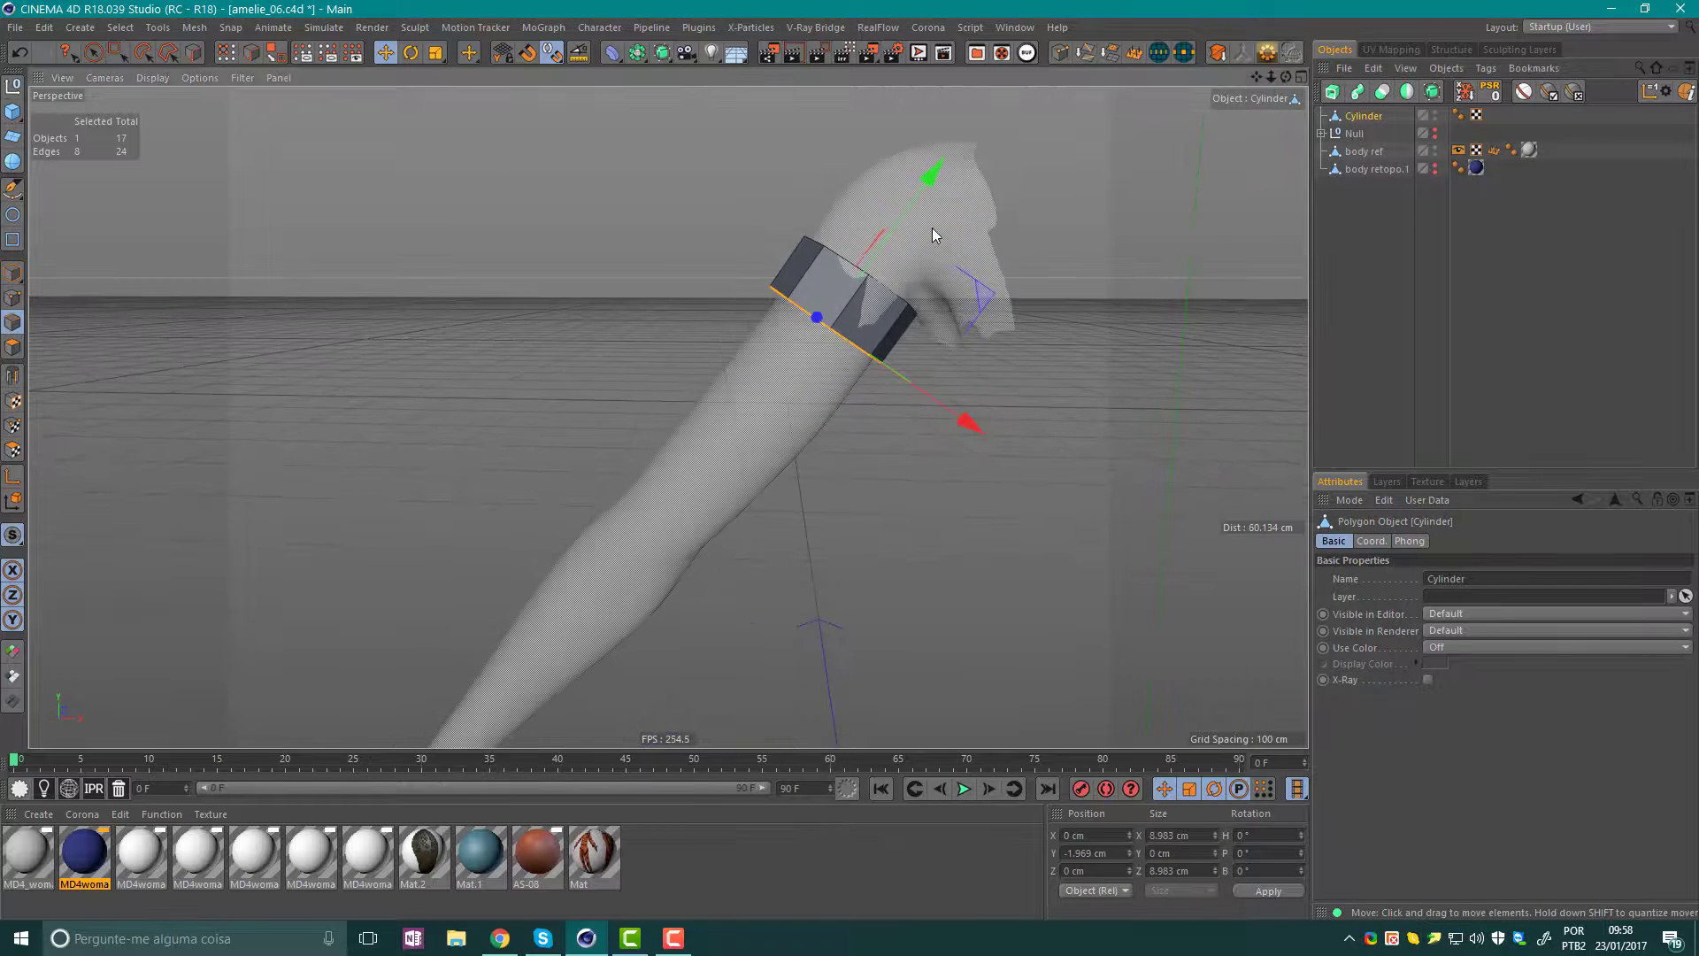
{"action": "left_click_drag", "start_coordinate": [928, 181], "coordinate": [756, 385]}
{"action": "key", "text": "t"}
{"action": "mouse_move", "coordinate": [879, 391]}
{"action": "left_mouse_down"}
{"action": "mouse_move", "coordinate": [732, 433]}
{"action": "mouse_move", "coordinate": [808, 475]}
{"action": "mouse_move", "coordinate": [817, 510]}
{"action": "mouse_move", "coordinate": [904, 442]}
{"action": "mouse_move", "coordinate": [799, 533]}
{"action": "left_mouse_up"}
{"action": "key", "text": "e"}
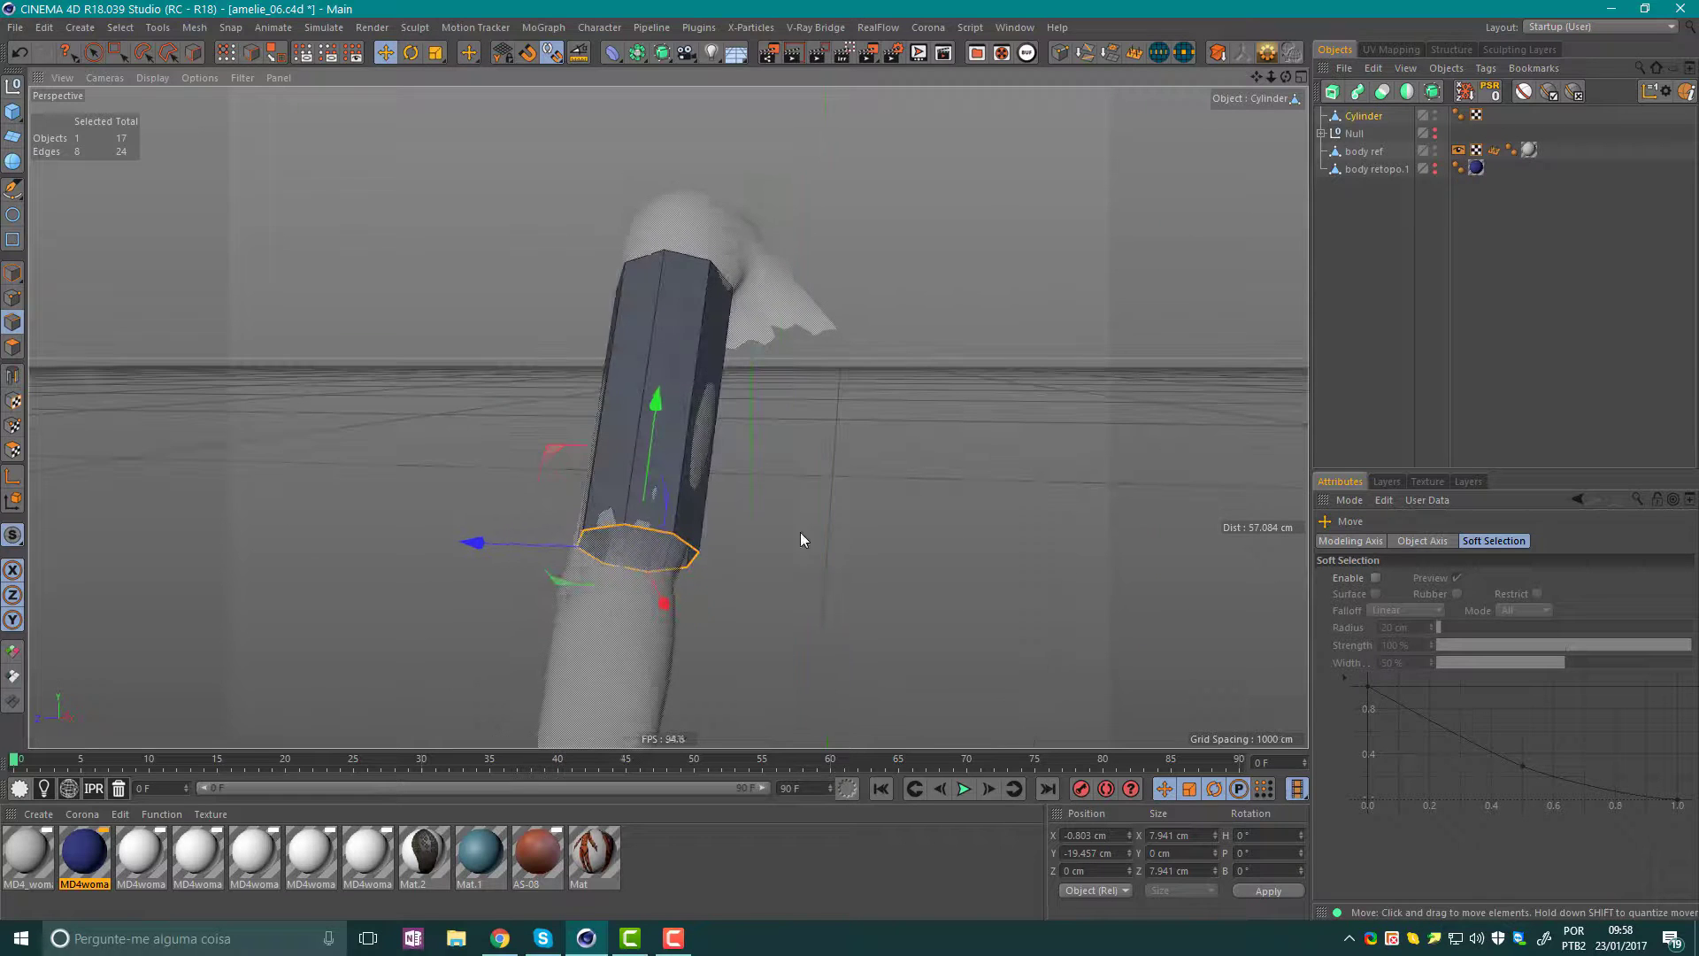
{"action": "mouse_move", "coordinate": [496, 544]}
{"action": "left_mouse_down"}
{"action": "mouse_move", "coordinate": [481, 540]}
{"action": "mouse_move", "coordinate": [481, 467]}
{"action": "mouse_move", "coordinate": [385, 441]}
{"action": "mouse_move", "coordinate": [405, 432]}
{"action": "left_mouse_up"}
{"action": "left_click_drag", "start_coordinate": [713, 409], "coordinate": [707, 400]}
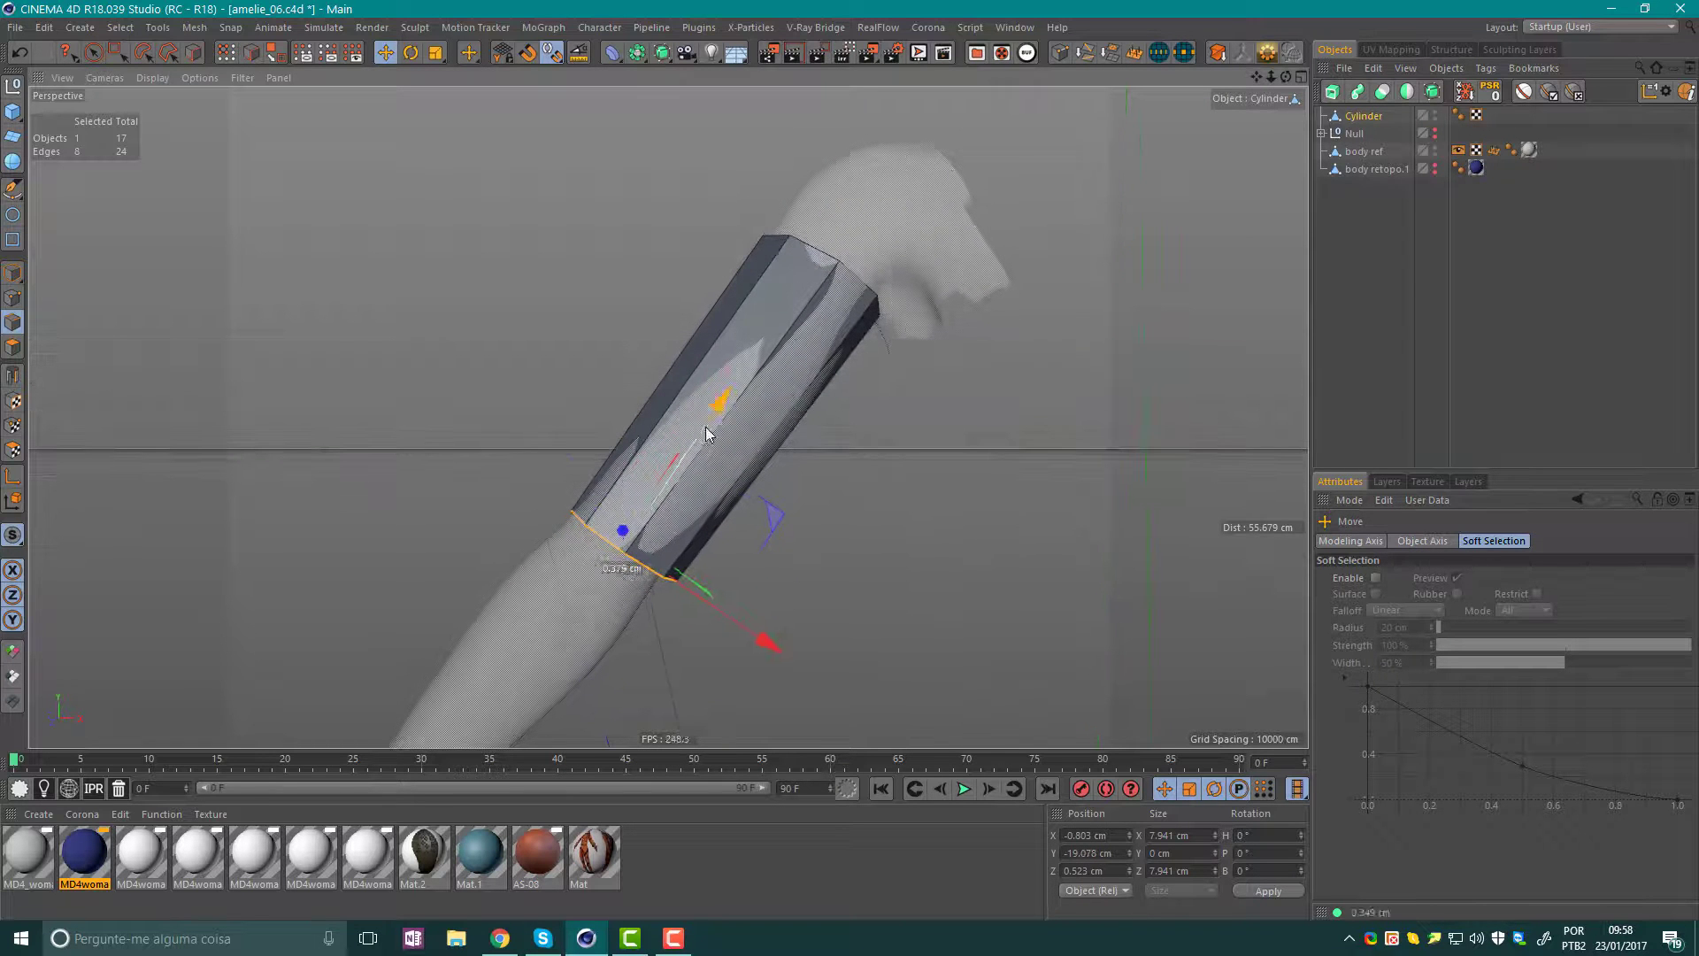
Tilt the end edge loop to match the arm and shift it slightly along X.
{"action": "key", "text": "r"}
{"action": "left_click_drag", "start_coordinate": [618, 433], "coordinate": [633, 433]}
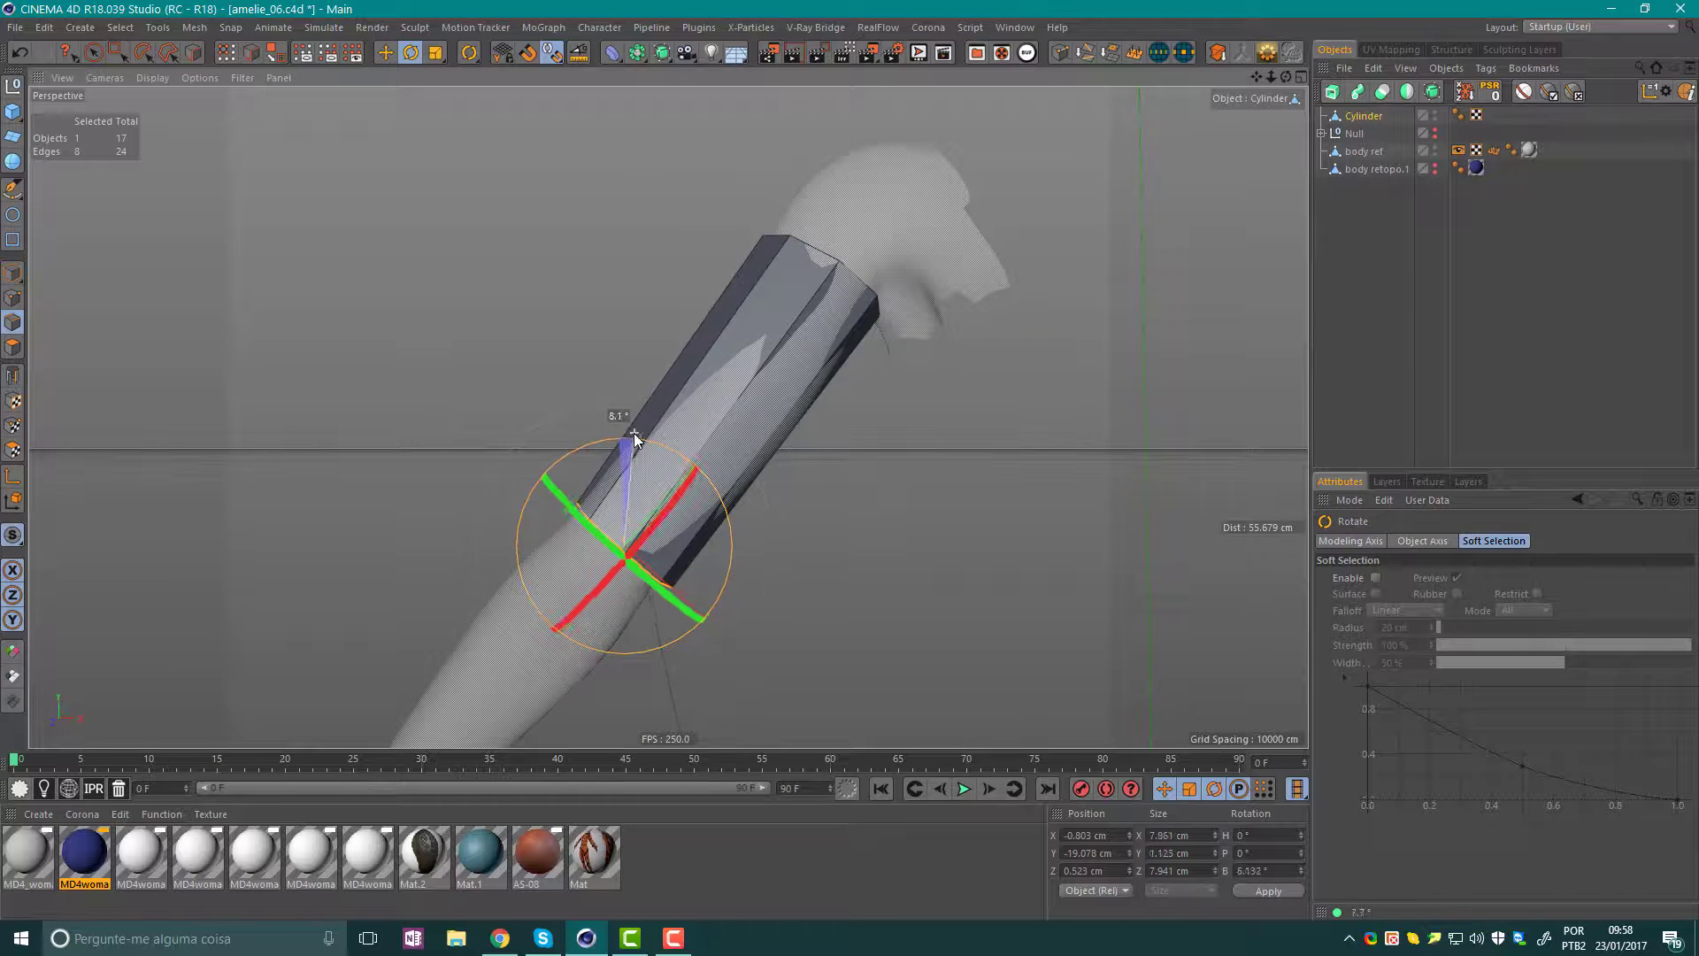
{"action": "left_click_drag", "start_coordinate": [611, 512], "coordinate": [703, 522], "text": "alt"}
{"action": "scroll", "coordinate": [699, 424], "scroll_direction": "up", "scroll_amount": 3}
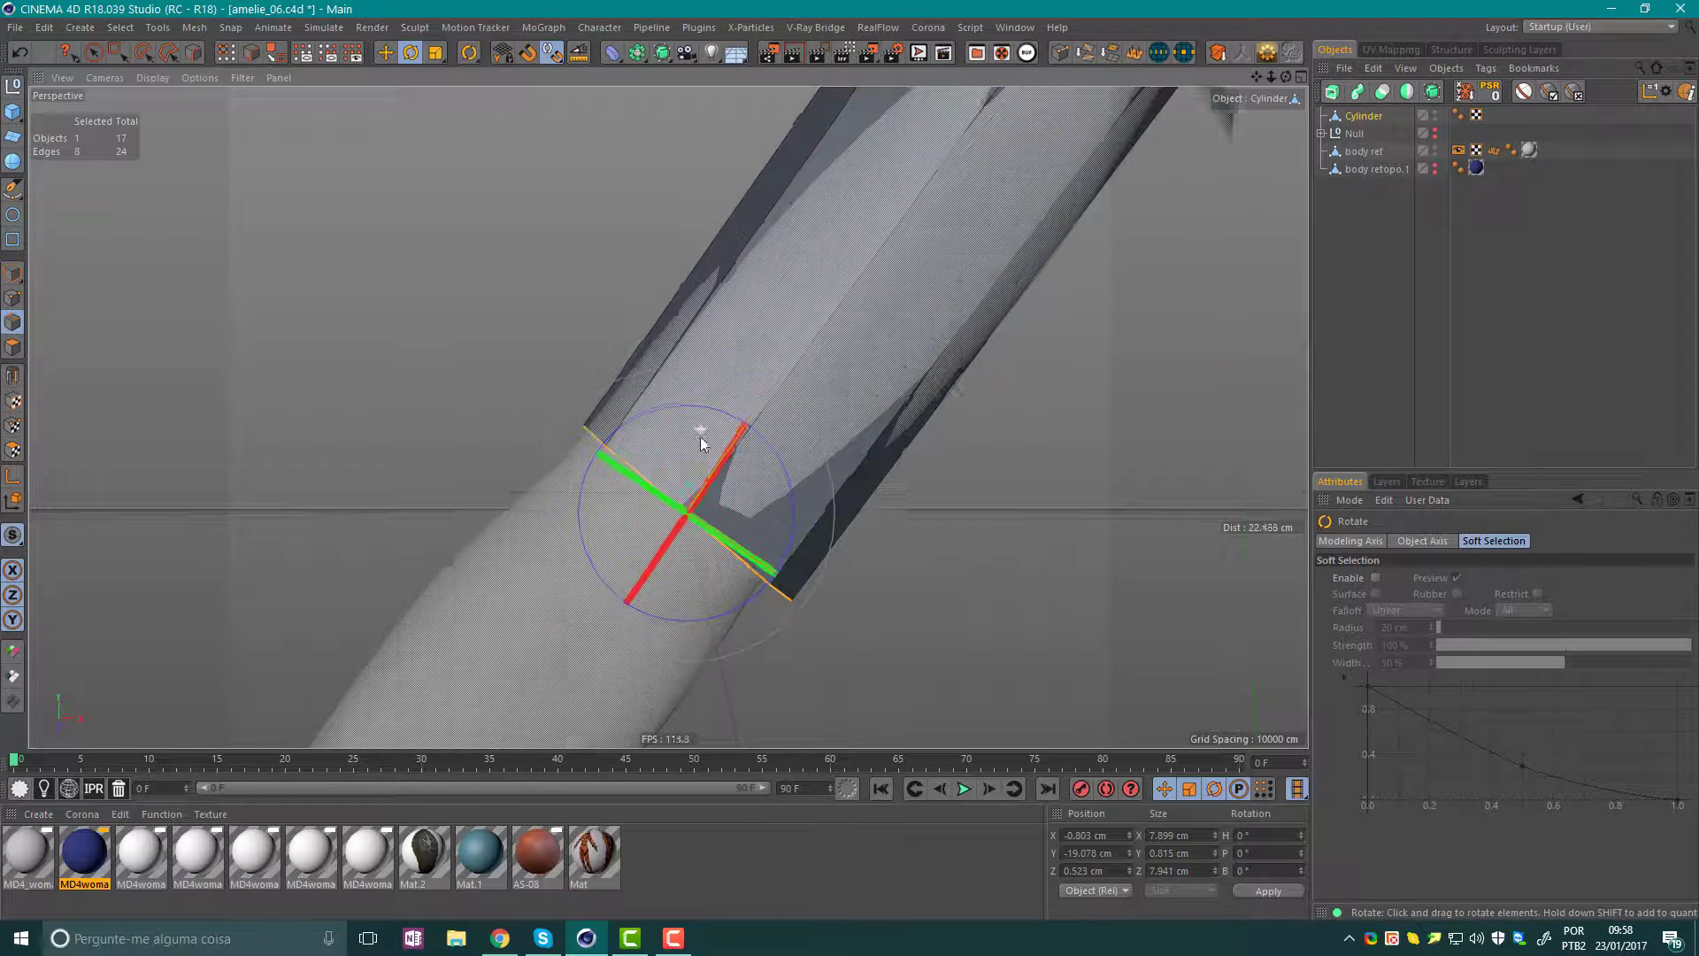
{"action": "key", "text": "e"}
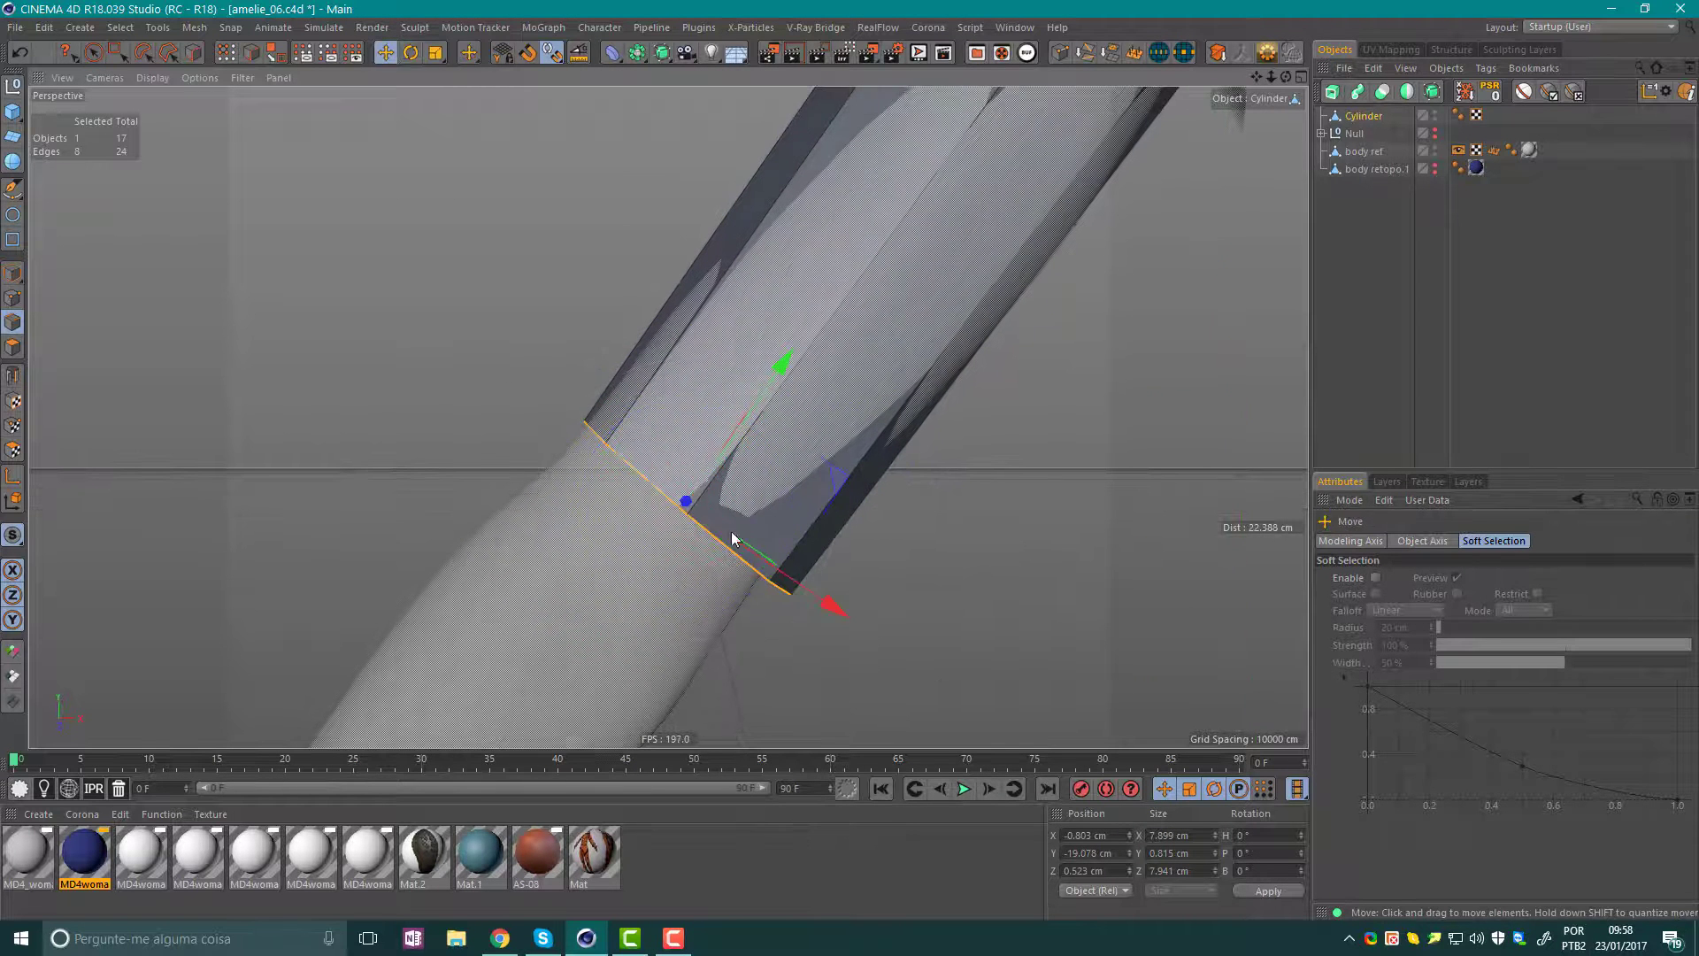
{"action": "left_click_drag", "start_coordinate": [828, 595], "coordinate": [792, 588]}
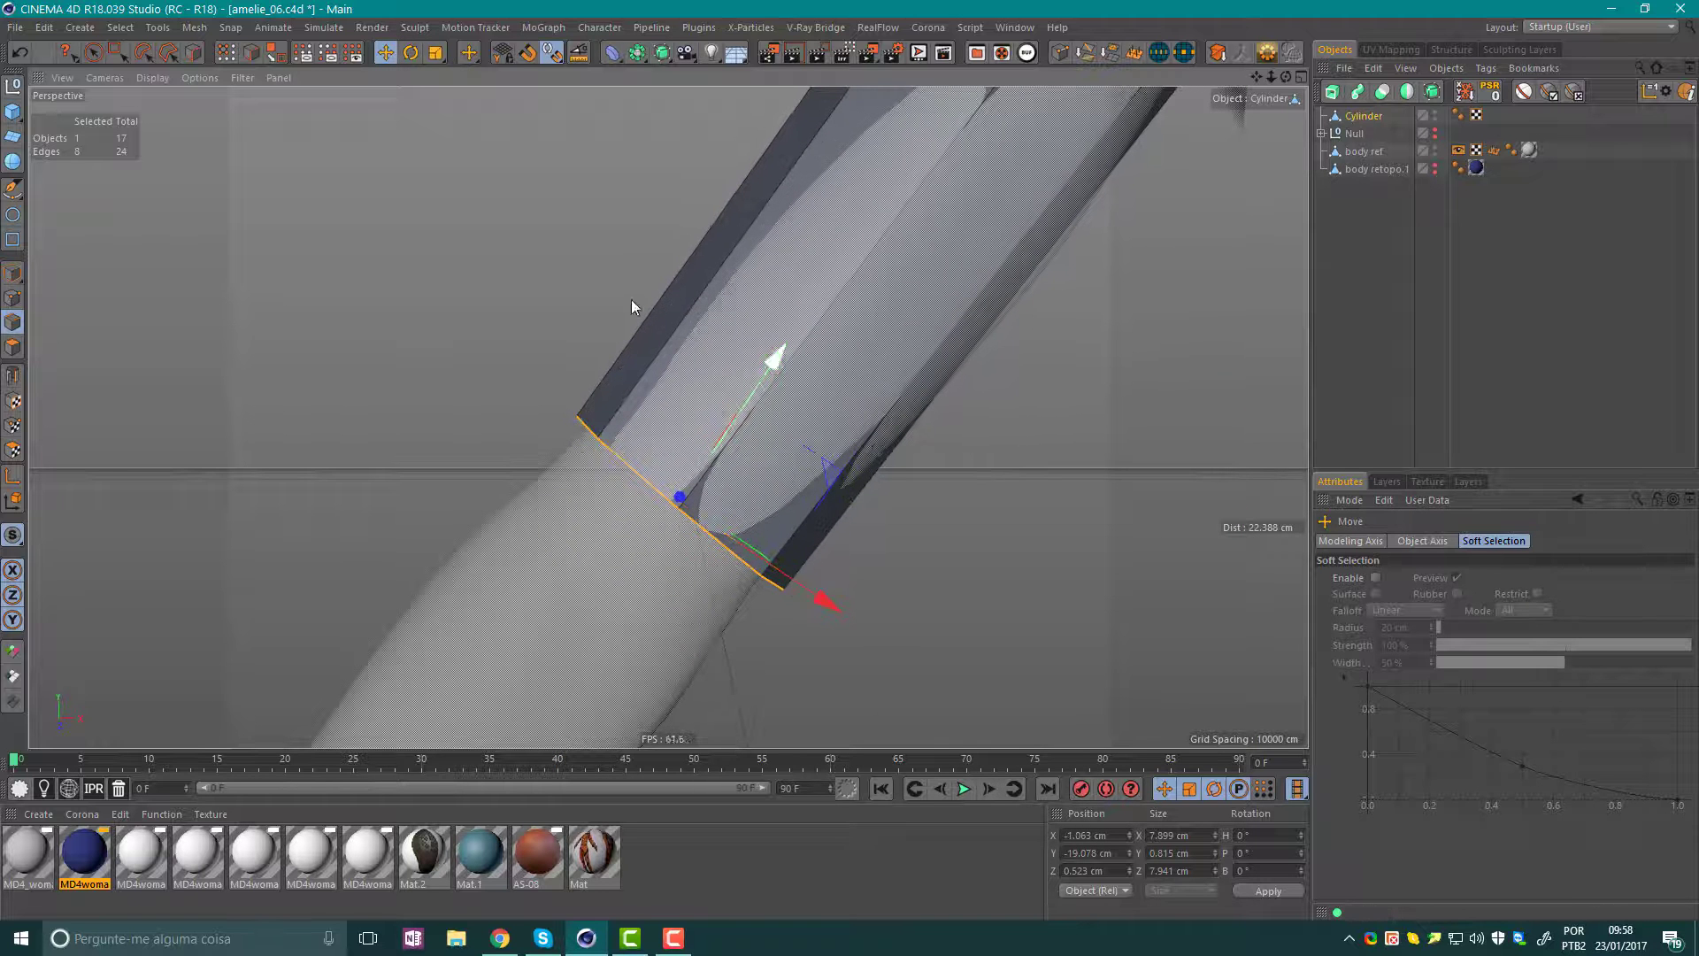
{"action": "mouse_move", "coordinate": [716, 517]}
{"action": "left_mouse_down", "text": "alt"}
{"action": "mouse_move", "coordinate": [842, 459]}
{"action": "mouse_move", "coordinate": [997, 470]}
{"action": "mouse_move", "coordinate": [747, 492]}
{"action": "mouse_move", "coordinate": [751, 379]}
{"action": "left_mouse_up", "text": "alt"}
{"action": "scroll", "coordinate": [759, 459], "scroll_direction": "down", "scroll_amount": 3}
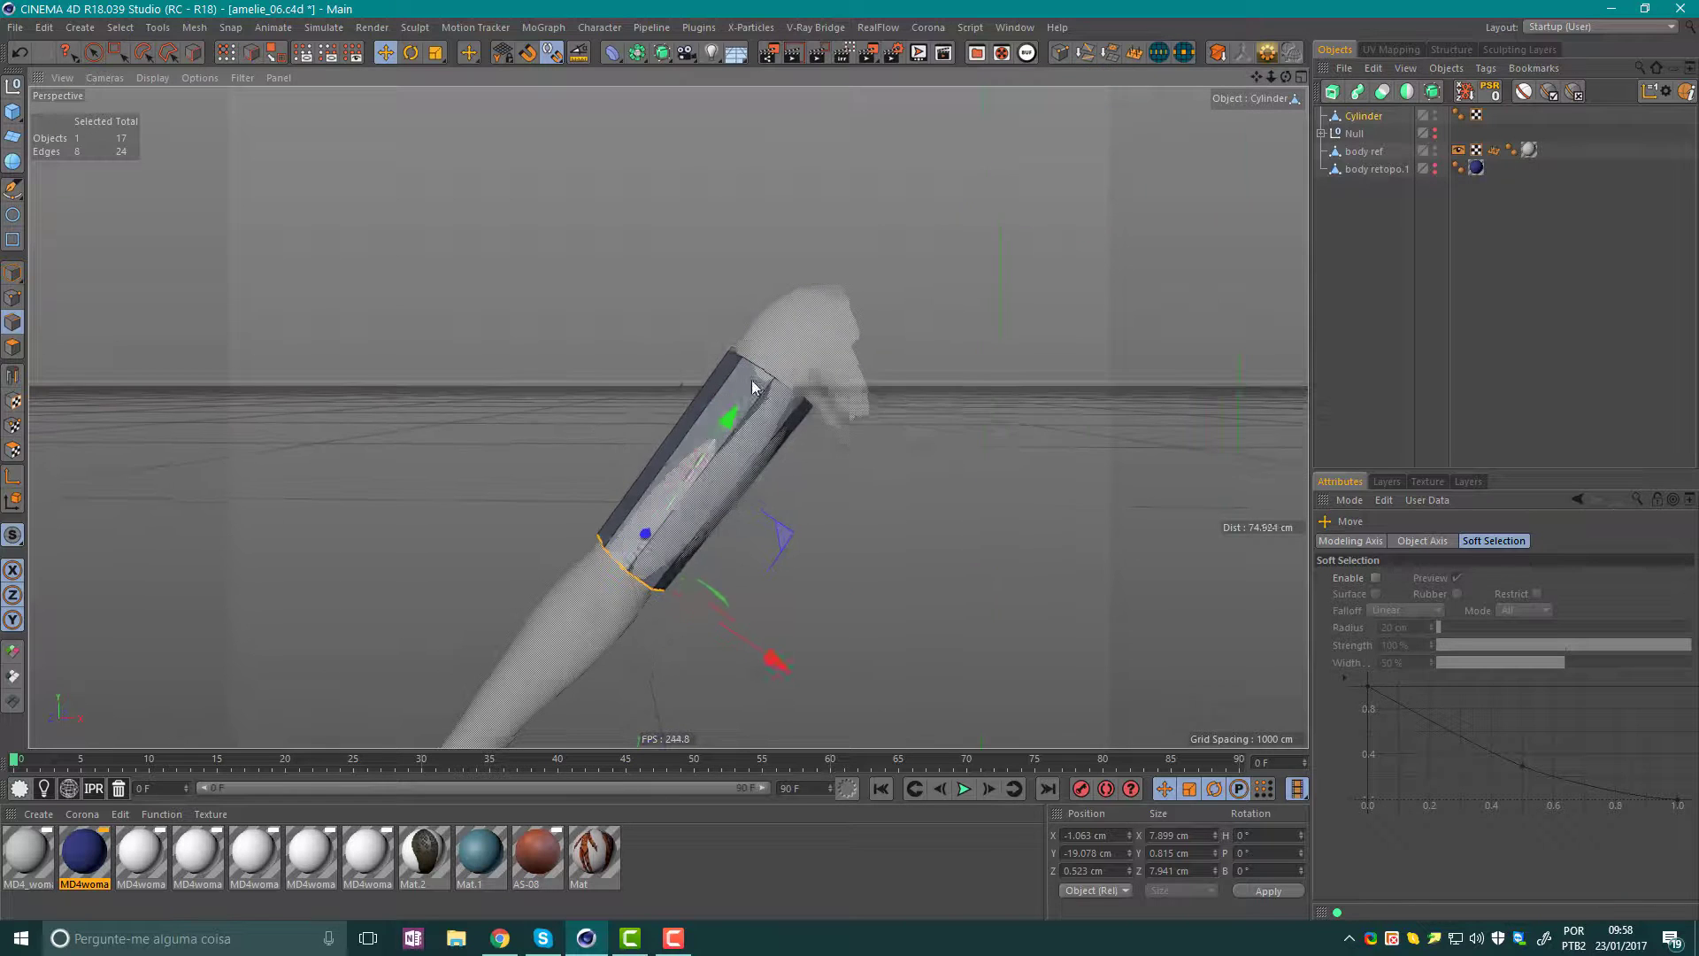
{"action": "scroll", "coordinate": [751, 379], "scroll_direction": "up", "scroll_amount": 3}
Tilt the top edge loop about 9° and scale it to about 73% to fit the shoulder.
{"action": "double_click", "coordinate": [771, 367]}
{"action": "key", "text": "r"}
{"action": "left_click_drag", "start_coordinate": [742, 276], "coordinate": [757, 269]}
{"action": "key", "text": "t"}
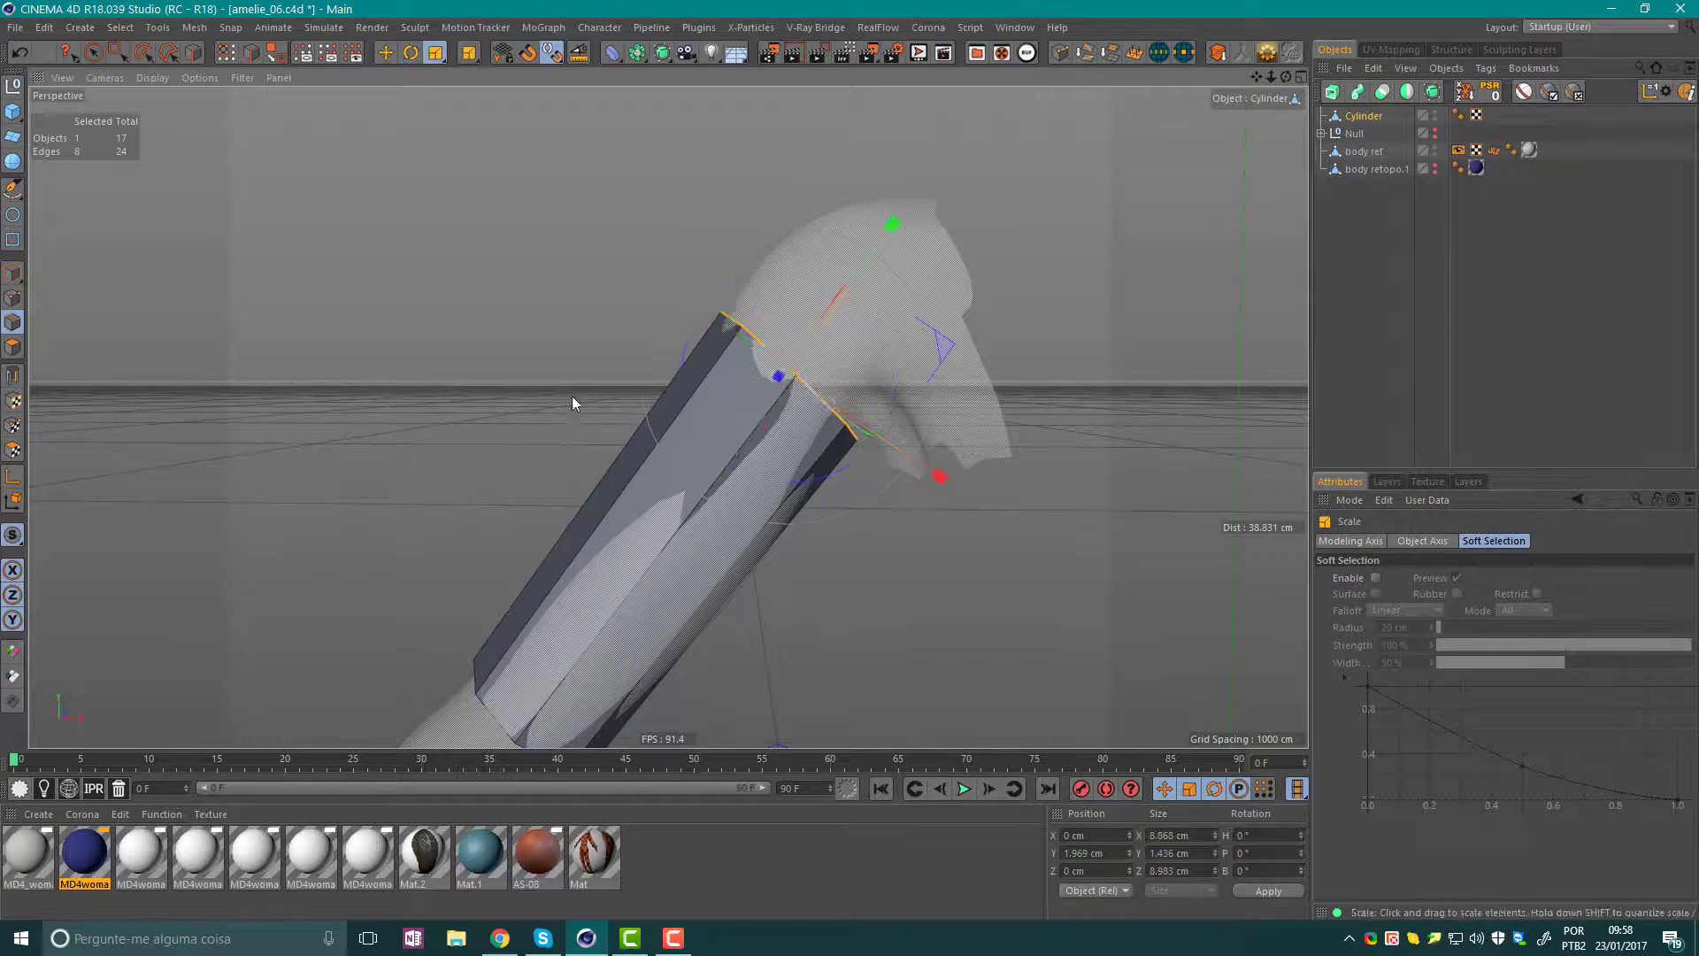
{"action": "left_click_drag", "start_coordinate": [572, 396], "coordinate": [733, 266]}
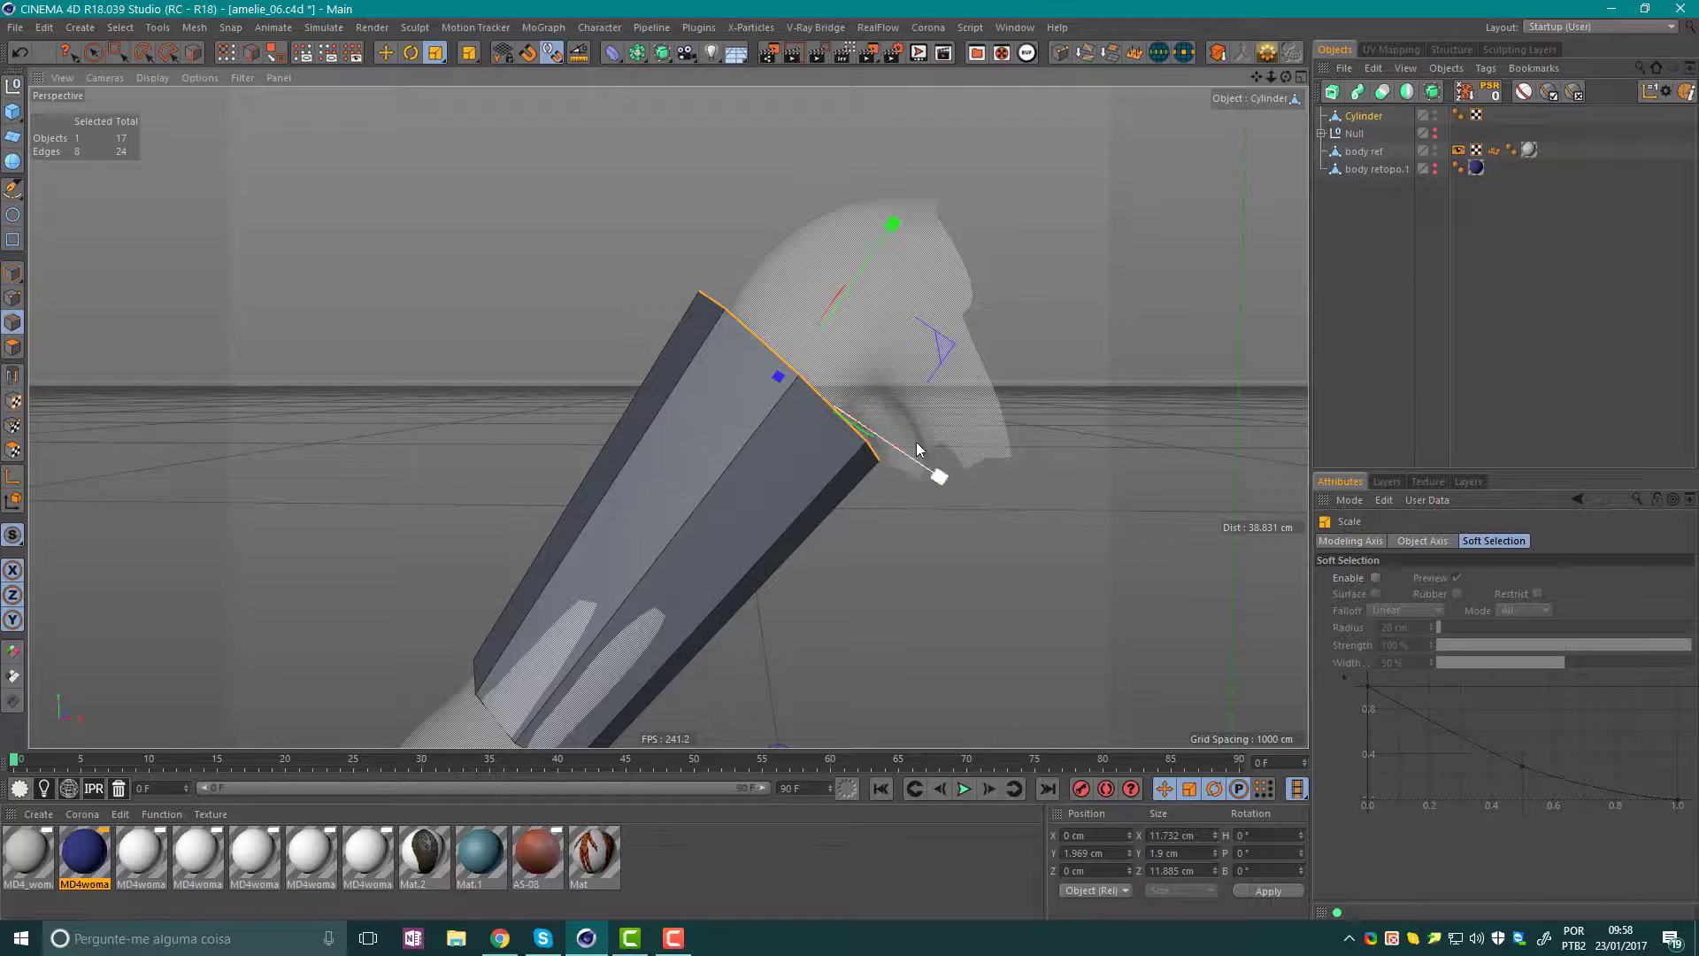
{"action": "mouse_move", "coordinate": [1029, 337]}
{"action": "left_mouse_down"}
{"action": "mouse_move", "coordinate": [944, 408]}
{"action": "mouse_move", "coordinate": [957, 390]}
{"action": "mouse_move", "coordinate": [1042, 418]}
{"action": "mouse_move", "coordinate": [734, 387]}
{"action": "left_mouse_up"}
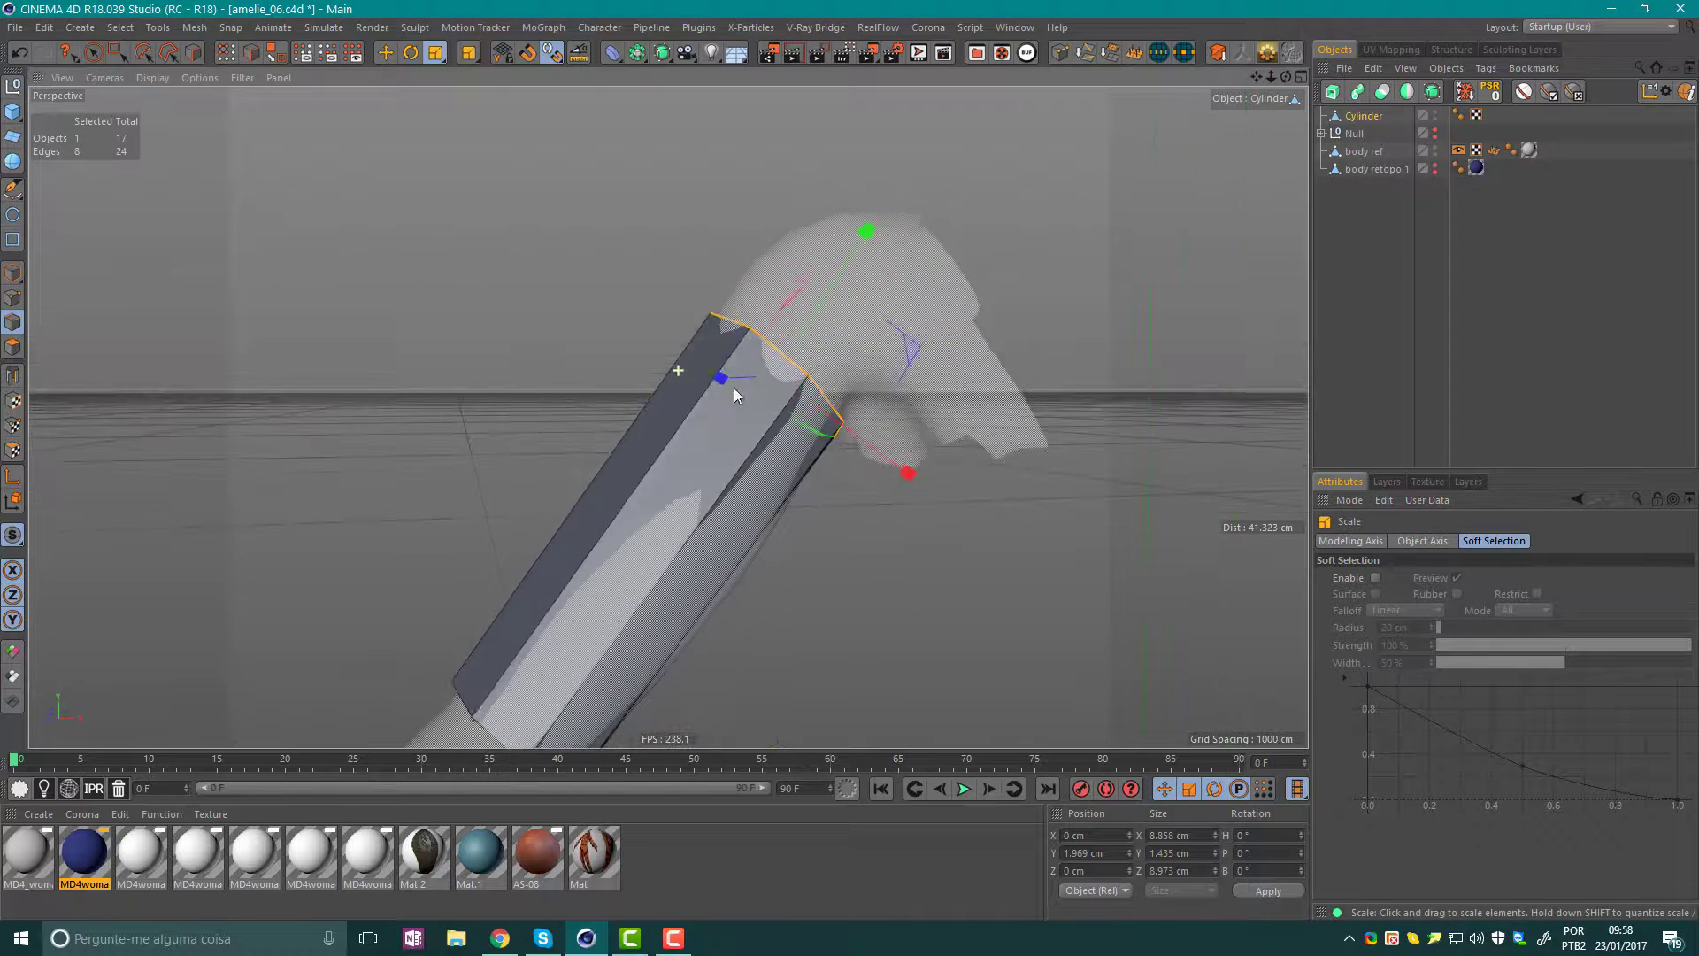
Select the ring of lengthwise edges around the tube with Ring Selection.
{"action": "left_click", "coordinate": [660, 462]}
{"action": "key", "text": "u"}
{"action": "key", "text": "b"}
{"action": "right_click", "coordinate": [616, 382]}
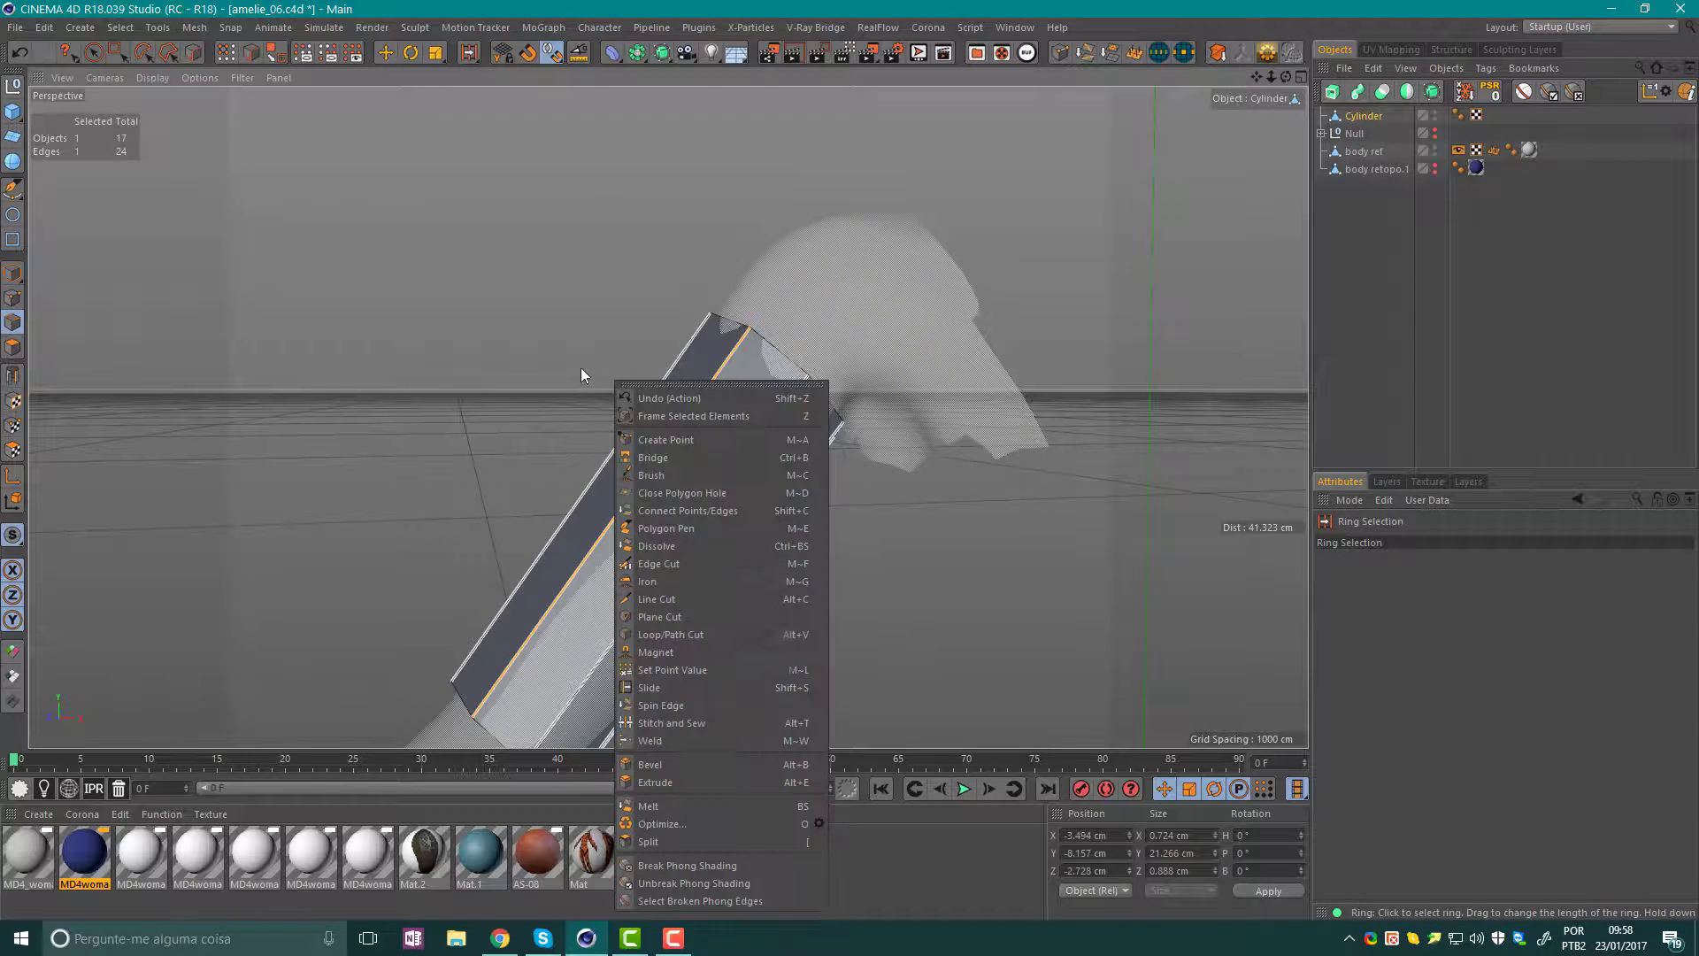
{"action": "left_click", "coordinate": [531, 404]}
{"action": "left_click", "coordinate": [230, 28]}
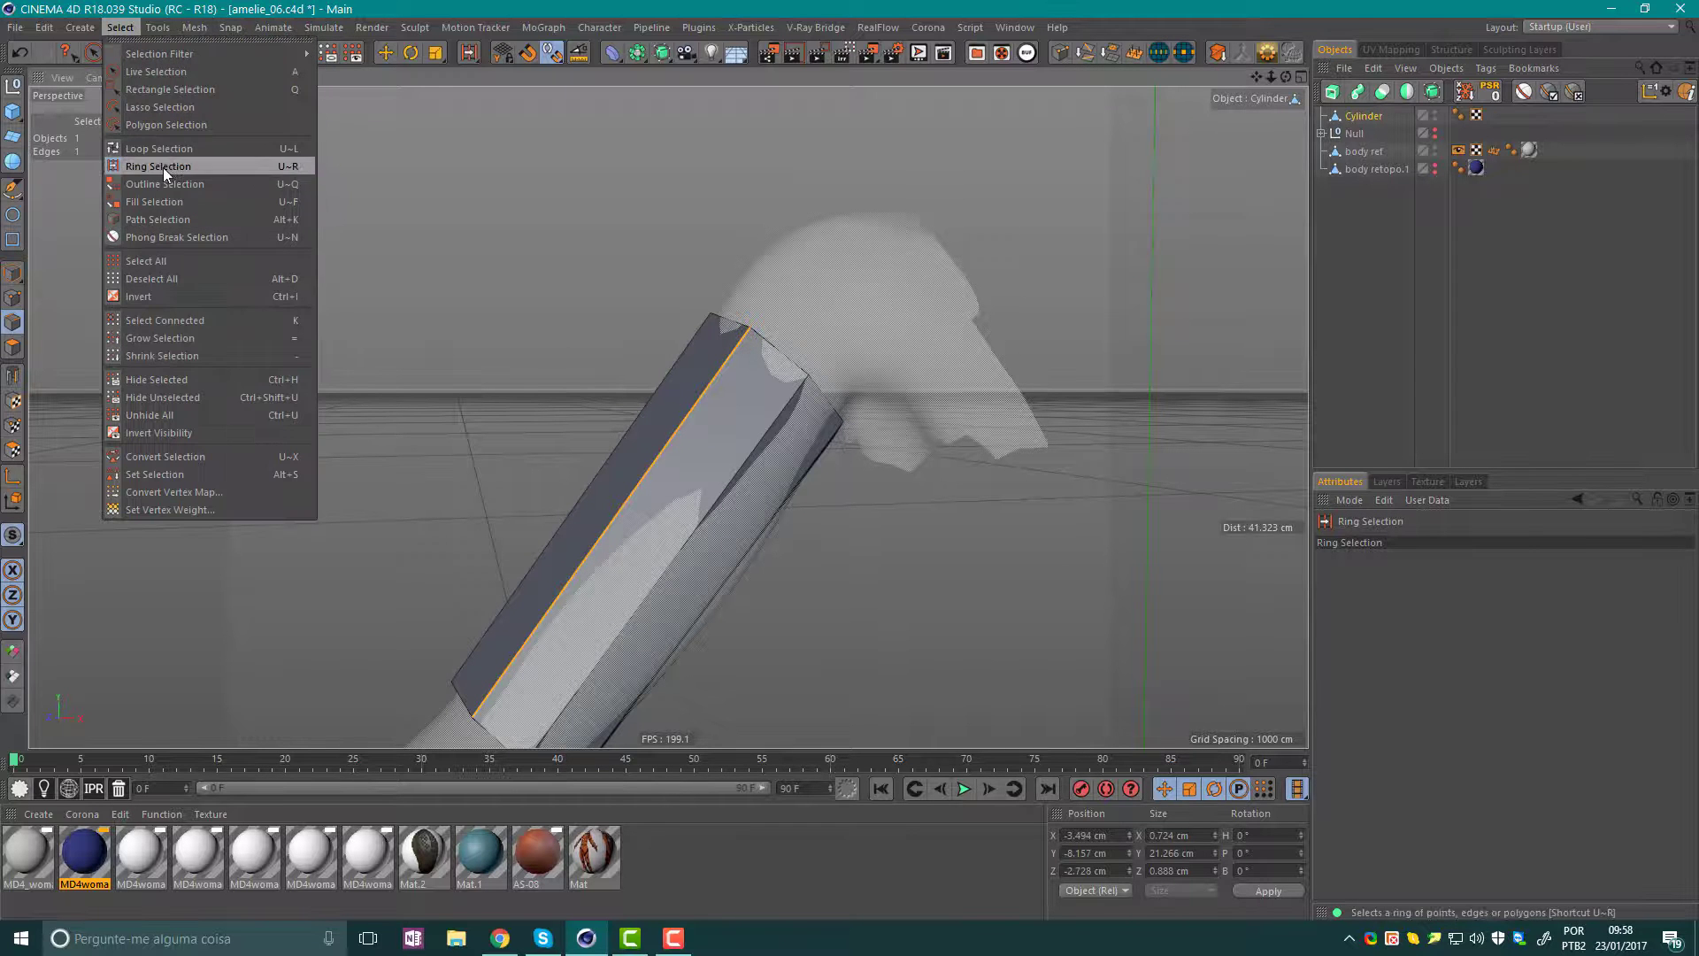
{"action": "left_click", "coordinate": [164, 175]}
{"action": "left_click", "coordinate": [705, 533]}
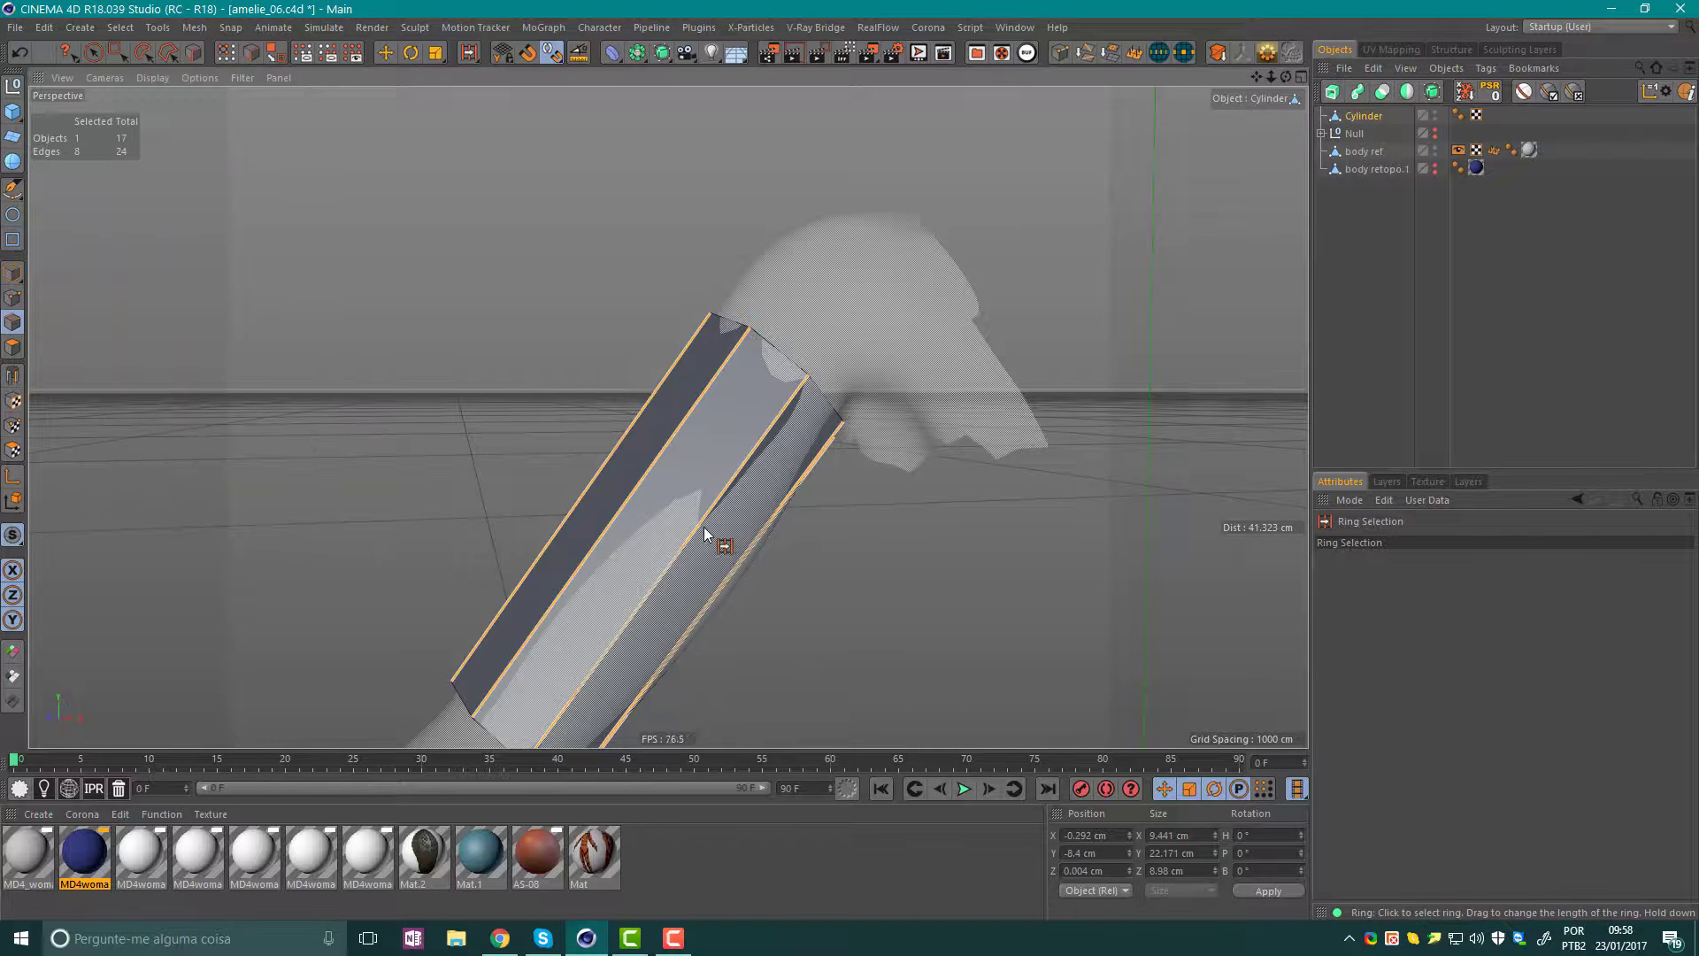
{"action": "right_click", "coordinate": [752, 541]}
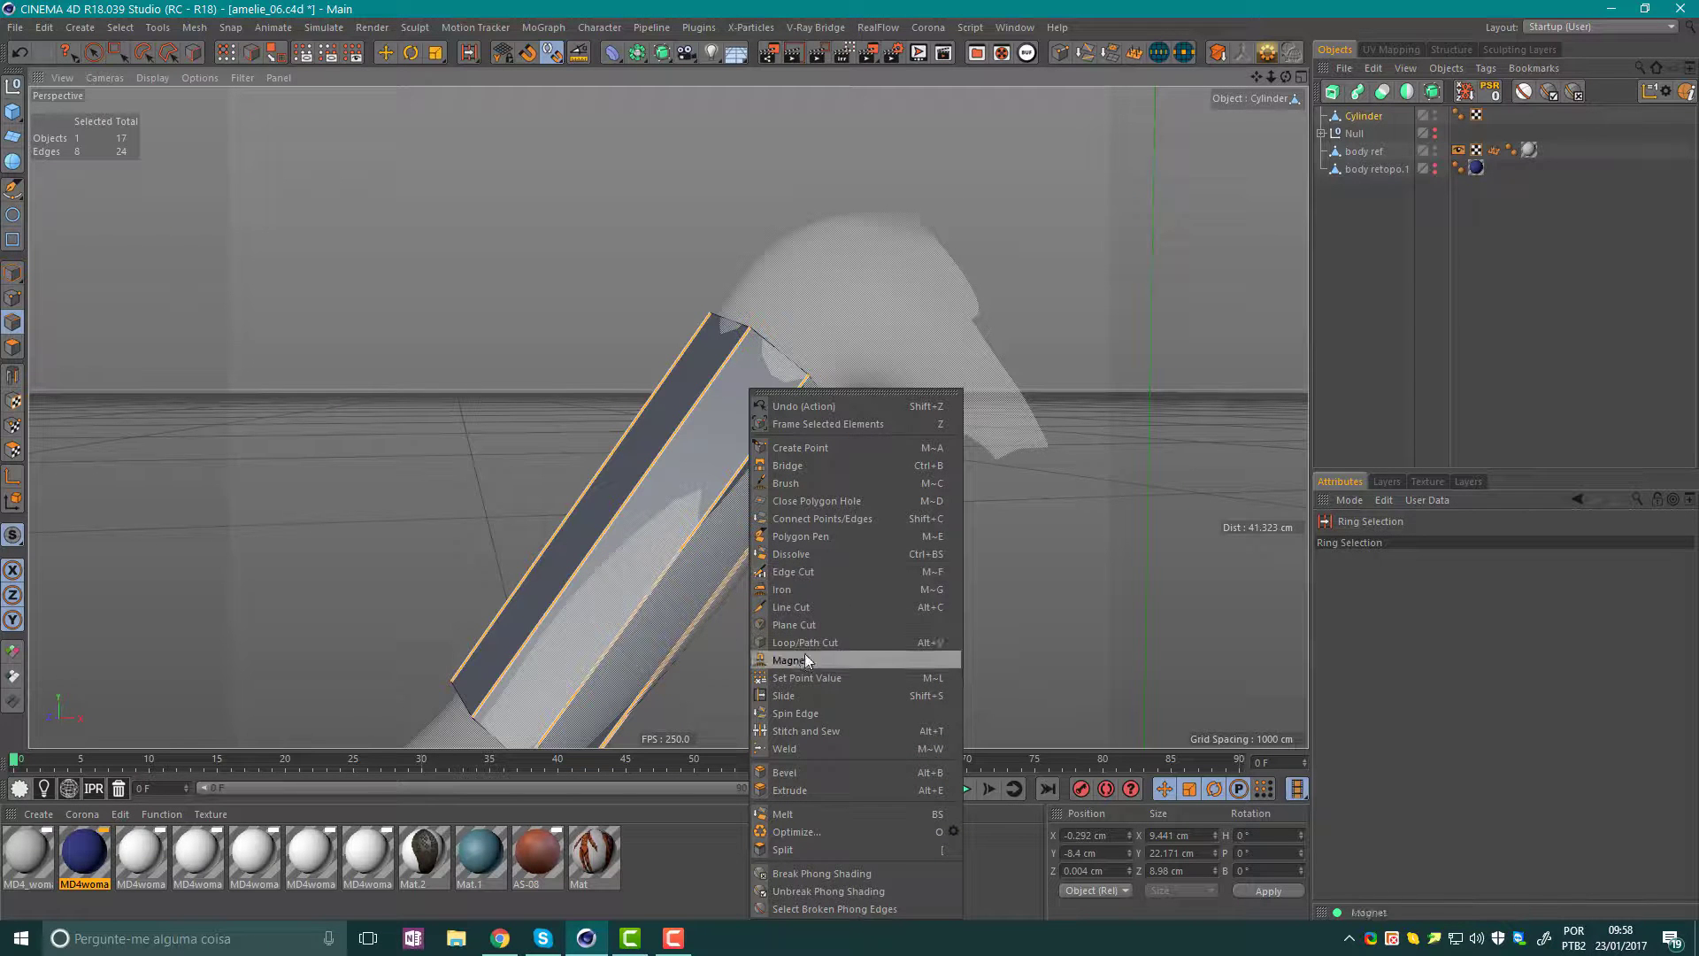
Edge Cut the edge ring with Subdivision 4 and Create N-gons unchecked.
{"action": "left_click", "coordinate": [826, 572]}
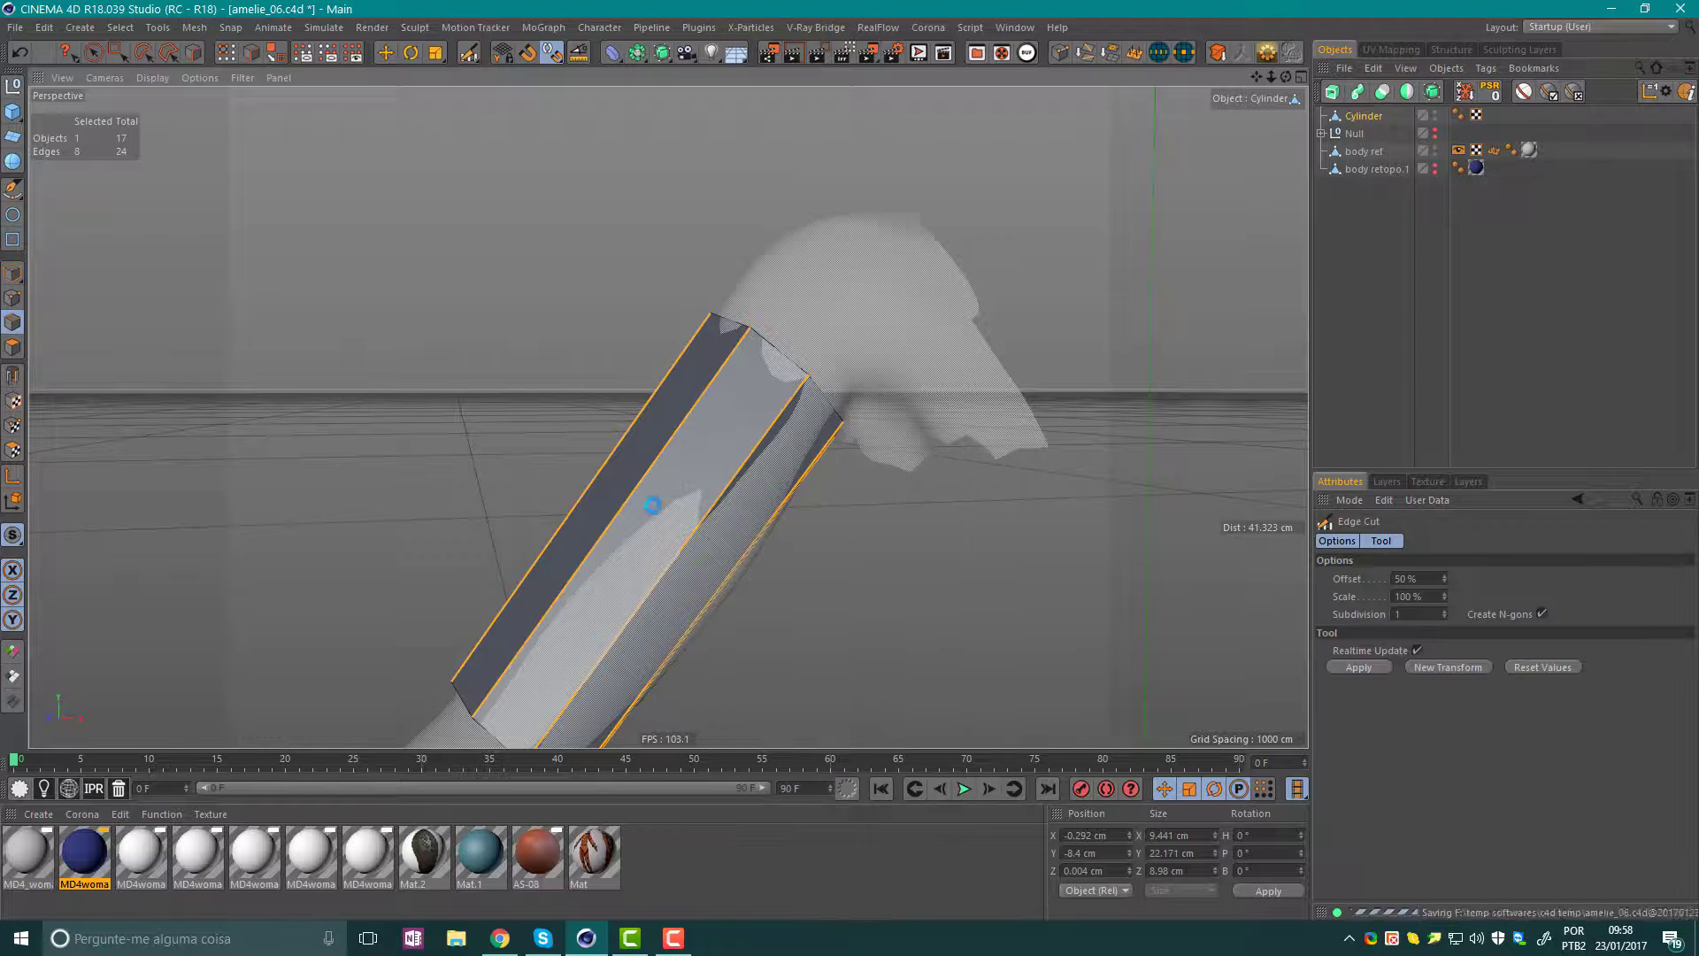
{"action": "left_click", "coordinate": [1541, 612]}
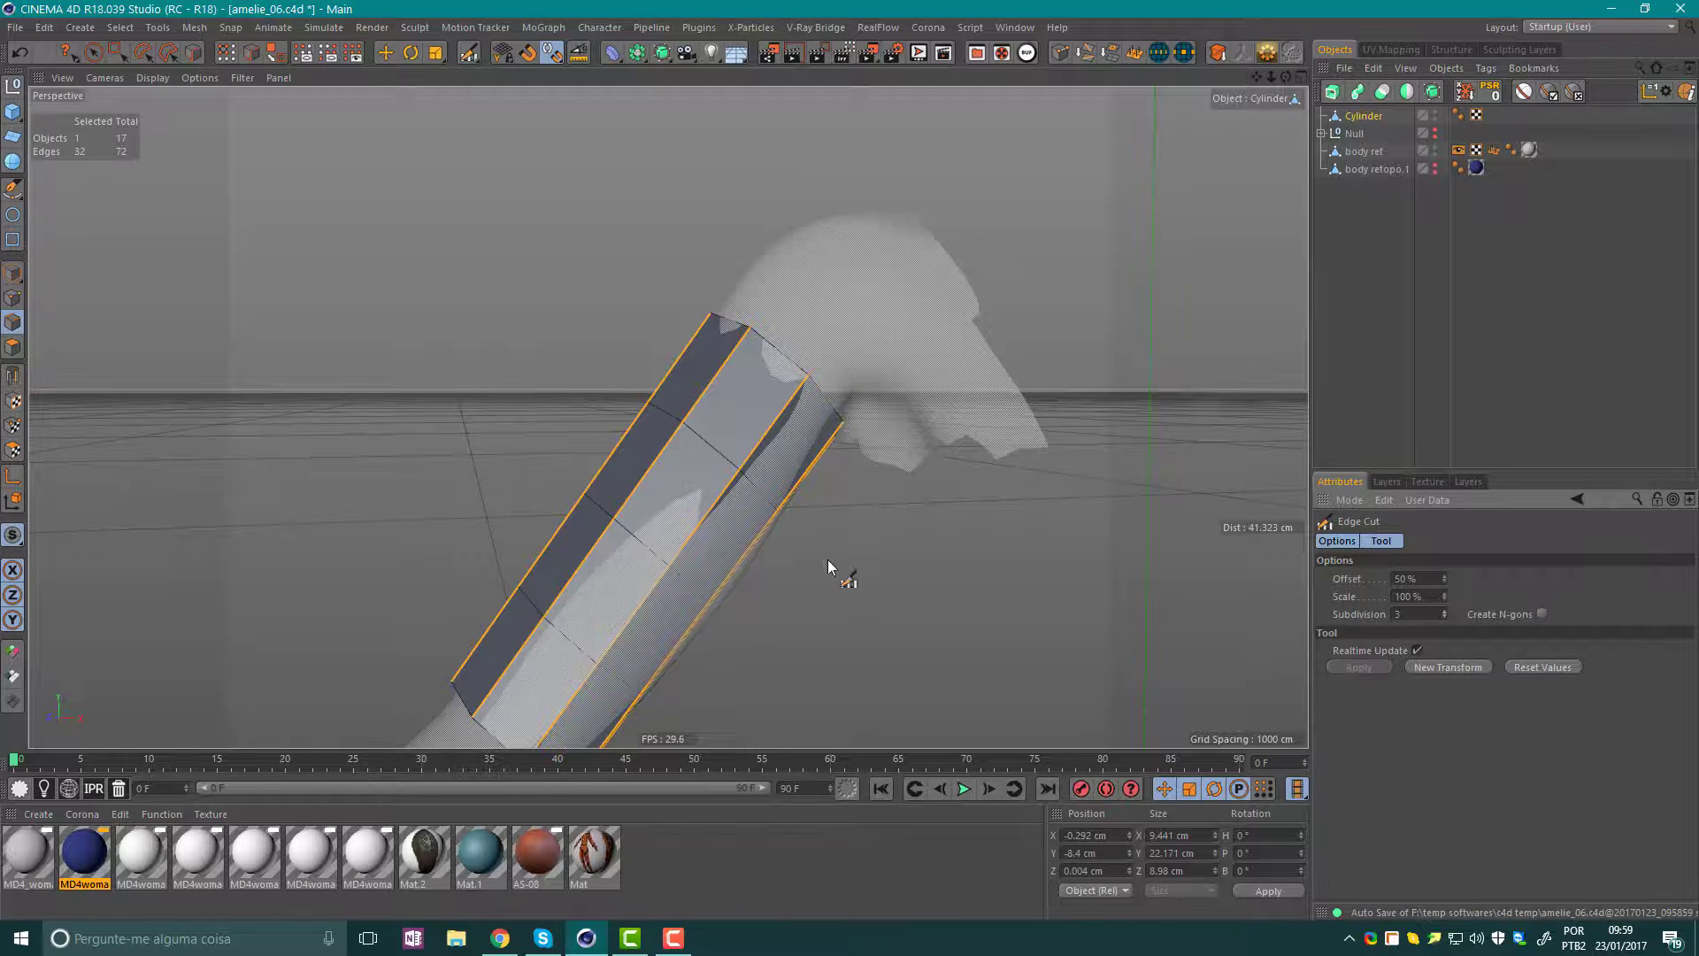
{"action": "left_click", "coordinate": [1444, 610]}
{"action": "mouse_move", "coordinate": [682, 519]}
{"action": "left_mouse_down", "text": "alt"}
{"action": "mouse_move", "coordinate": [684, 536]}
{"action": "mouse_move", "coordinate": [652, 463]}
{"action": "left_mouse_up", "text": "alt"}
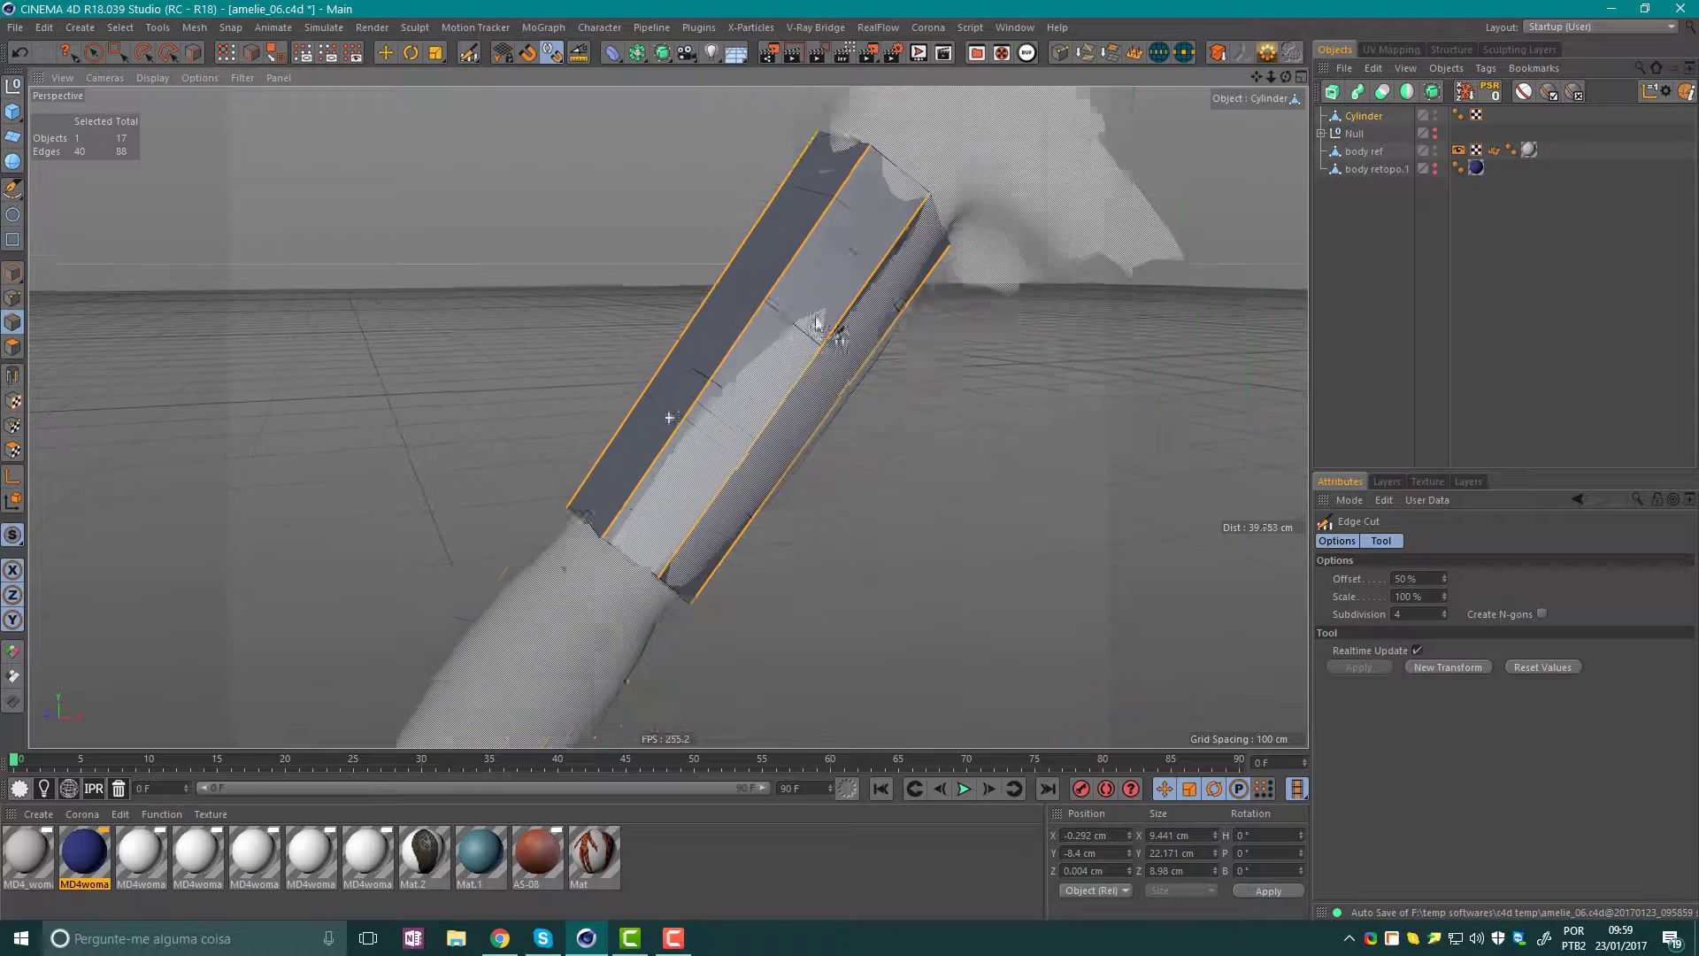
Extrude the sleeve's end edge loop down the forearm to the wrist.
{"action": "mouse_move", "coordinate": [936, 463]}
{"action": "left_mouse_down", "text": "alt"}
{"action": "mouse_move", "coordinate": [883, 354]}
{"action": "mouse_move", "coordinate": [810, 358]}
{"action": "left_mouse_up", "text": "alt"}
{"action": "key", "text": "e"}
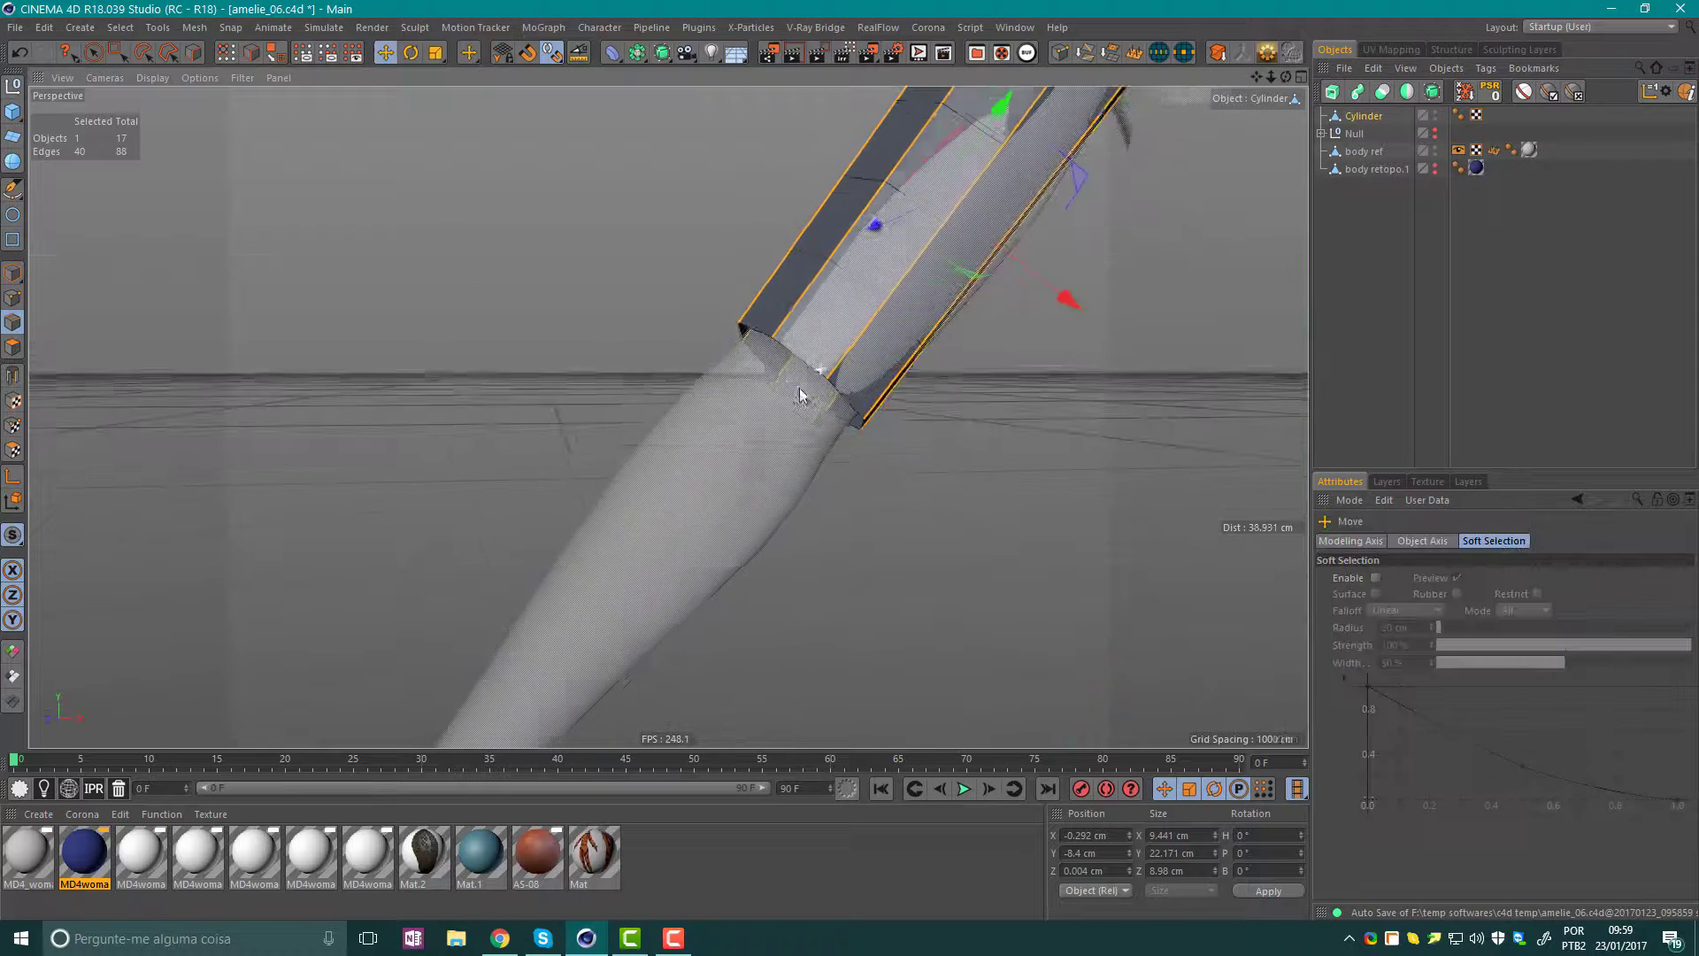
{"action": "double_click", "coordinate": [811, 358]}
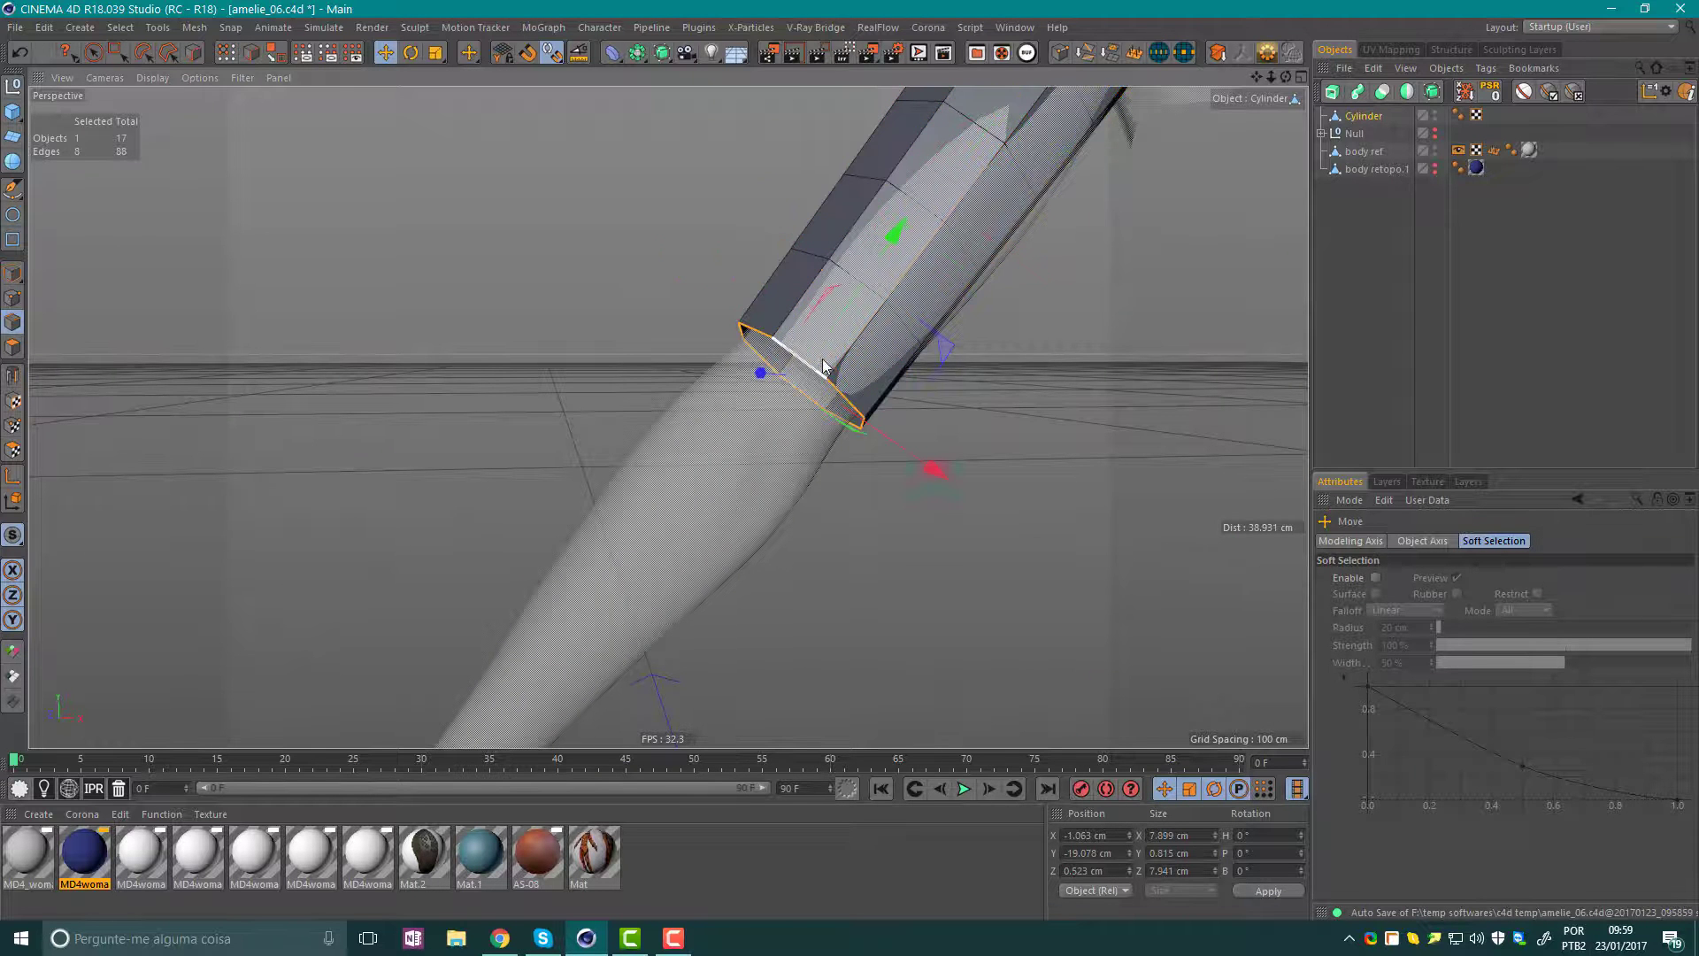
{"action": "scroll", "coordinate": [805, 358], "scroll_direction": "up", "scroll_amount": 3}
{"action": "mouse_move", "coordinate": [949, 364]}
{"action": "left_mouse_down", "text": "ctrl"}
{"action": "mouse_move", "coordinate": [896, 431]}
{"action": "mouse_move", "coordinate": [989, 454]}
{"action": "mouse_move", "coordinate": [899, 456]}
{"action": "mouse_move", "coordinate": [692, 328]}
{"action": "left_mouse_up", "text": "ctrl"}
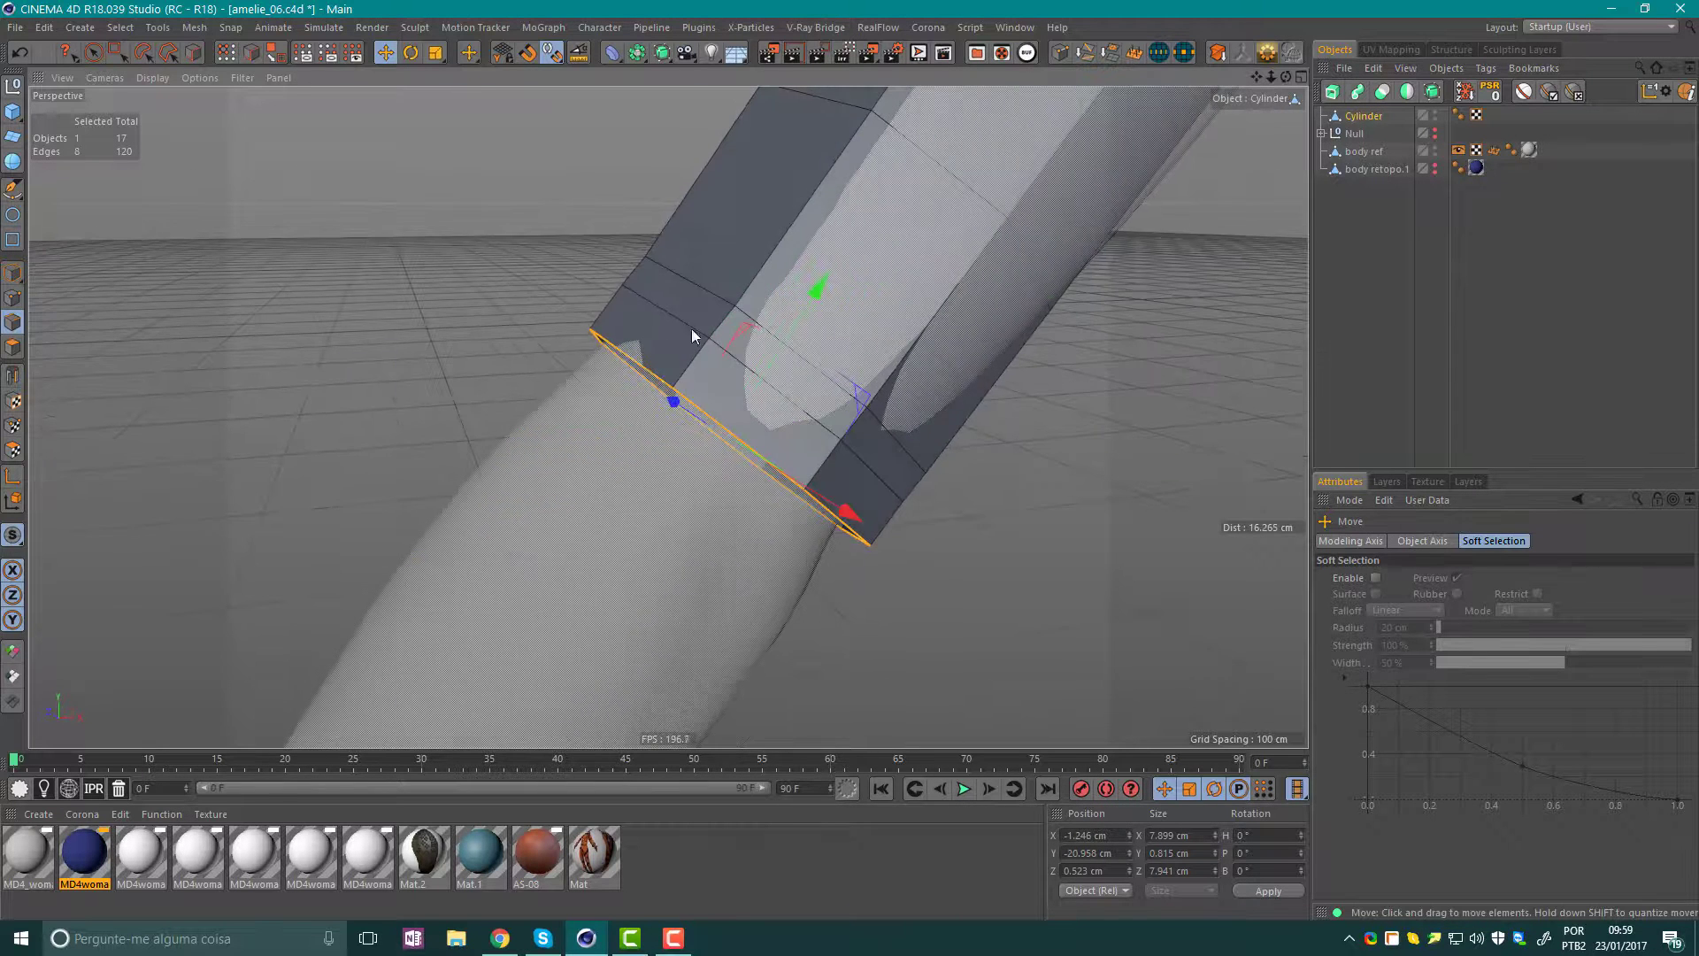
{"action": "scroll", "coordinate": [755, 382], "scroll_direction": "down", "scroll_amount": 3}
{"action": "left_click_drag", "start_coordinate": [791, 245], "coordinate": [792, 305], "text": "alt"}
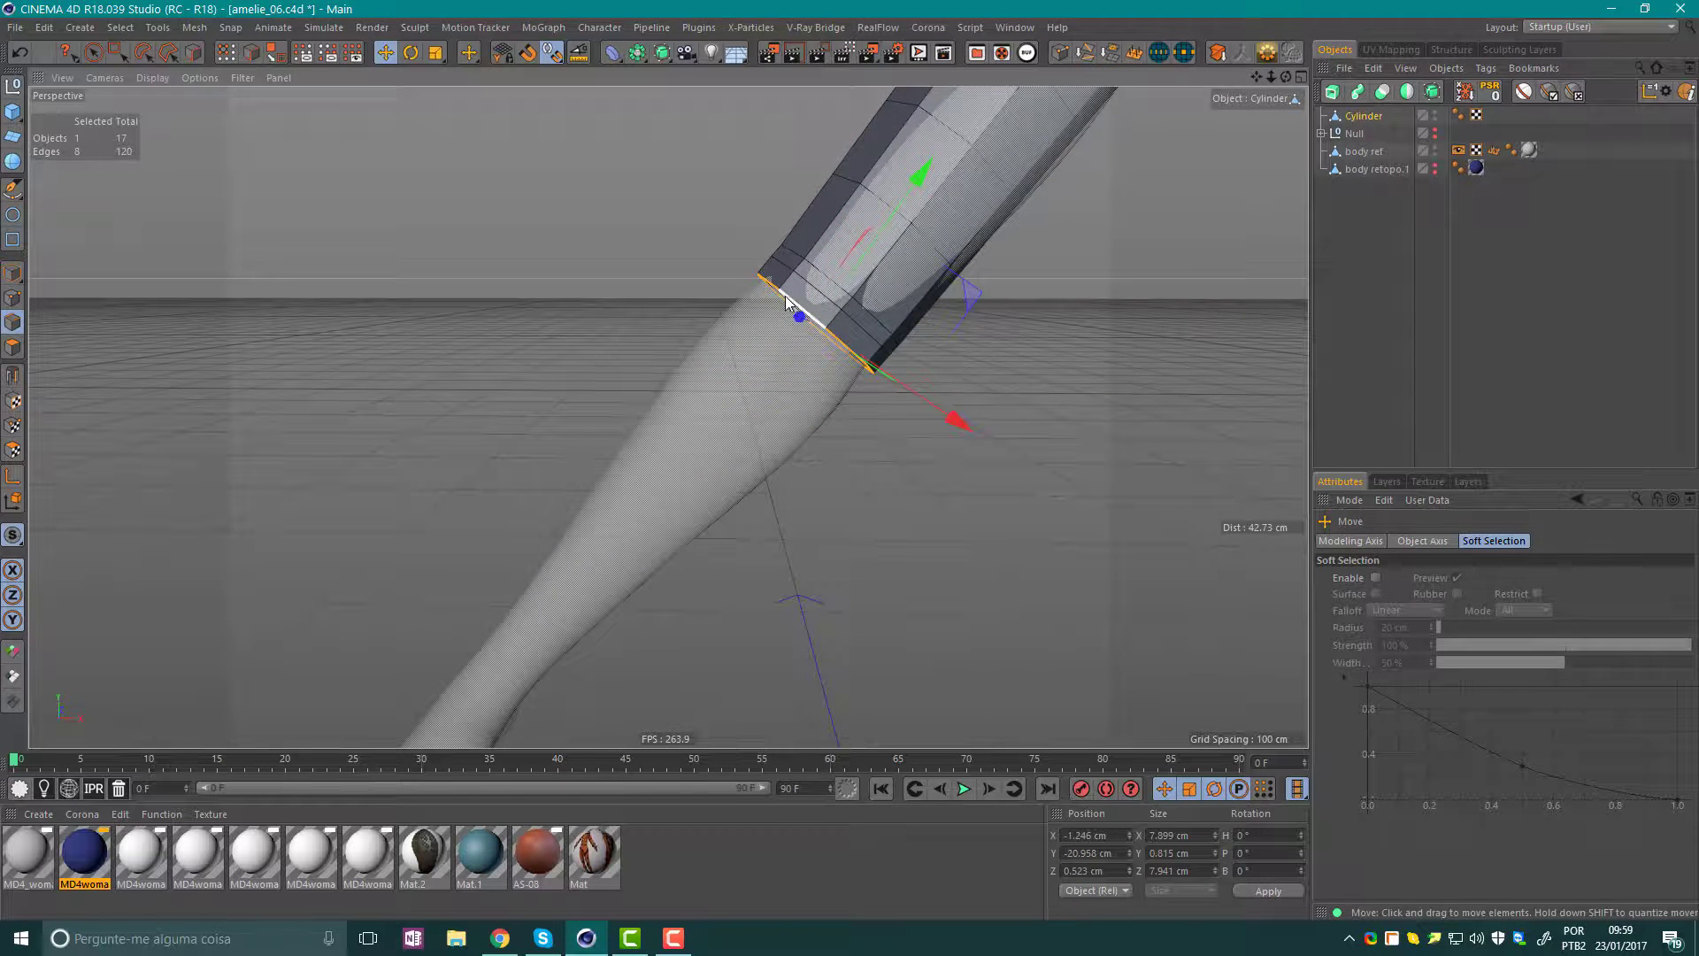
{"action": "mouse_move", "coordinate": [913, 184]}
{"action": "left_mouse_down", "text": "ctrl"}
{"action": "mouse_move", "coordinate": [665, 433]}
{"action": "mouse_move", "coordinate": [864, 370]}
{"action": "mouse_move", "coordinate": [855, 565]}
{"action": "mouse_move", "coordinate": [869, 527]}
{"action": "left_mouse_up", "text": "ctrl"}
Tilt the wrist edge loop about -5.6° to match the arm.
{"action": "key", "text": "r"}
{"action": "key", "text": "t"}
{"action": "key", "text": "r"}
{"action": "mouse_move", "coordinate": [826, 555]}
{"action": "left_mouse_down"}
{"action": "mouse_move", "coordinate": [833, 538]}
{"action": "mouse_move", "coordinate": [779, 607]}
{"action": "left_mouse_up"}
{"action": "key", "text": "t"}
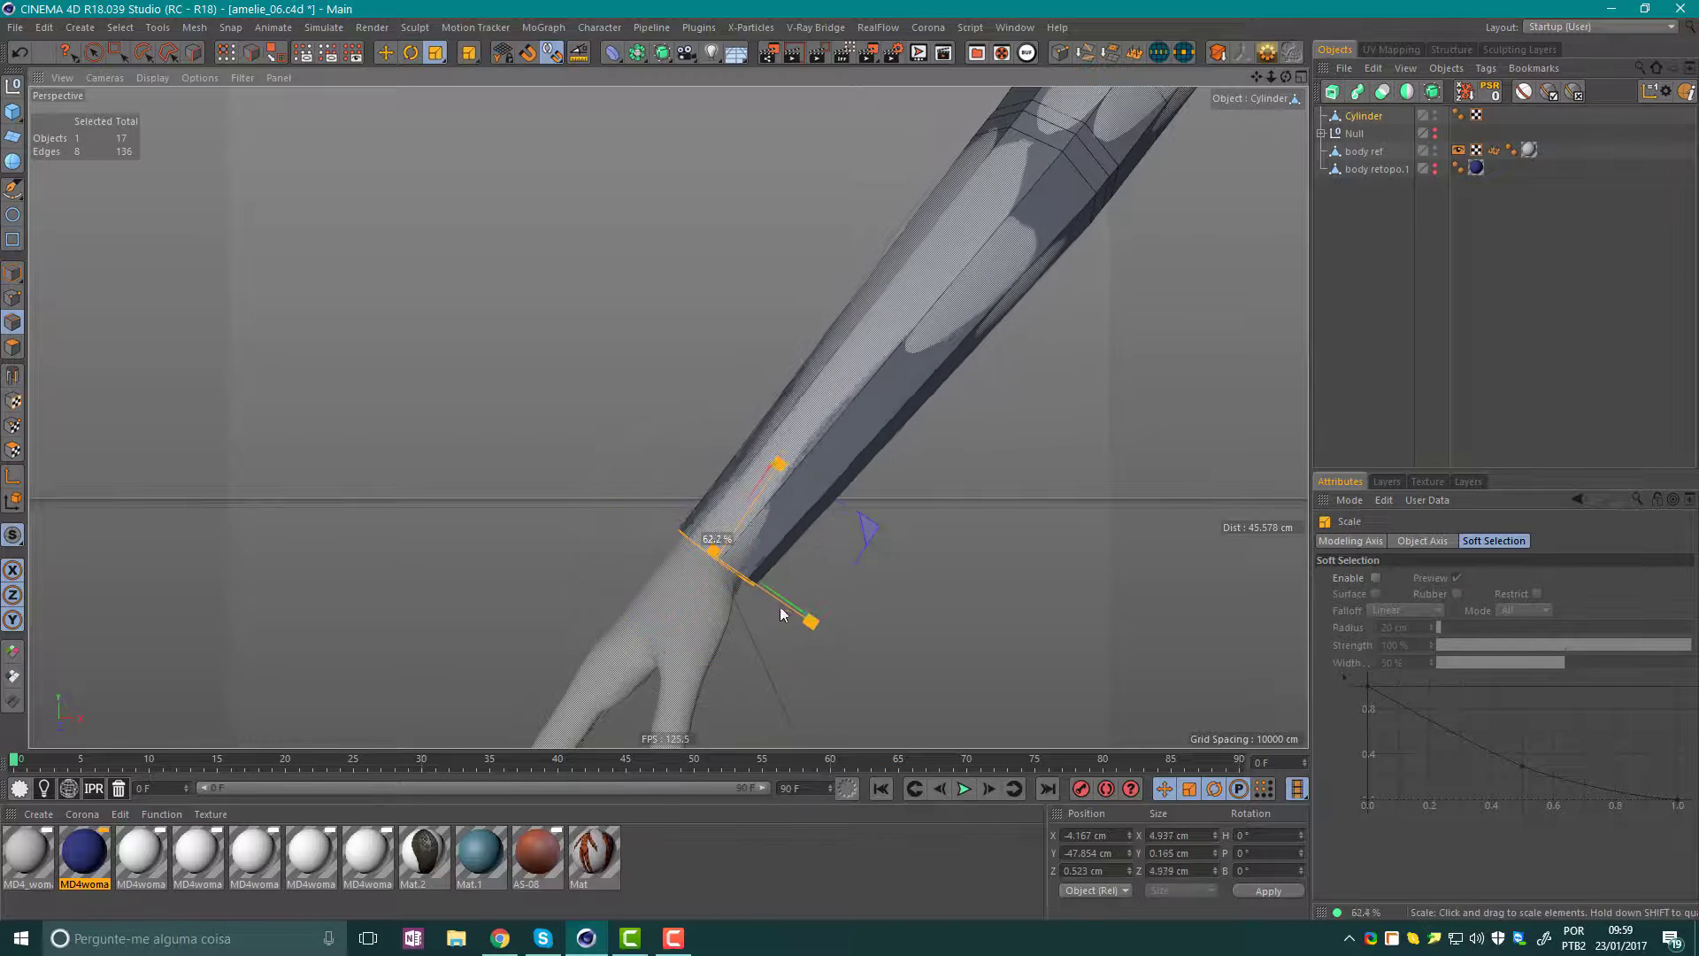
{"action": "mouse_move", "coordinate": [851, 559]}
{"action": "left_mouse_down", "text": "alt"}
{"action": "mouse_move", "coordinate": [1037, 582]}
{"action": "mouse_move", "coordinate": [701, 527]}
{"action": "mouse_move", "coordinate": [497, 412]}
{"action": "mouse_move", "coordinate": [732, 613]}
{"action": "mouse_move", "coordinate": [703, 577]}
{"action": "mouse_move", "coordinate": [571, 521]}
{"action": "mouse_move", "coordinate": [523, 577]}
{"action": "left_mouse_up", "text": "alt"}
Enlarge the wrist loop to about 105% and nudge it along Y and X to hug the forearm.
{"action": "key", "text": "e"}
{"action": "key", "text": "r"}
{"action": "key", "text": "t"}
{"action": "key", "text": "e"}
{"action": "key", "text": "t"}
{"action": "mouse_move", "coordinate": [927, 529]}
{"action": "left_mouse_down"}
{"action": "mouse_move", "coordinate": [963, 522]}
{"action": "mouse_move", "coordinate": [895, 459]}
{"action": "mouse_move", "coordinate": [627, 533]}
{"action": "left_mouse_up"}
{"action": "key", "text": "e"}
{"action": "left_click_drag", "start_coordinate": [562, 440], "coordinate": [561, 447]}
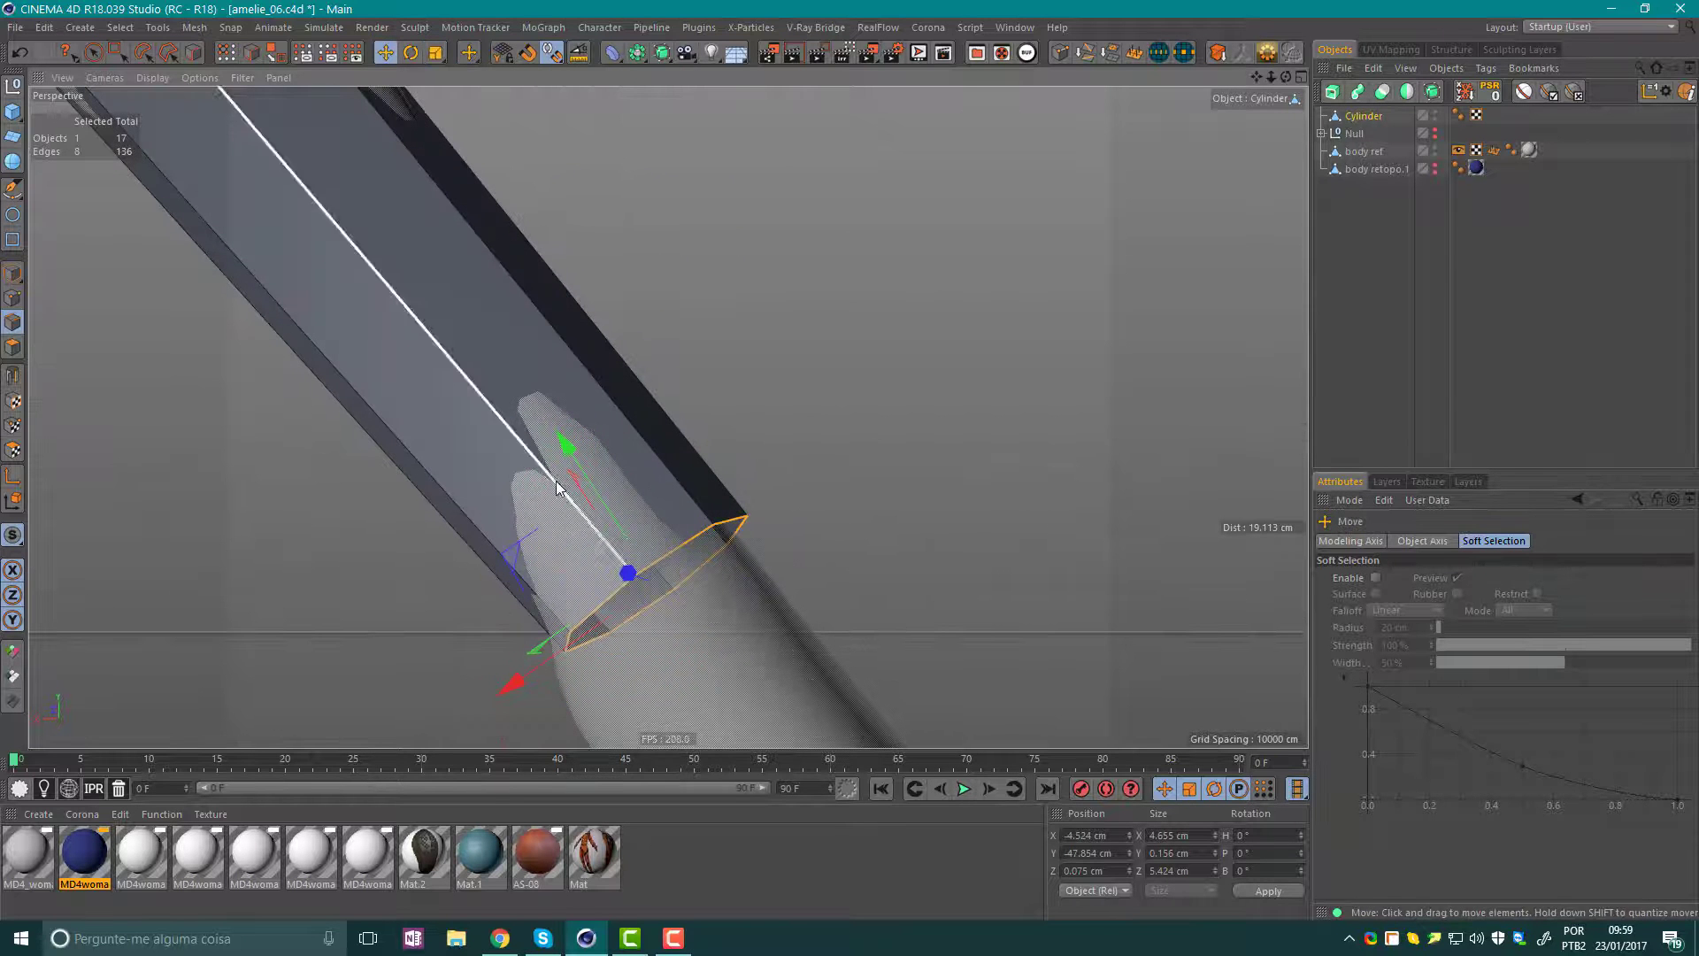
{"action": "mouse_move", "coordinate": [484, 651]}
{"action": "left_mouse_down"}
{"action": "mouse_move", "coordinate": [383, 501]}
{"action": "mouse_move", "coordinate": [751, 451]}
{"action": "mouse_move", "coordinate": [618, 362]}
{"action": "mouse_move", "coordinate": [752, 348]}
{"action": "mouse_move", "coordinate": [599, 341]}
{"action": "mouse_move", "coordinate": [864, 93]}
{"action": "left_mouse_up"}
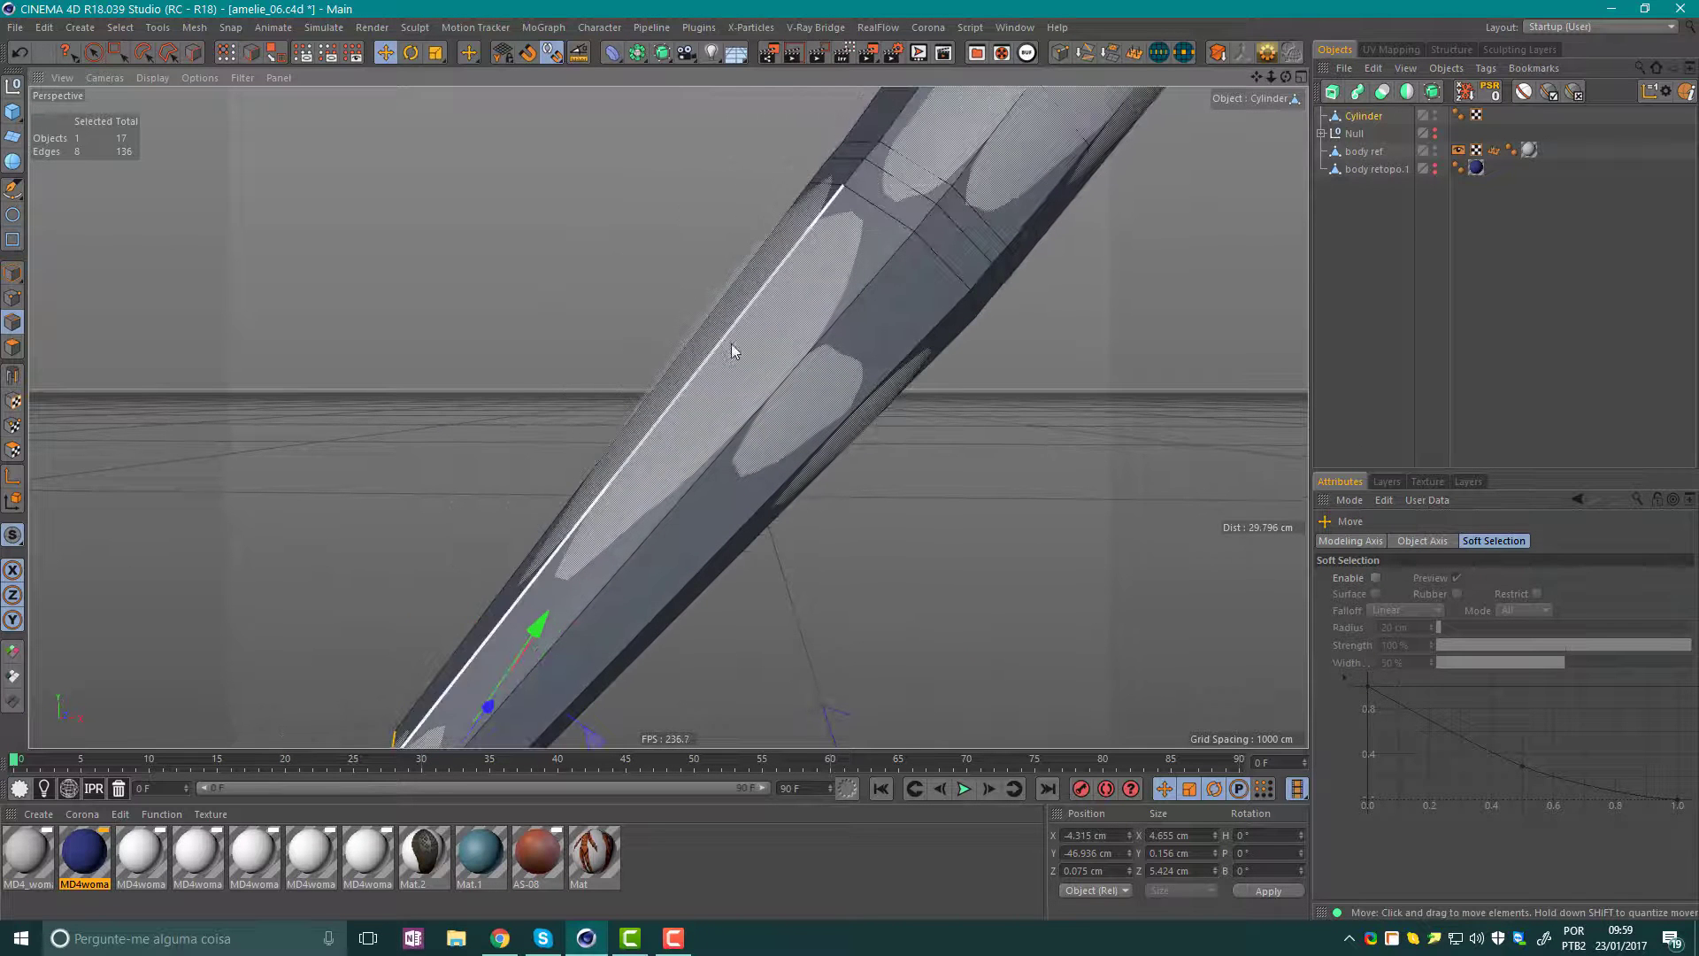
{"action": "left_click_drag", "start_coordinate": [663, 368], "coordinate": [699, 421], "text": "alt"}
Ring-select lengthwise edges along the sleeve, try a Connect cut, then undo it.
{"action": "key", "text": "u"}
{"action": "key", "text": "b"}
{"action": "left_click", "coordinate": [693, 426]}
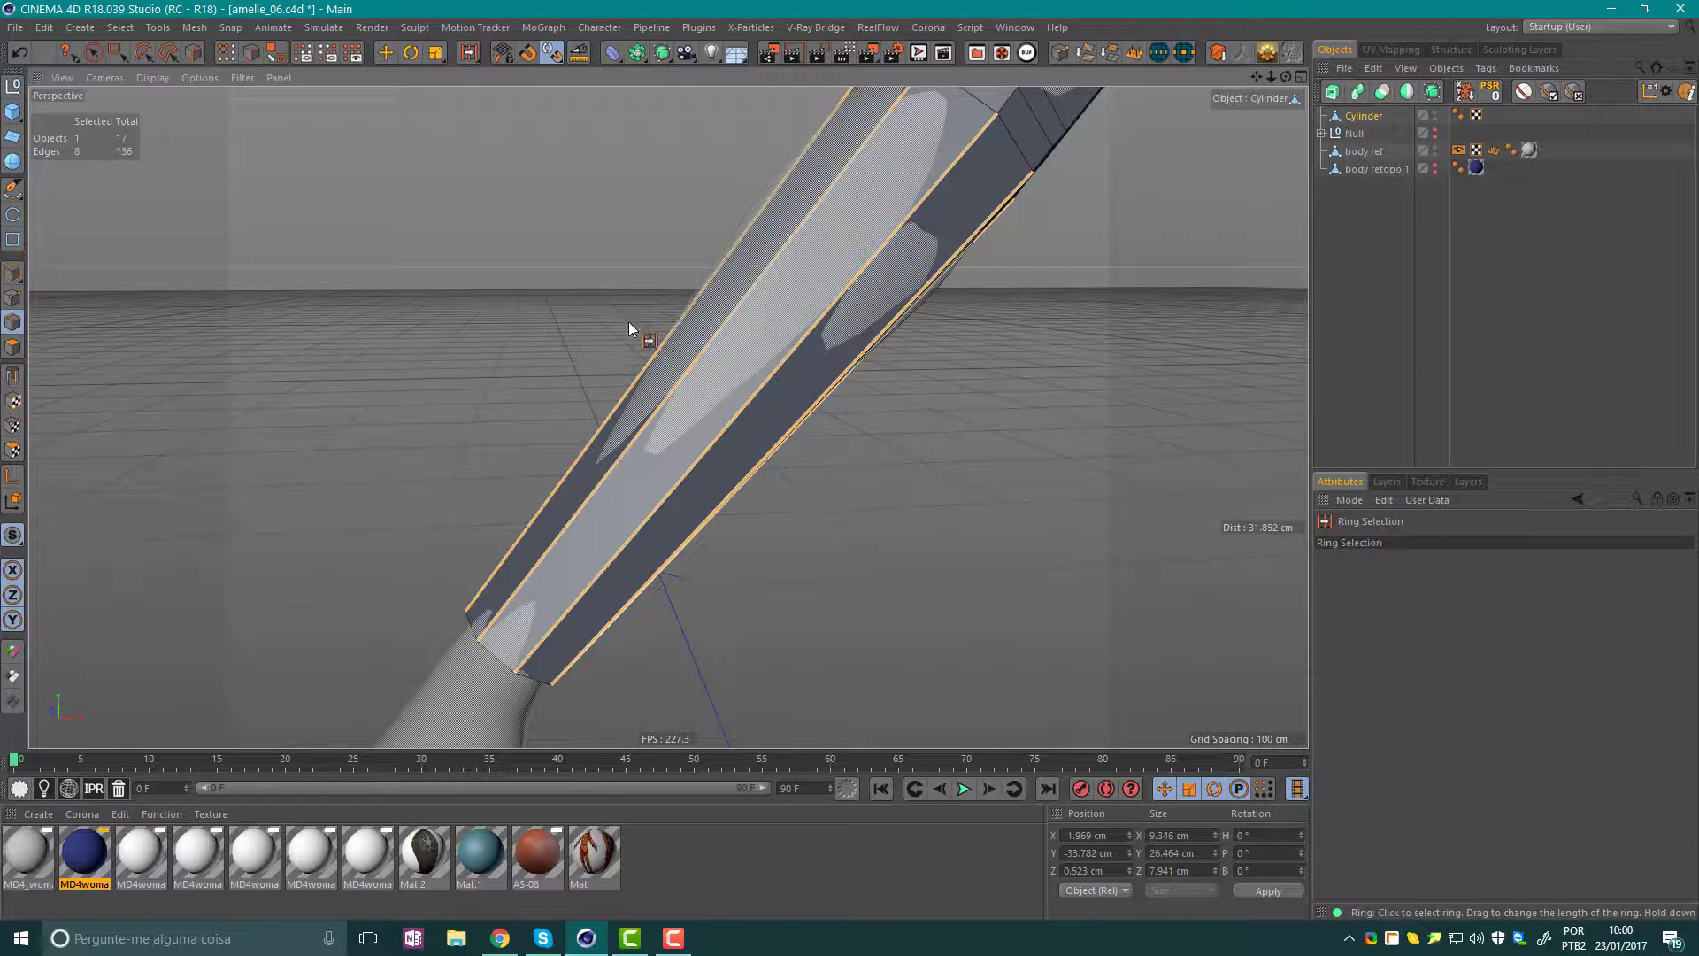
{"action": "right_click", "coordinate": [768, 370]}
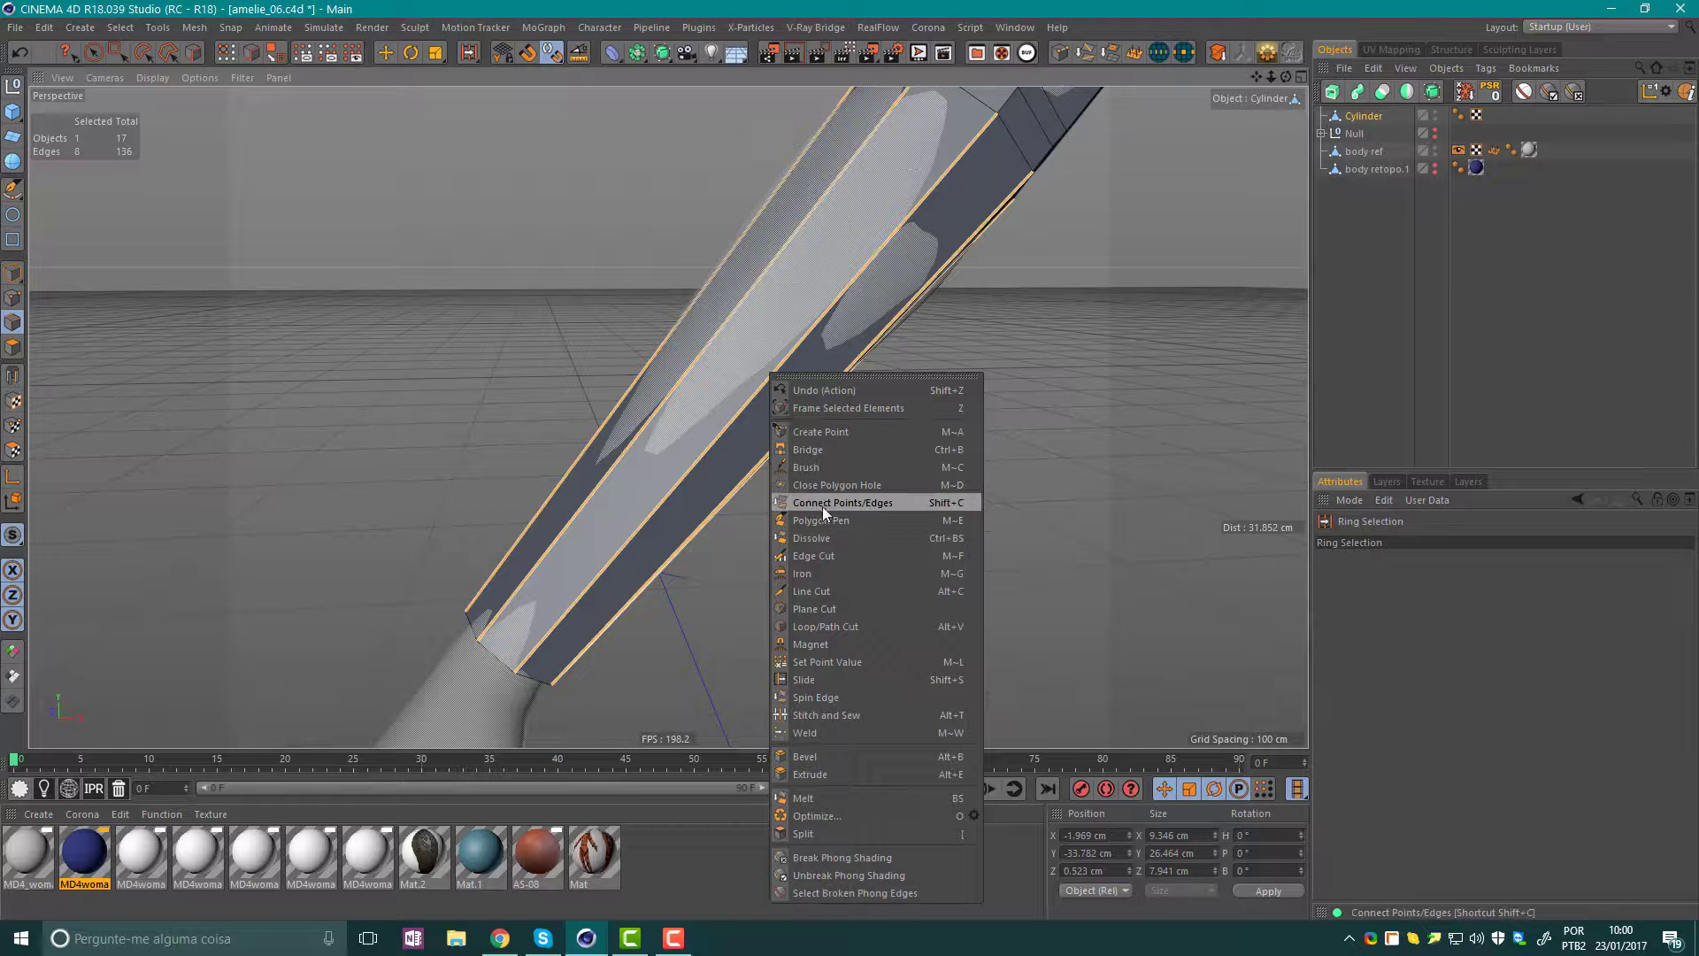
{"action": "left_click", "coordinate": [941, 501]}
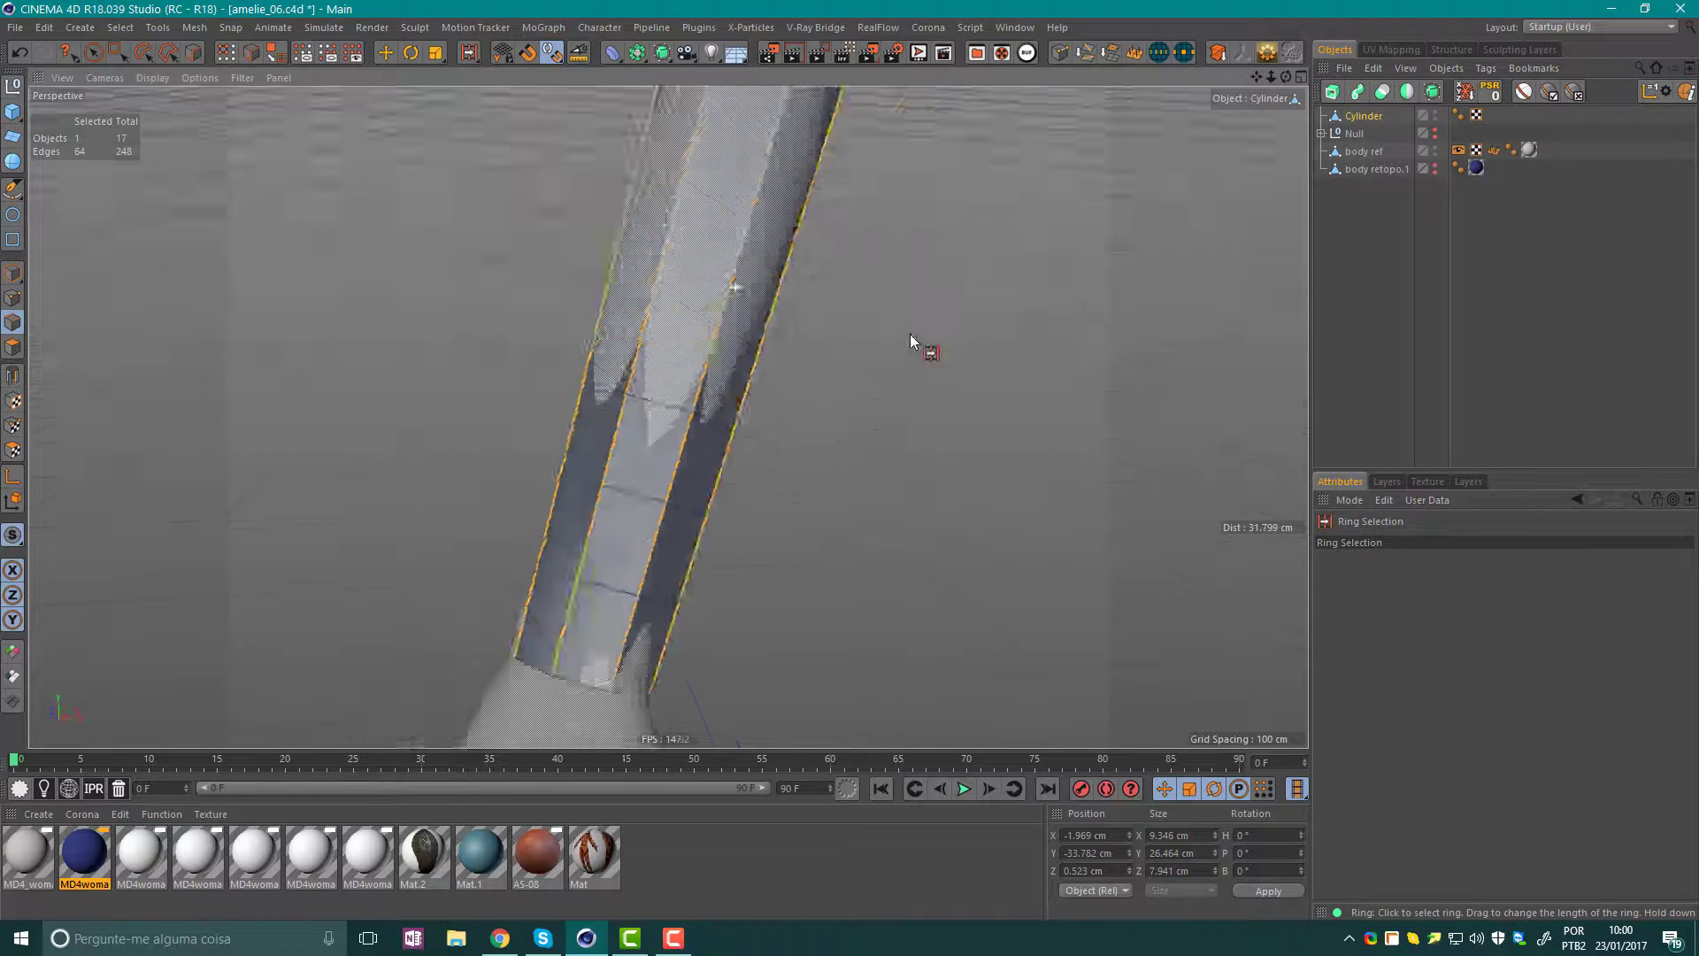
{"action": "left_click_drag", "start_coordinate": [747, 303], "coordinate": [730, 307], "text": "alt"}
{"action": "key", "text": "ctrl+z"}
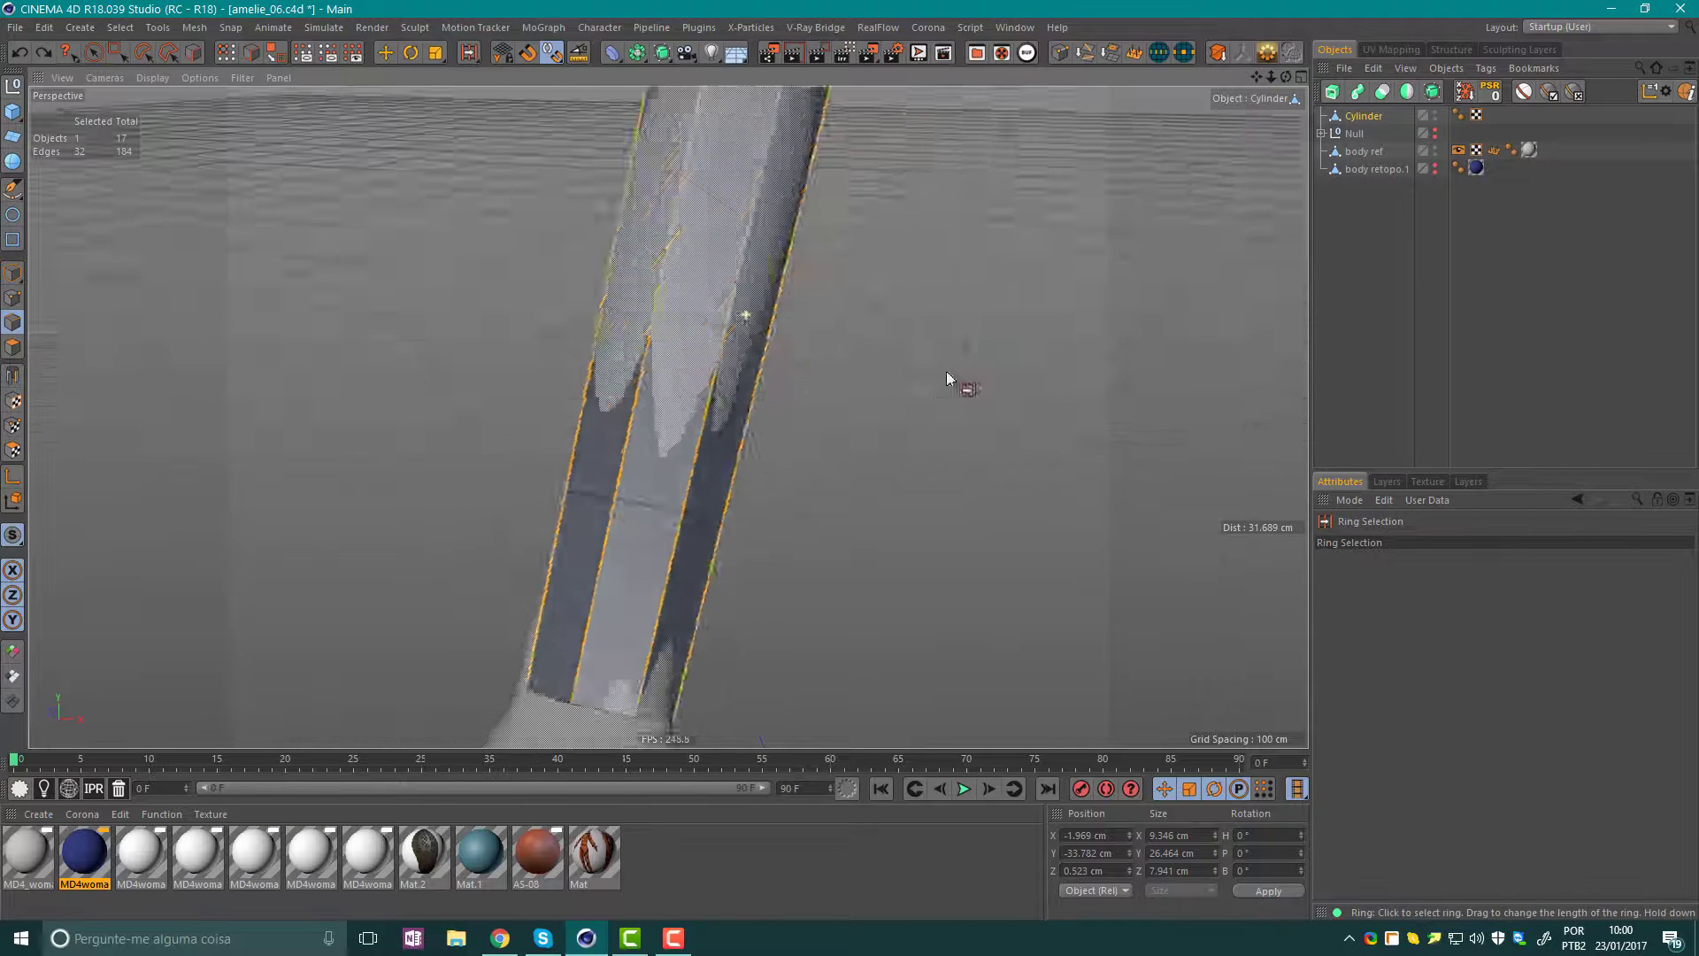
{"action": "key", "text": "ctrl+z"}
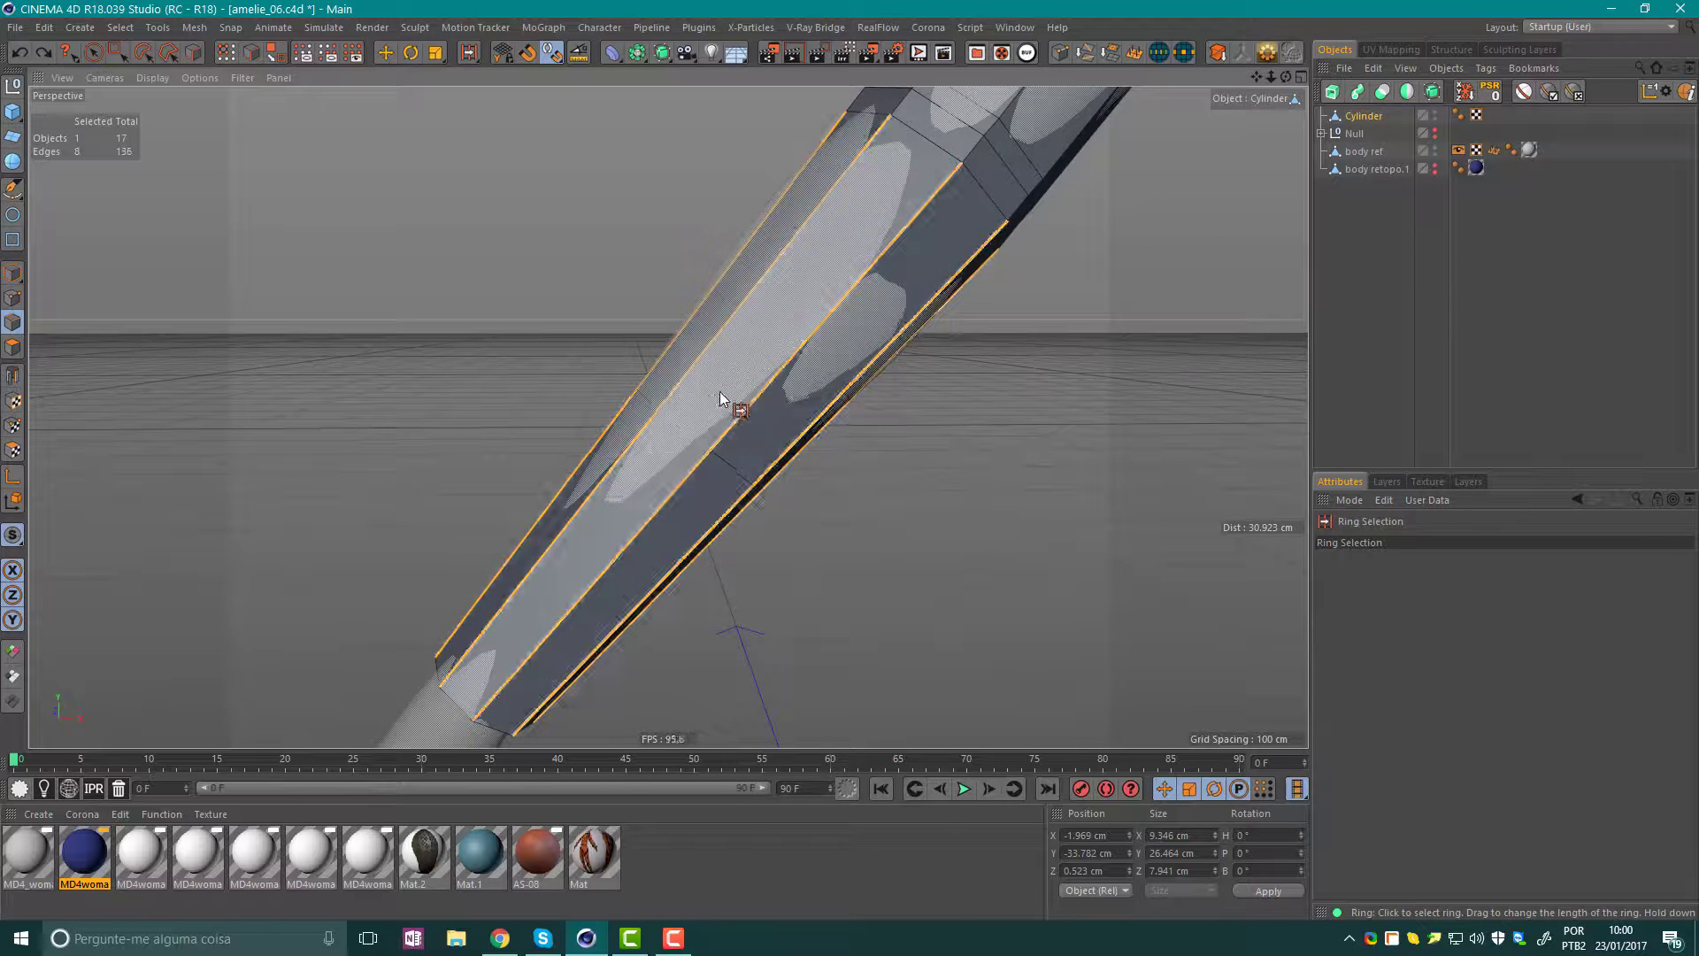
Apply Edge Cut with 4 subdivisions to the selected edge ring.
{"action": "left_click_drag", "start_coordinate": [714, 394], "coordinate": [745, 382], "text": "alt"}
{"action": "right_click", "coordinate": [745, 382]}
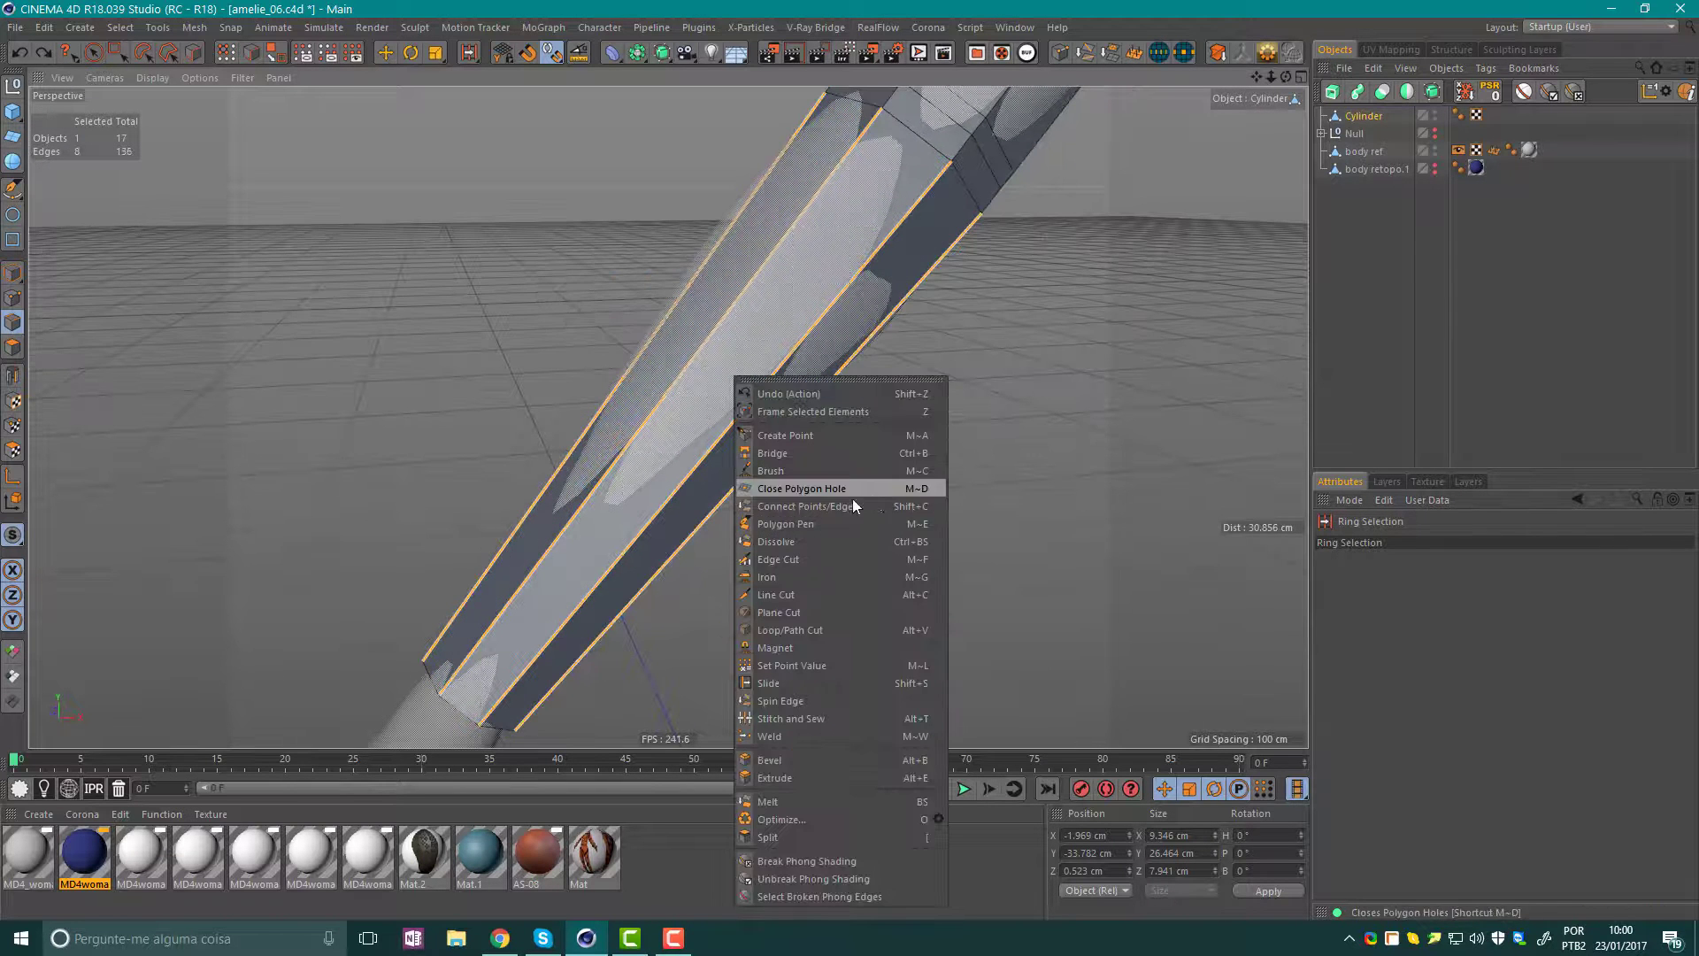
{"action": "left_click", "coordinate": [825, 558]}
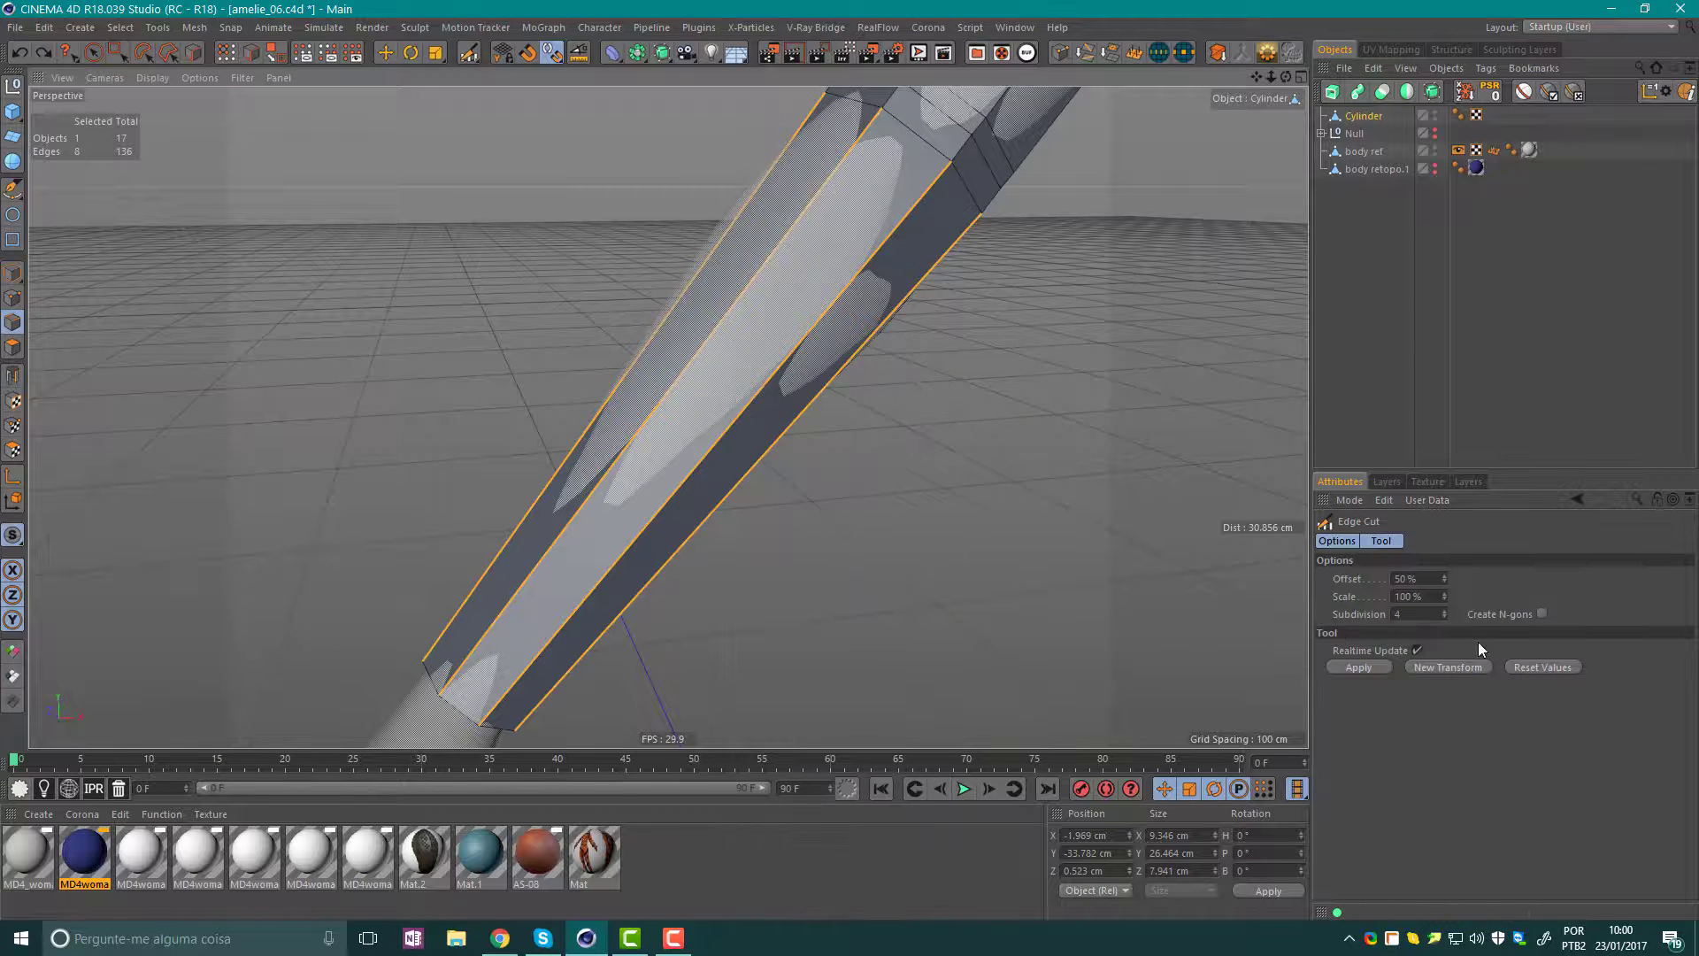
{"action": "left_click", "coordinate": [1368, 665]}
{"action": "left_click_drag", "start_coordinate": [793, 501], "coordinate": [1062, 530], "text": "alt"}
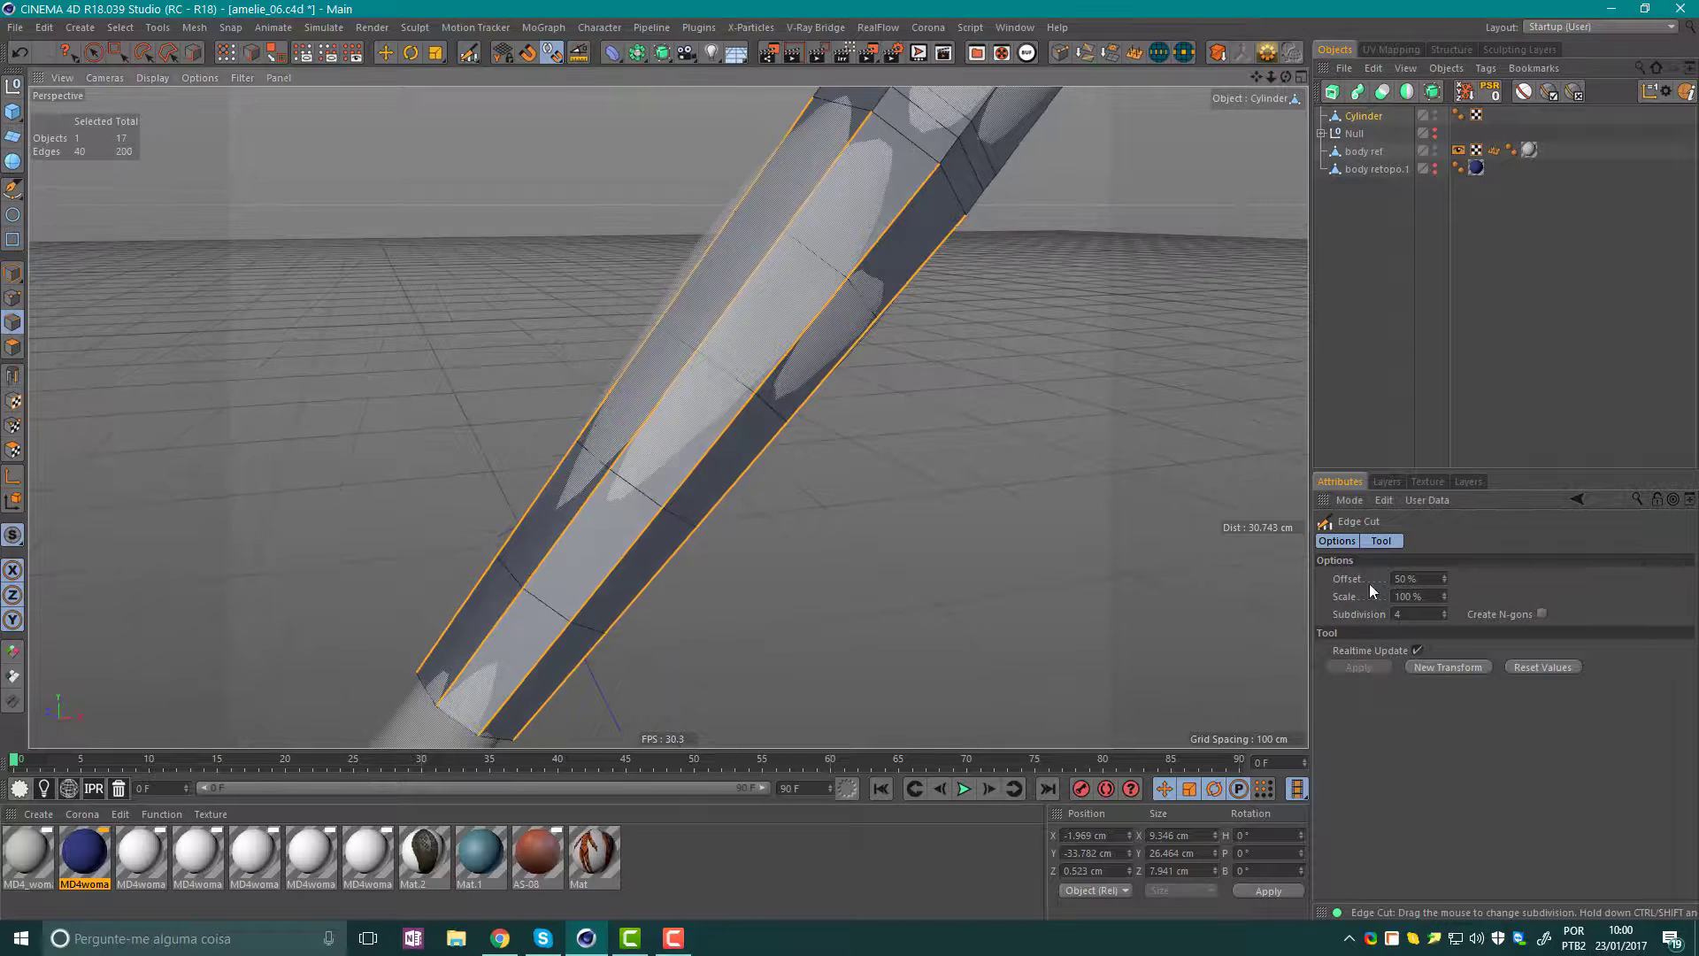
{"action": "left_click_drag", "start_coordinate": [687, 406], "coordinate": [967, 486], "text": "alt"}
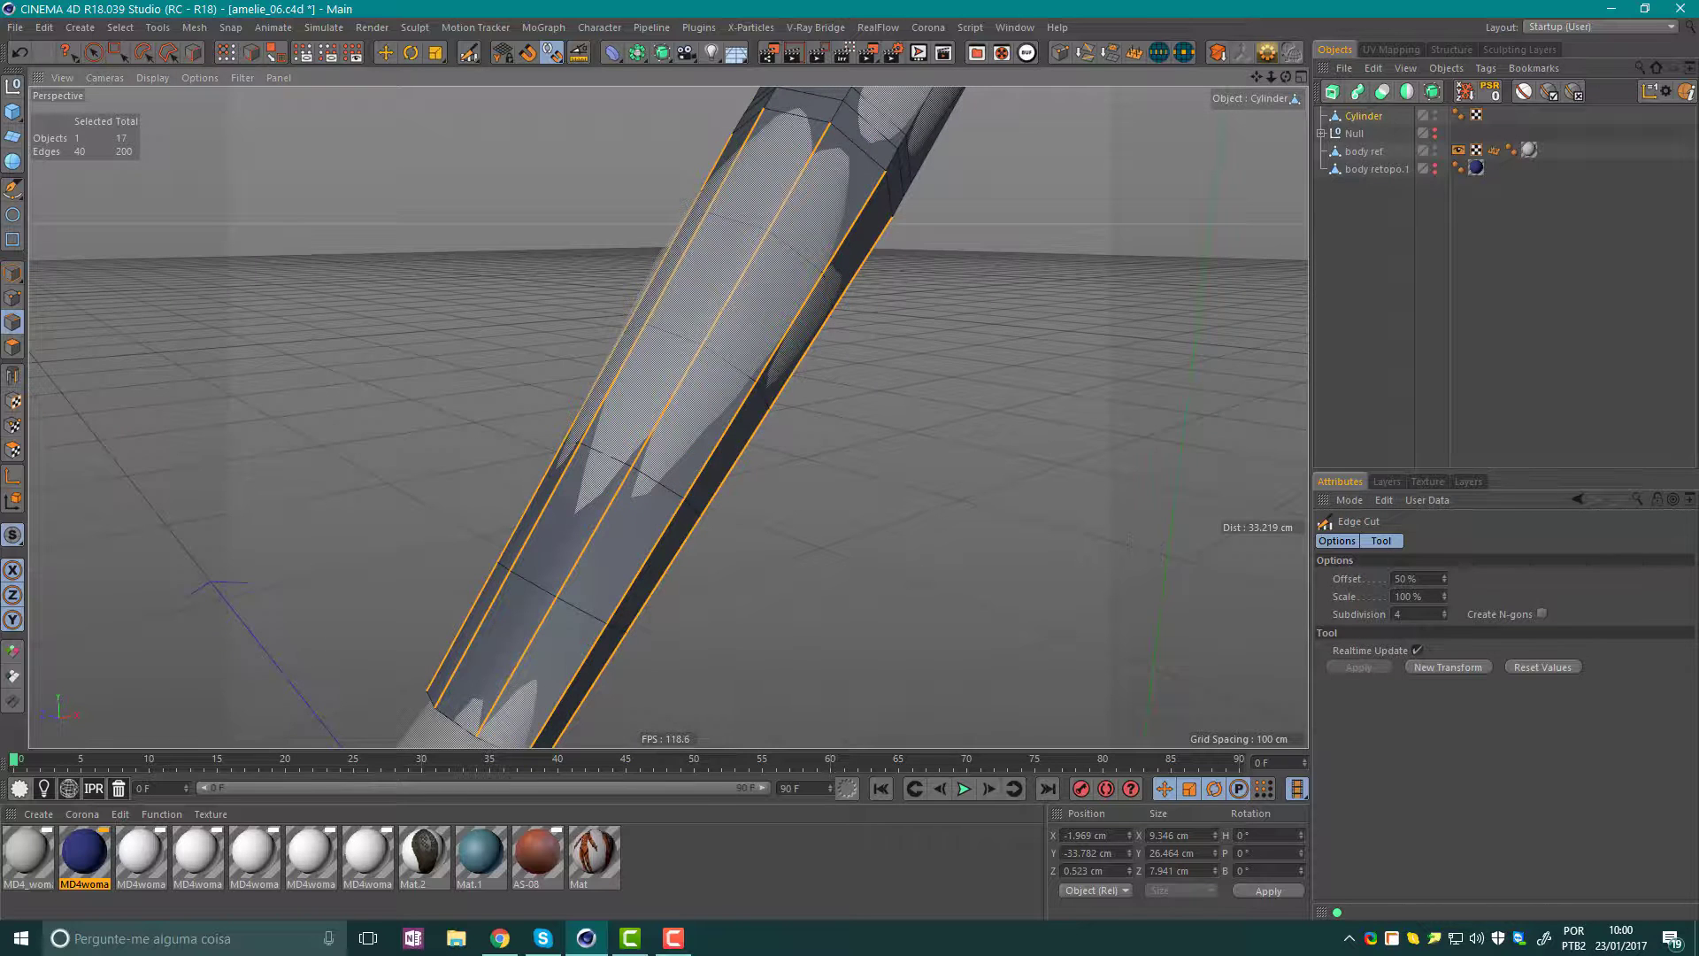
Test 5 subdivisions, settle on 4 evenly spaced loops, and return to Model mode.
{"action": "left_click", "coordinate": [1445, 610]}
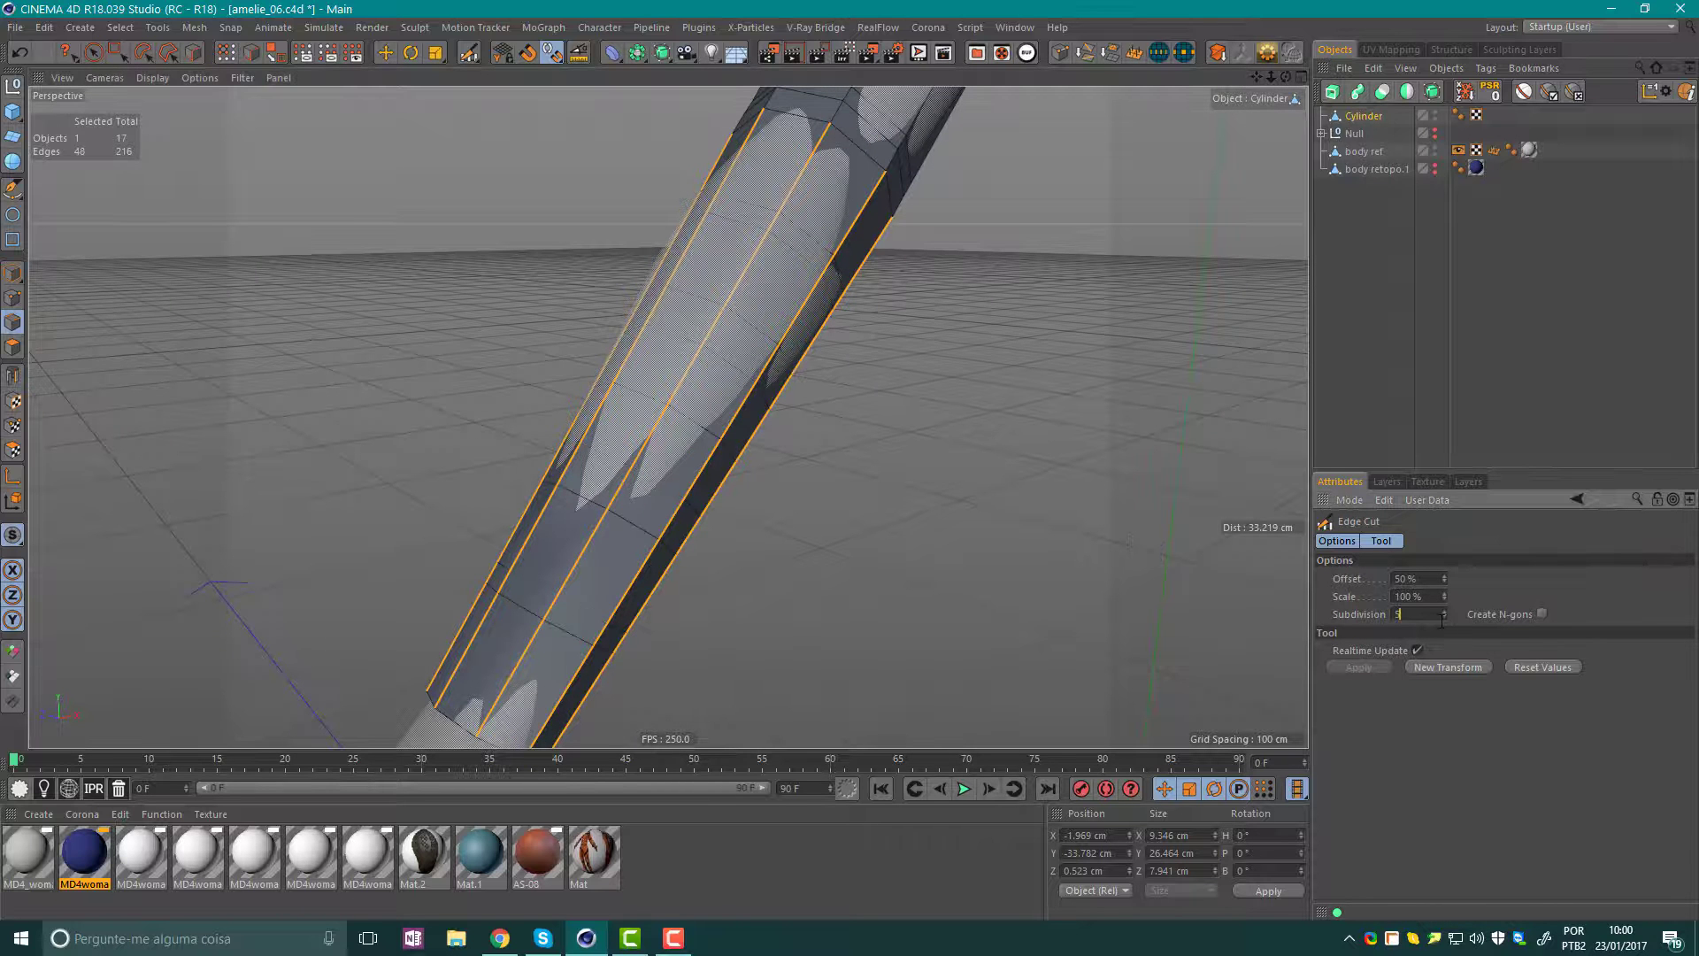
{"action": "left_click", "coordinate": [1444, 616]}
{"action": "left_click", "coordinate": [1446, 611]}
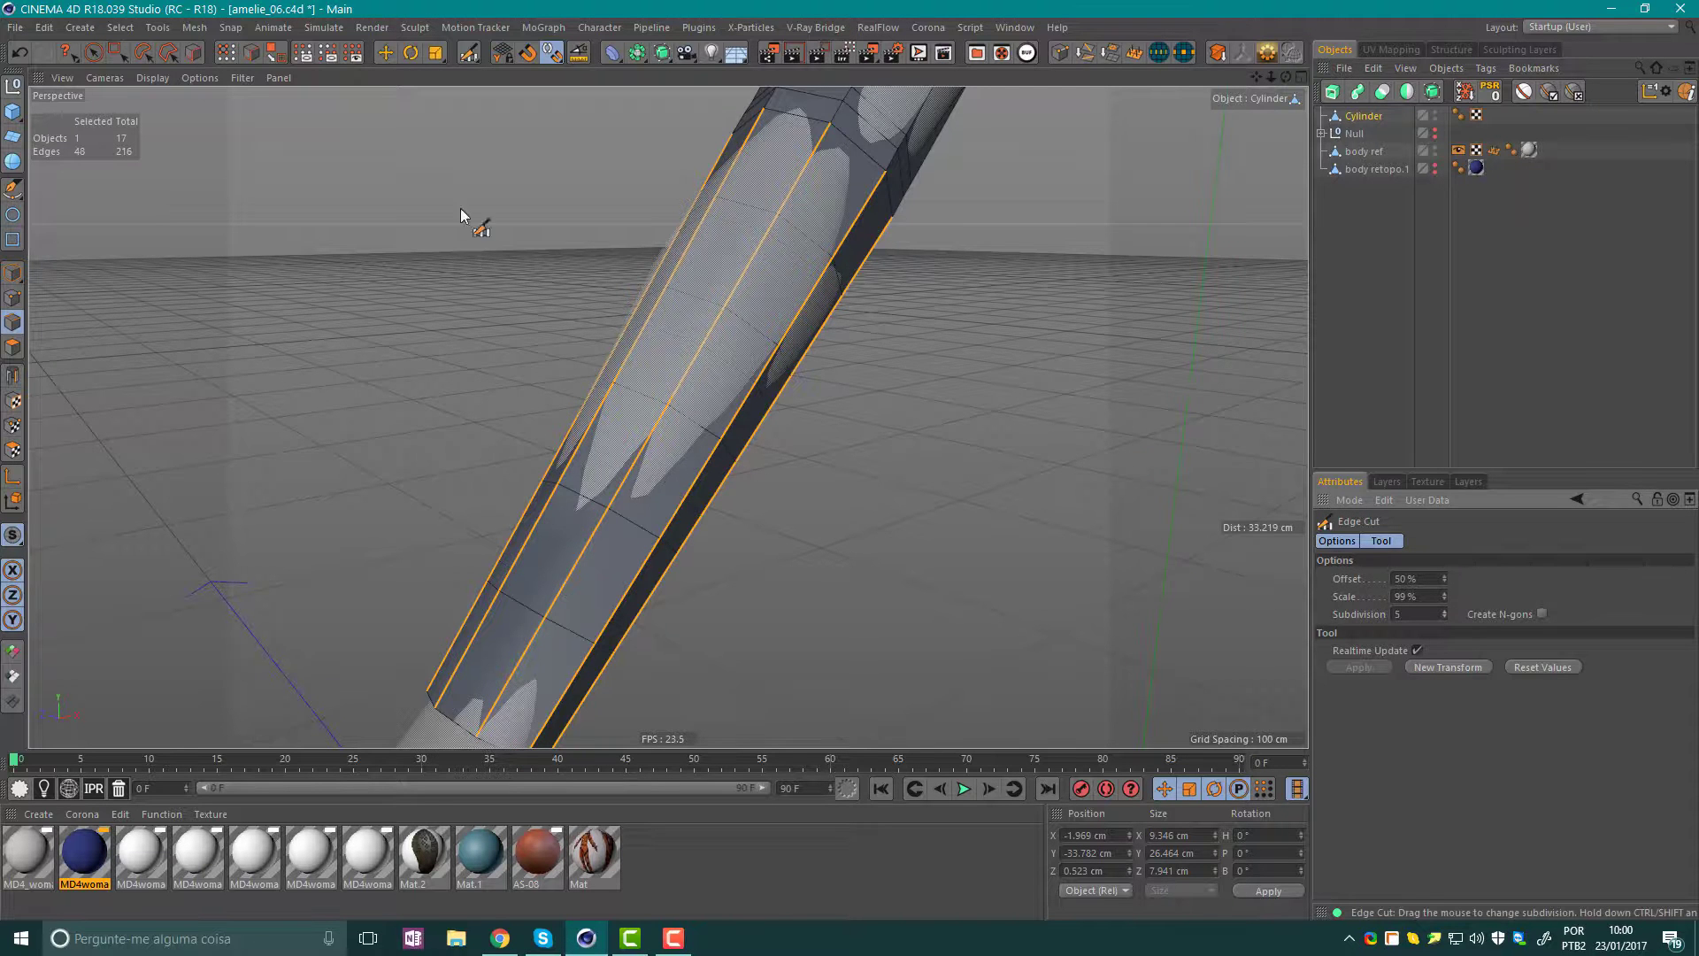
{"action": "mouse_move", "coordinate": [723, 220]}
{"action": "left_mouse_down", "text": "alt"}
{"action": "mouse_move", "coordinate": [789, 360]}
{"action": "mouse_move", "coordinate": [596, 326]}
{"action": "left_mouse_up", "text": "alt"}
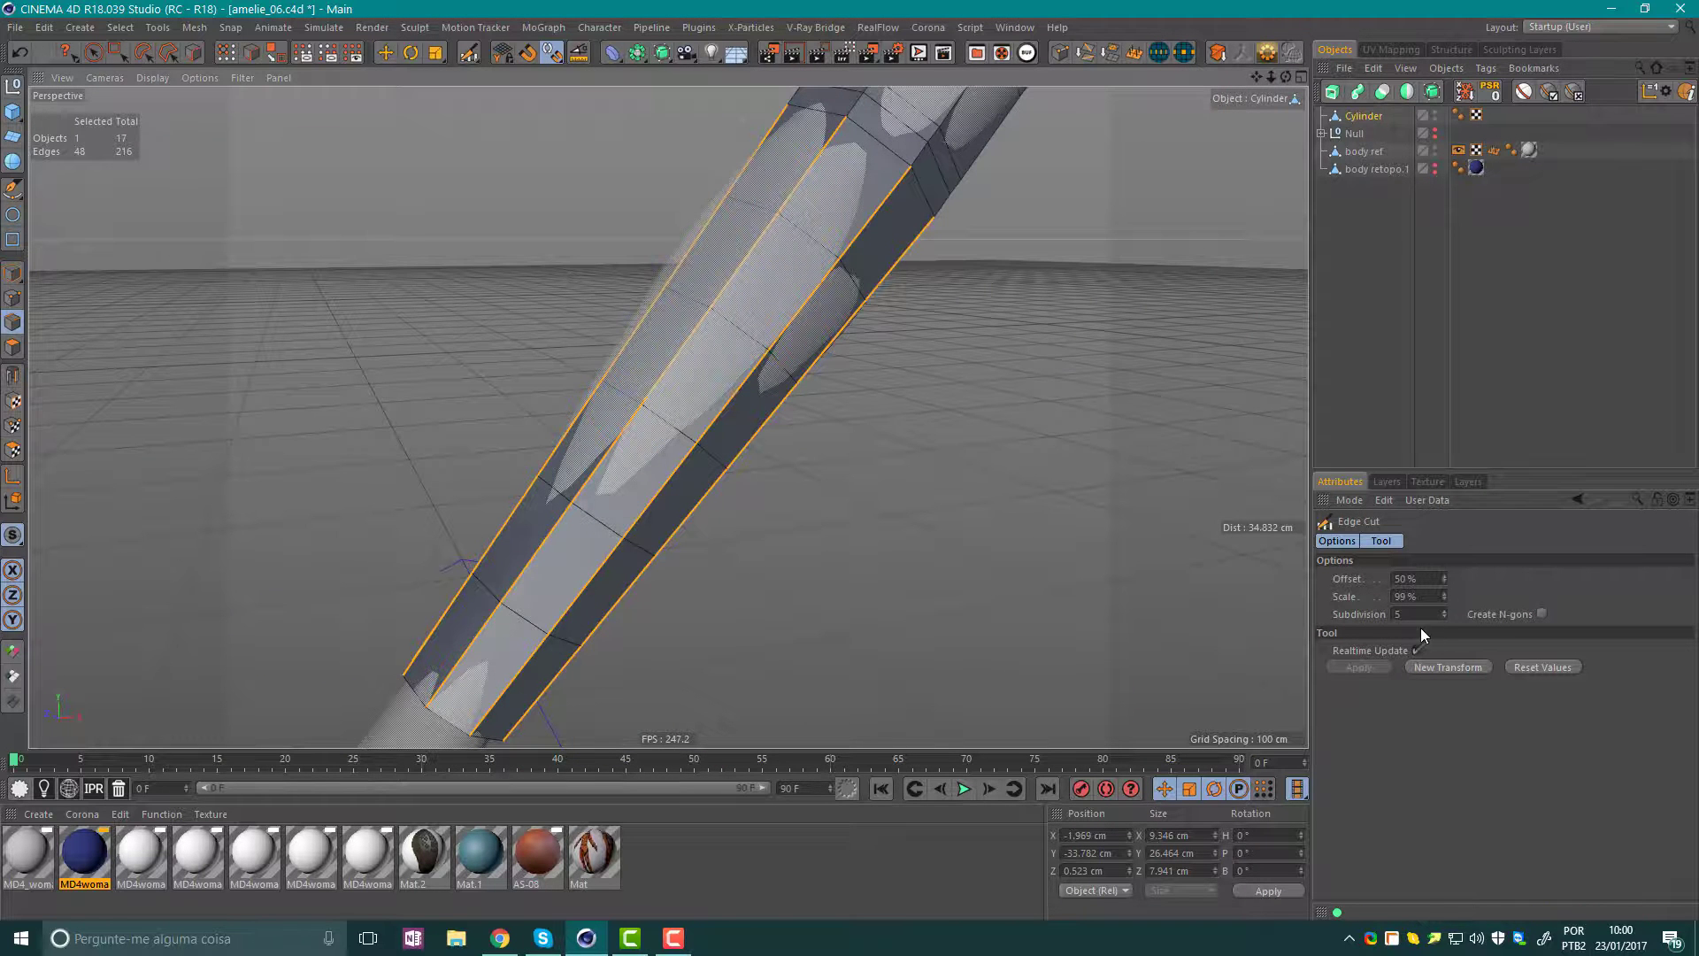
{"action": "left_click", "coordinate": [1445, 617]}
{"action": "scroll", "coordinate": [756, 376], "scroll_direction": "down", "scroll_amount": 5}
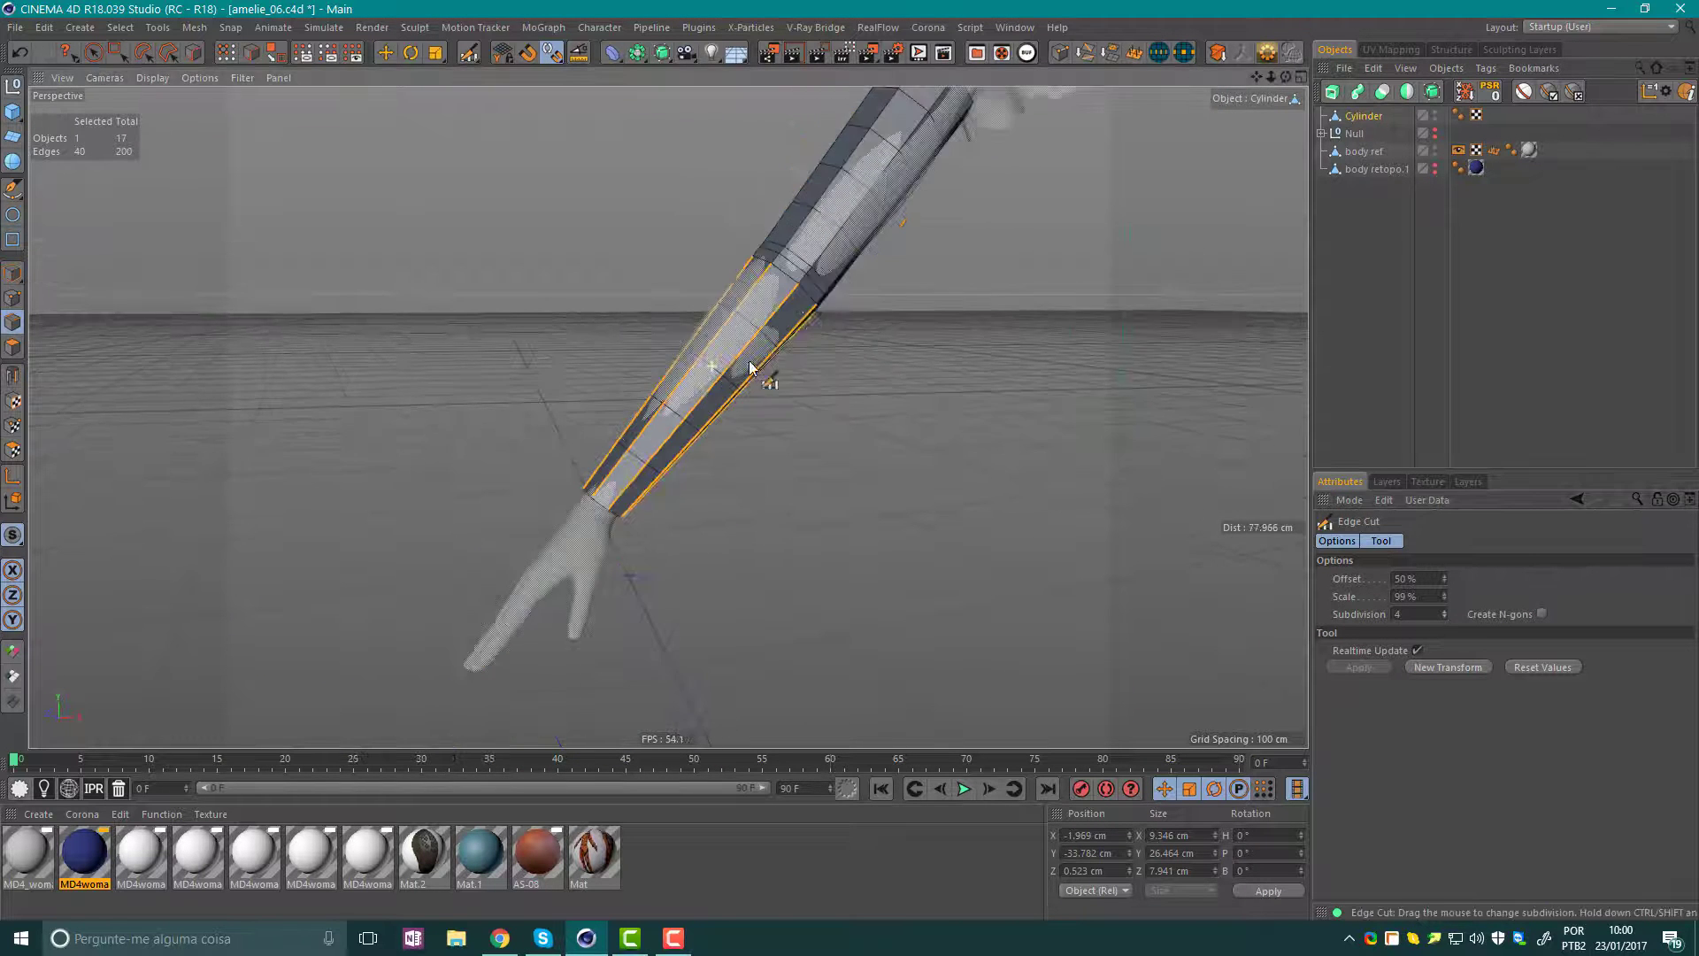
{"action": "left_click_drag", "start_coordinate": [695, 403], "coordinate": [619, 345], "text": "alt"}
{"action": "key", "text": "e"}
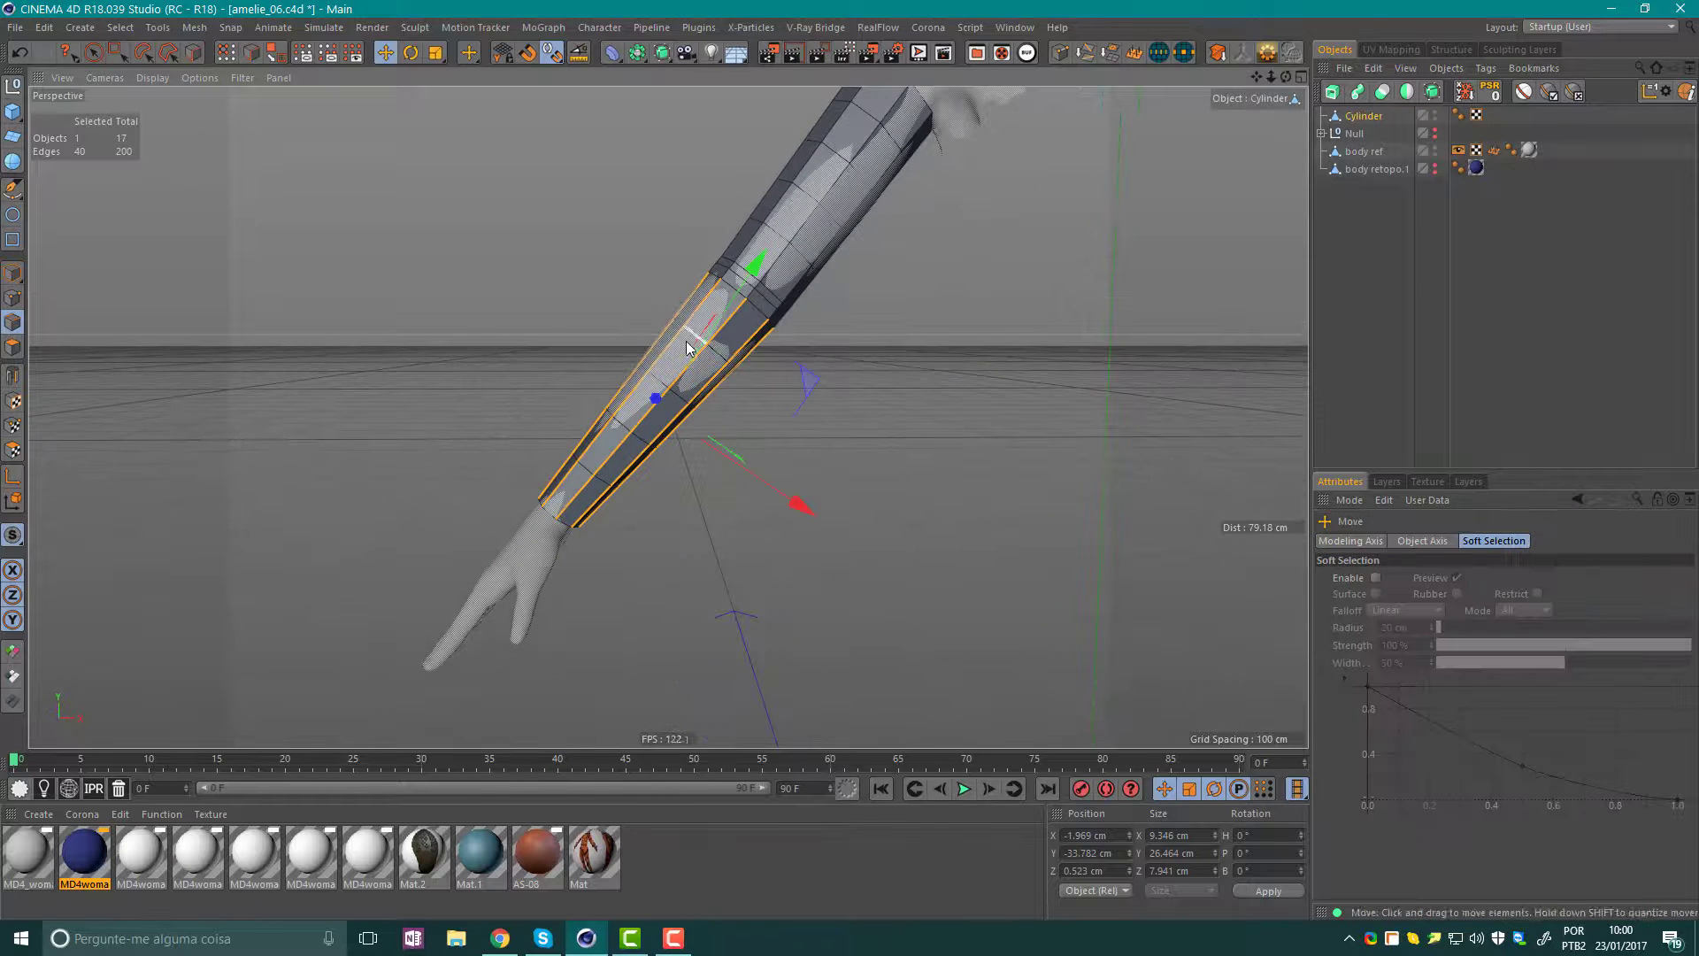
{"action": "left_click", "coordinate": [12, 273]}
{"action": "mouse_move", "coordinate": [774, 396]}
{"action": "left_mouse_down", "text": "alt"}
{"action": "mouse_move", "coordinate": [784, 331]}
{"action": "mouse_move", "coordinate": [1052, 354]}
{"action": "mouse_move", "coordinate": [778, 347]}
{"action": "mouse_move", "coordinate": [973, 265]}
{"action": "left_mouse_up", "text": "alt"}
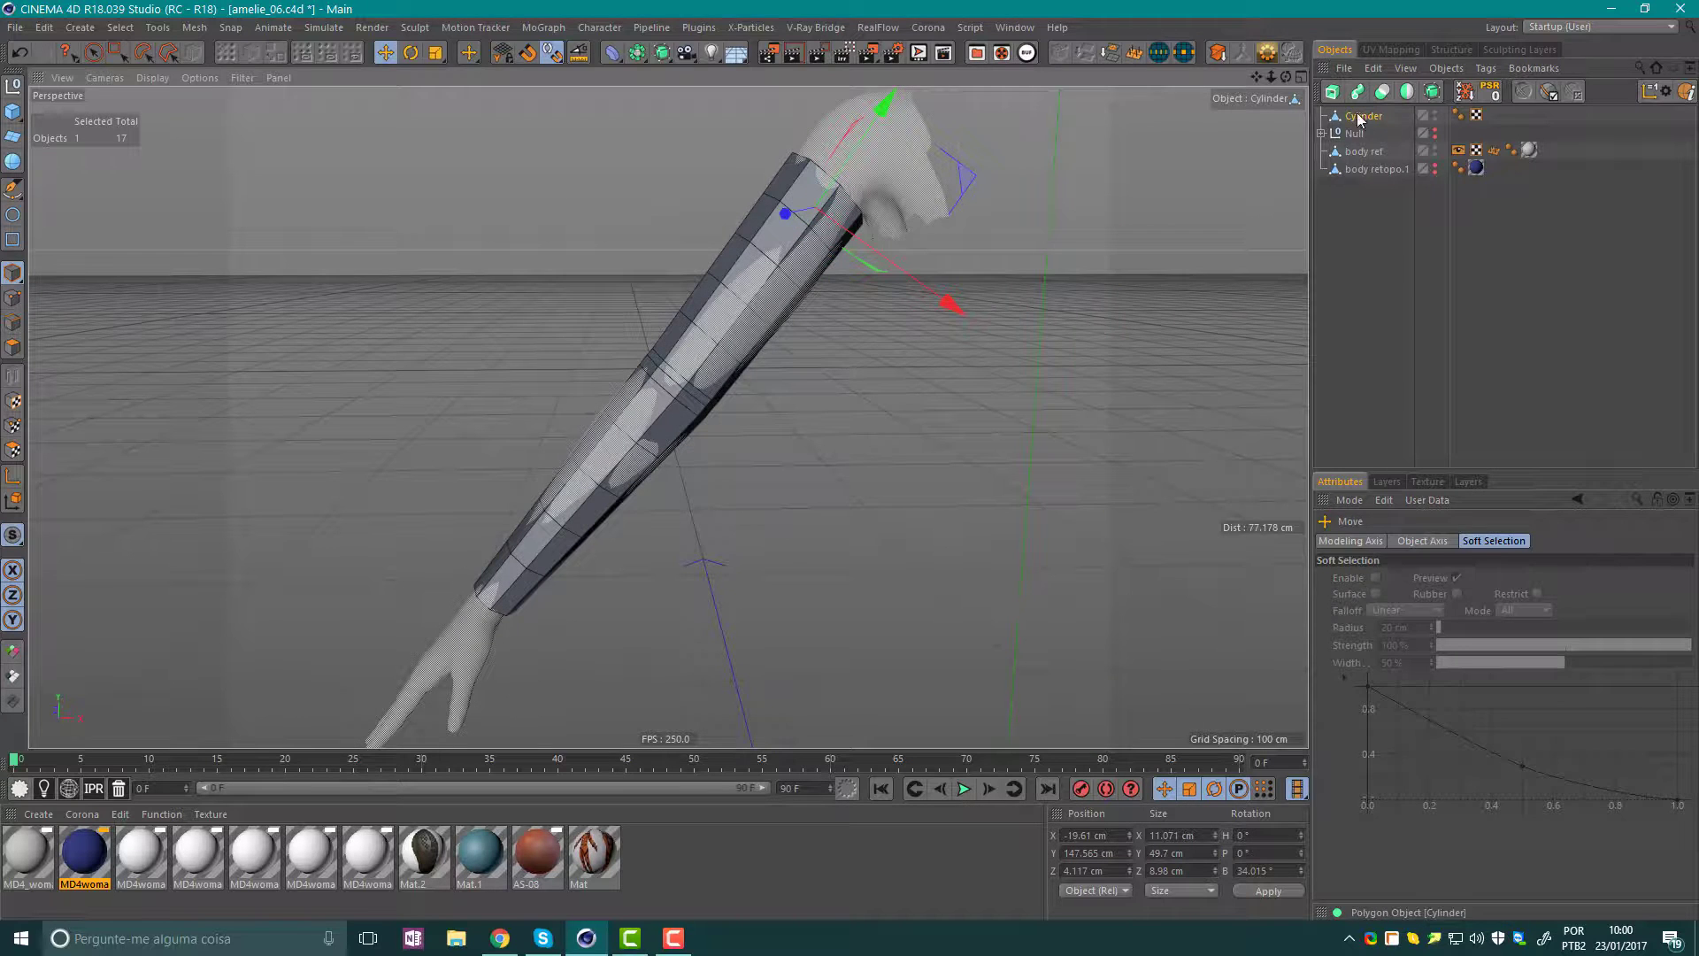
Add a Shrink Wrap deformer under the cylinder and rename the cylinder to retopo.
{"action": "left_click", "coordinate": [612, 52]}
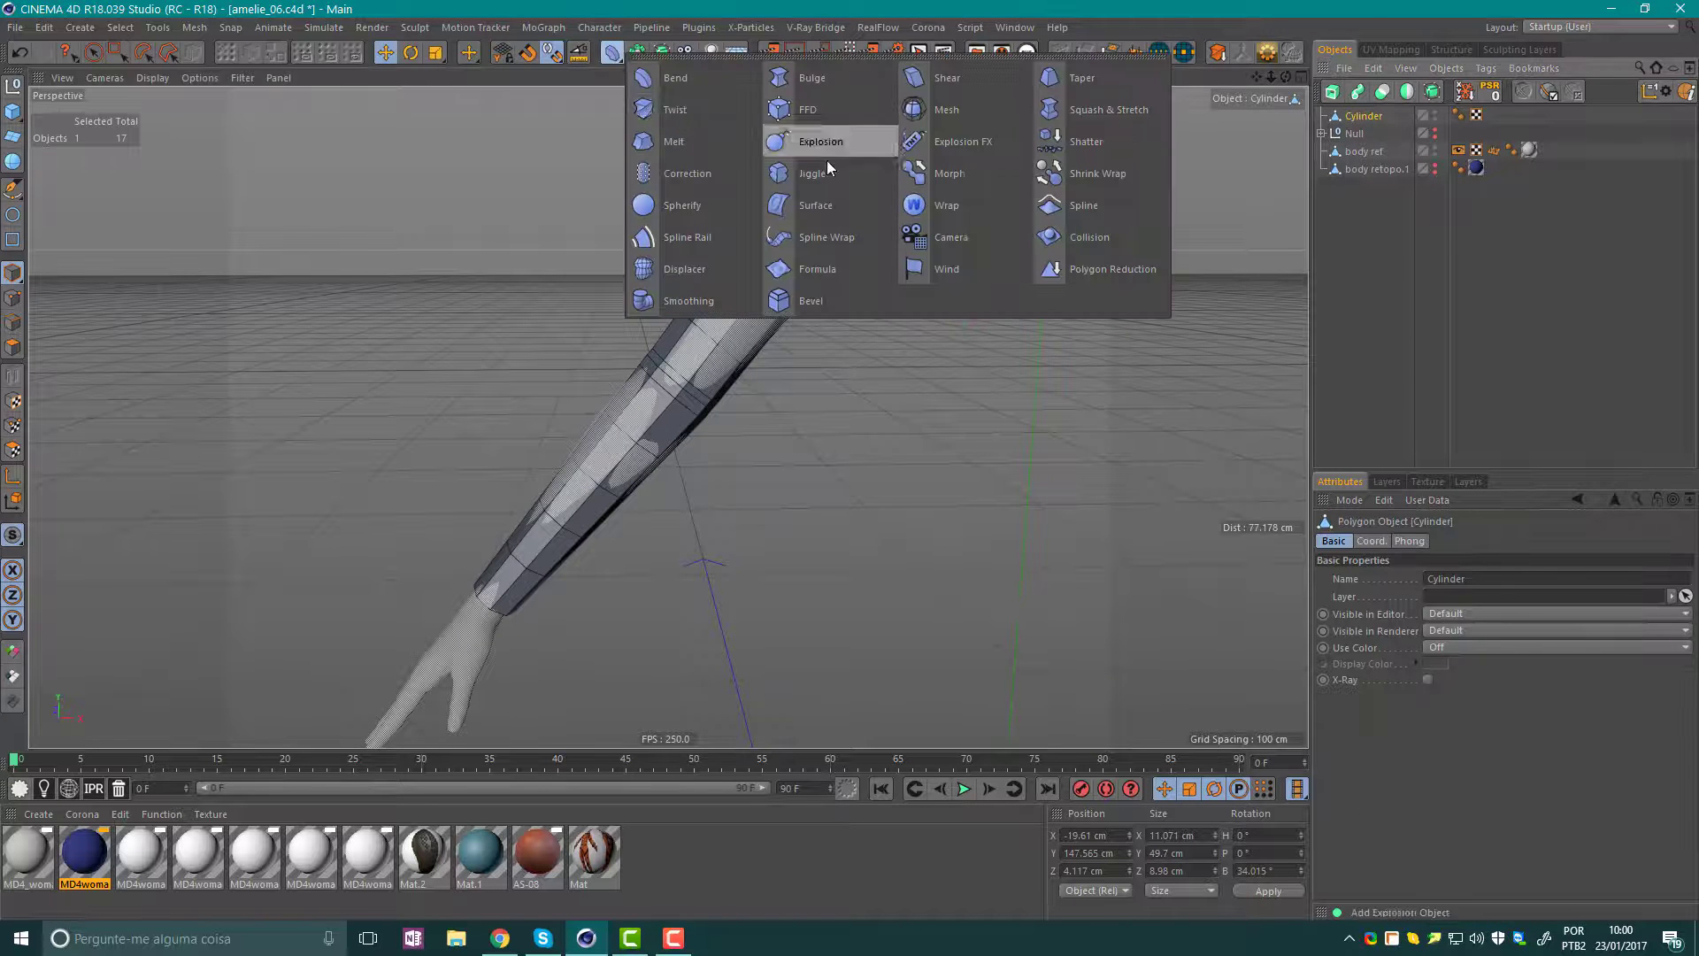
{"action": "left_click", "coordinate": [1096, 180]}
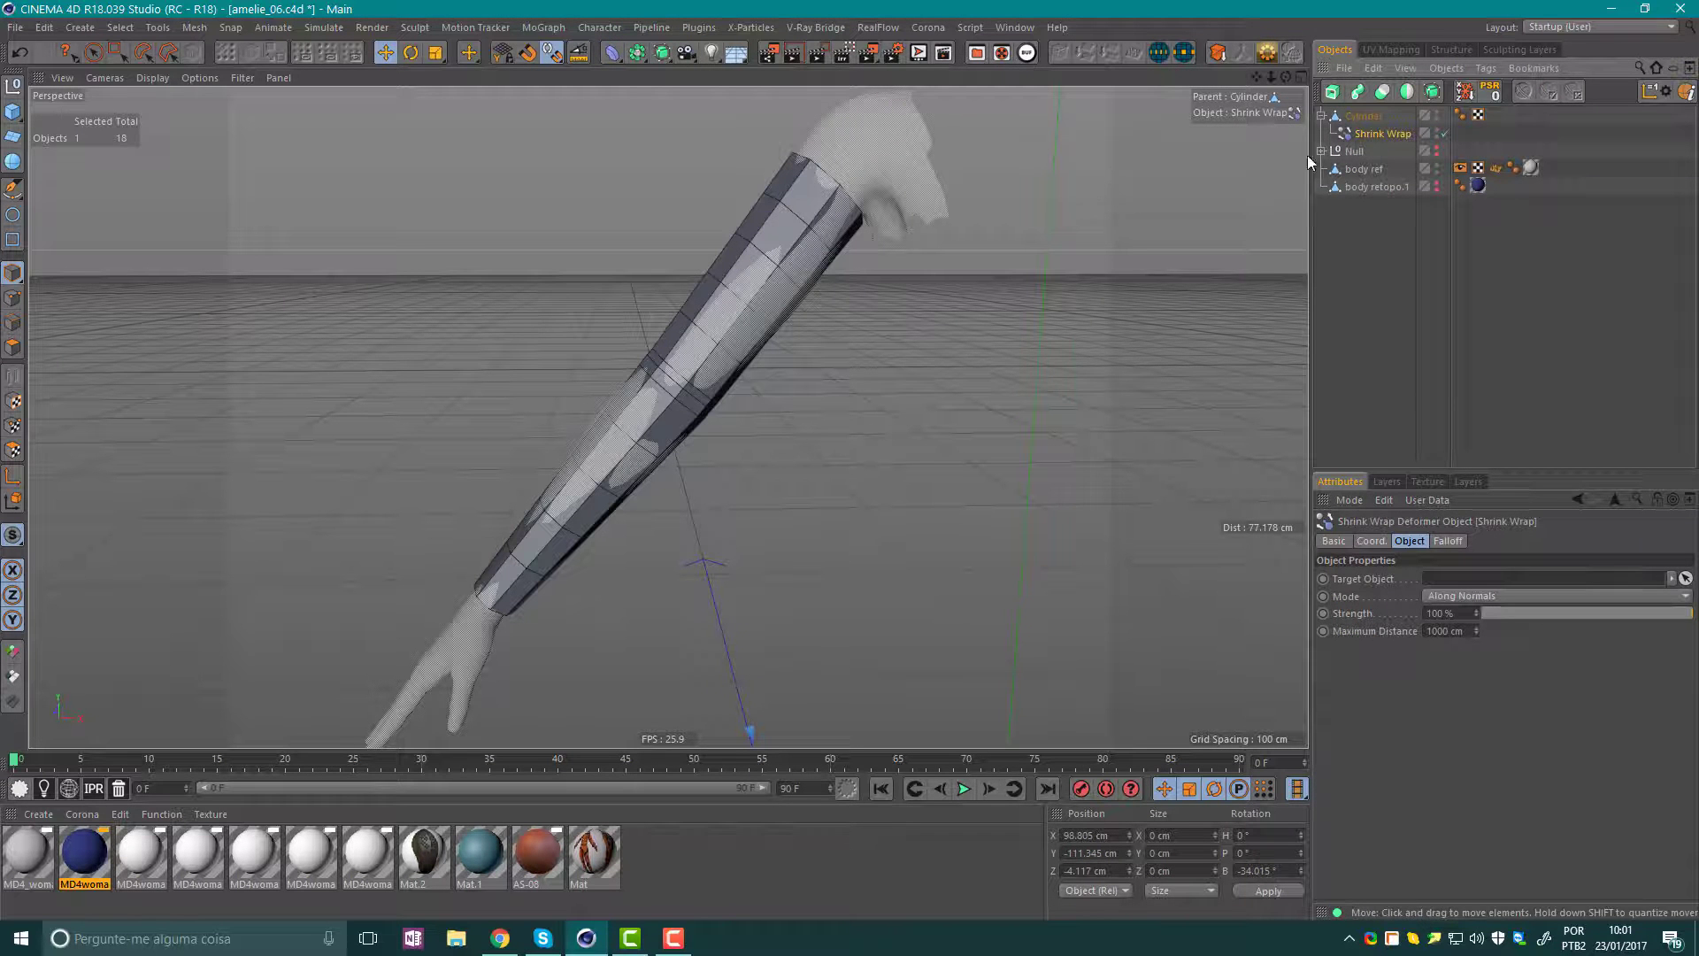
{"action": "left_click", "coordinate": [1367, 116]}
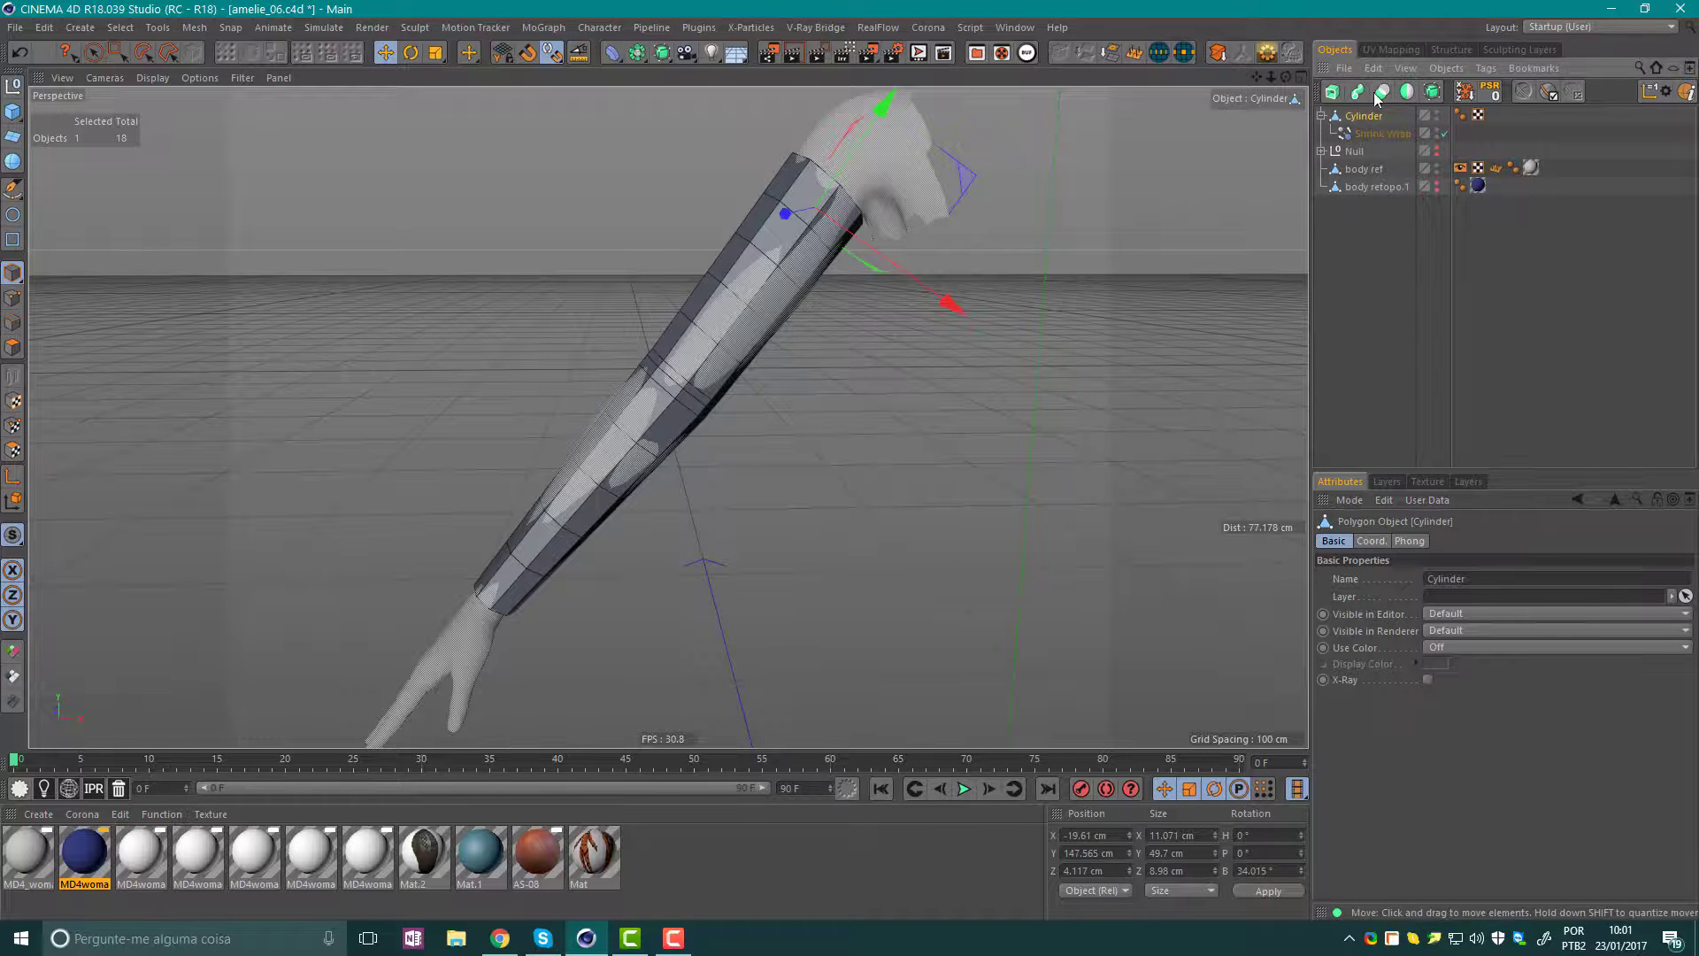
{"action": "double_click", "coordinate": [1363, 116]}
{"action": "type", "text": "retopo"}
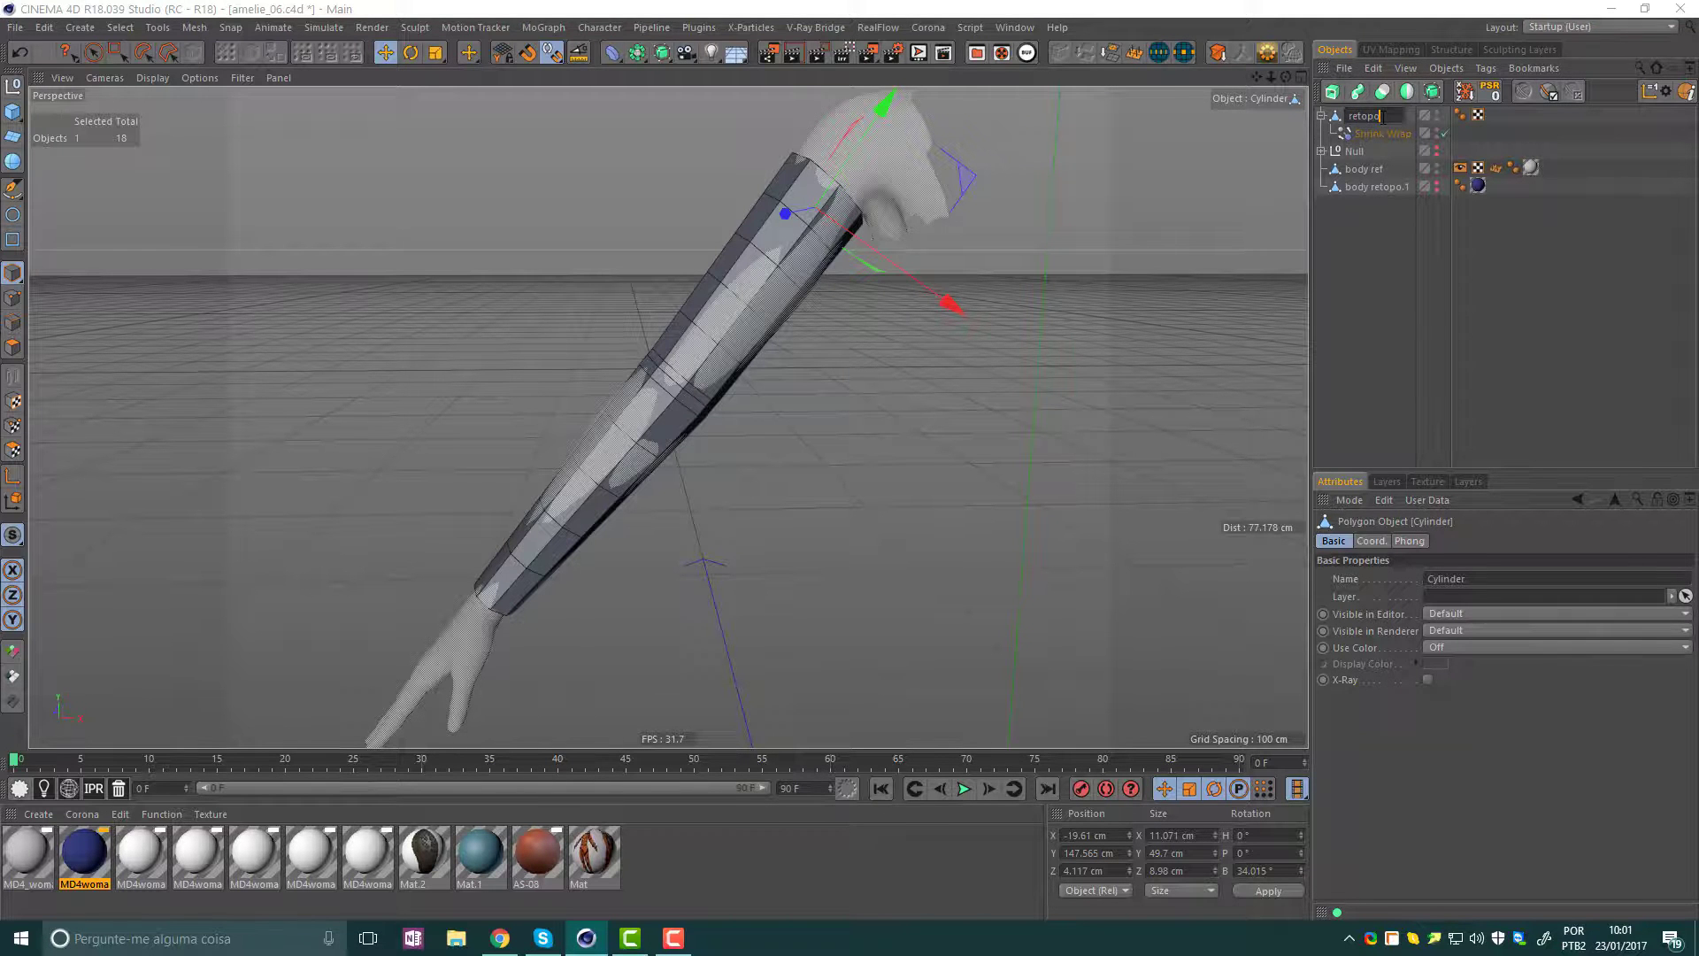
{"action": "key", "text": "Return"}
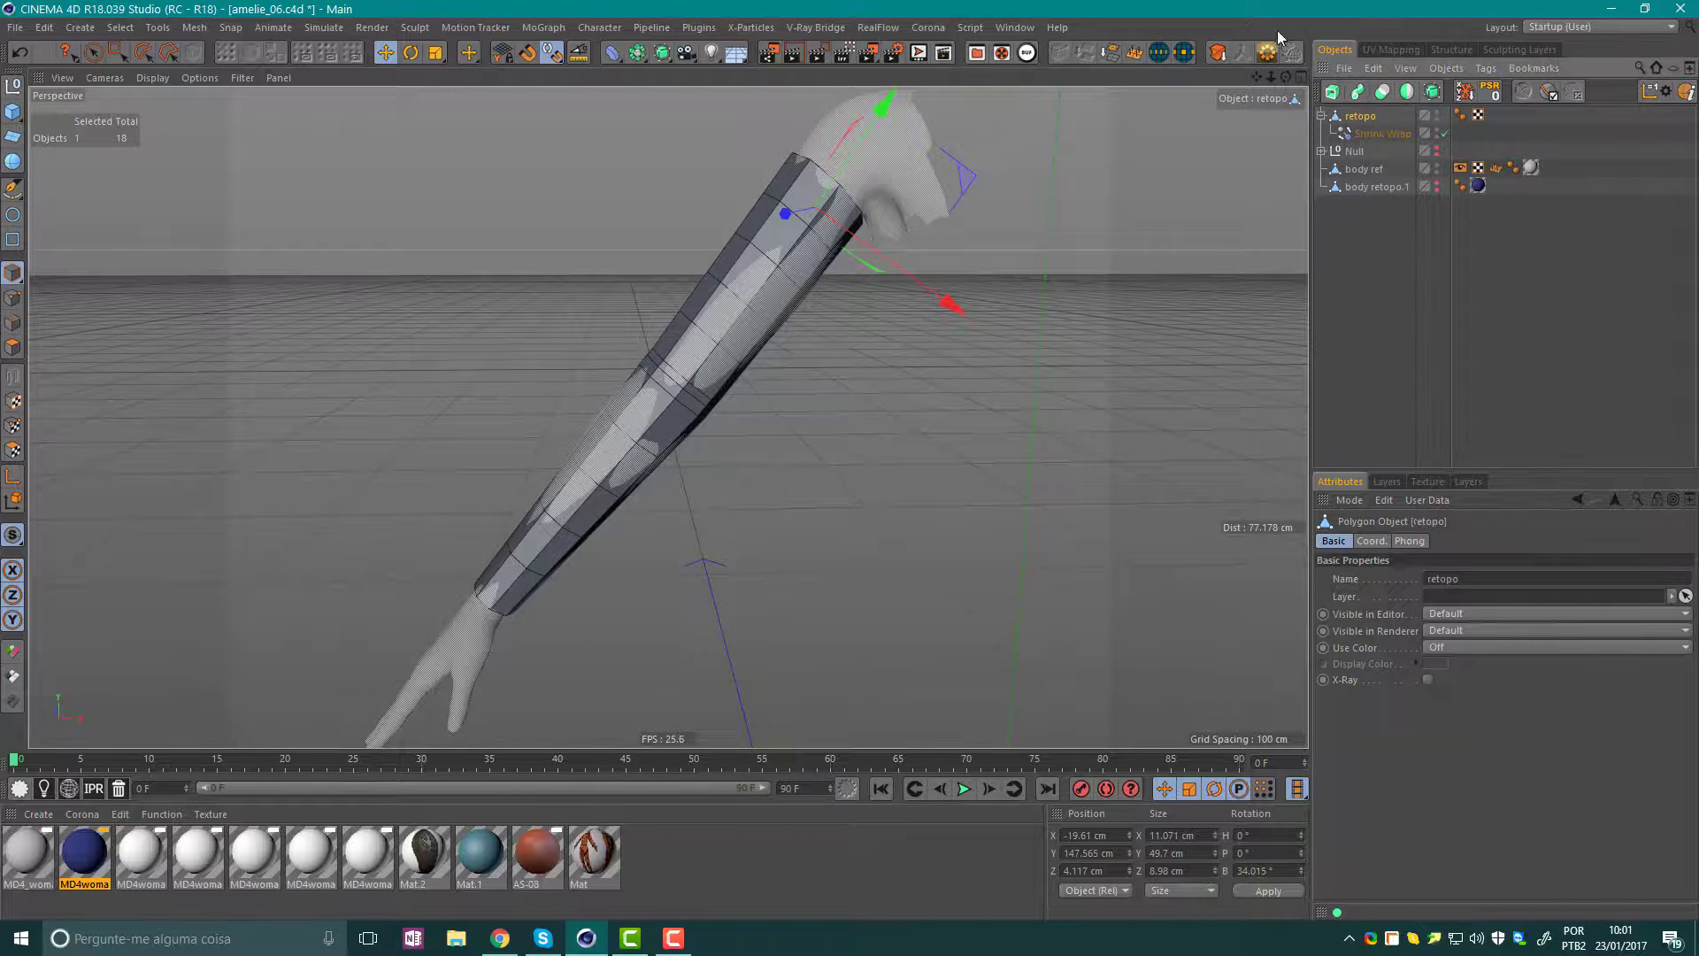
Set body ref as the Shrink Wrap's Target Object and inspect the wrapped sleeve.
{"action": "left_click", "coordinate": [1363, 169]}
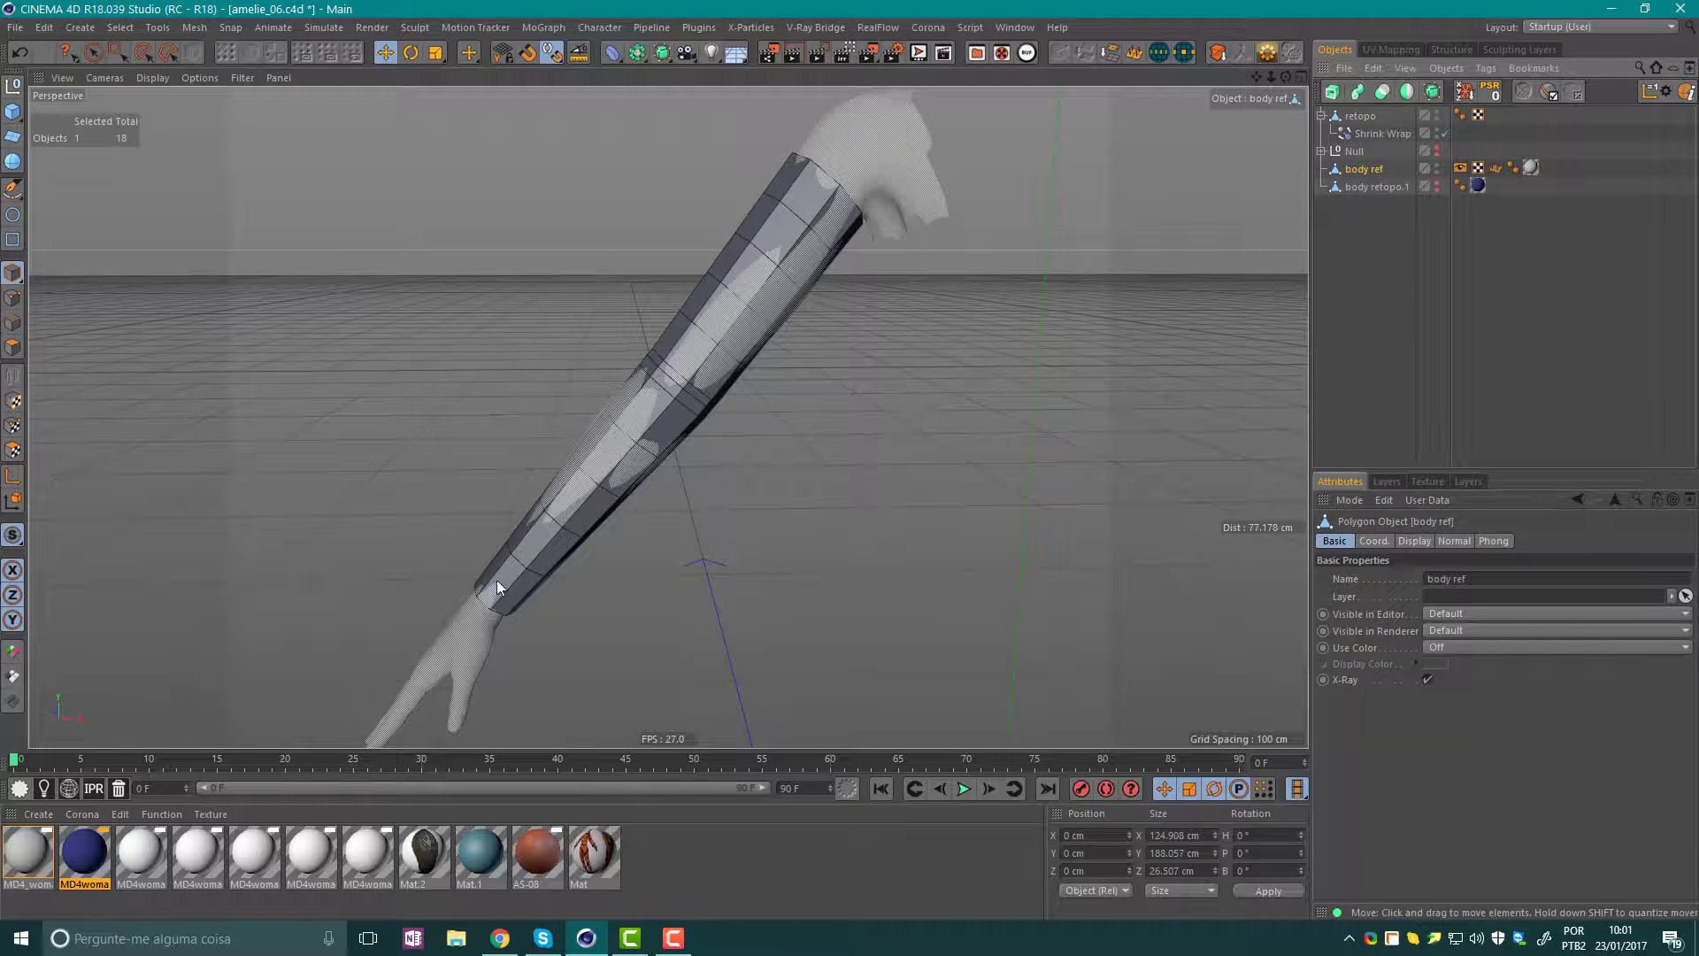
{"action": "left_click", "coordinate": [1376, 132]}
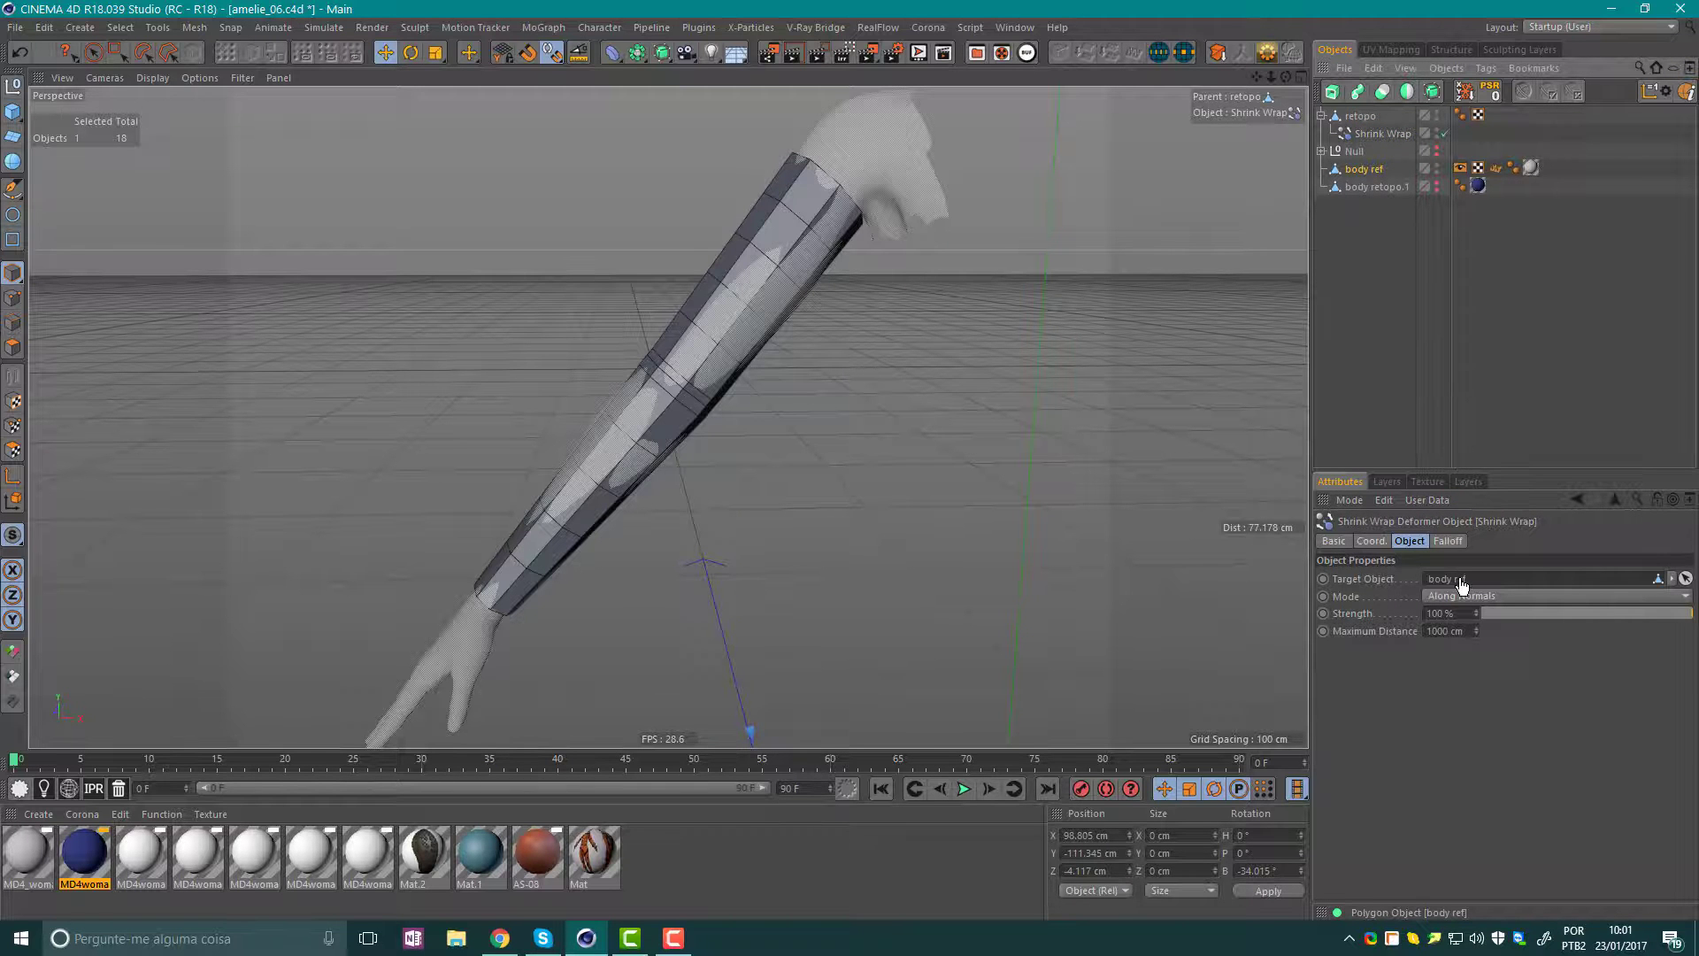
{"action": "left_click_drag", "start_coordinate": [1460, 586], "coordinate": [1458, 577]}
{"action": "mouse_move", "coordinate": [763, 299]}
{"action": "left_mouse_down", "text": "alt"}
{"action": "mouse_move", "coordinate": [996, 290]}
{"action": "mouse_move", "coordinate": [820, 225]}
{"action": "mouse_move", "coordinate": [777, 236]}
{"action": "mouse_move", "coordinate": [789, 121]}
{"action": "mouse_move", "coordinate": [679, 258]}
{"action": "mouse_move", "coordinate": [720, 251]}
{"action": "mouse_move", "coordinate": [705, 371]}
{"action": "mouse_move", "coordinate": [682, 304]}
{"action": "mouse_move", "coordinate": [589, 502]}
{"action": "left_mouse_up", "text": "alt"}
{"action": "scroll", "coordinate": [780, 270], "scroll_direction": "up", "scroll_amount": 5}
{"action": "left_click_drag", "start_coordinate": [600, 351], "coordinate": [491, 338], "text": "alt"}
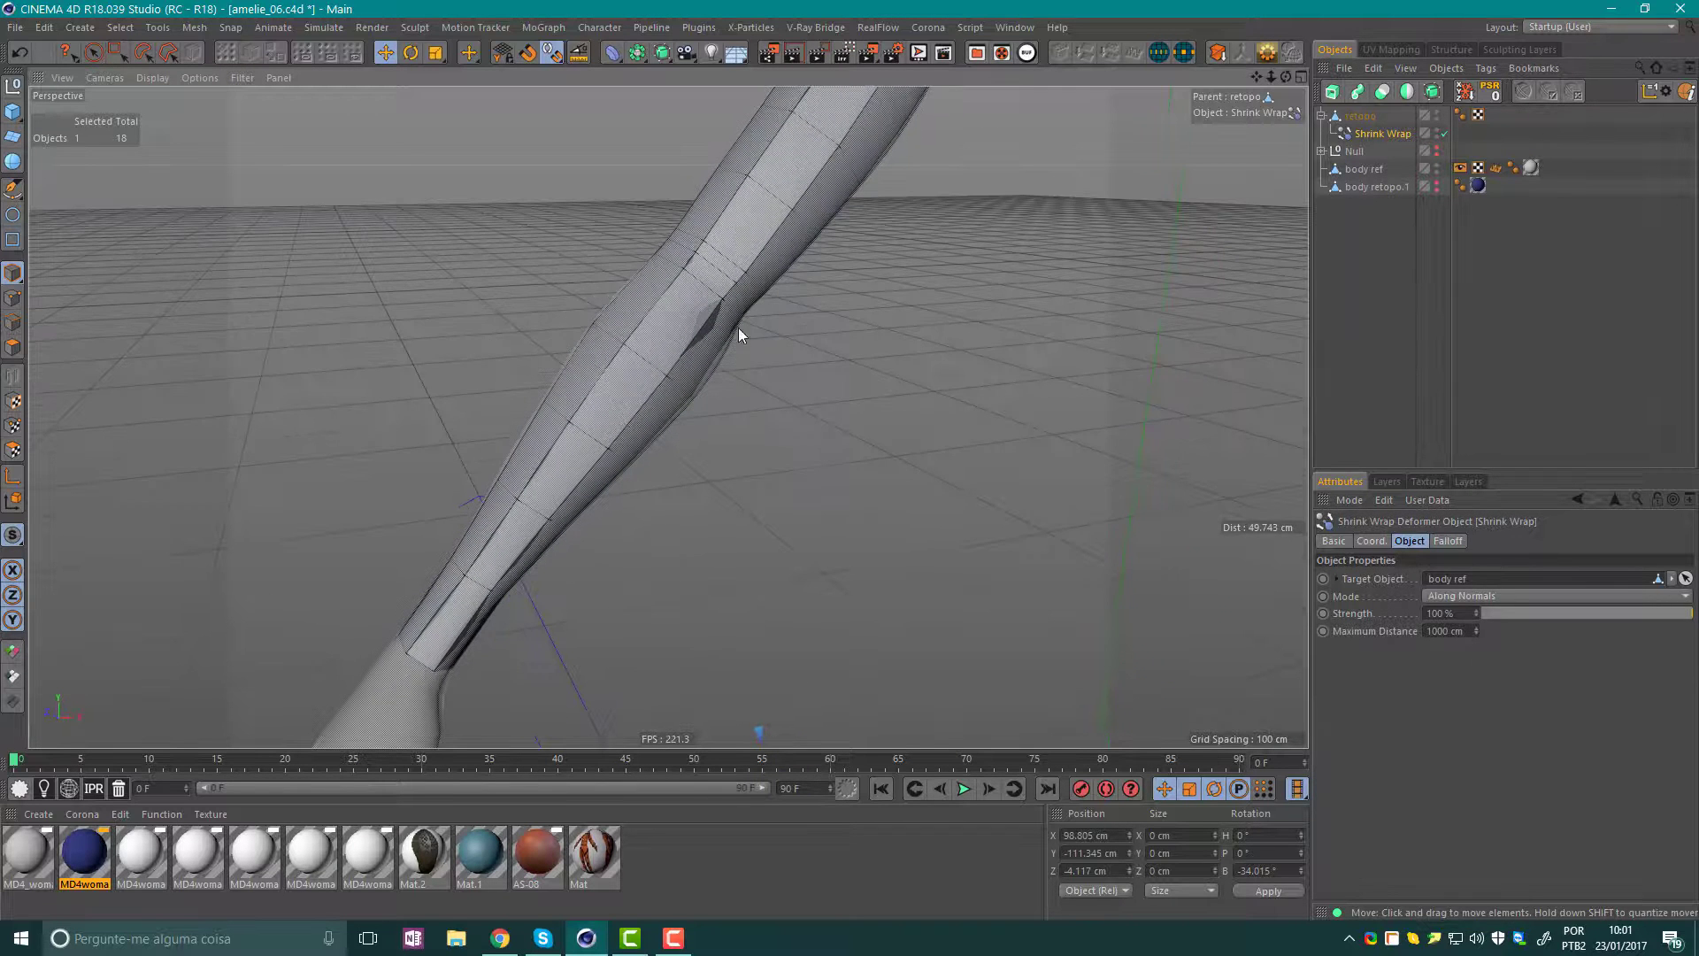
{"action": "left_click", "coordinate": [1373, 119]}
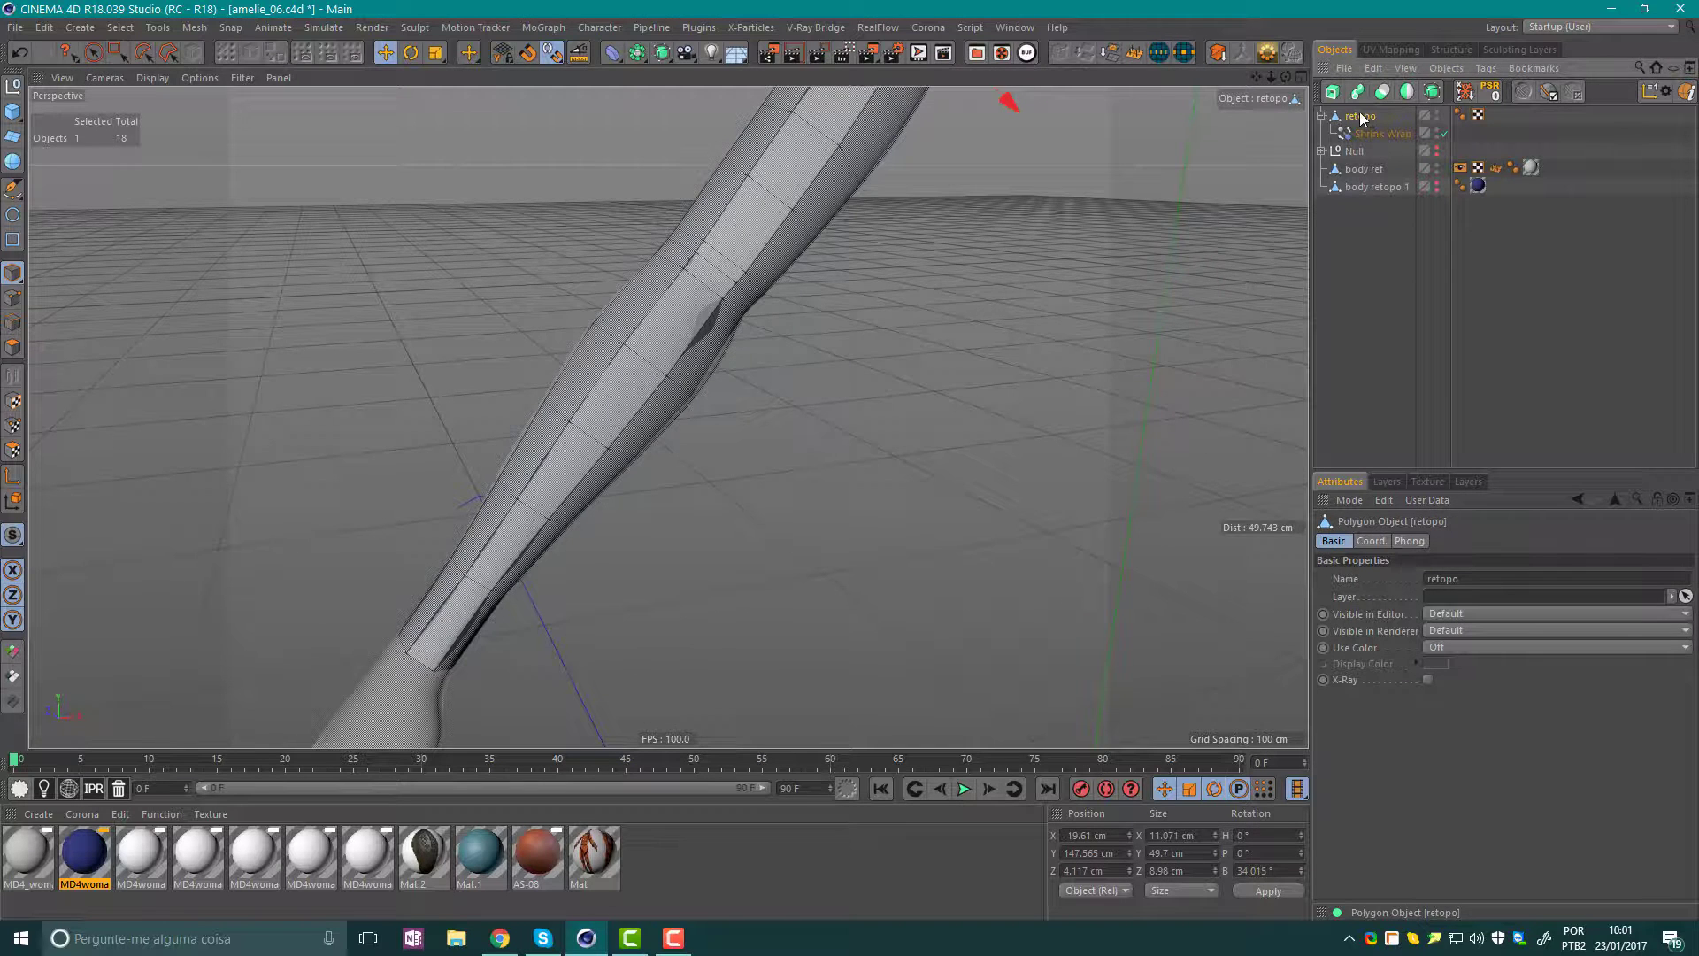
In Point mode, box-select the ring of points at the sleeve's wrist end.
{"action": "left_click", "coordinate": [14, 298]}
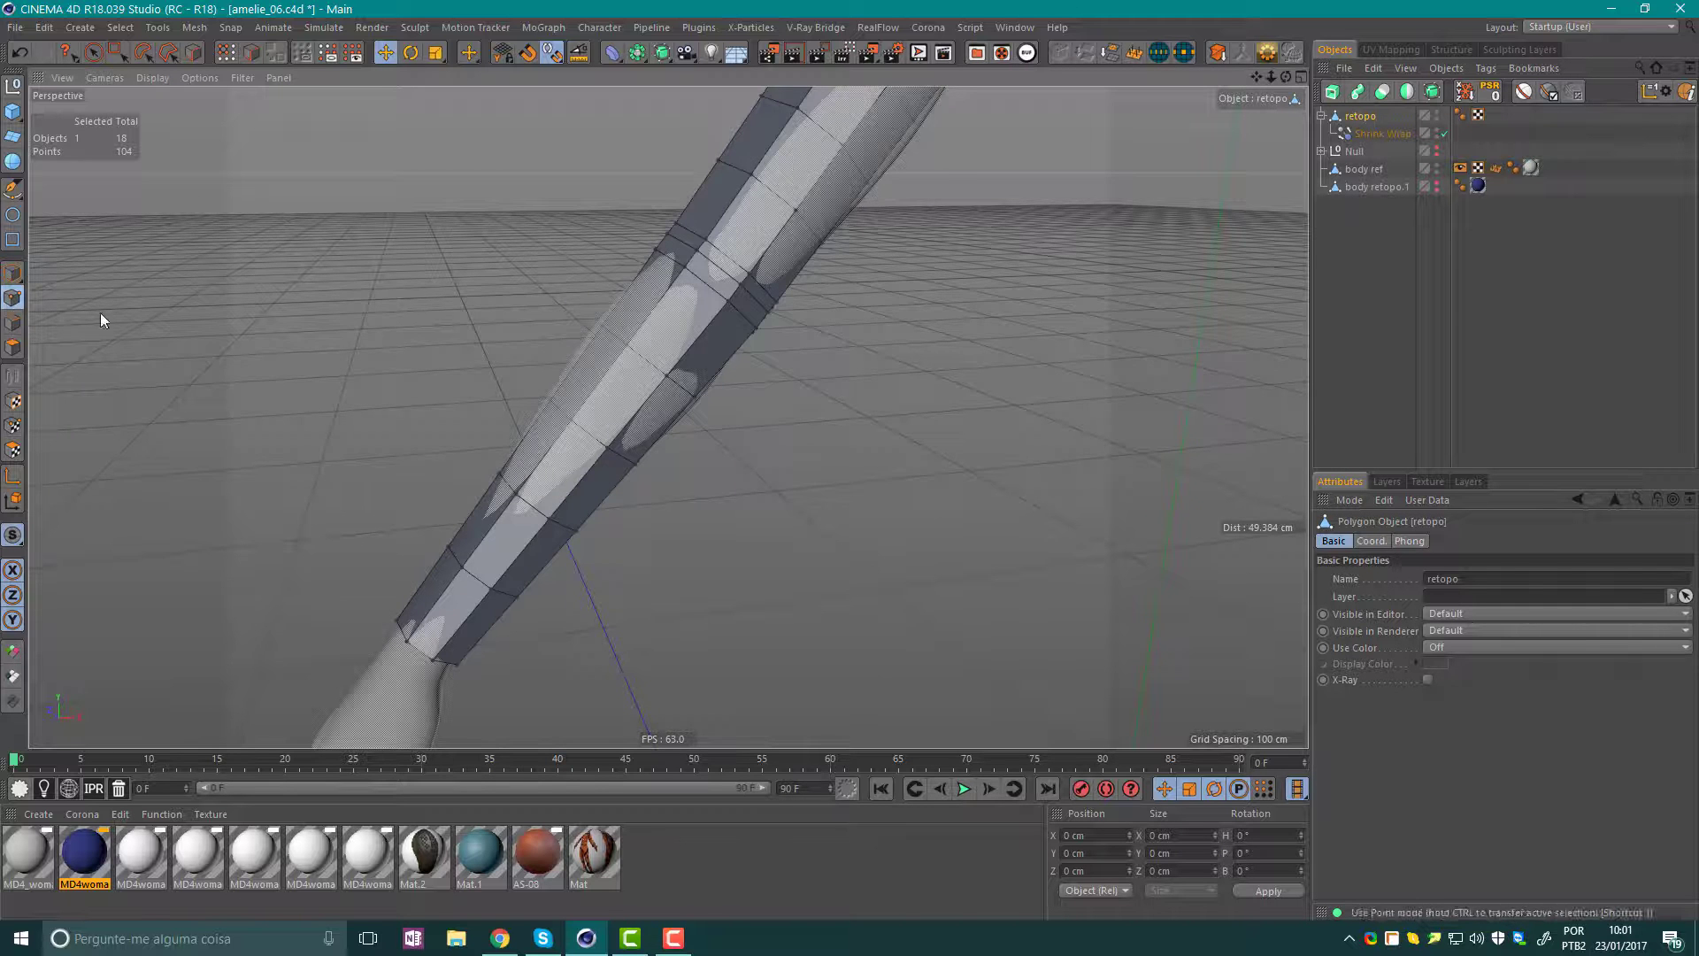
{"action": "mouse_move", "coordinate": [534, 375]}
{"action": "left_mouse_down", "text": "alt"}
{"action": "mouse_move", "coordinate": [727, 346]}
{"action": "mouse_move", "coordinate": [777, 241]}
{"action": "mouse_move", "coordinate": [761, 237]}
{"action": "left_mouse_up", "text": "alt"}
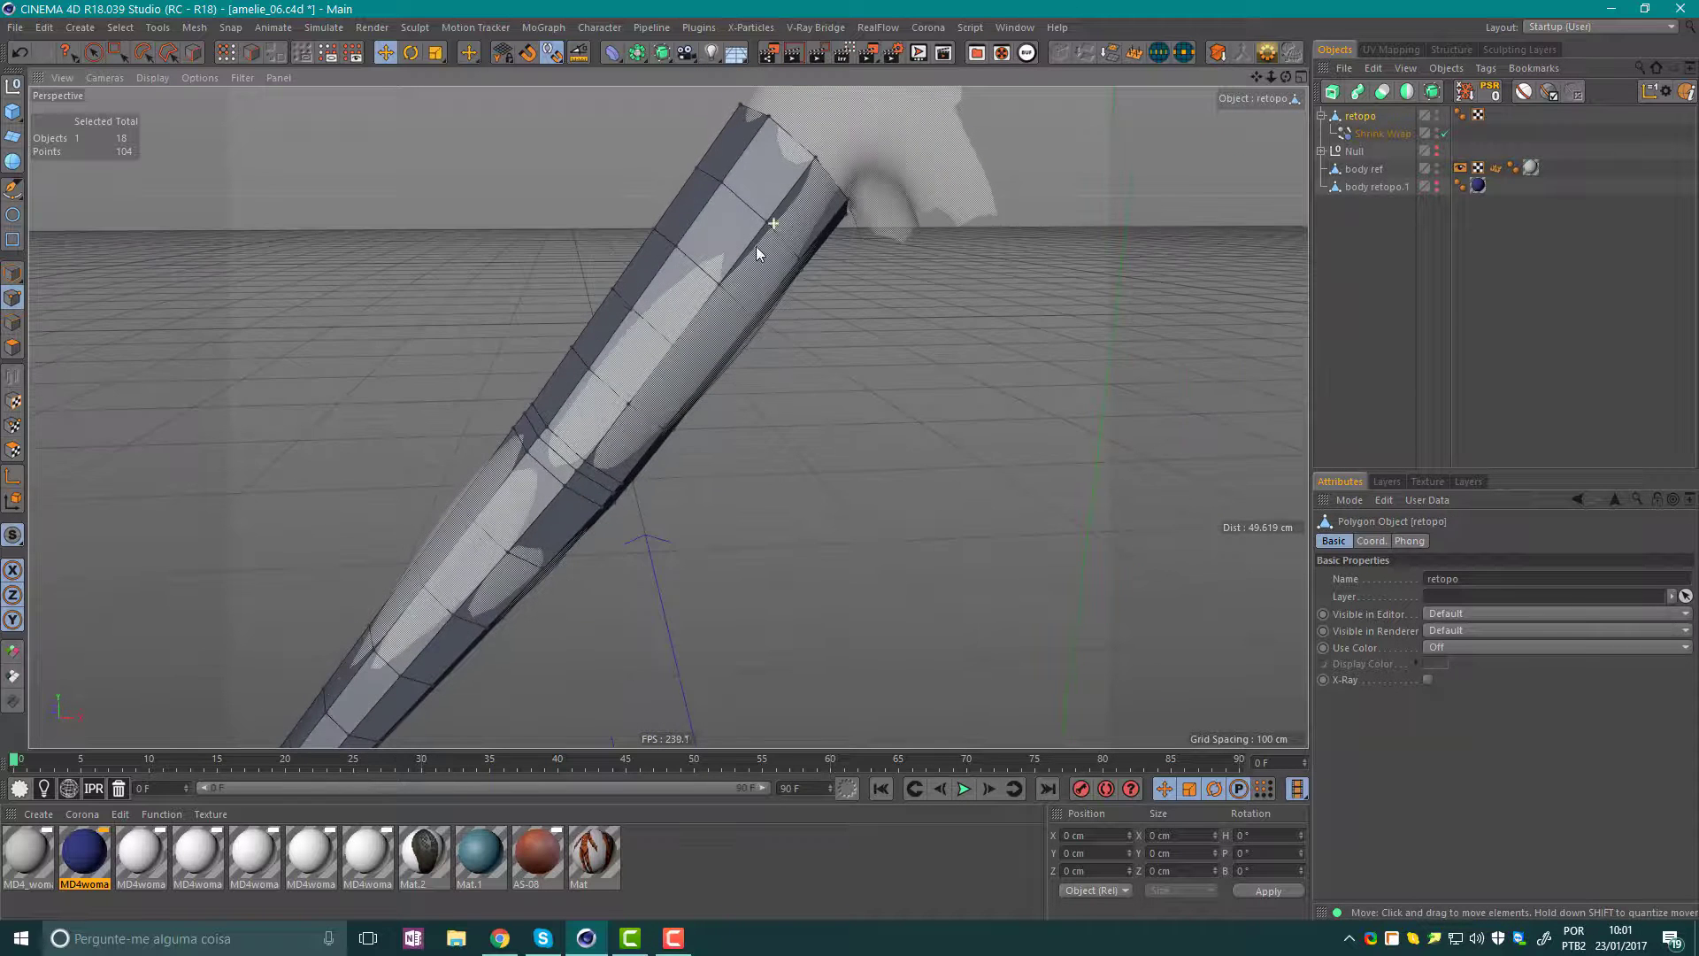
{"action": "mouse_move", "coordinate": [672, 386]}
{"action": "left_mouse_down", "text": "alt"}
{"action": "mouse_move", "coordinate": [834, 209]}
{"action": "mouse_move", "coordinate": [698, 292]}
{"action": "left_mouse_up", "text": "alt"}
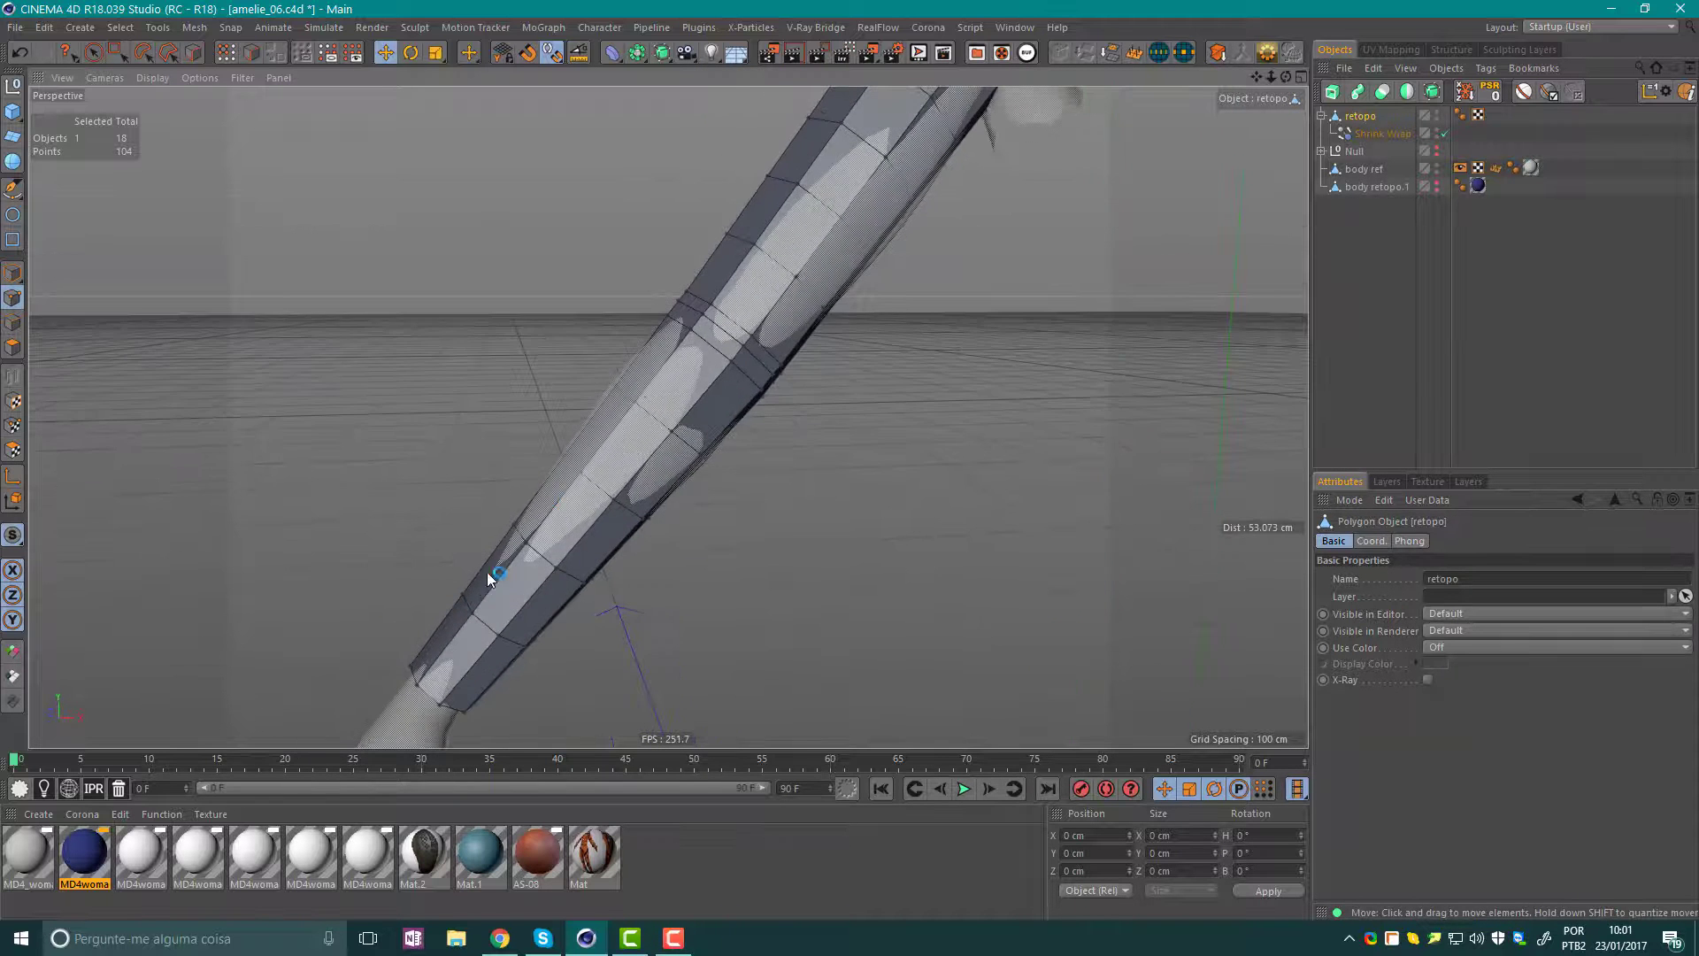
{"action": "left_click_drag", "start_coordinate": [550, 504], "coordinate": [657, 382], "text": "alt"}
{"action": "key", "text": "0"}
{"action": "left_click_drag", "start_coordinate": [523, 504], "coordinate": [646, 575]}
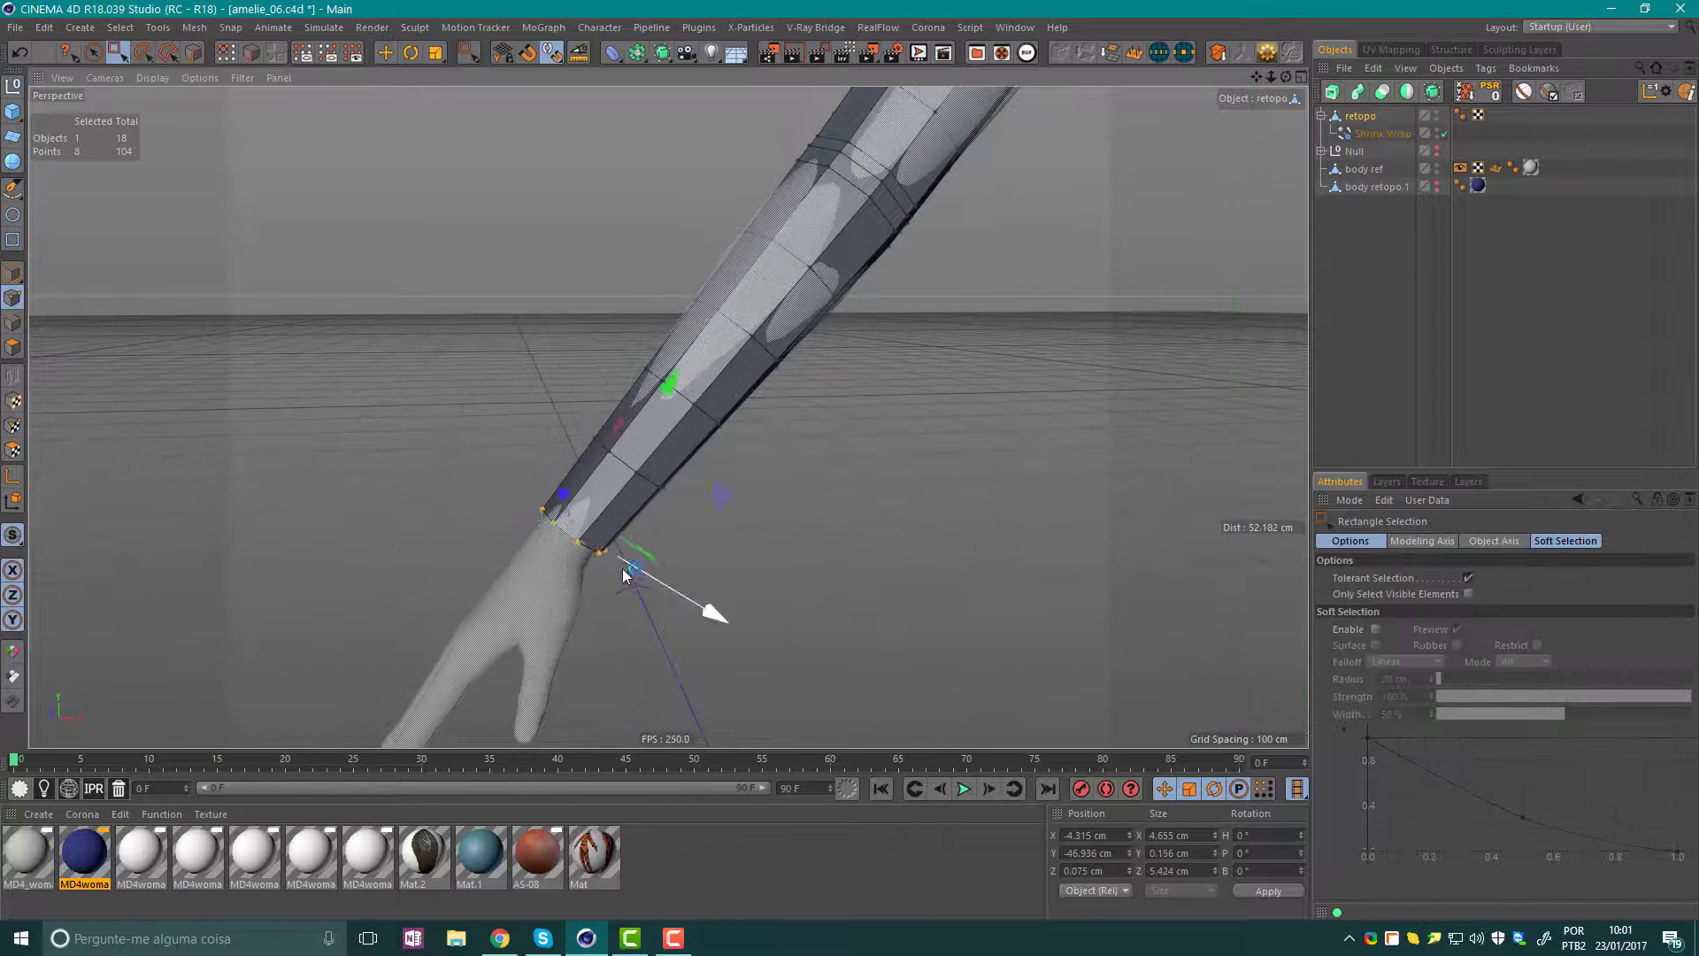
Move the wrist points slightly up the arm along Y, then return to Model mode.
{"action": "scroll", "coordinate": [595, 531], "scroll_direction": "up", "scroll_amount": 3}
{"action": "scroll", "coordinate": [609, 459], "scroll_direction": "up", "scroll_amount": 2}
{"action": "mouse_move", "coordinate": [609, 459]}
{"action": "left_mouse_down"}
{"action": "mouse_move", "coordinate": [637, 416]}
{"action": "mouse_move", "coordinate": [668, 409]}
{"action": "mouse_move", "coordinate": [614, 416]}
{"action": "mouse_move", "coordinate": [556, 533]}
{"action": "mouse_move", "coordinate": [451, 380]}
{"action": "mouse_move", "coordinate": [672, 336]}
{"action": "mouse_move", "coordinate": [673, 386]}
{"action": "mouse_move", "coordinate": [609, 402]}
{"action": "left_mouse_up"}
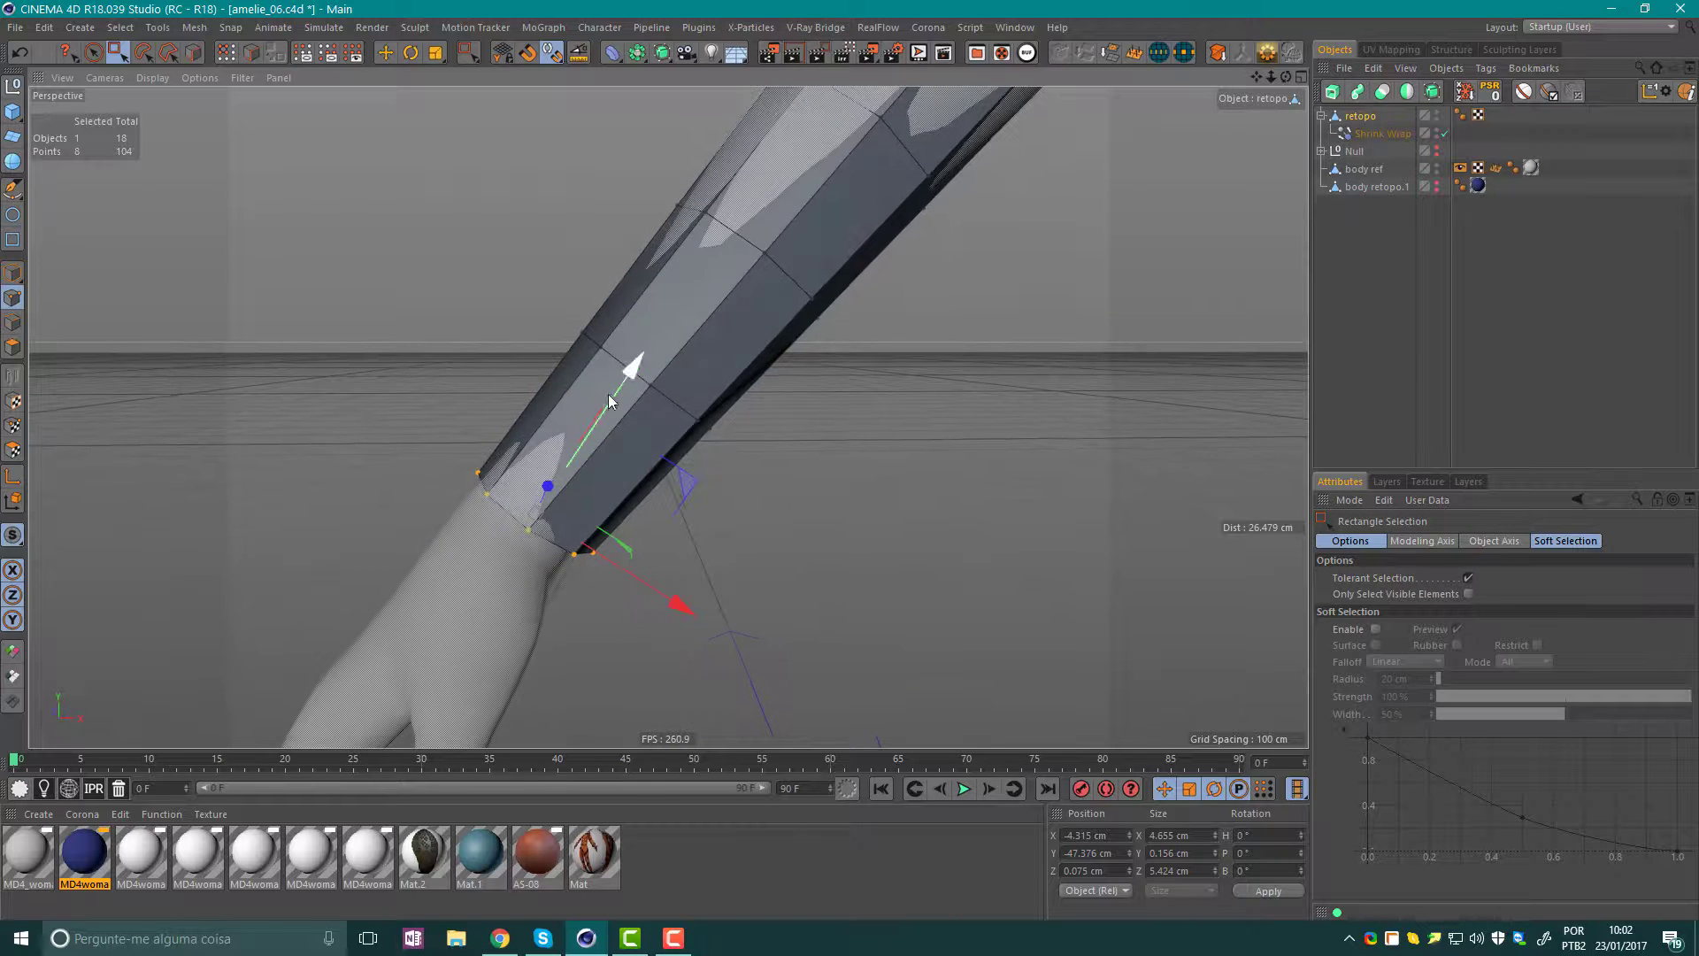
{"action": "mouse_move", "coordinate": [706, 363]}
{"action": "left_mouse_down", "text": "alt"}
{"action": "mouse_move", "coordinate": [733, 362]}
{"action": "mouse_move", "coordinate": [590, 411]}
{"action": "left_mouse_up", "text": "alt"}
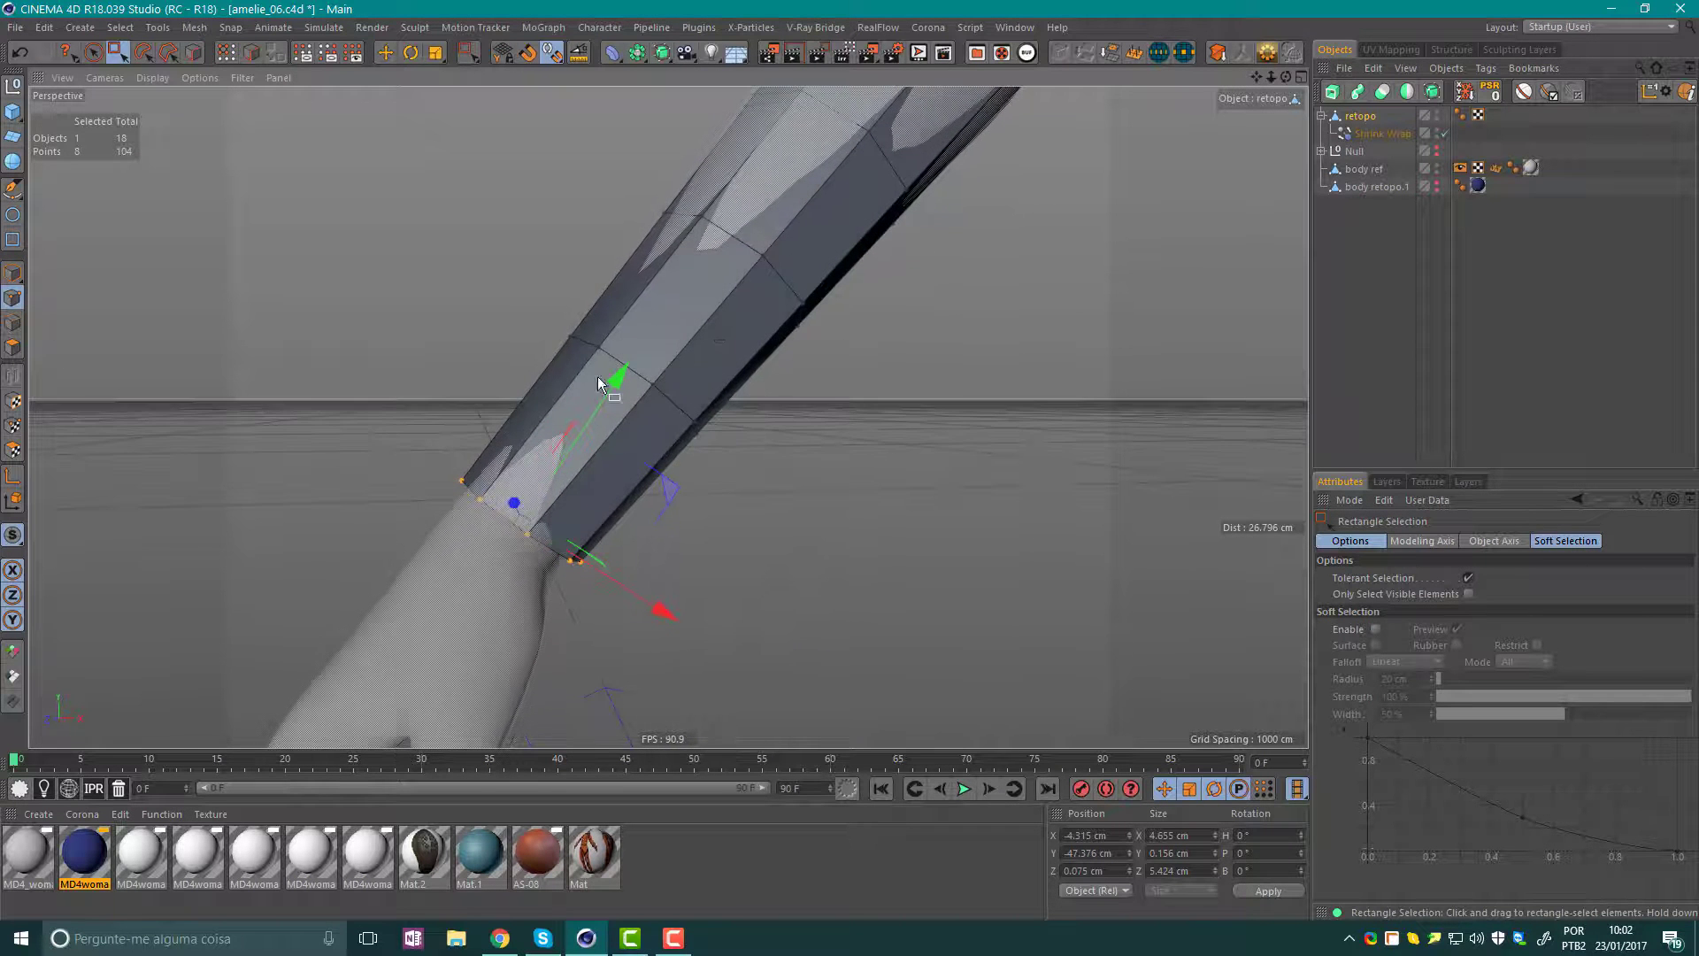
{"action": "mouse_move", "coordinate": [859, 287]}
{"action": "right_mouse_down", "text": "alt"}
{"action": "mouse_move", "coordinate": [426, 359]}
{"action": "mouse_move", "coordinate": [528, 395]}
{"action": "right_mouse_up", "text": "alt"}
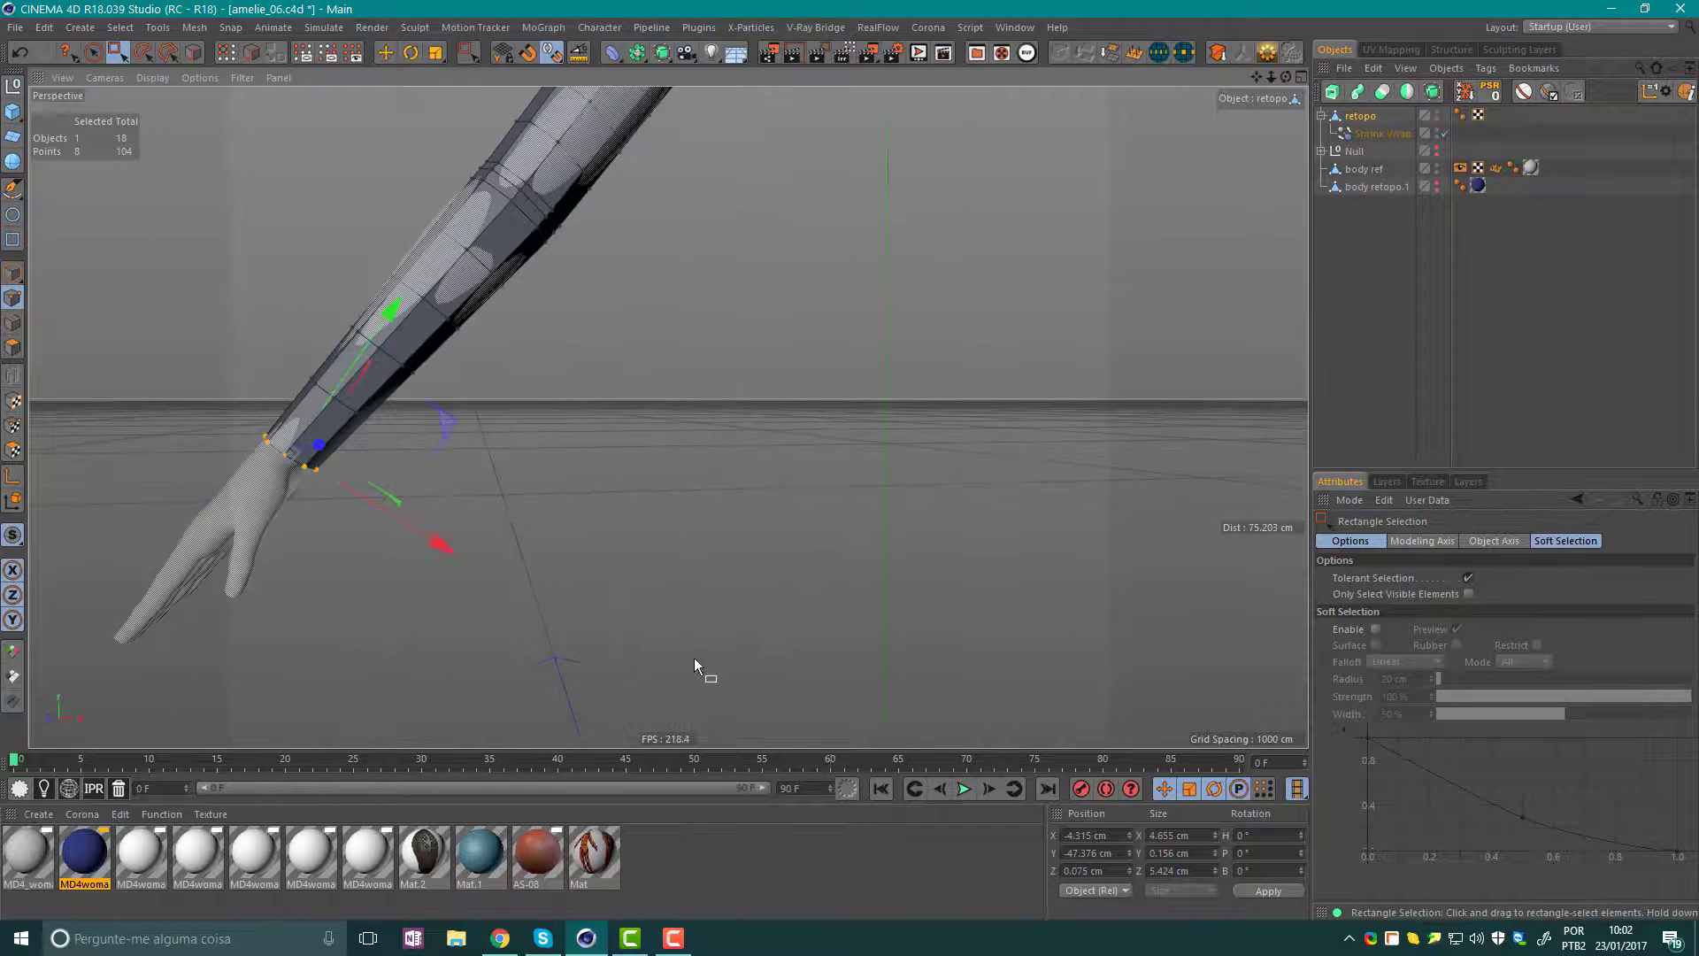
{"action": "mouse_move", "coordinate": [703, 502]}
{"action": "left_mouse_down", "text": "alt"}
{"action": "mouse_move", "coordinate": [582, 311]}
{"action": "mouse_move", "coordinate": [577, 331]}
{"action": "left_mouse_up", "text": "alt"}
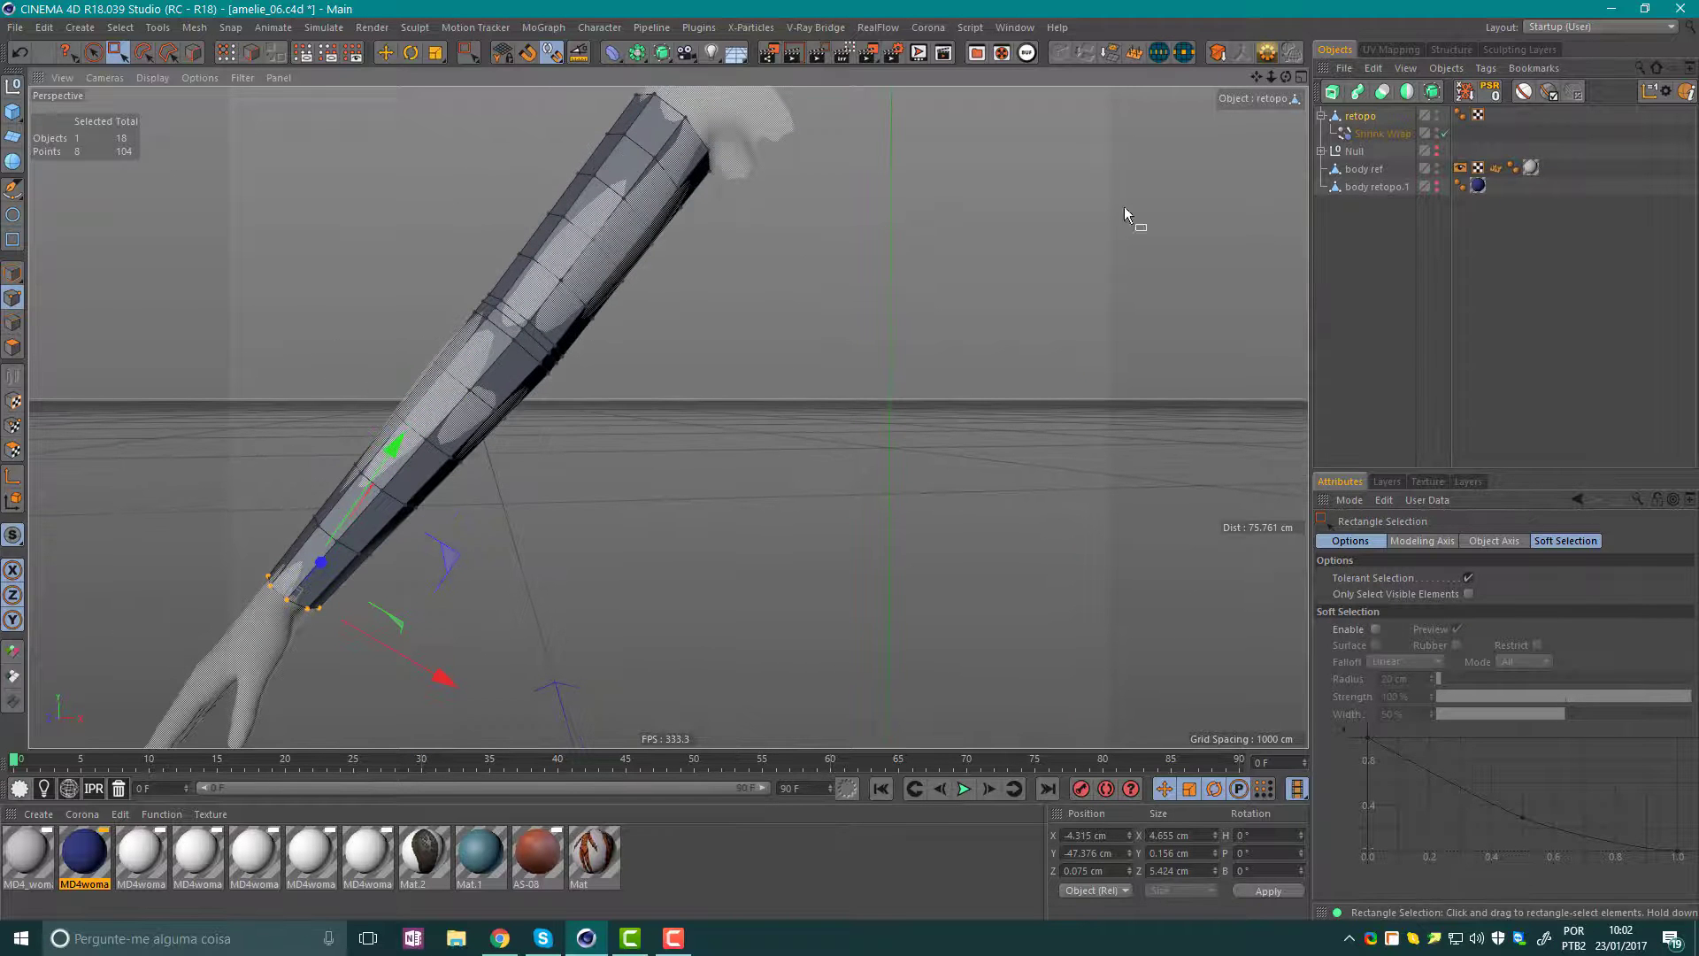
{"action": "left_click", "coordinate": [12, 273]}
{"action": "mouse_move", "coordinate": [507, 374]}
{"action": "left_mouse_down", "text": "alt"}
{"action": "mouse_move", "coordinate": [815, 412]}
{"action": "mouse_move", "coordinate": [637, 485]}
{"action": "mouse_move", "coordinate": [466, 316]}
{"action": "left_mouse_up", "text": "alt"}
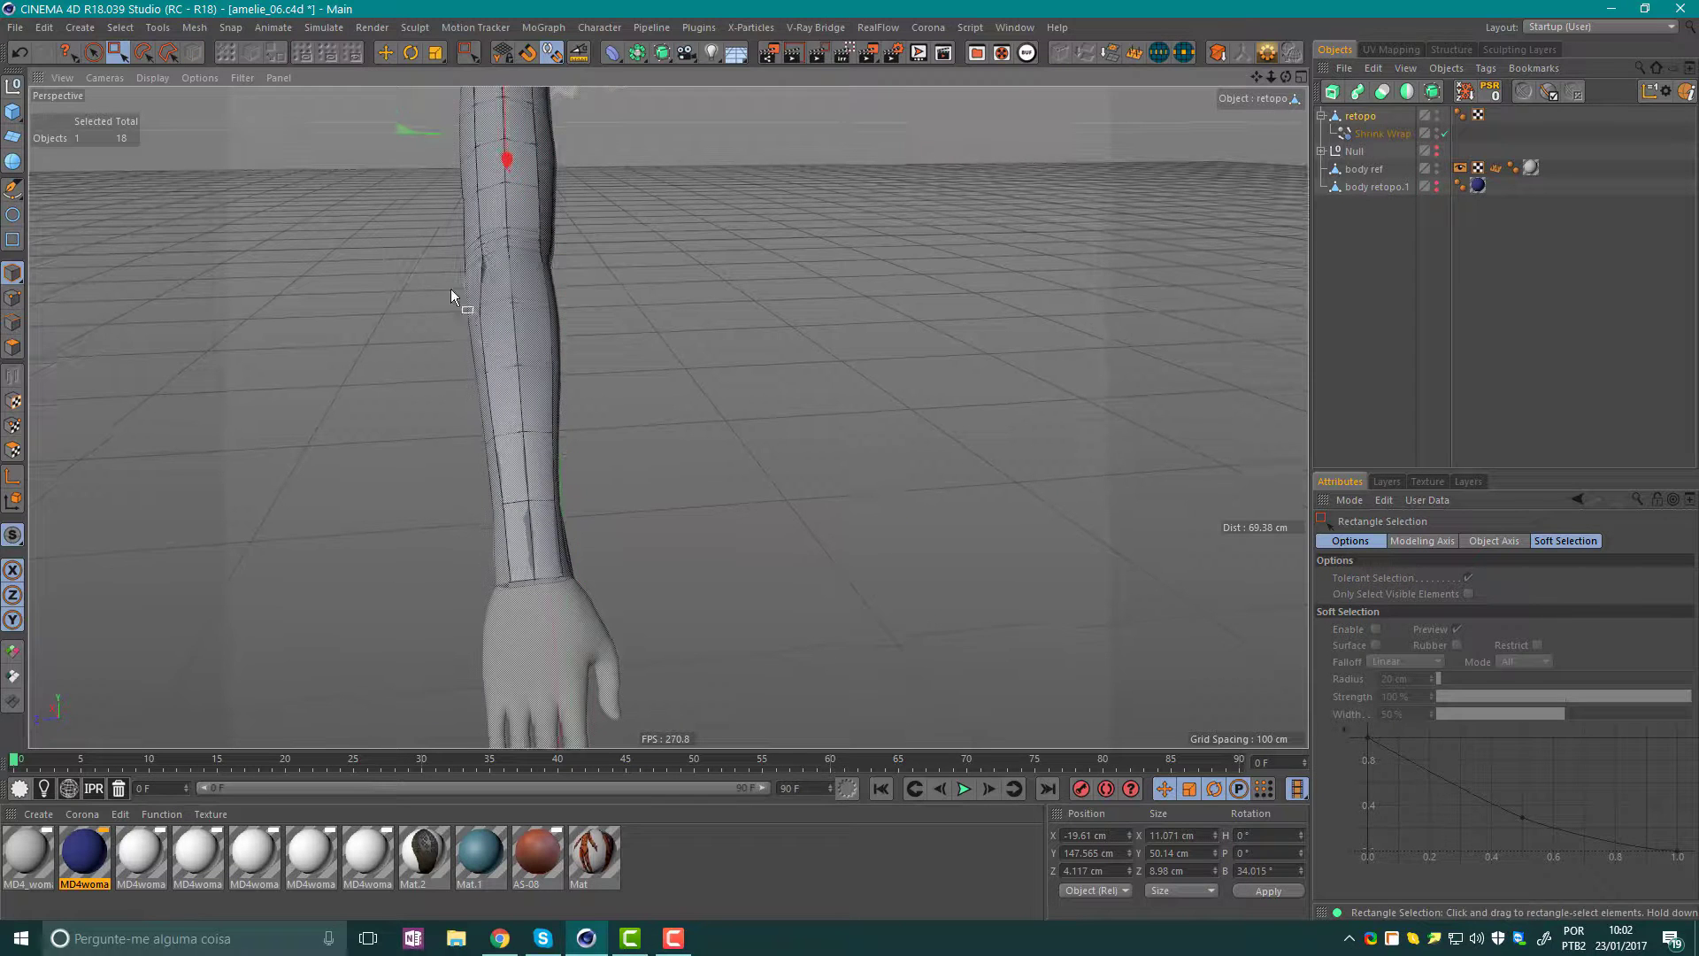
{"action": "mouse_move", "coordinate": [573, 180]}
{"action": "left_mouse_down", "text": "alt"}
{"action": "mouse_move", "coordinate": [347, 212]}
{"action": "mouse_move", "coordinate": [511, 181]}
{"action": "mouse_move", "coordinate": [554, 324]}
{"action": "mouse_move", "coordinate": [530, 278]}
{"action": "left_mouse_up", "text": "alt"}
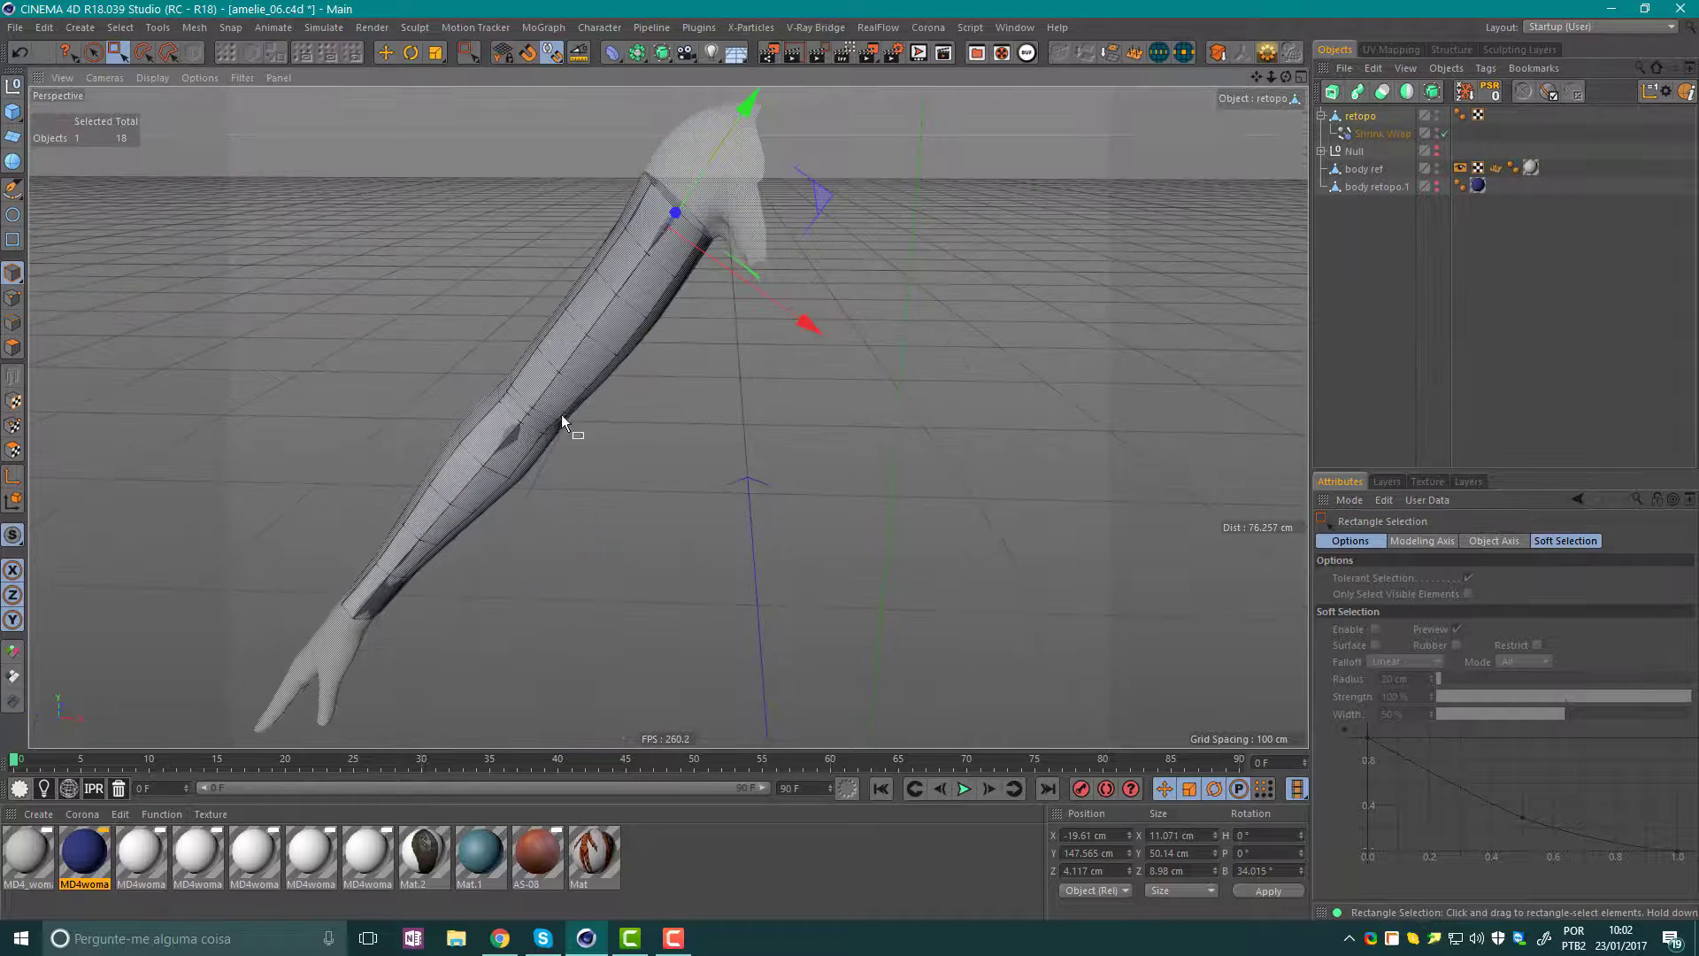
{"action": "mouse_move", "coordinate": [511, 461]}
{"action": "left_mouse_down", "text": "alt"}
{"action": "mouse_move", "coordinate": [534, 411]}
{"action": "mouse_move", "coordinate": [559, 410]}
{"action": "left_mouse_up", "text": "alt"}
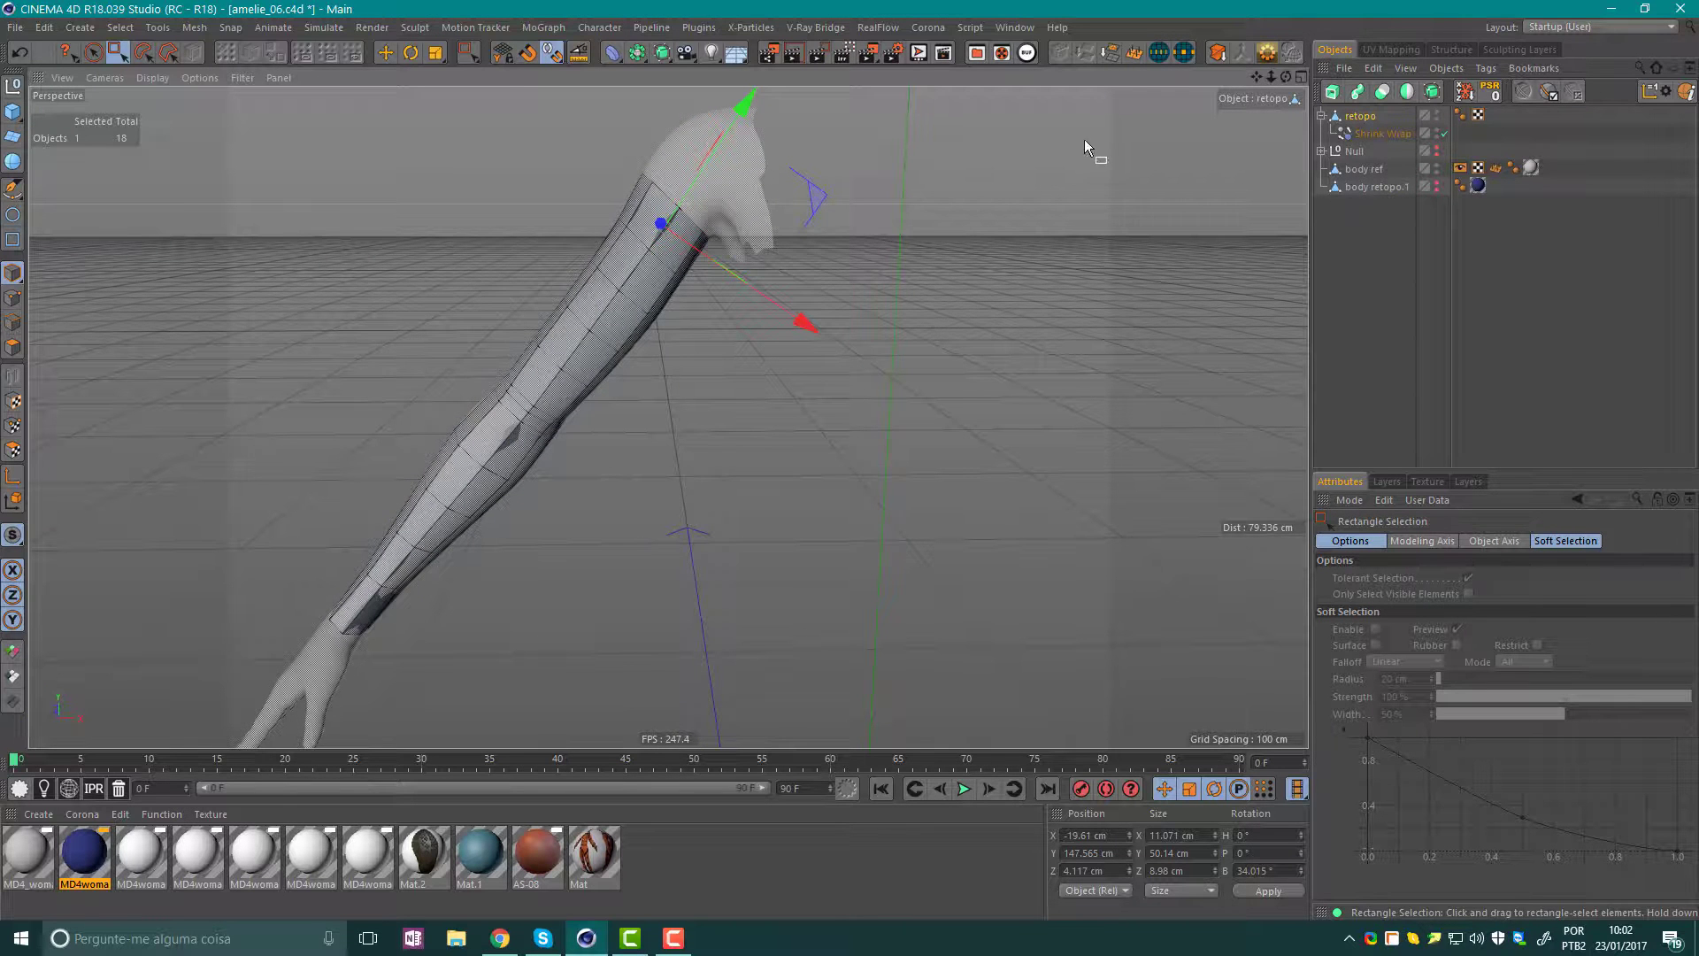
{"action": "middle_click_drag", "start_coordinate": [430, 372], "coordinate": [768, 357], "text": "alt"}
{"action": "left_click_drag", "start_coordinate": [729, 270], "coordinate": [796, 257], "text": "alt"}
{"action": "right_click", "coordinate": [1366, 119]}
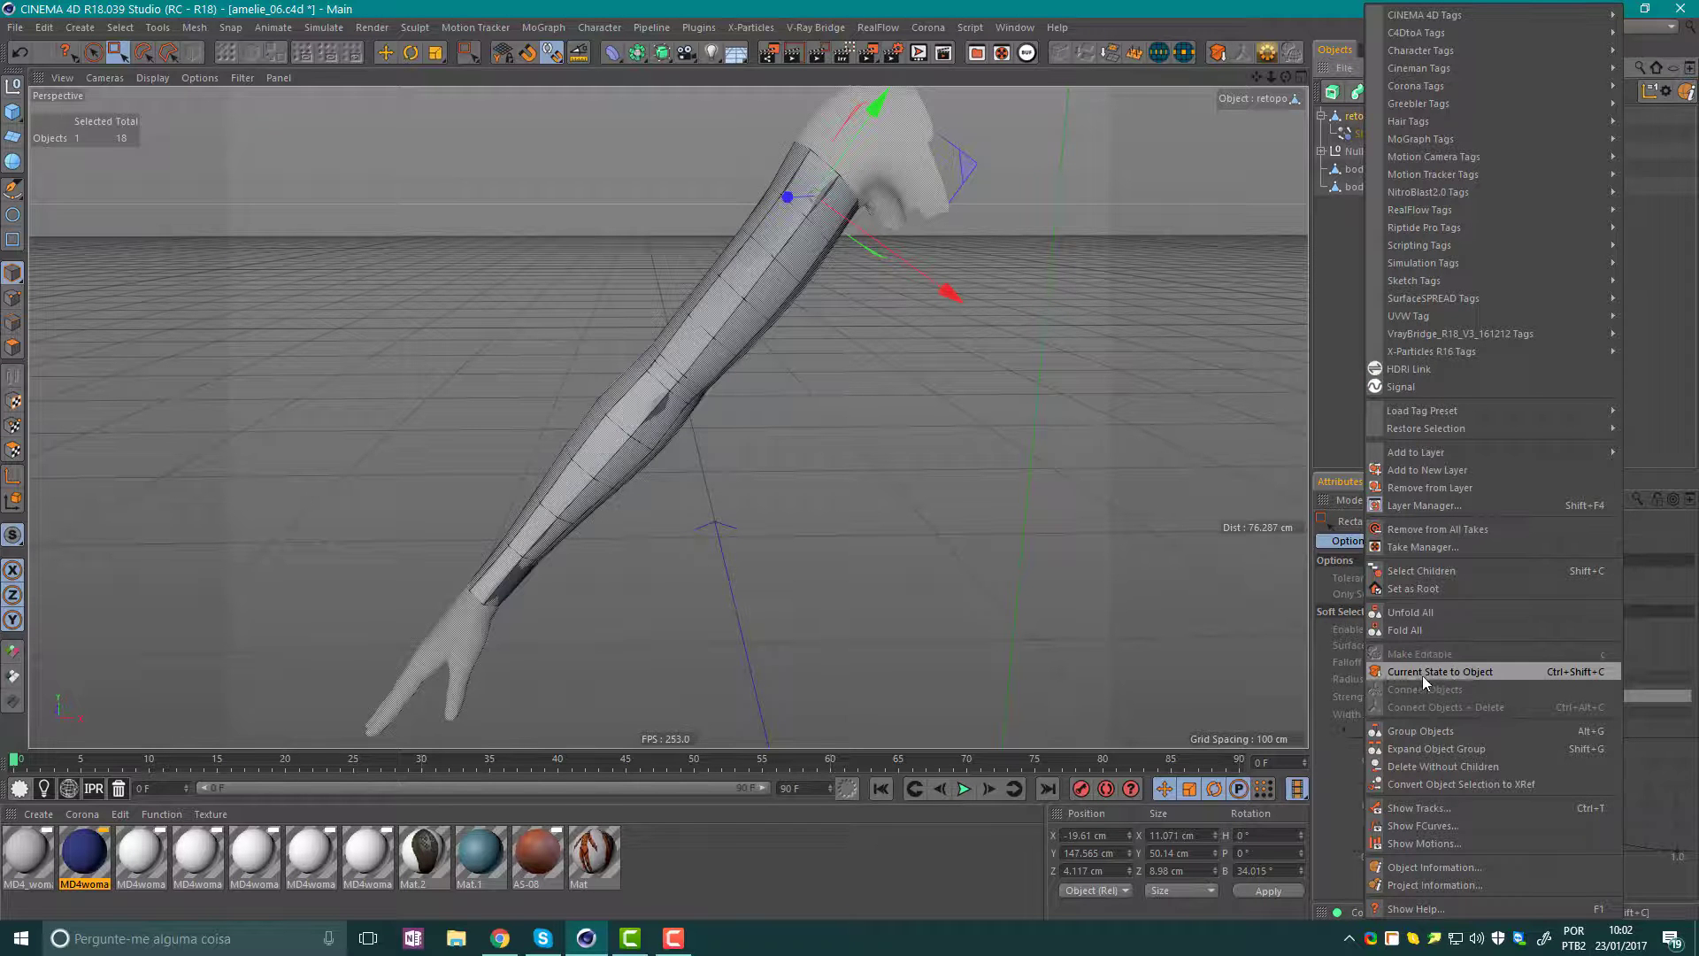
{"action": "left_click", "coordinate": [794, 471]}
{"action": "scroll", "coordinate": [620, 398], "scroll_direction": "up", "scroll_amount": 3}
In Edge mode, ring-select two adjacent edge rings around the retopo sleeve.
{"action": "left_click", "coordinate": [12, 297]}
{"action": "left_click", "coordinate": [1405, 118]}
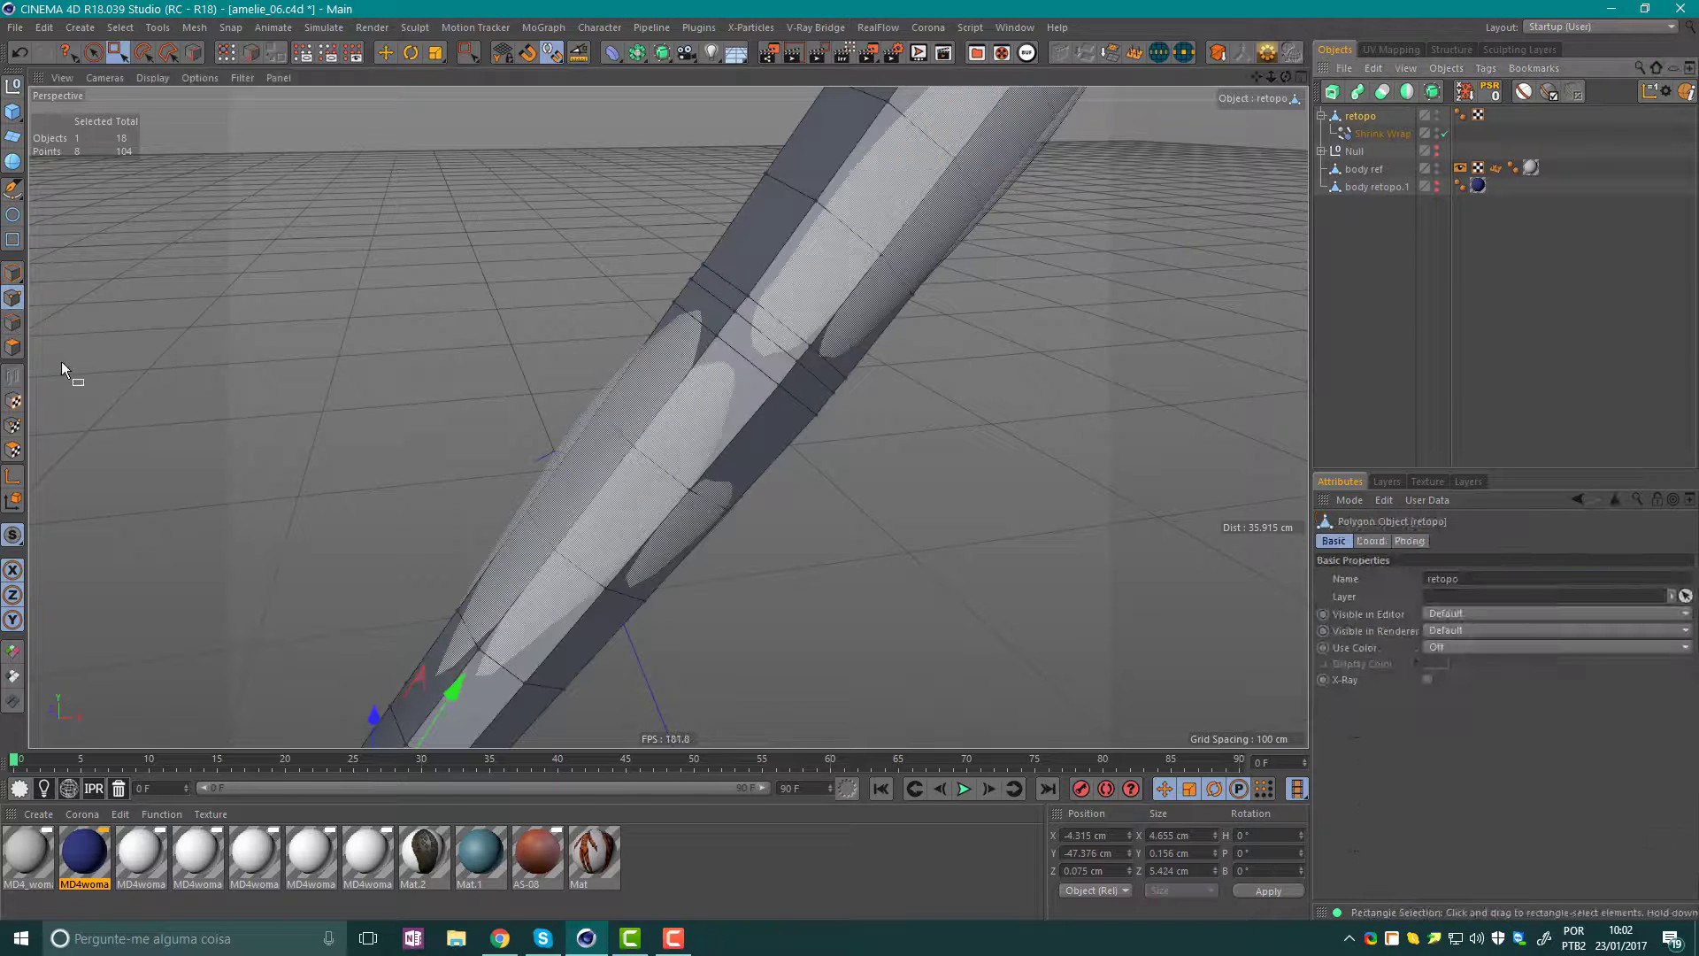
{"action": "left_click", "coordinate": [12, 322]}
{"action": "key", "text": "e"}
{"action": "left_click", "coordinate": [736, 443]}
{"action": "key", "text": "u"}
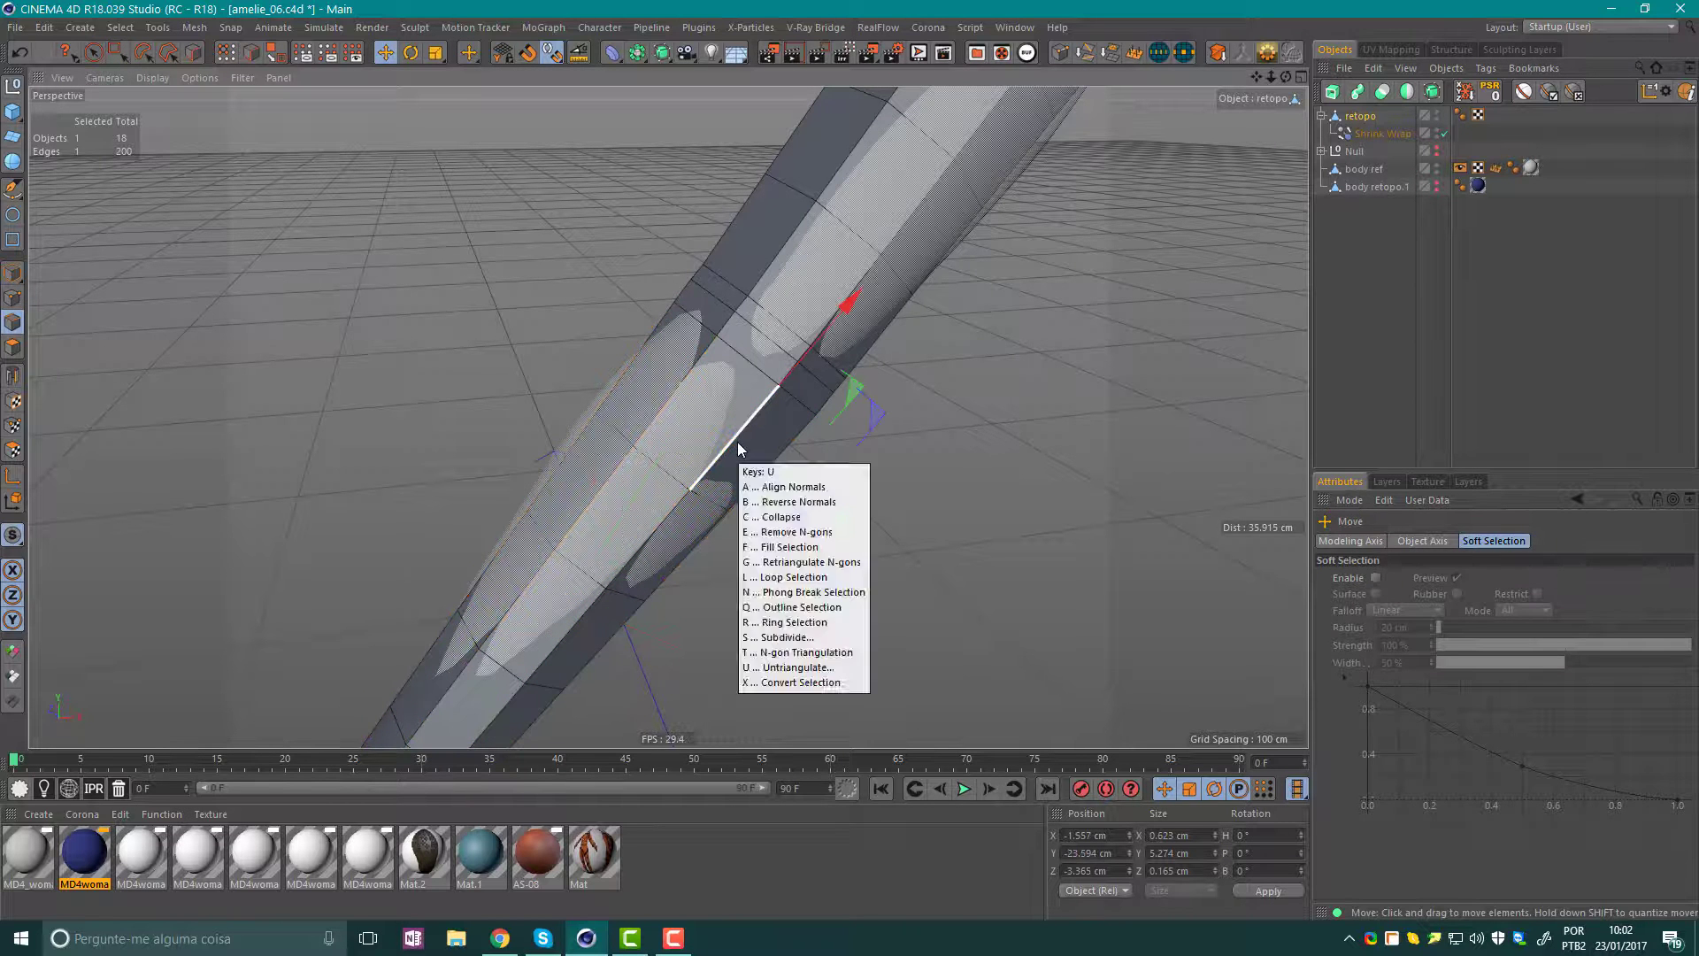
{"action": "key", "text": "b"}
{"action": "left_click", "coordinate": [690, 409]}
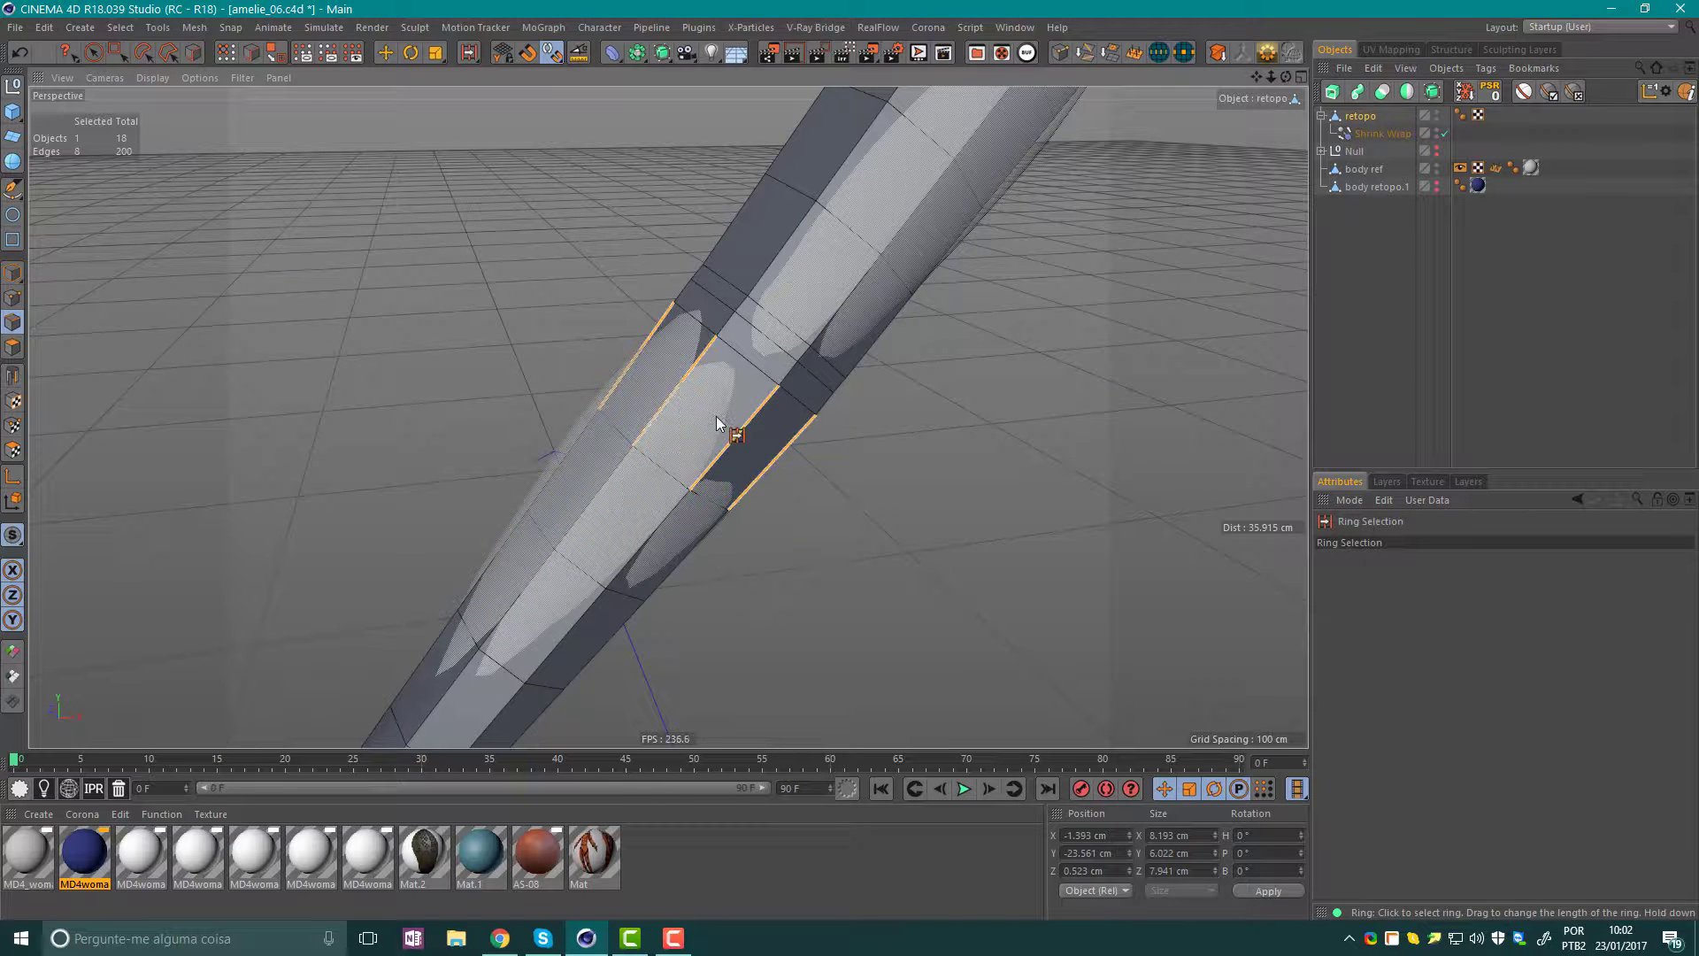
{"action": "left_click", "coordinate": [715, 415], "text": "shift"}
Select the edge loop, dismiss the commands menu, and clear the edge selection.
{"action": "left_click_drag", "start_coordinate": [736, 445], "coordinate": [707, 416], "text": "alt"}
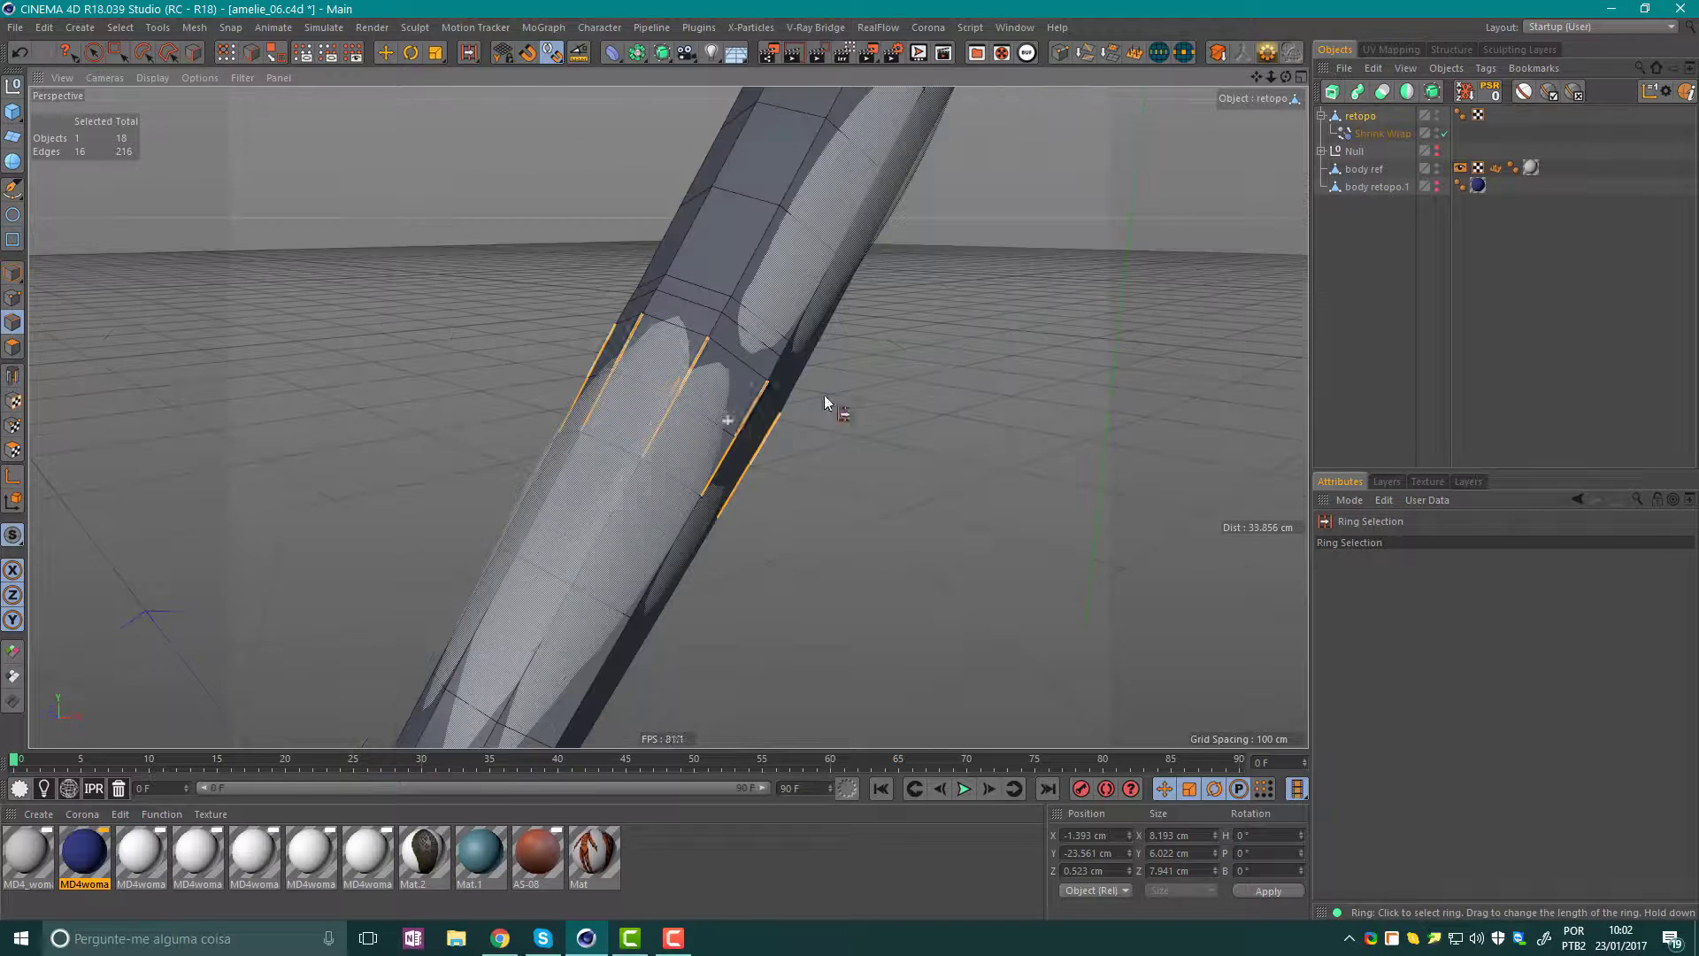
{"action": "key", "text": "e"}
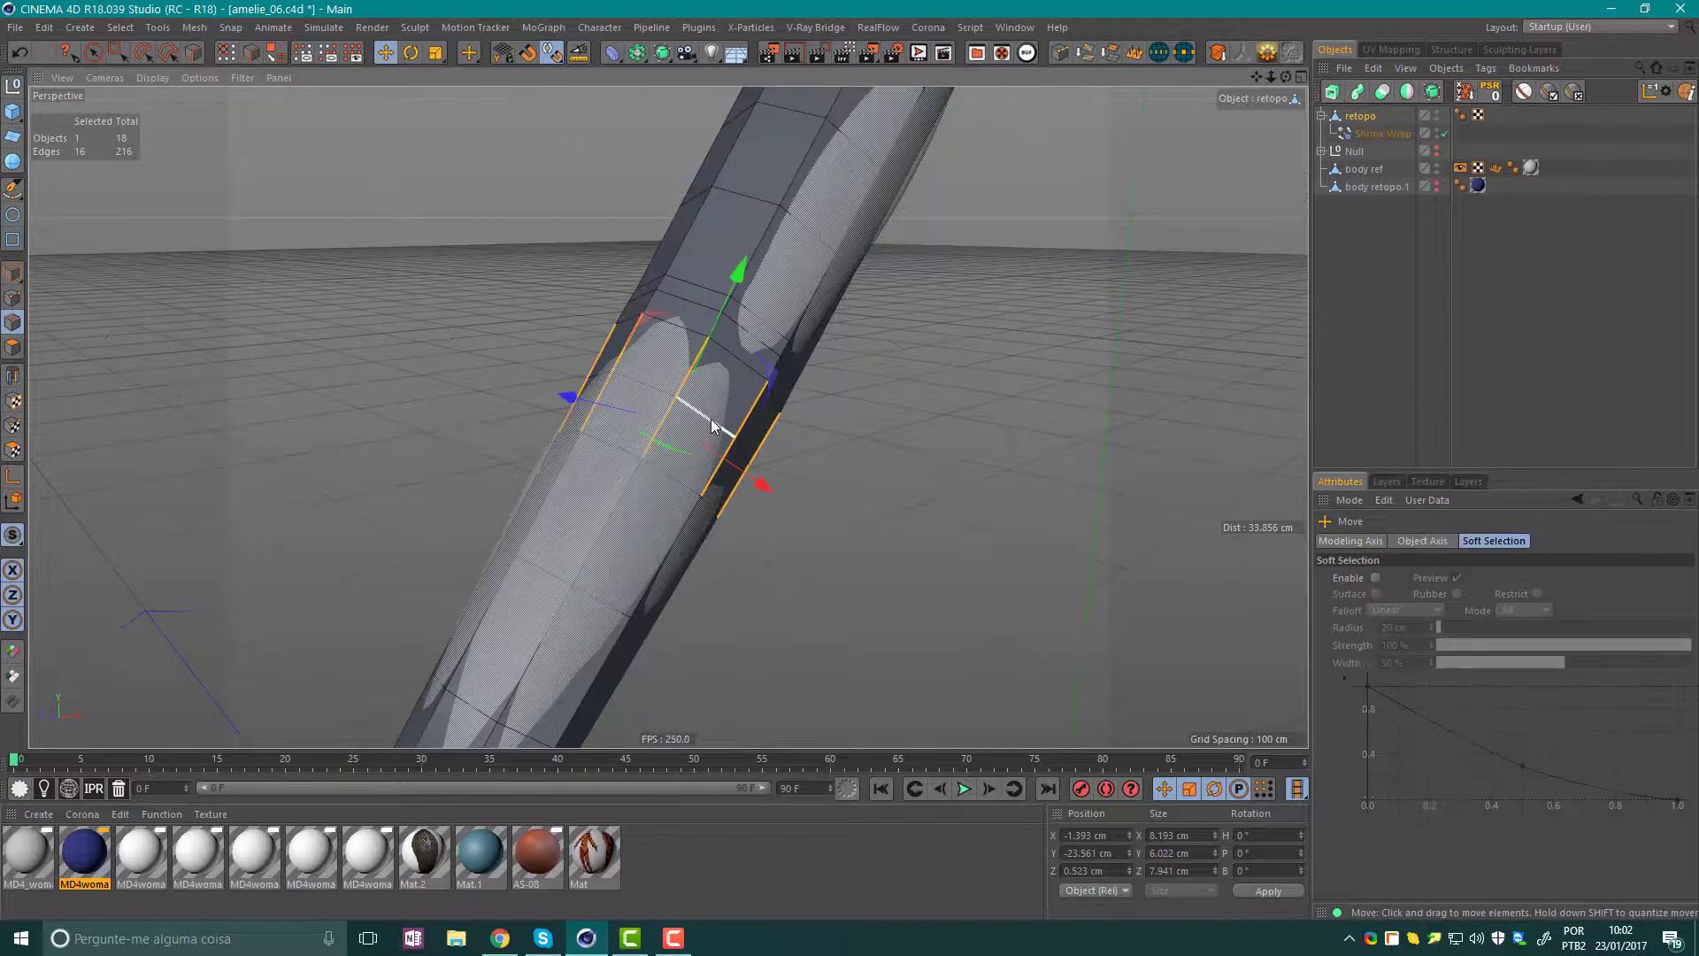
{"action": "double_click", "coordinate": [709, 417]}
{"action": "right_click", "coordinate": [834, 422]}
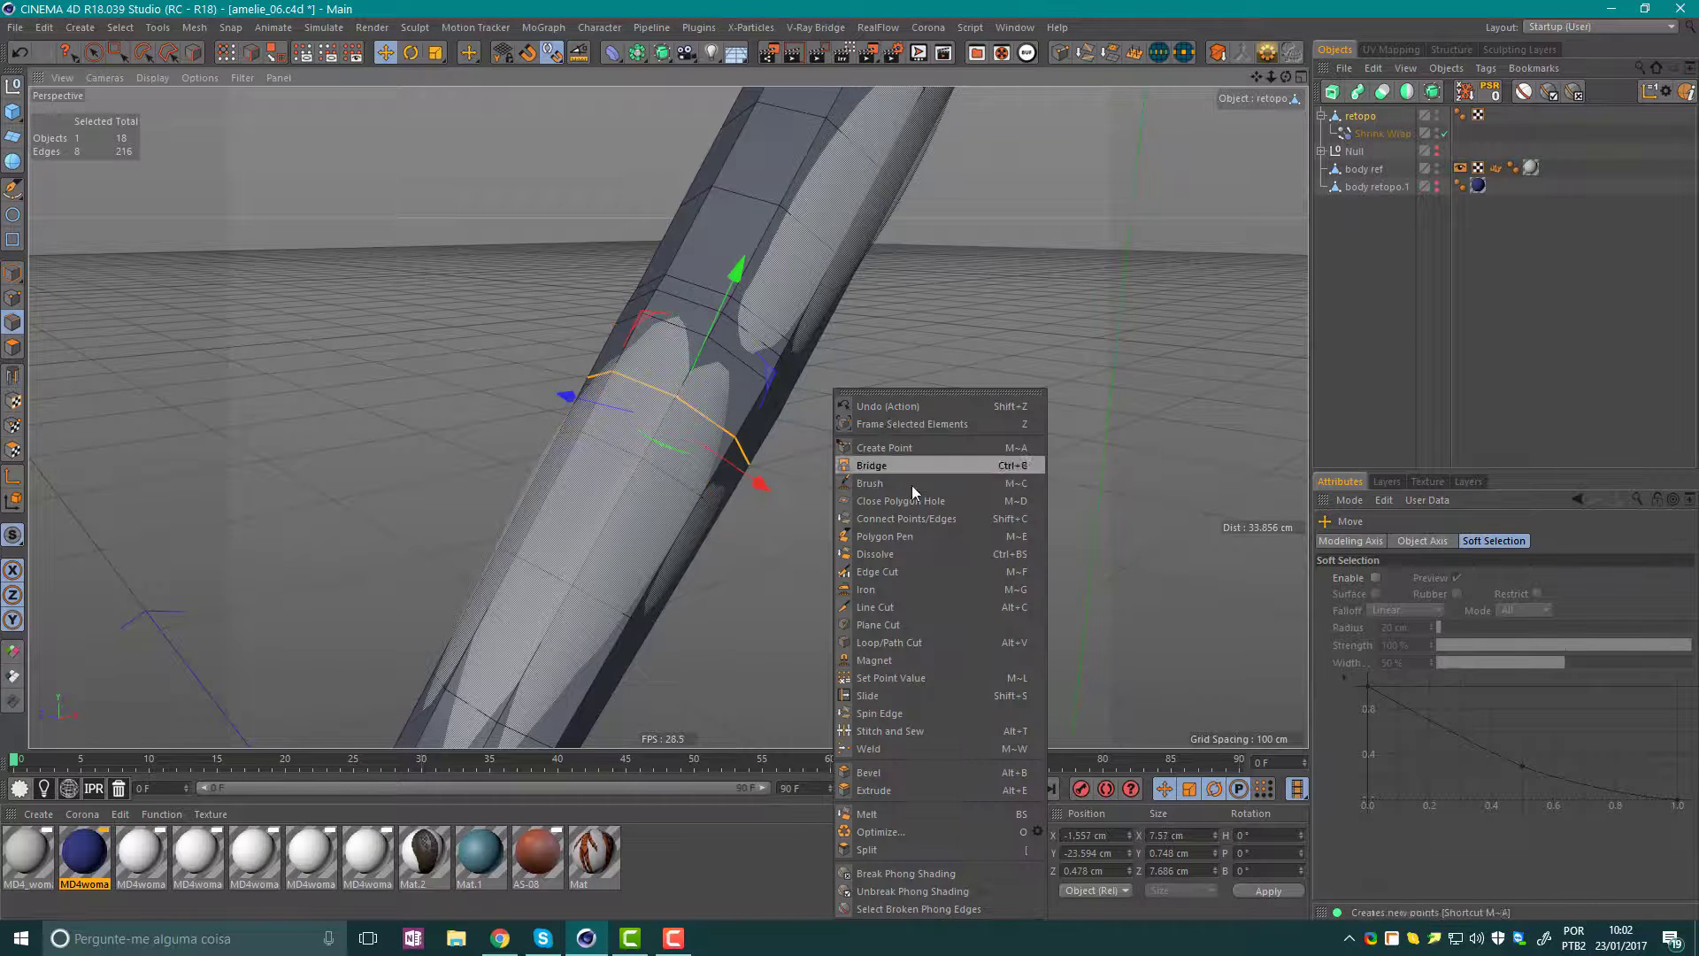
{"action": "left_click", "coordinate": [931, 518]}
{"action": "mouse_move", "coordinate": [725, 425]}
{"action": "left_mouse_down", "text": "alt"}
{"action": "mouse_move", "coordinate": [580, 396]}
{"action": "mouse_move", "coordinate": [994, 481]}
{"action": "left_mouse_up", "text": "alt"}
{"action": "key", "text": "Return"}
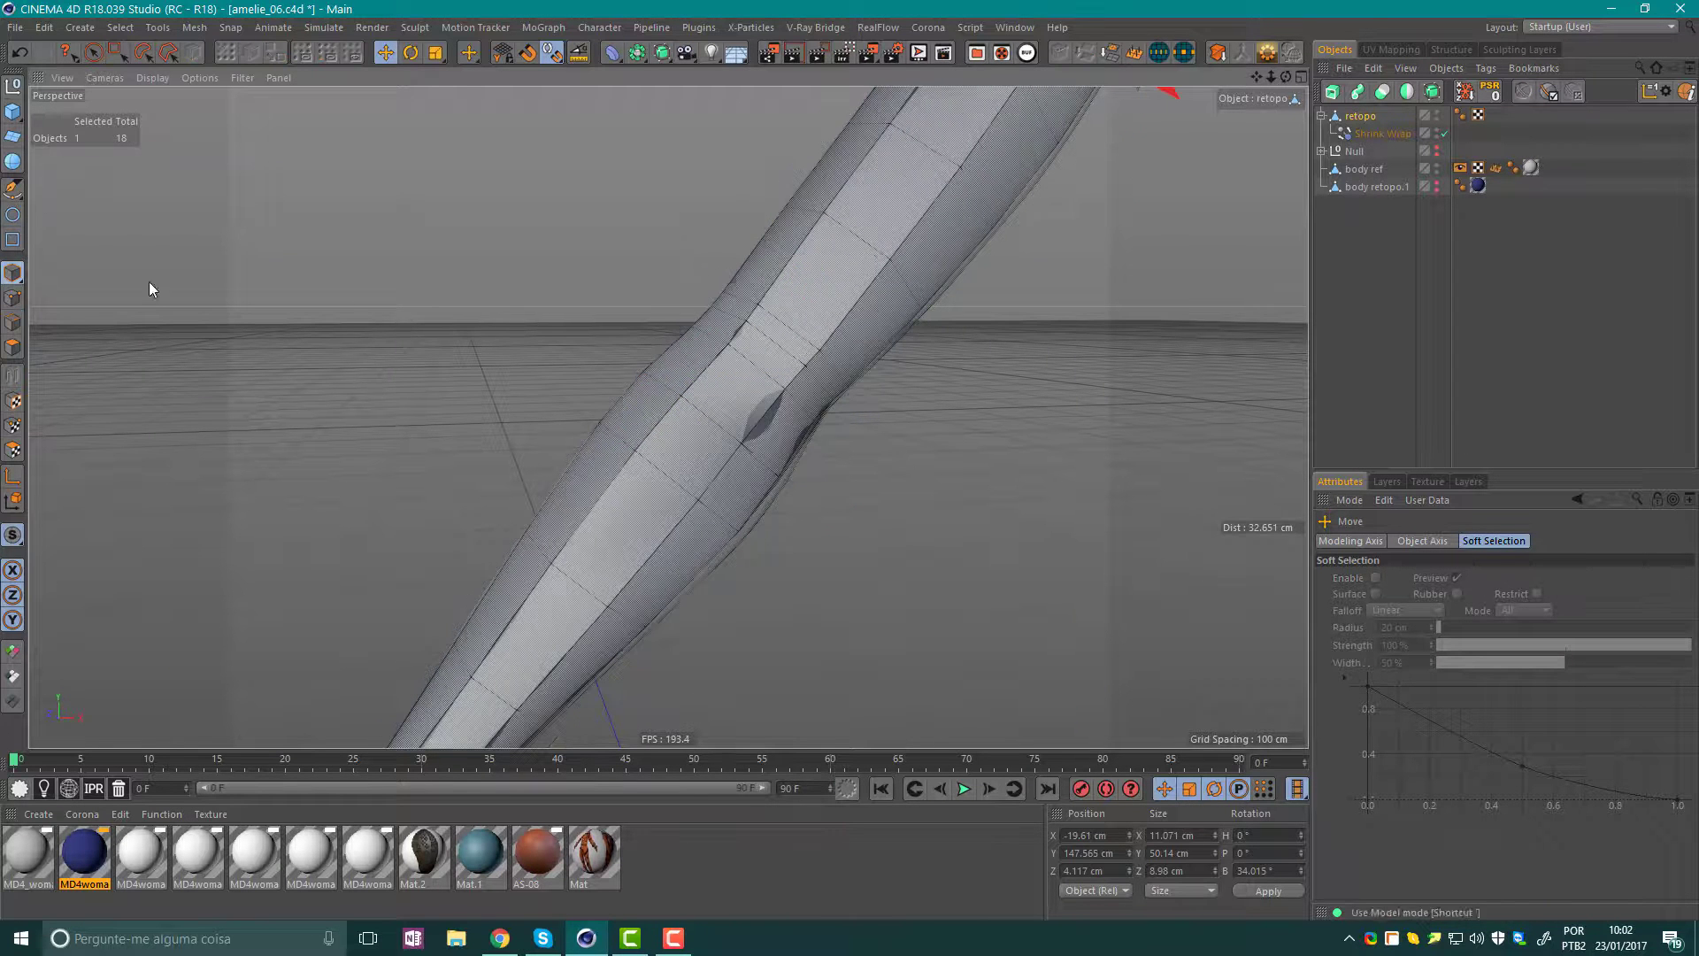
{"action": "mouse_move", "coordinate": [819, 448]}
{"action": "left_mouse_down", "text": "alt"}
{"action": "mouse_move", "coordinate": [678, 400]}
{"action": "mouse_move", "coordinate": [936, 458]}
{"action": "mouse_move", "coordinate": [1117, 433]}
{"action": "mouse_move", "coordinate": [683, 418]}
{"action": "mouse_move", "coordinate": [689, 384]}
{"action": "mouse_move", "coordinate": [731, 345]}
{"action": "mouse_move", "coordinate": [757, 246]}
{"action": "mouse_move", "coordinate": [913, 202]}
{"action": "left_mouse_up", "text": "alt"}
Bake retopo with Current State to Object and delete the original retopo with its Shrink Wrap.
{"action": "right_click", "coordinate": [1367, 118]}
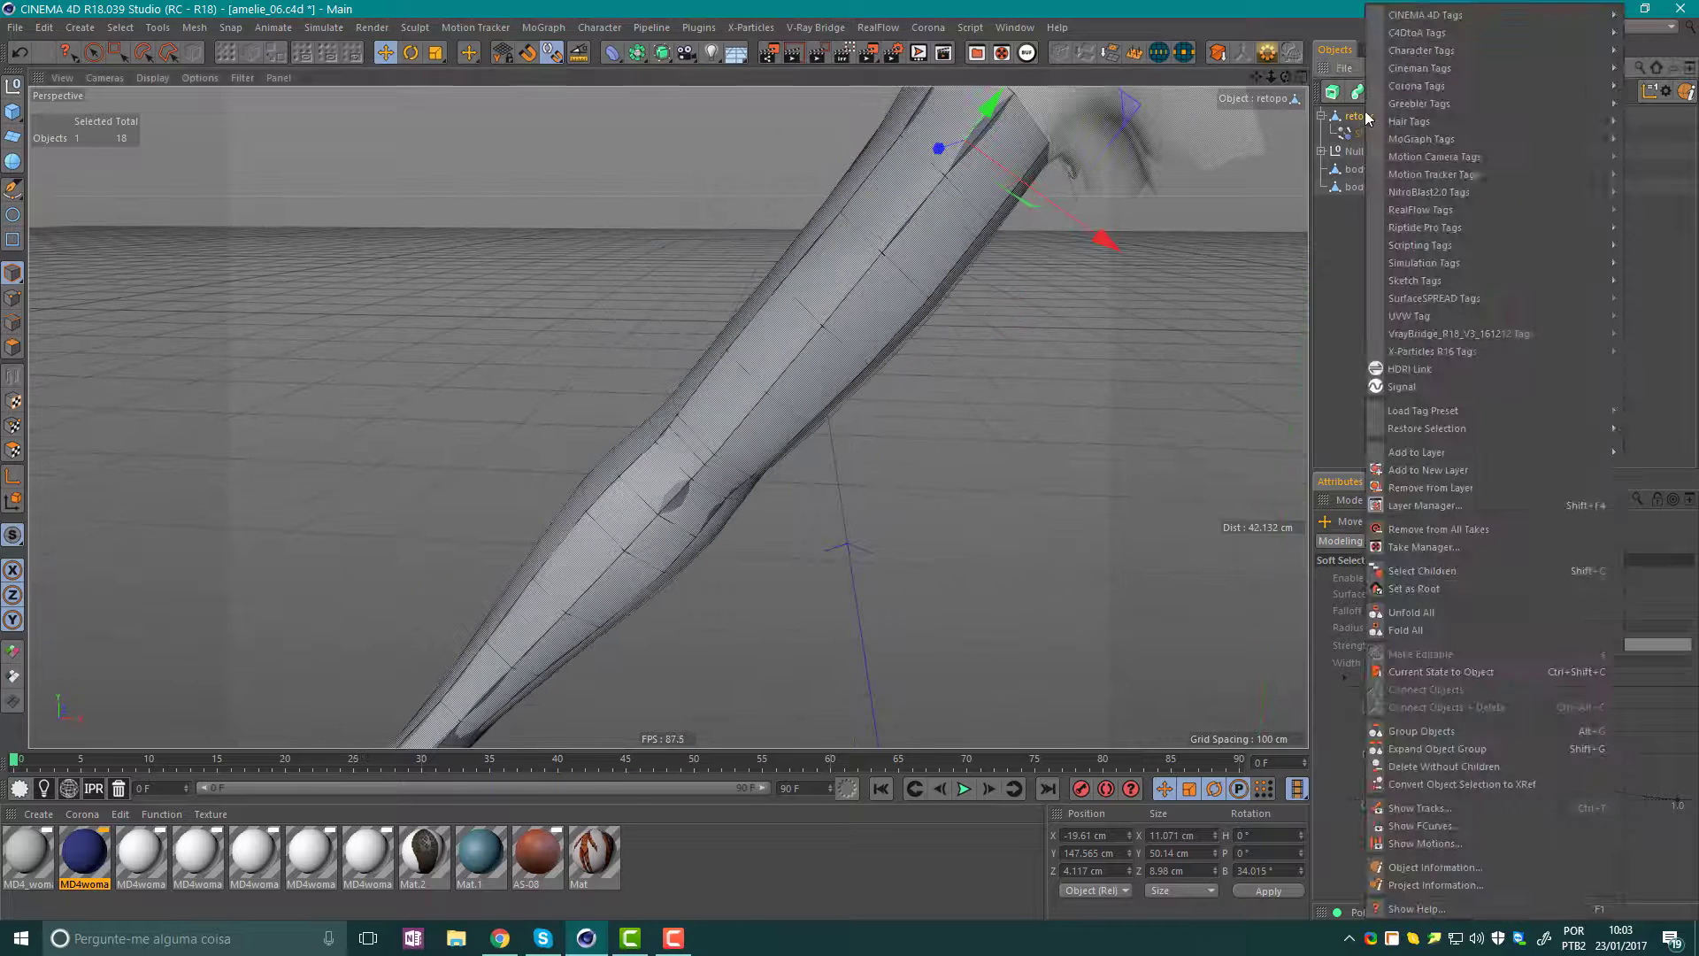
{"action": "left_click", "coordinate": [1427, 672]}
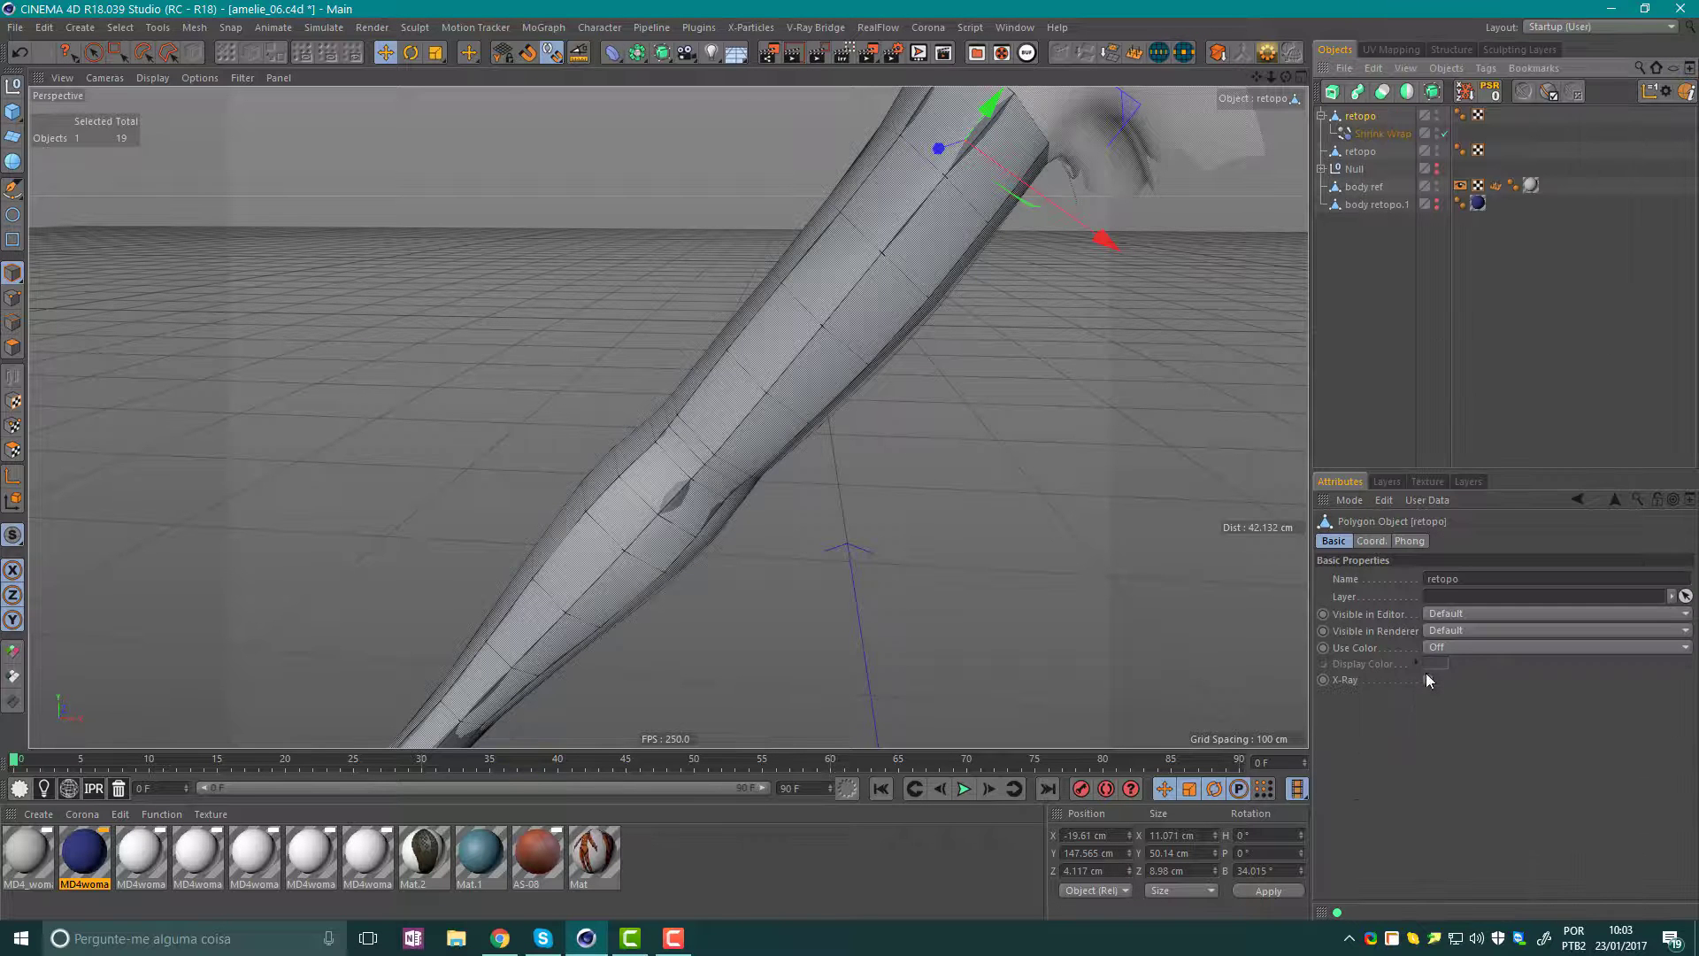
{"action": "left_click", "coordinate": [1361, 151]}
{"action": "left_click", "coordinate": [1367, 116]}
{"action": "key", "text": "Delete"}
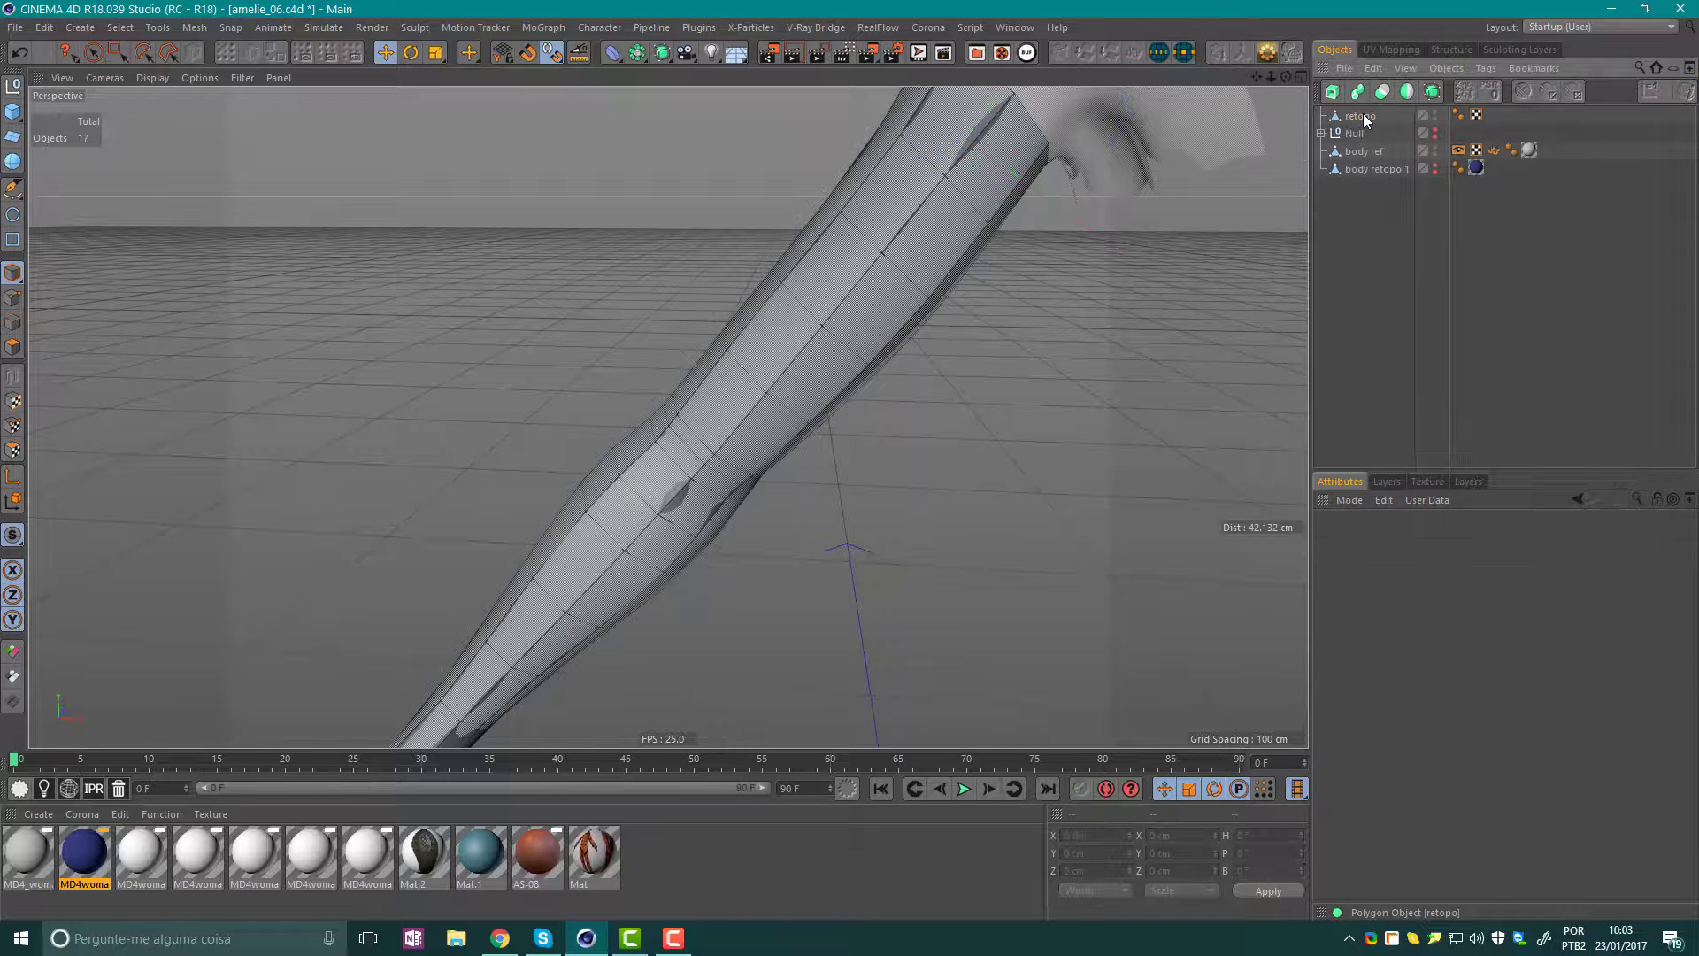
{"action": "left_click", "coordinate": [1360, 117]}
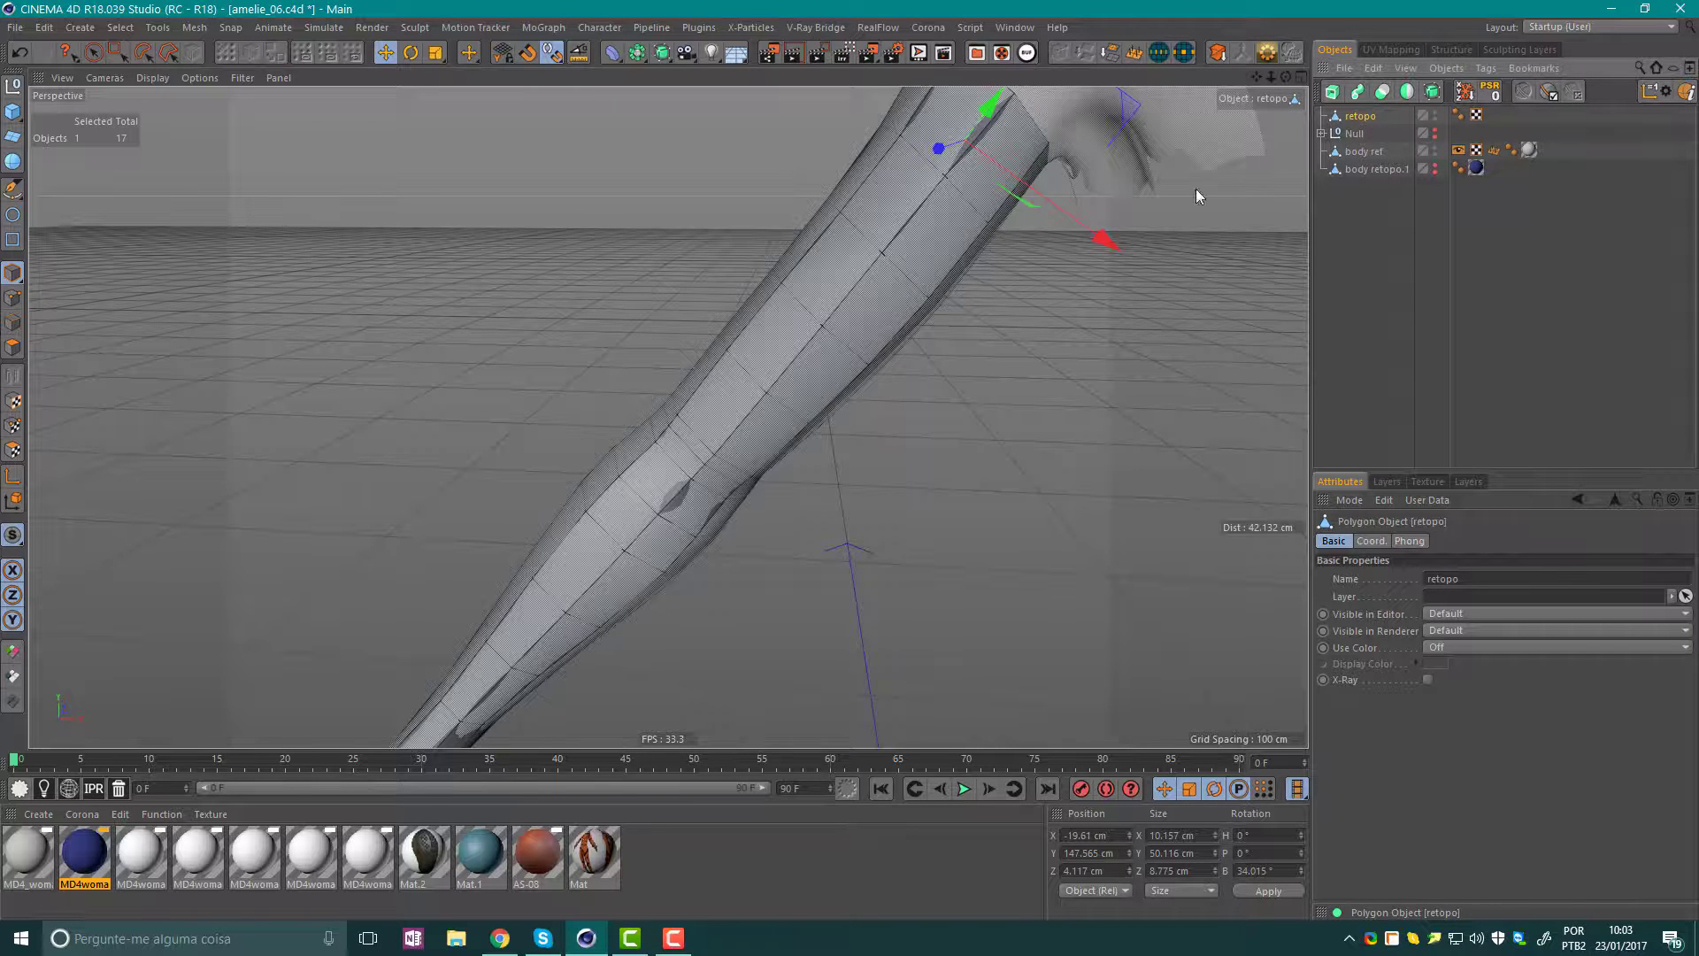
{"action": "left_click_drag", "start_coordinate": [707, 283], "coordinate": [684, 296], "text": "alt"}
{"action": "mouse_move", "coordinate": [517, 277]}
{"action": "left_mouse_down", "text": "alt"}
{"action": "mouse_move", "coordinate": [788, 332]}
{"action": "mouse_move", "coordinate": [872, 380]}
{"action": "mouse_move", "coordinate": [836, 363]}
{"action": "left_mouse_up", "text": "alt"}
{"action": "mouse_move", "coordinate": [705, 563]}
{"action": "left_mouse_down", "text": "alt"}
{"action": "mouse_move", "coordinate": [724, 338]}
{"action": "mouse_move", "coordinate": [650, 453]}
{"action": "left_mouse_up", "text": "alt"}
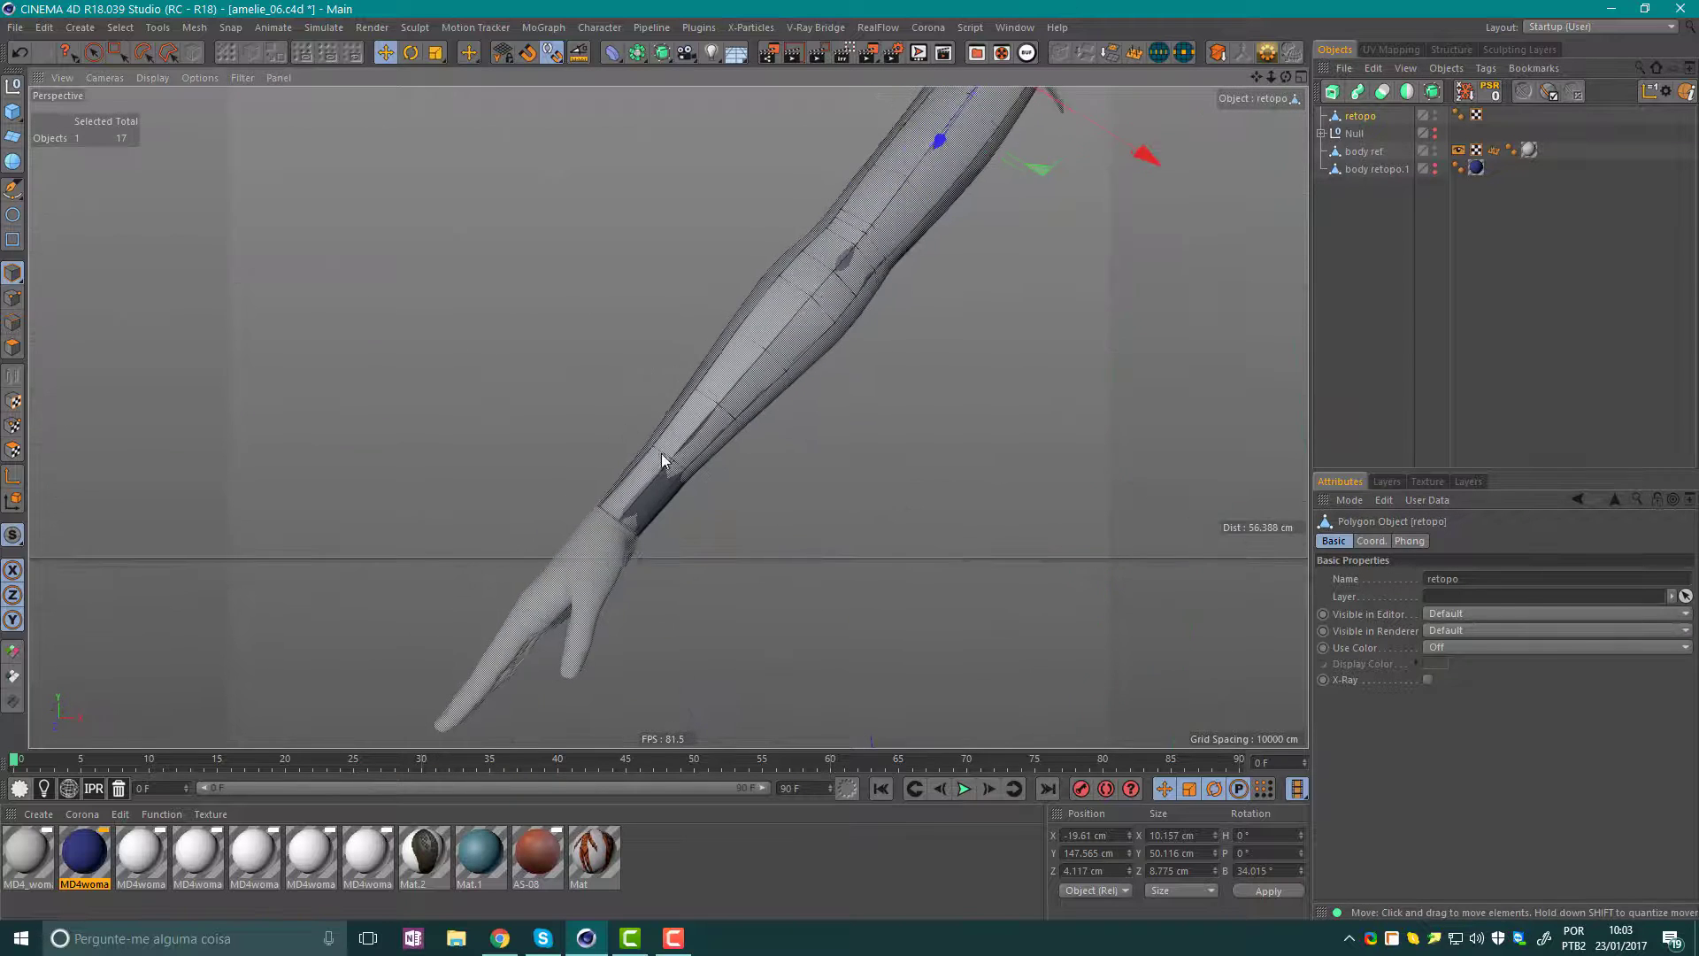
In Edge mode, select the whole edge loop near the sleeve's wrist.
{"action": "scroll", "coordinate": [792, 459], "scroll_direction": "up", "scroll_amount": 3}
{"action": "scroll", "coordinate": [701, 355], "scroll_direction": "up", "scroll_amount": 3}
{"action": "mouse_move", "coordinate": [701, 354]}
{"action": "left_mouse_down", "text": "alt"}
{"action": "mouse_move", "coordinate": [554, 395]}
{"action": "mouse_move", "coordinate": [652, 448]}
{"action": "mouse_move", "coordinate": [1100, 532]}
{"action": "mouse_move", "coordinate": [448, 461]}
{"action": "left_mouse_up", "text": "alt"}
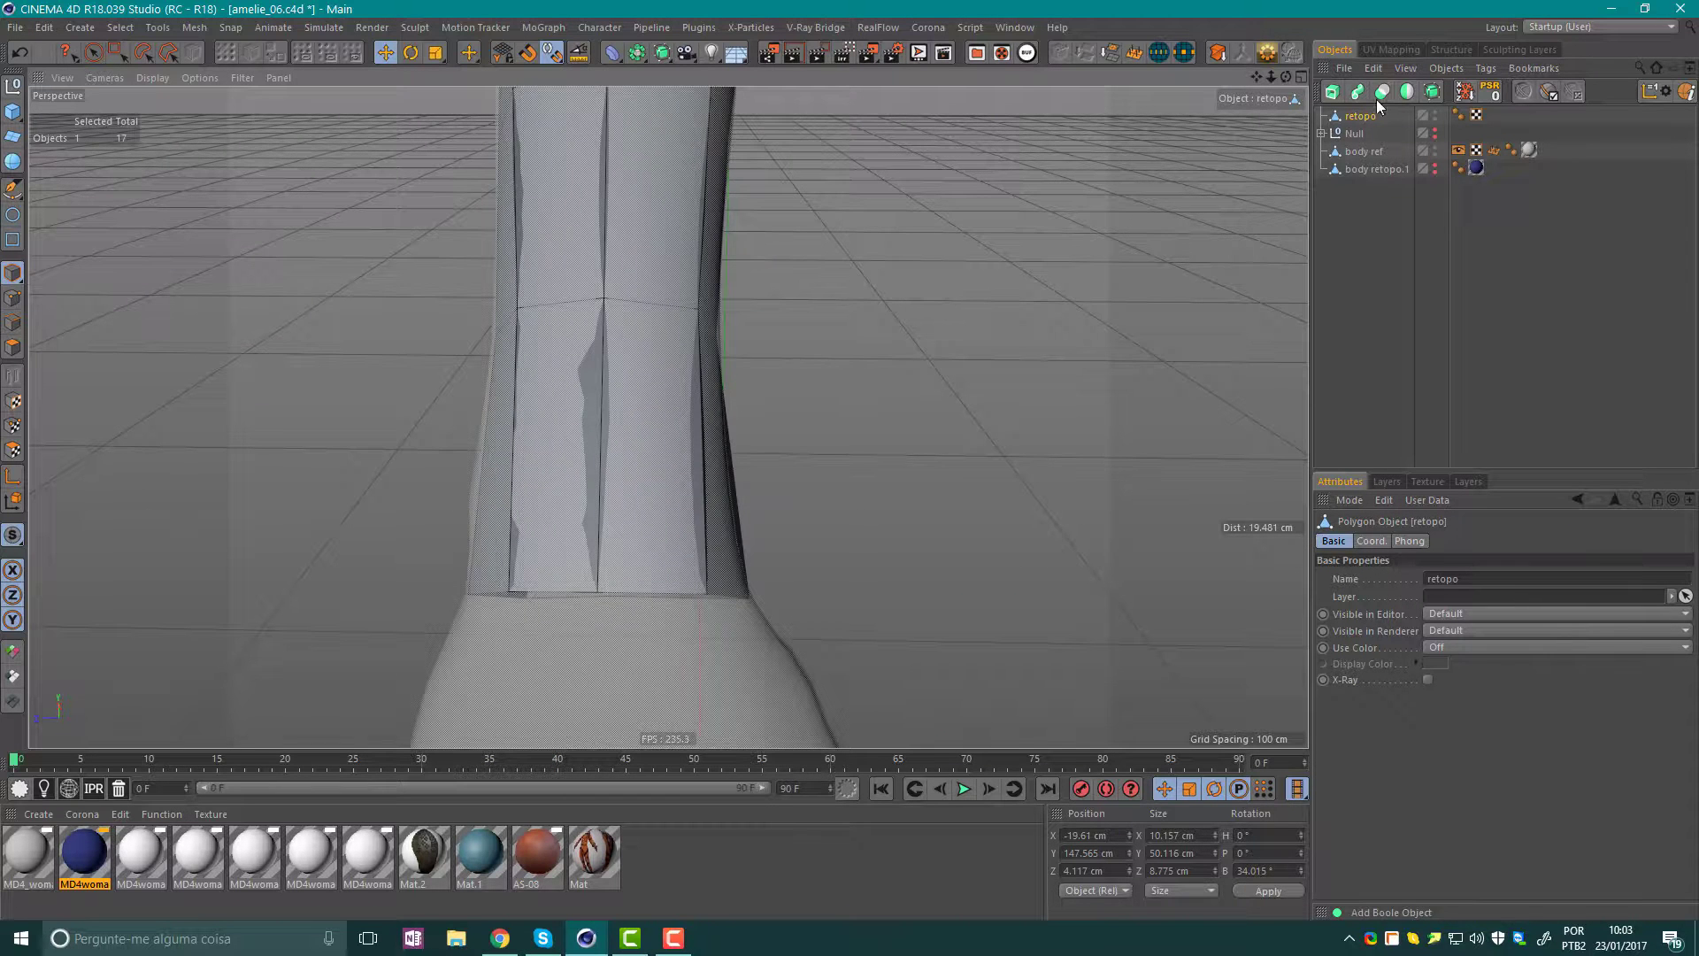
{"action": "mouse_move", "coordinate": [697, 299]}
{"action": "left_mouse_down", "text": "alt"}
{"action": "mouse_move", "coordinate": [385, 269]}
{"action": "mouse_move", "coordinate": [152, 300]}
{"action": "left_mouse_up", "text": "alt"}
{"action": "left_click", "coordinate": [13, 322]}
{"action": "right_click", "coordinate": [681, 445]}
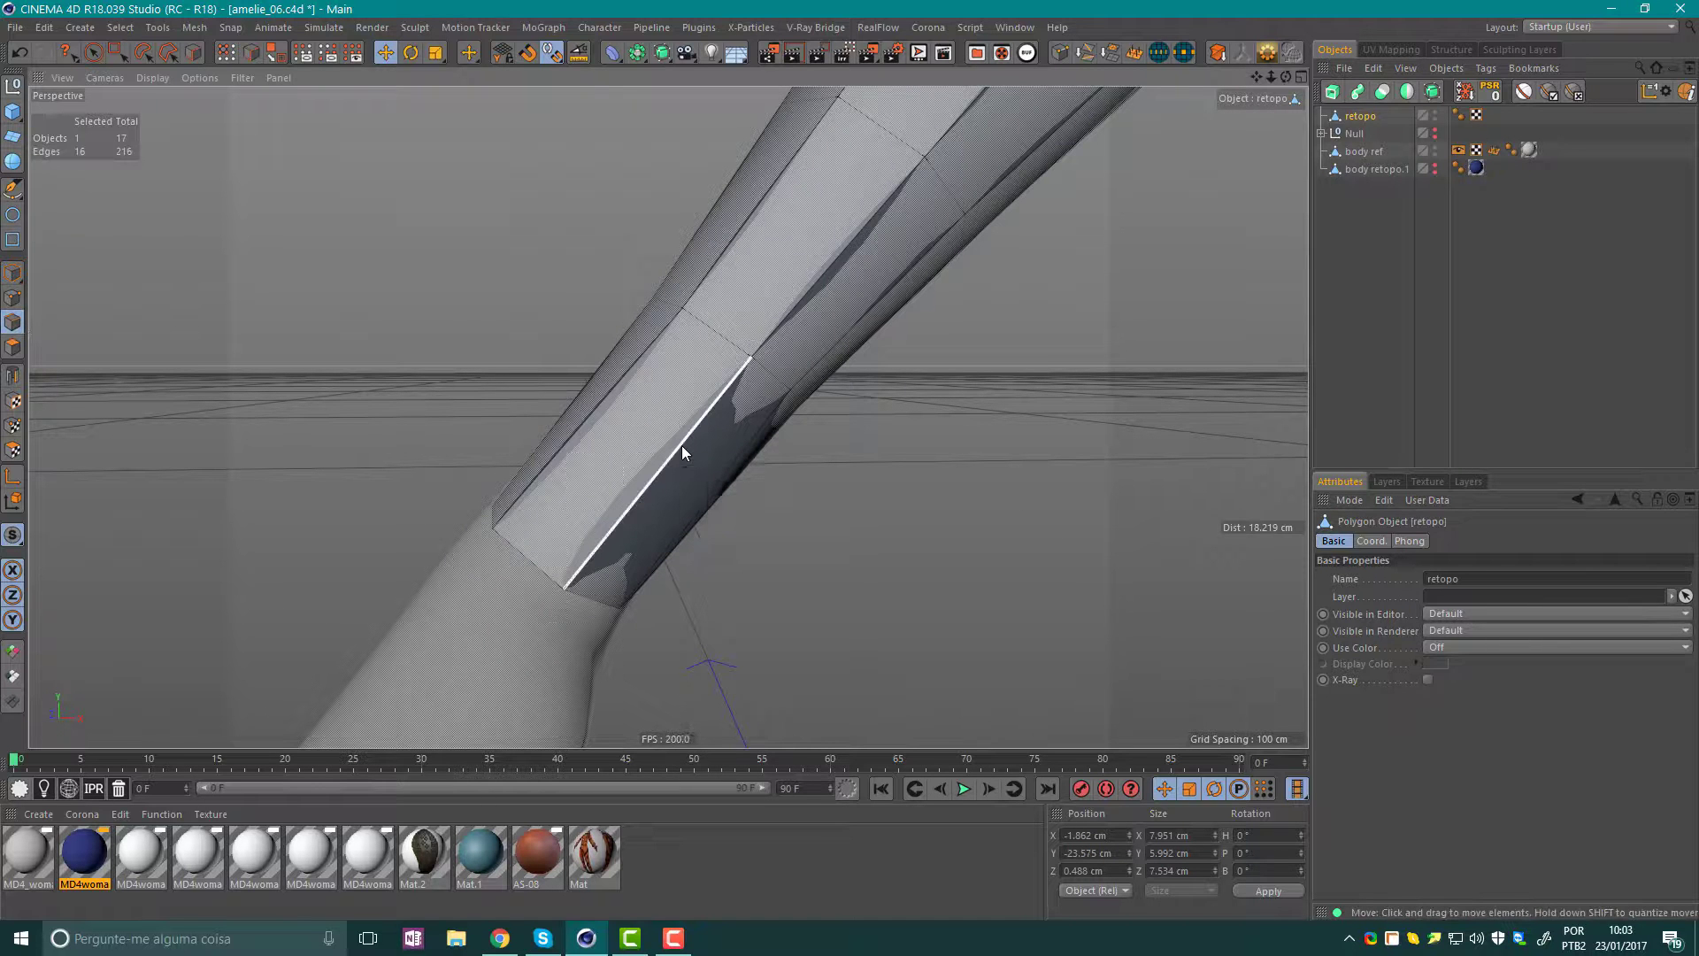
{"action": "left_click", "coordinate": [674, 450]}
{"action": "double_click", "coordinate": [721, 337]}
{"action": "mouse_move", "coordinate": [722, 337]}
{"action": "left_mouse_down", "text": "alt"}
{"action": "mouse_move", "coordinate": [827, 381]}
{"action": "mouse_move", "coordinate": [576, 295]}
{"action": "left_mouse_up", "text": "alt"}
{"action": "left_click_drag", "start_coordinate": [667, 320], "coordinate": [681, 320], "text": "alt"}
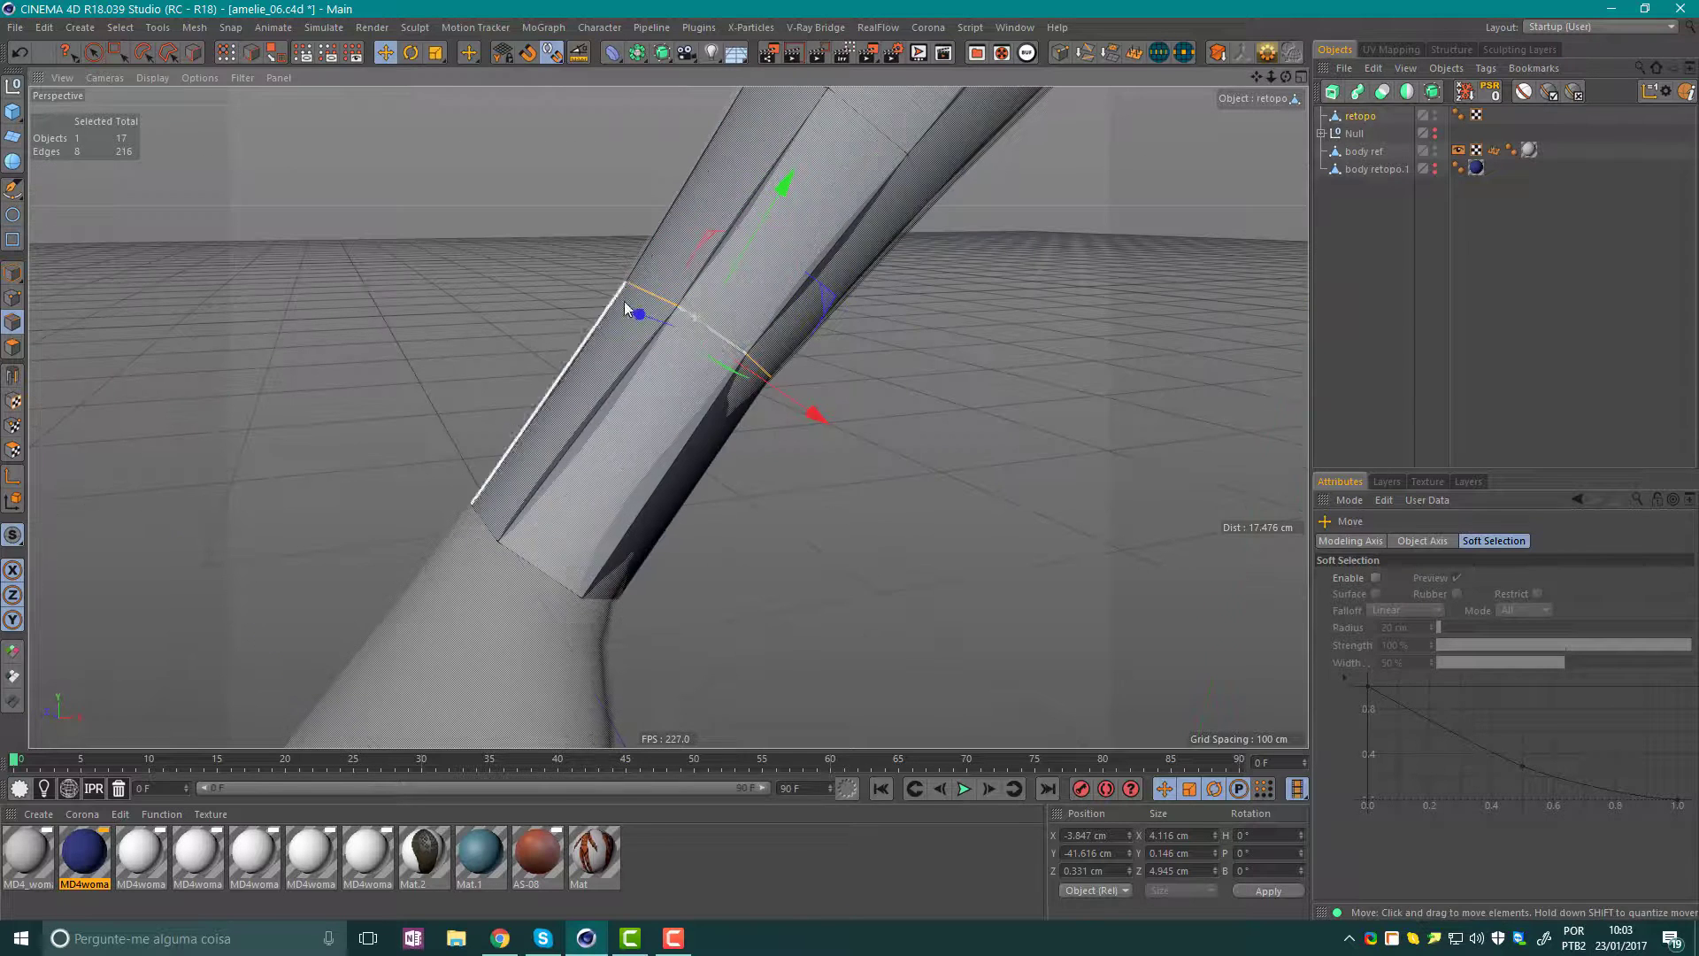
Slide a copy of the wrist loop to add a new edge loop.
{"action": "right_click", "coordinate": [682, 320]}
{"action": "left_click", "coordinate": [747, 628]}
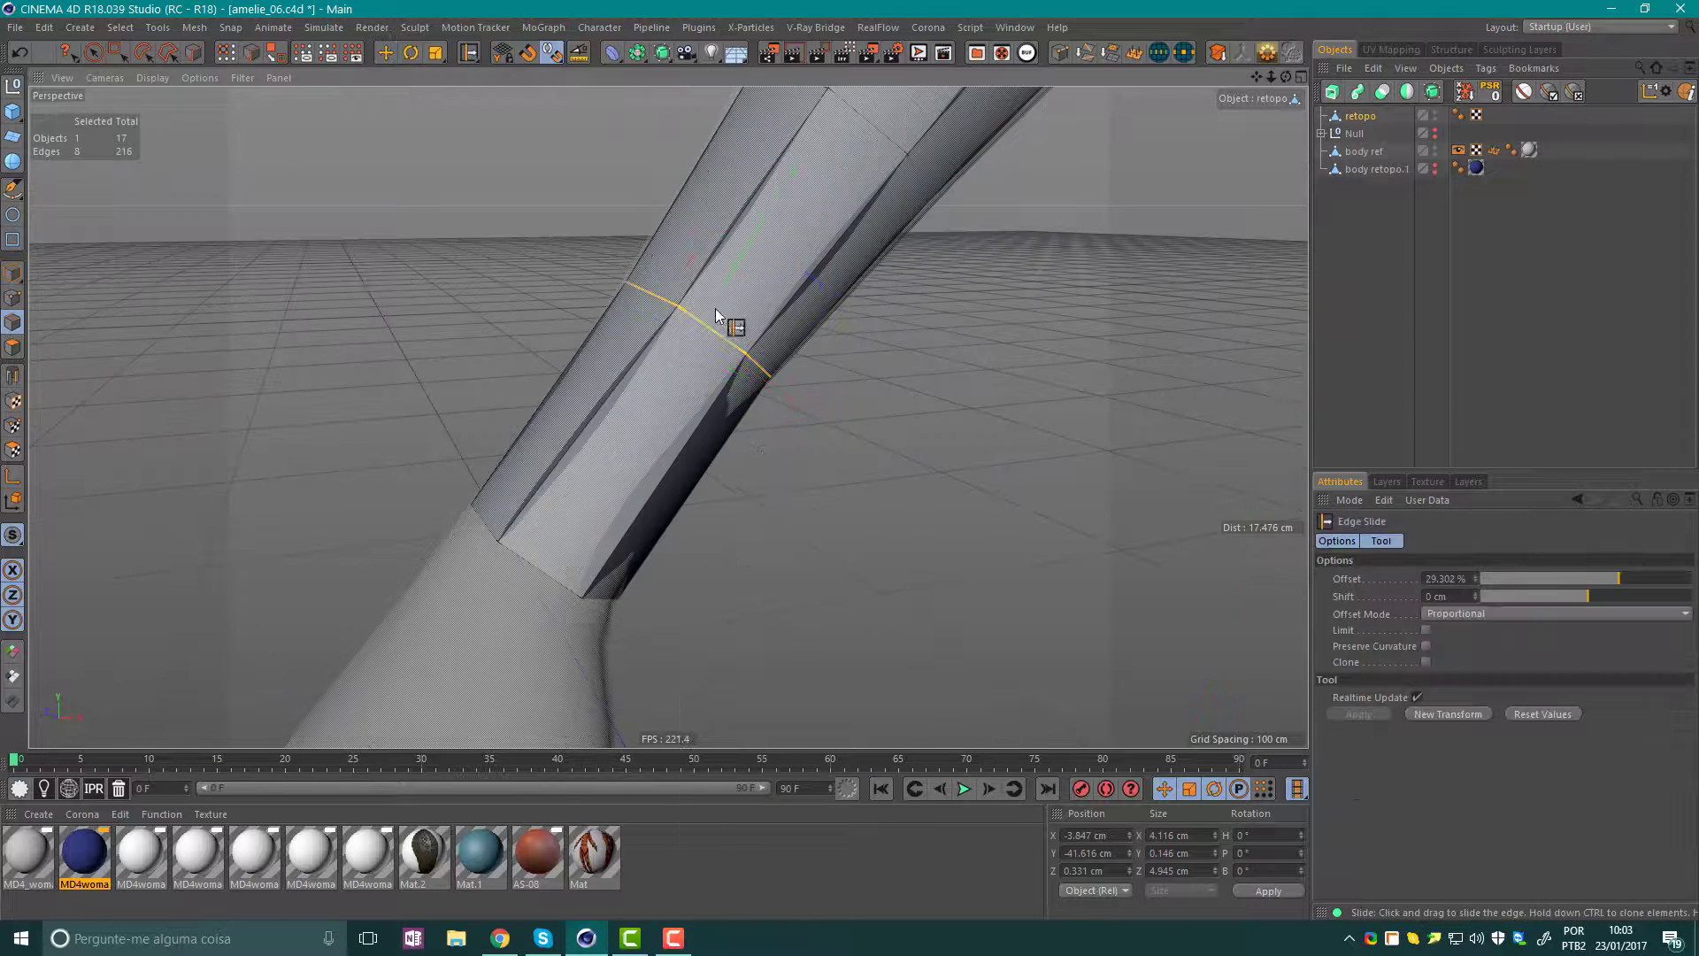
{"action": "left_click_drag", "start_coordinate": [705, 329], "coordinate": [675, 383], "text": "ctrl"}
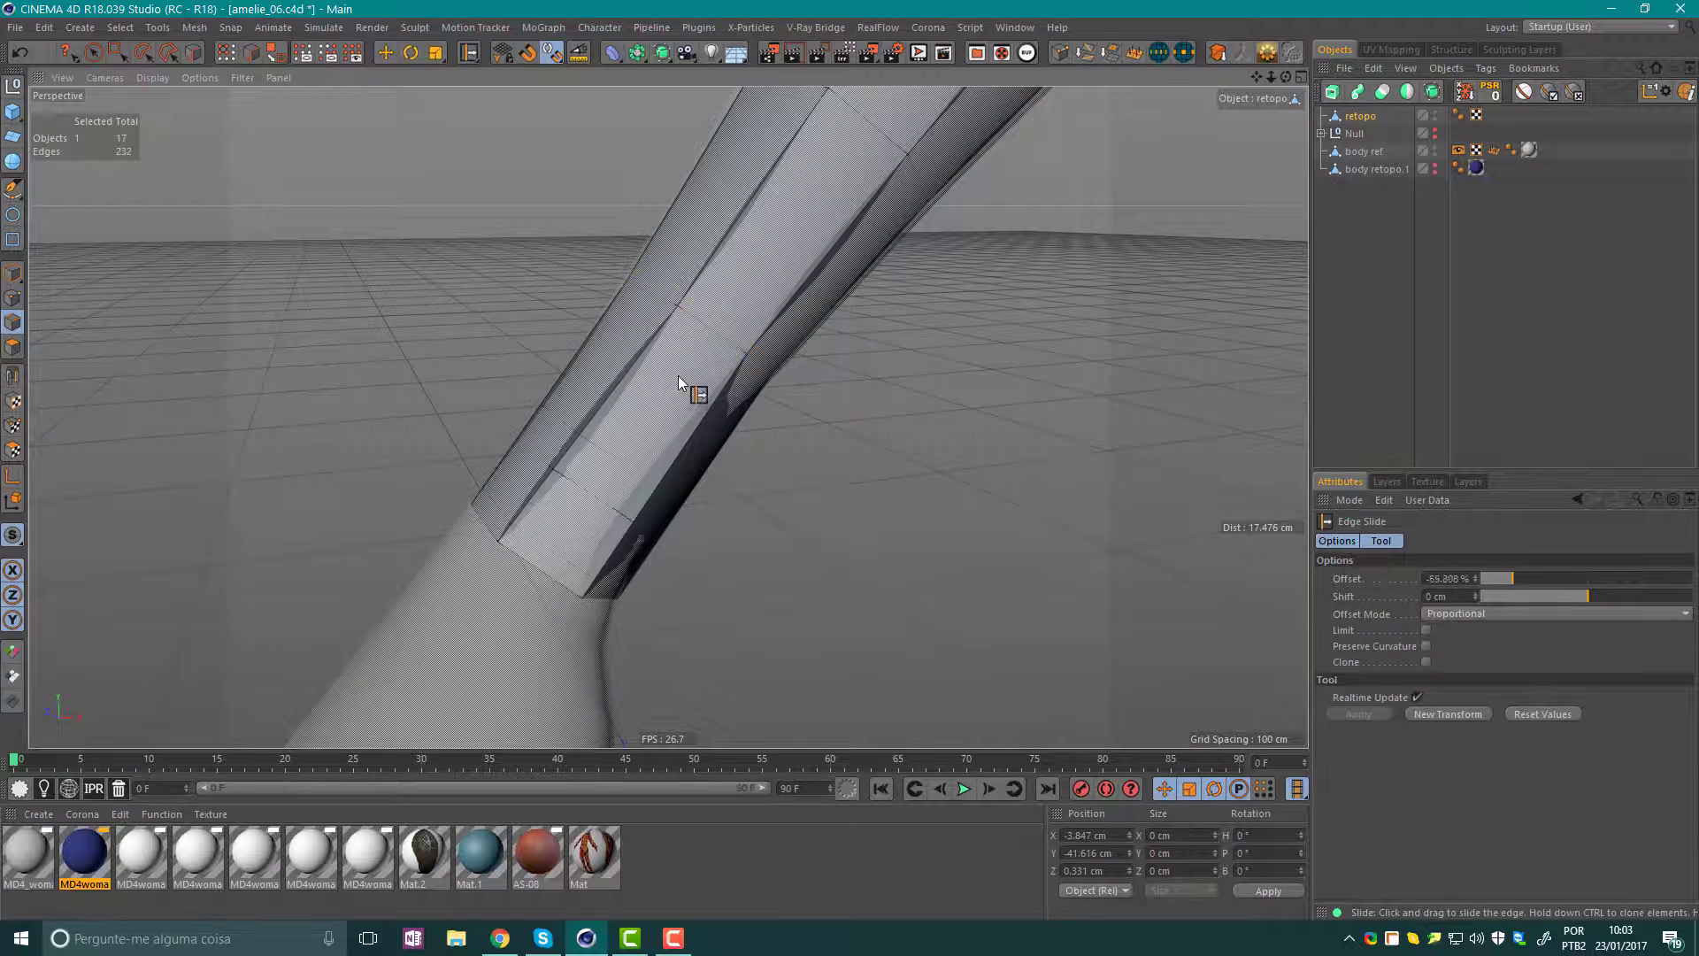
{"action": "left_click", "coordinate": [694, 376]}
{"action": "mouse_move", "coordinate": [688, 398]}
{"action": "left_mouse_down", "text": "alt"}
{"action": "mouse_move", "coordinate": [948, 413]}
{"action": "mouse_move", "coordinate": [607, 417]}
{"action": "mouse_move", "coordinate": [561, 349]}
{"action": "left_mouse_up", "text": "alt"}
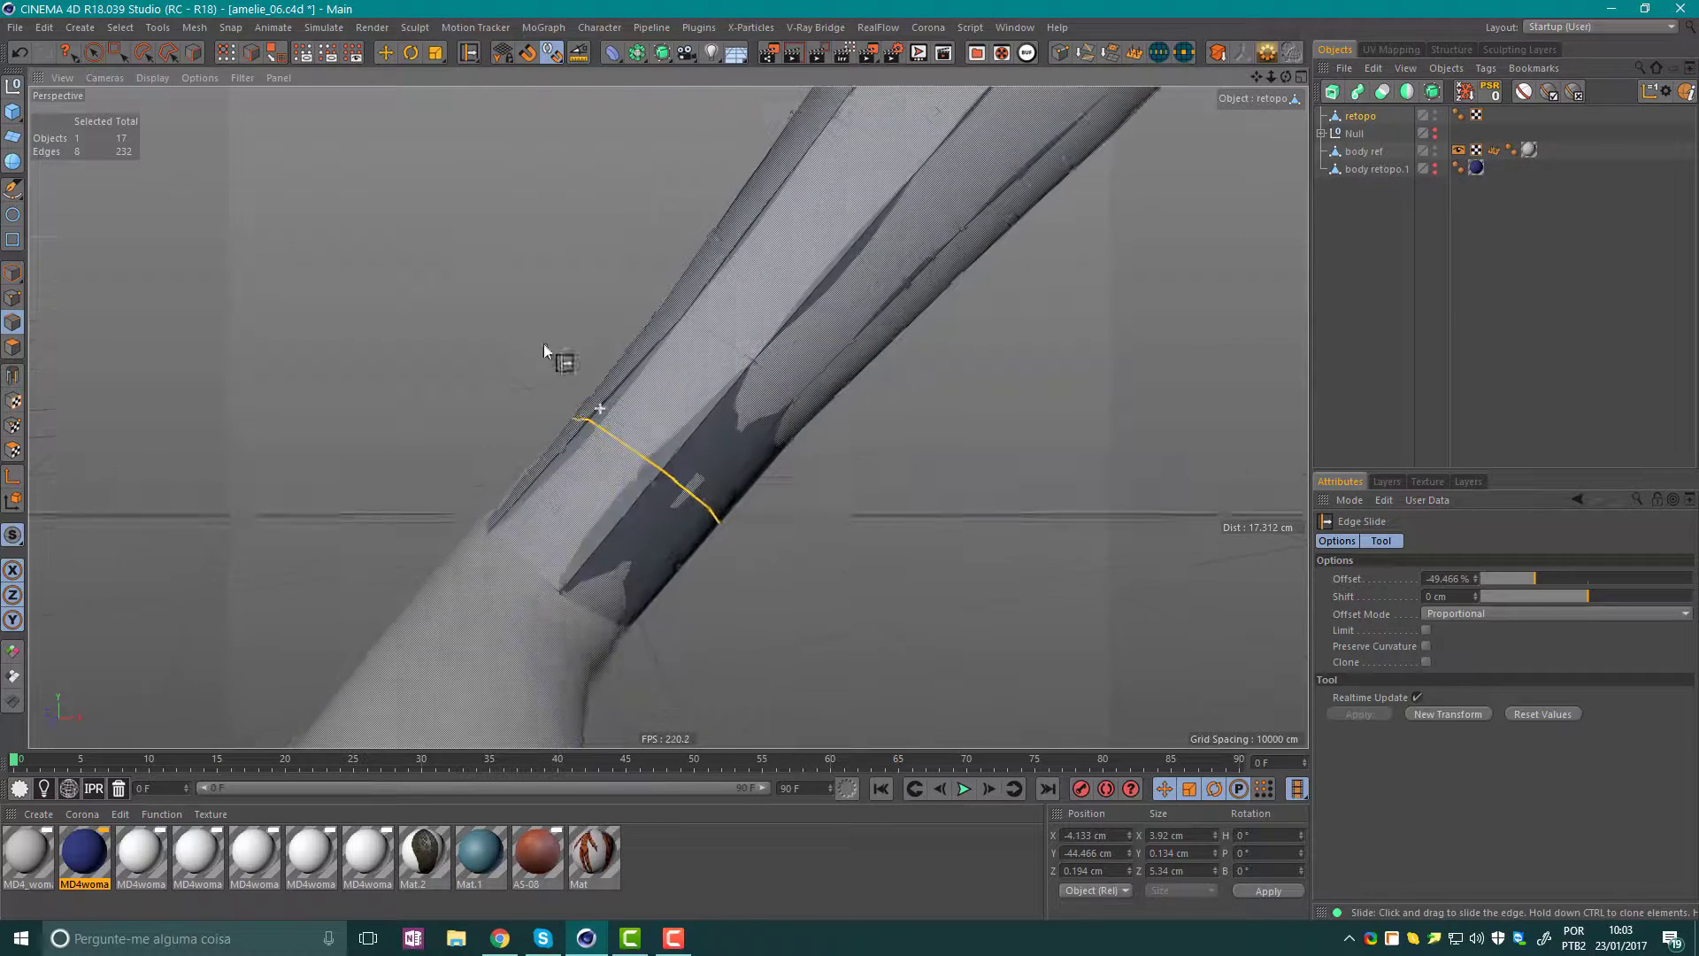
{"action": "scroll", "coordinate": [602, 436], "scroll_direction": "up", "scroll_amount": 3}
{"action": "mouse_move", "coordinate": [607, 440]}
{"action": "left_mouse_down", "text": "alt"}
{"action": "mouse_move", "coordinate": [549, 364]}
{"action": "mouse_move", "coordinate": [561, 353]}
{"action": "mouse_move", "coordinate": [634, 458]}
{"action": "mouse_move", "coordinate": [562, 459]}
{"action": "left_mouse_up", "text": "alt"}
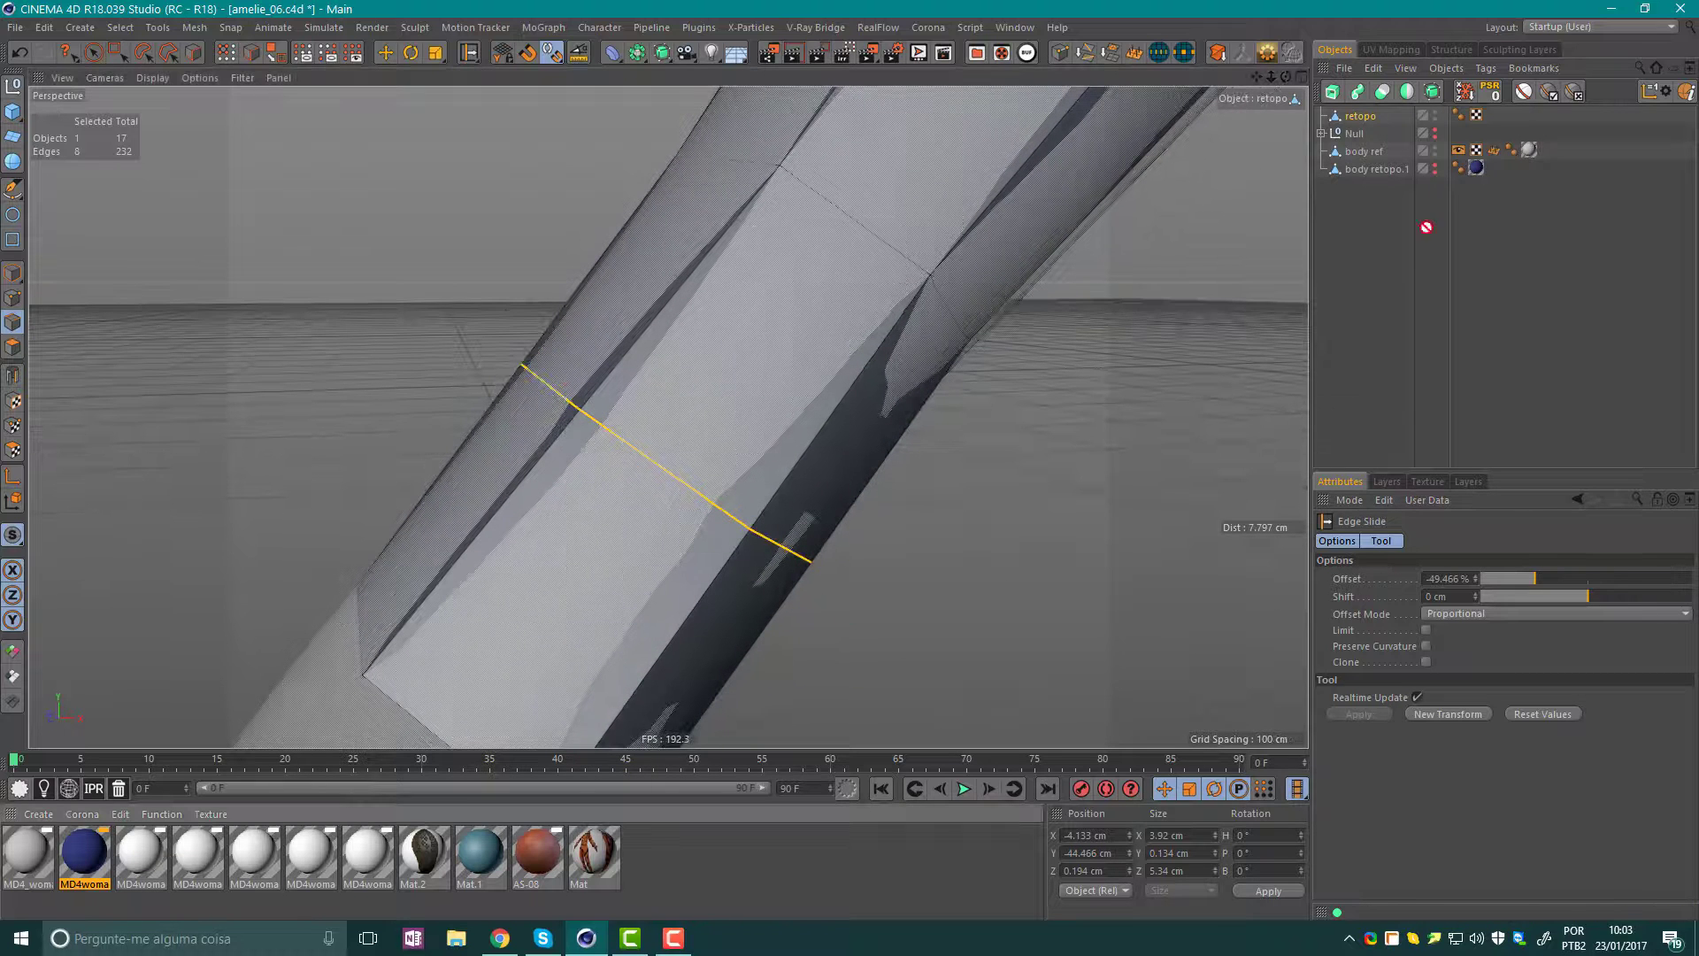
Apply the blue MD4woman01_body material to the retopo sleeve.
{"action": "left_click_drag", "start_coordinate": [1369, 117], "coordinate": [1370, 117]}
{"action": "scroll", "coordinate": [724, 388], "scroll_direction": "down", "scroll_amount": 3}
{"action": "scroll", "coordinate": [754, 342], "scroll_direction": "down", "scroll_amount": 2}
{"action": "left_click_drag", "start_coordinate": [834, 300], "coordinate": [350, 641], "text": "alt"}
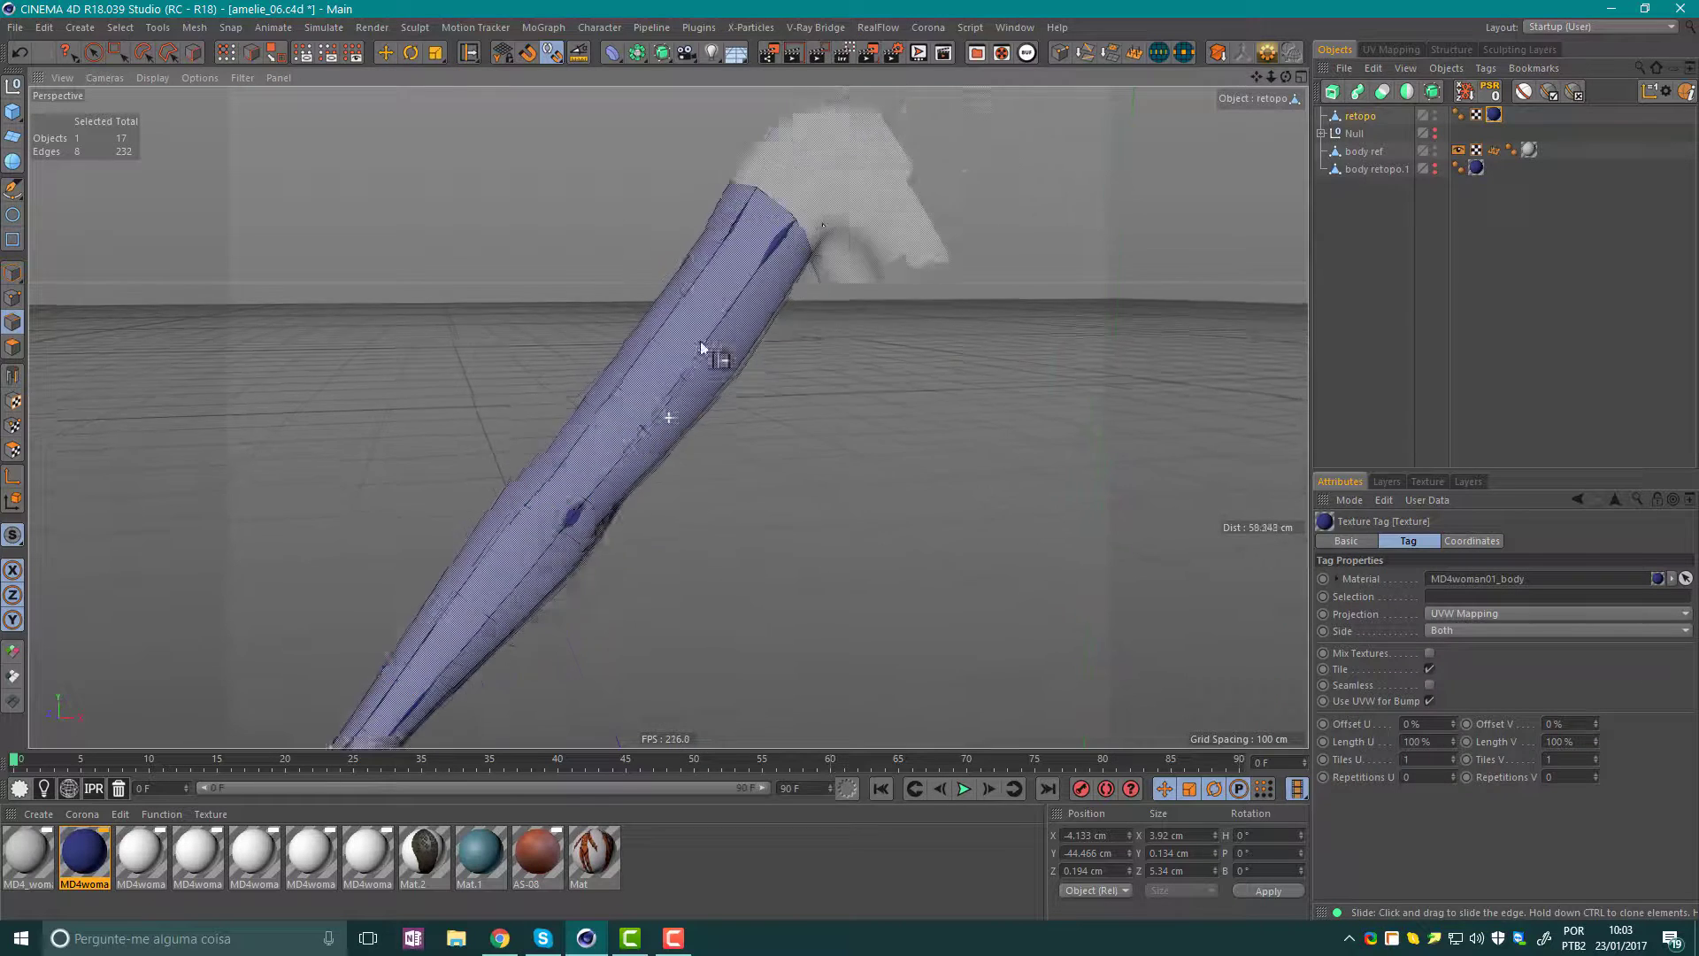
Orbit to inspect the new wrist loop, then enter Points mode with nothing selected.
{"action": "left_click_drag", "start_coordinate": [572, 535], "coordinate": [599, 504], "text": "alt"}
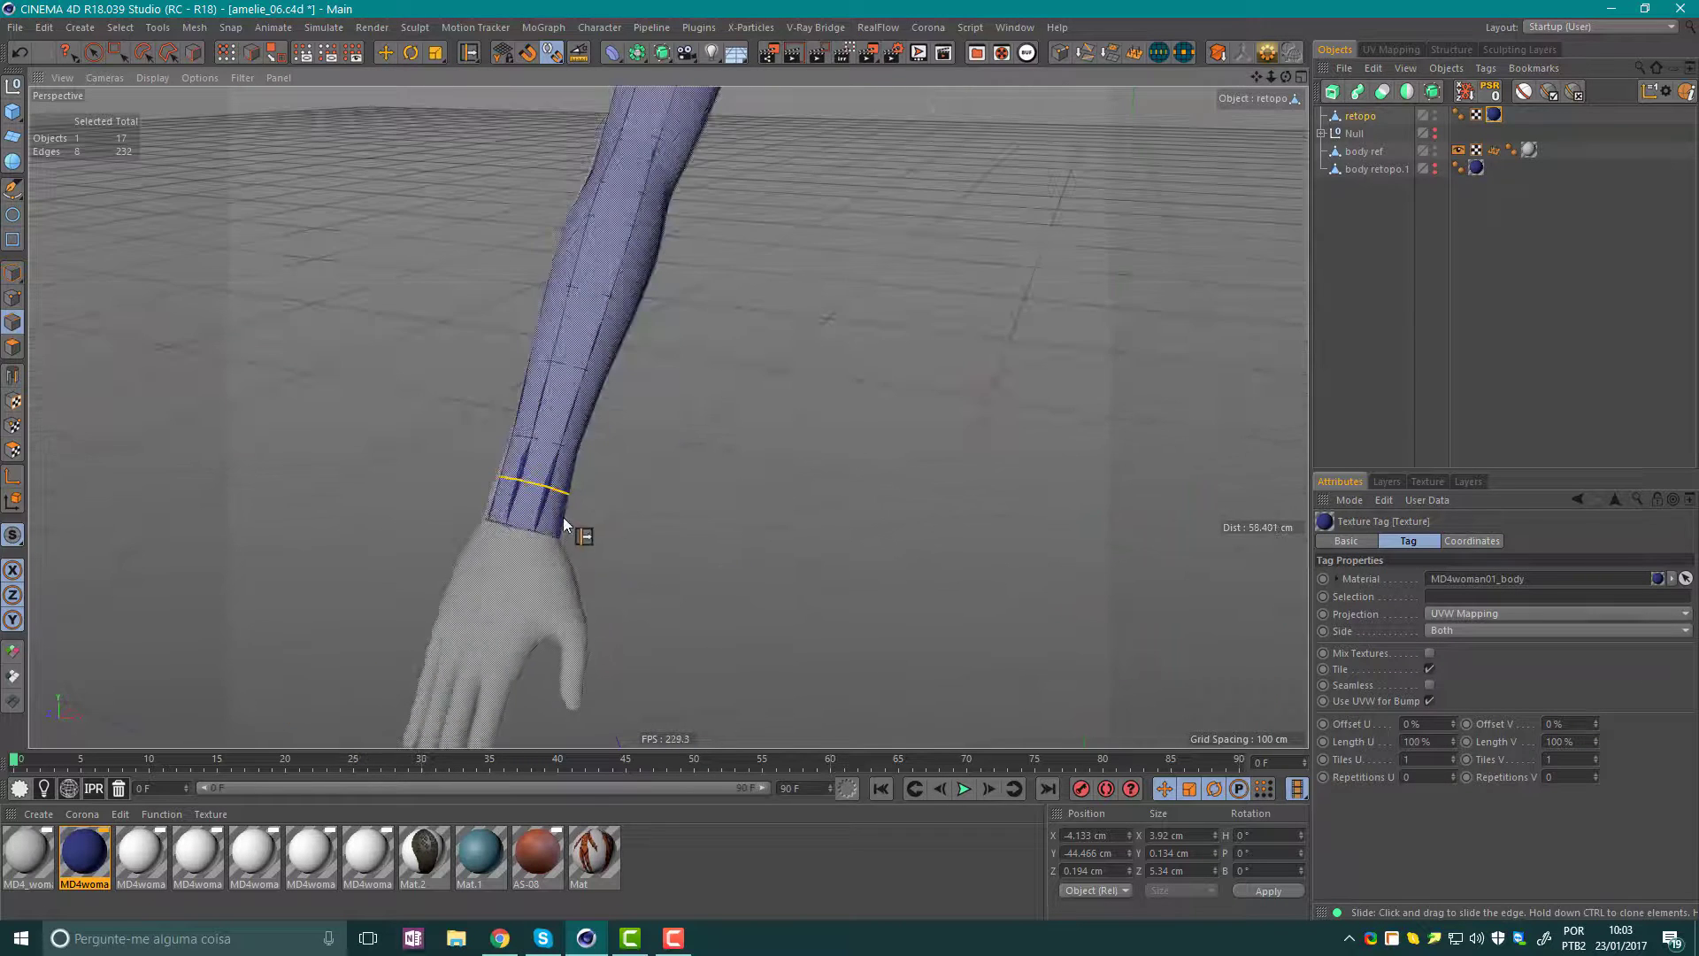
{"action": "scroll", "coordinate": [695, 513], "scroll_direction": "up", "scroll_amount": 5}
{"action": "scroll", "coordinate": [588, 426], "scroll_direction": "up", "scroll_amount": 1}
{"action": "left_click_drag", "start_coordinate": [588, 426], "coordinate": [504, 455], "text": "alt"}
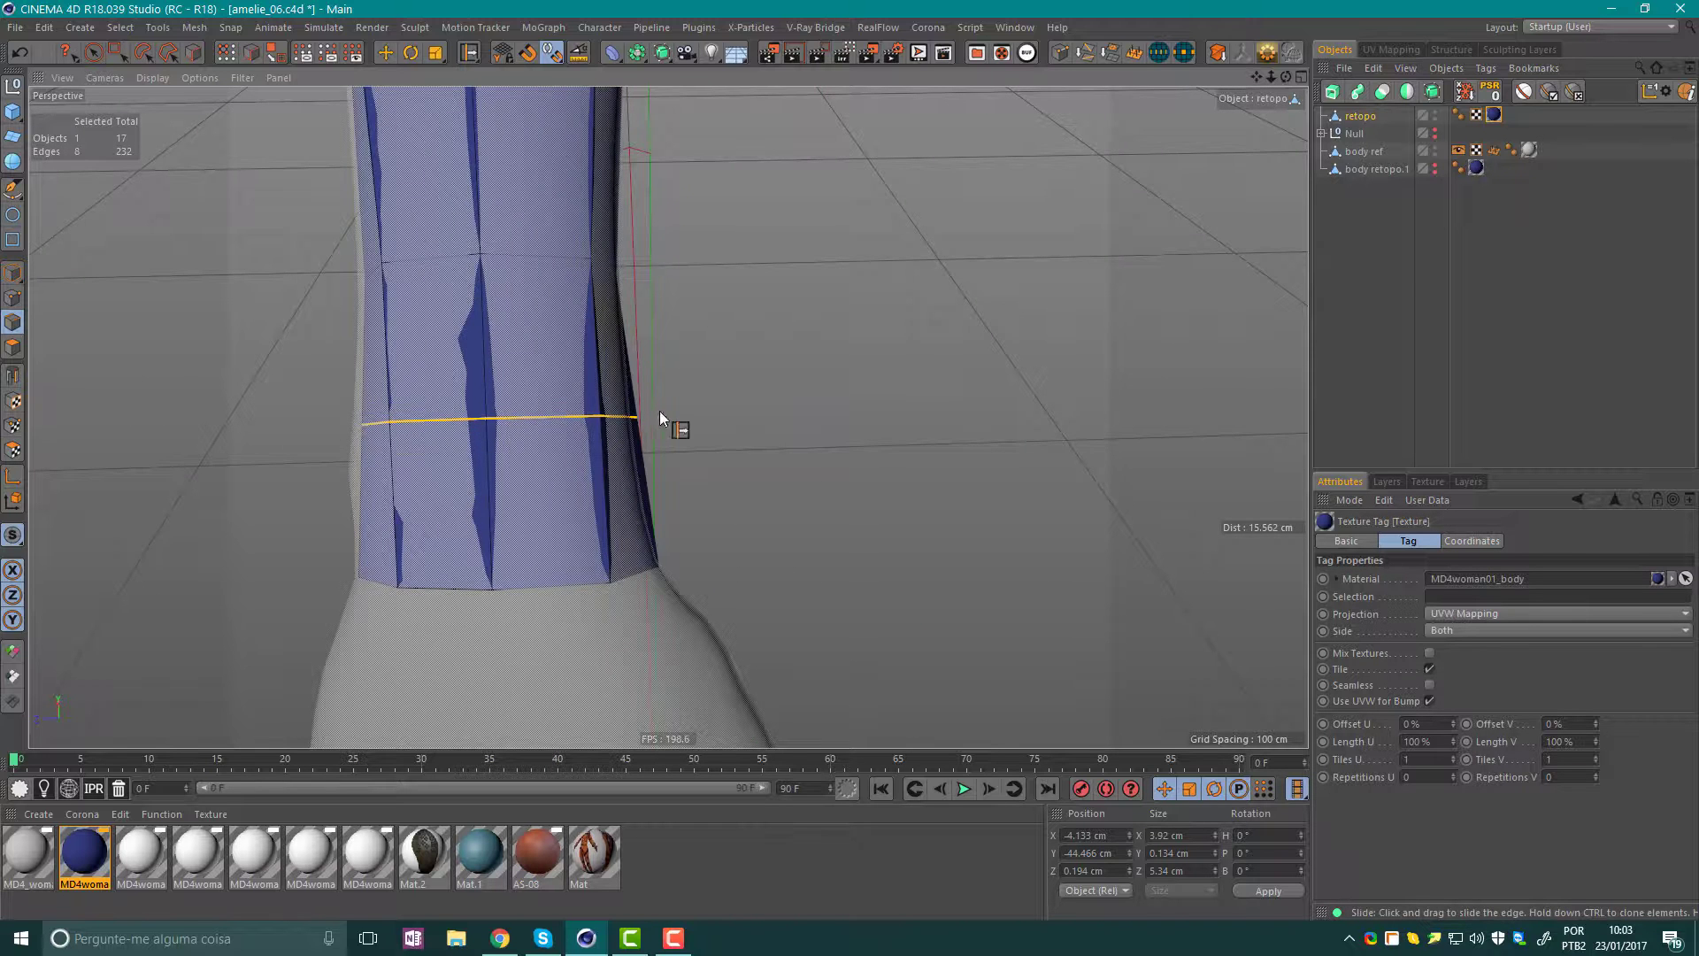
{"action": "mouse_move", "coordinate": [561, 416]}
{"action": "left_mouse_down", "text": "alt"}
{"action": "mouse_move", "coordinate": [274, 294]}
{"action": "mouse_move", "coordinate": [359, 342]}
{"action": "mouse_move", "coordinate": [812, 395]}
{"action": "left_mouse_up", "text": "alt"}
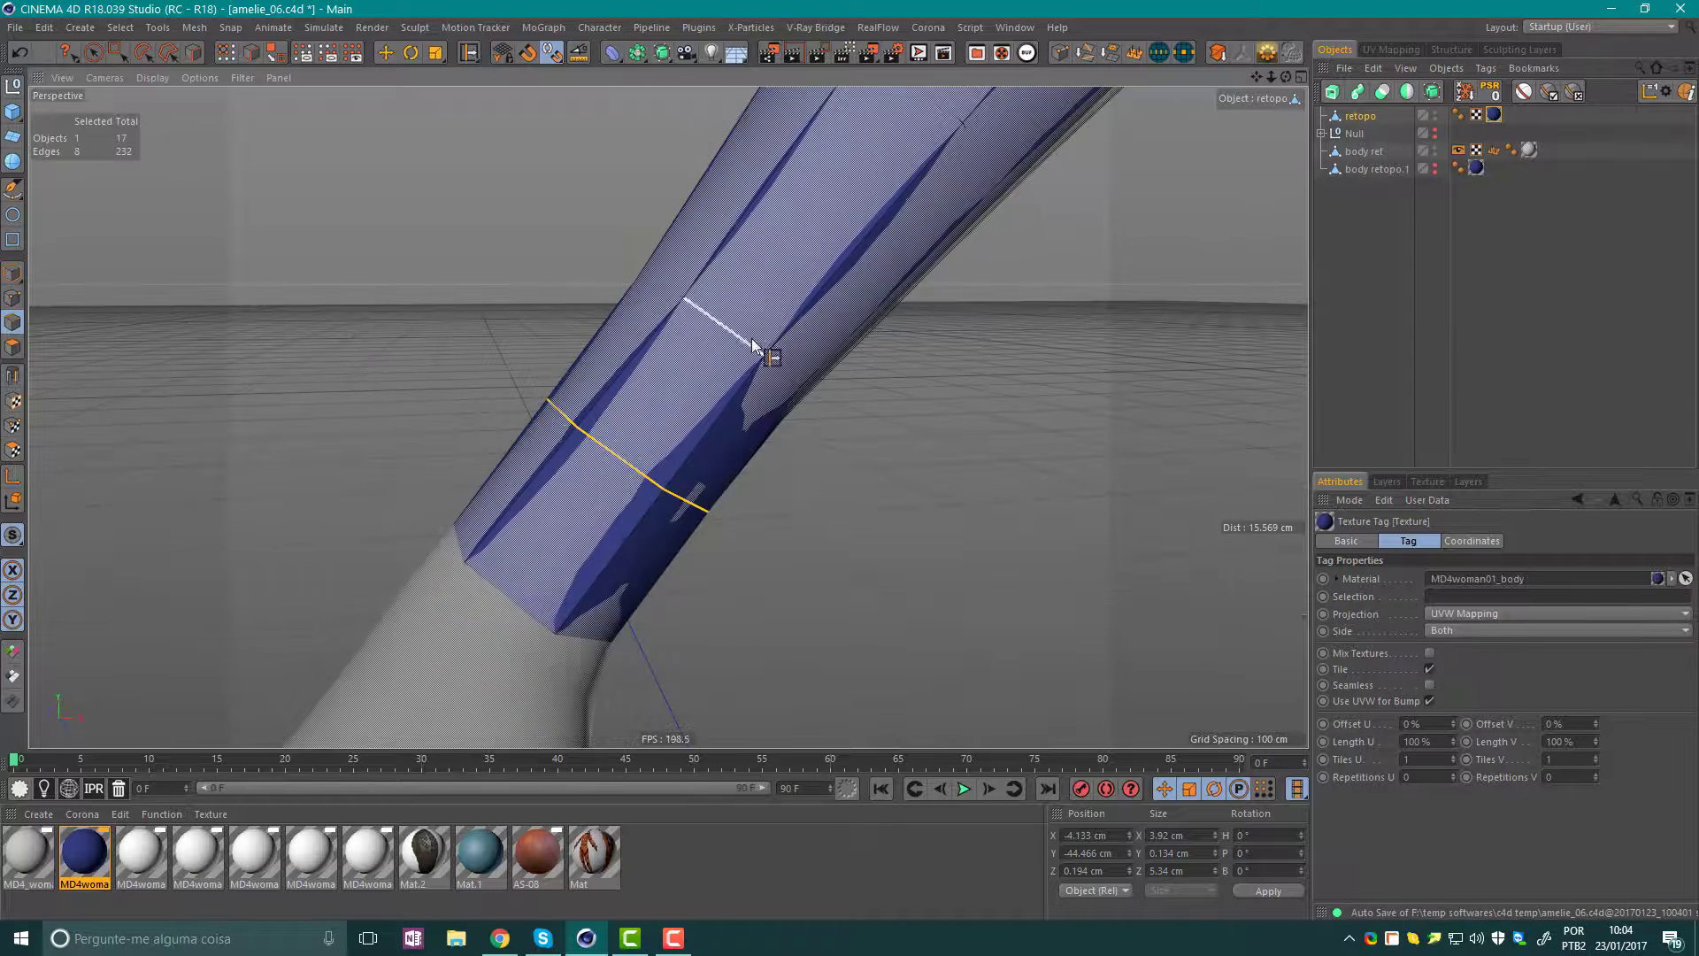
{"action": "left_click", "coordinate": [12, 301]}
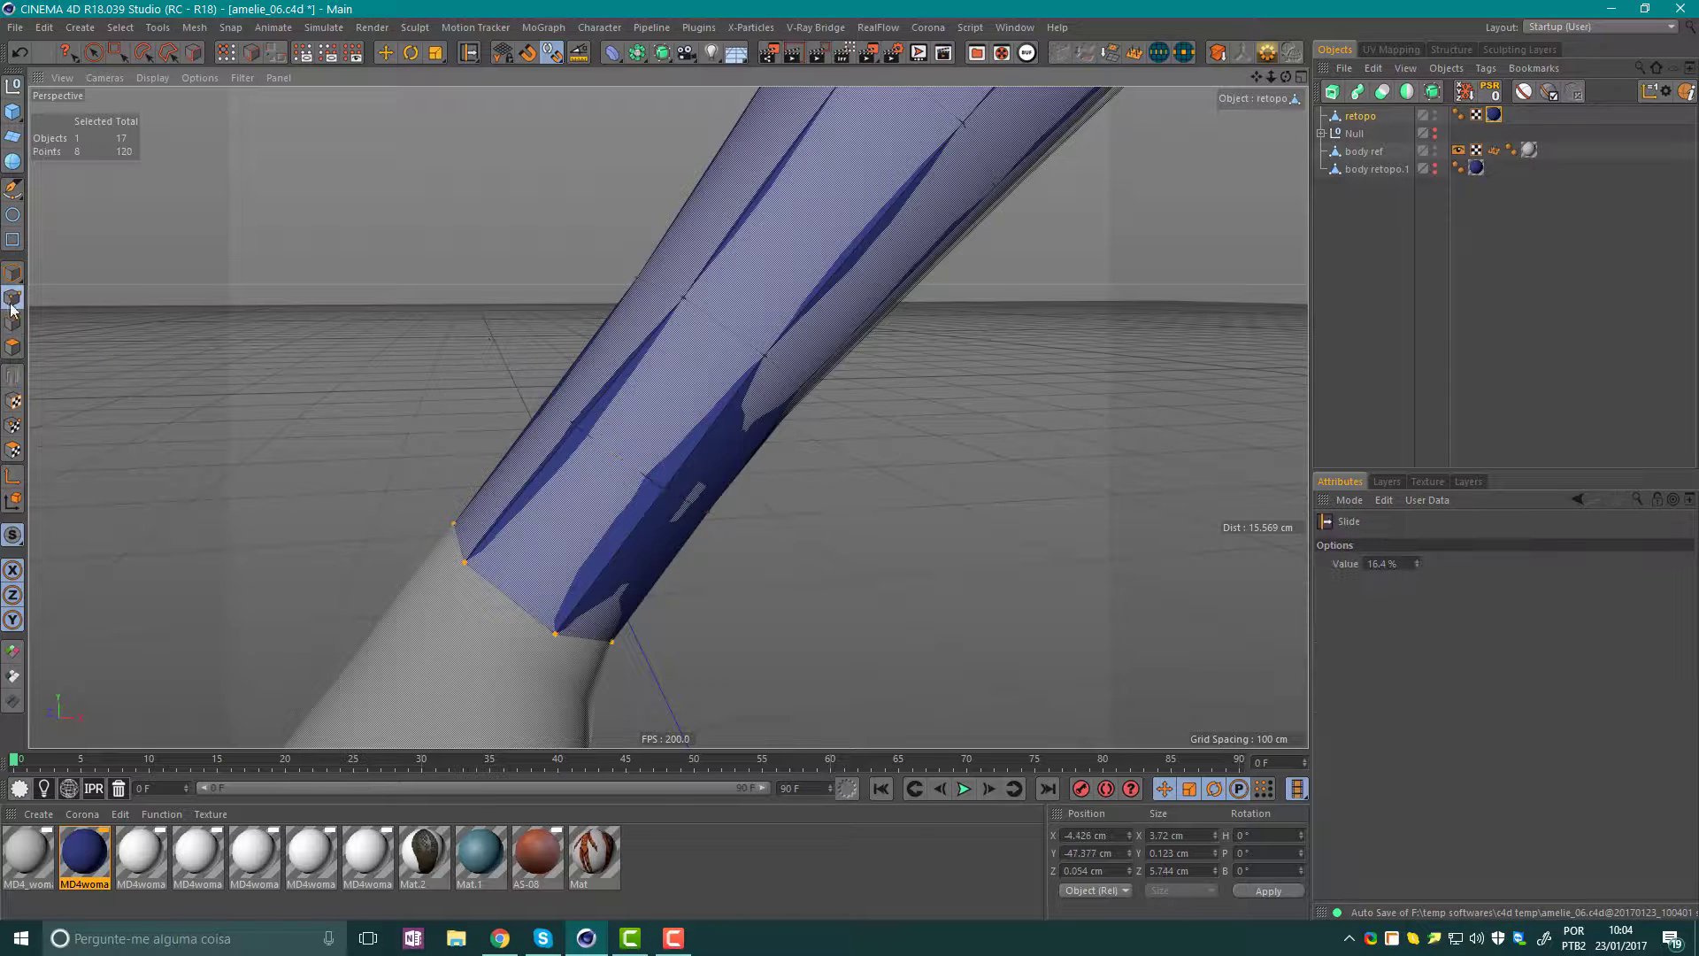
{"action": "left_click", "coordinate": [1159, 508]}
Try the context menu and the M~E shortcut to reach the Polygon Pen.
{"action": "right_click", "coordinate": [663, 440]}
{"action": "left_click", "coordinate": [831, 465]}
{"action": "right_click", "coordinate": [915, 487]}
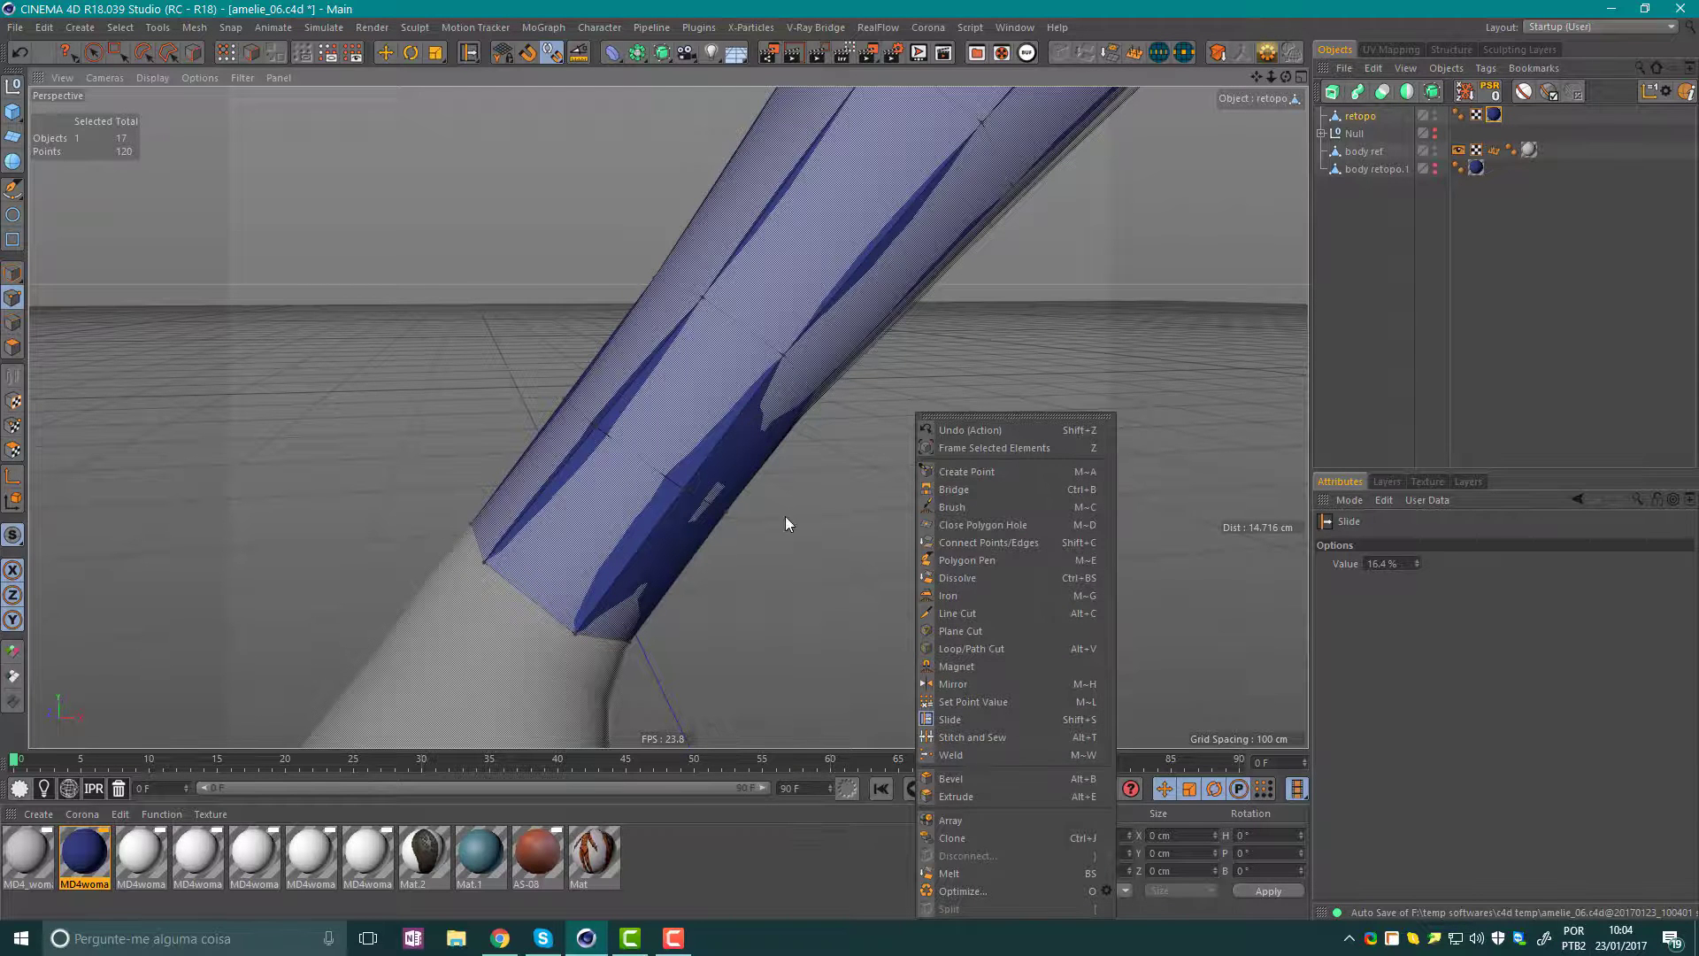
{"action": "key", "text": "Escape"}
{"action": "key", "text": "m"}
{"action": "key", "text": "e"}
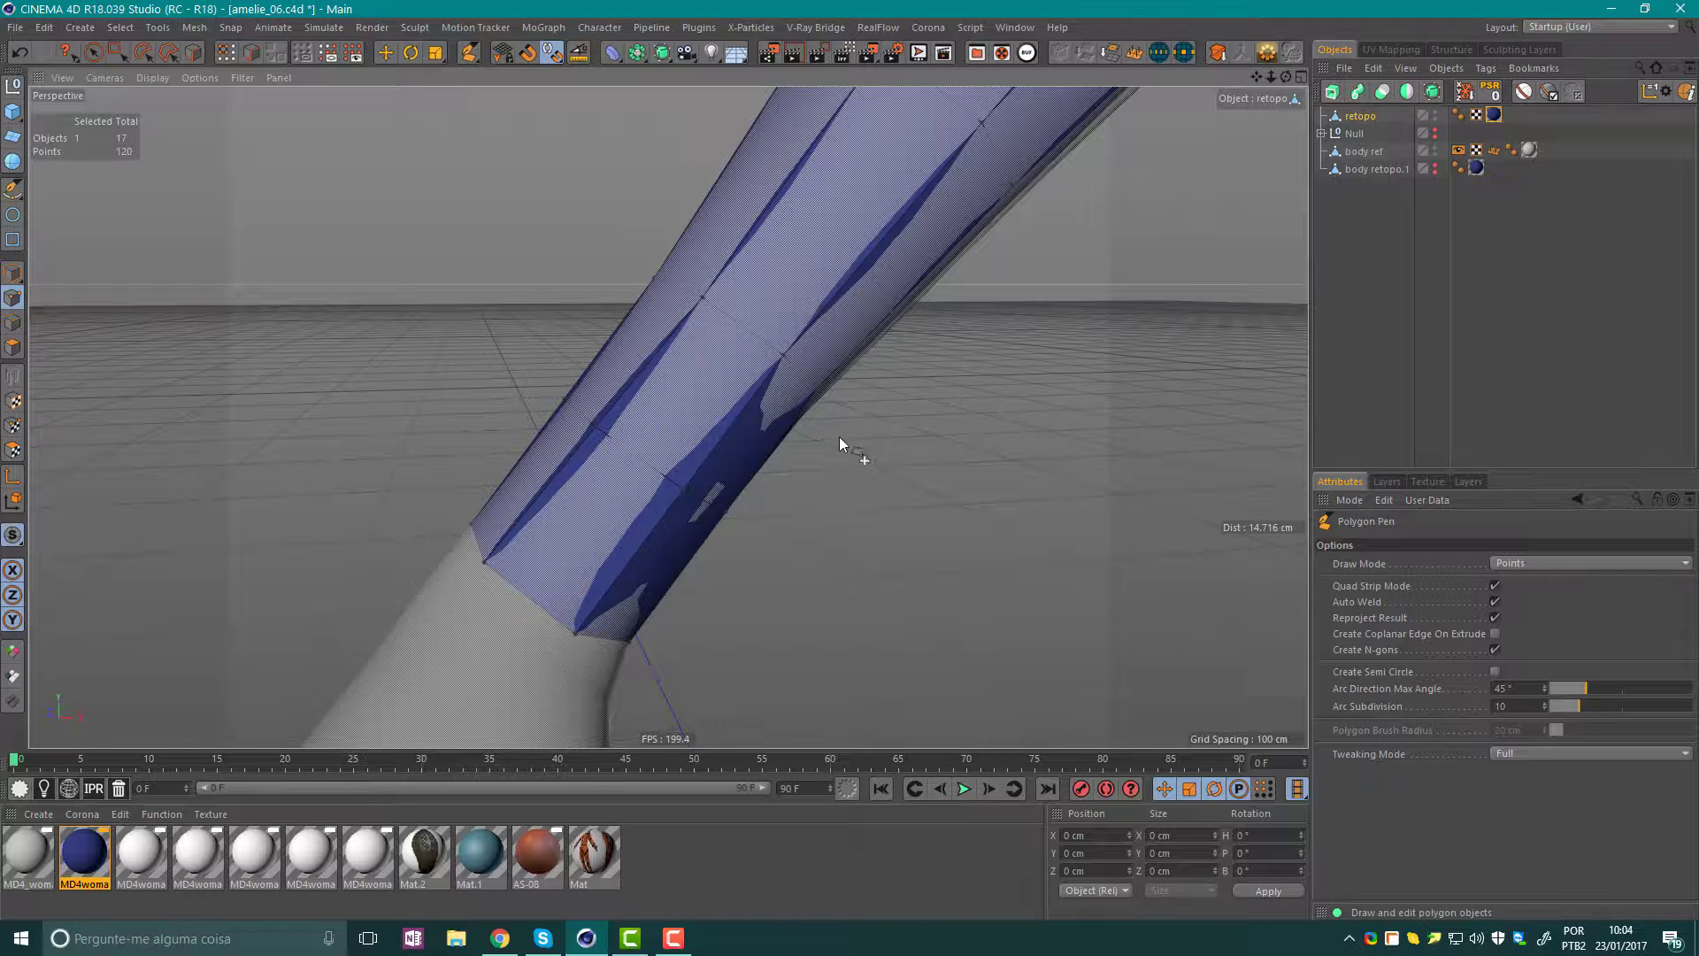
Activate the Polygon Pen from the context menu and toggle Reproject Result.
{"action": "right_click", "coordinate": [905, 415]}
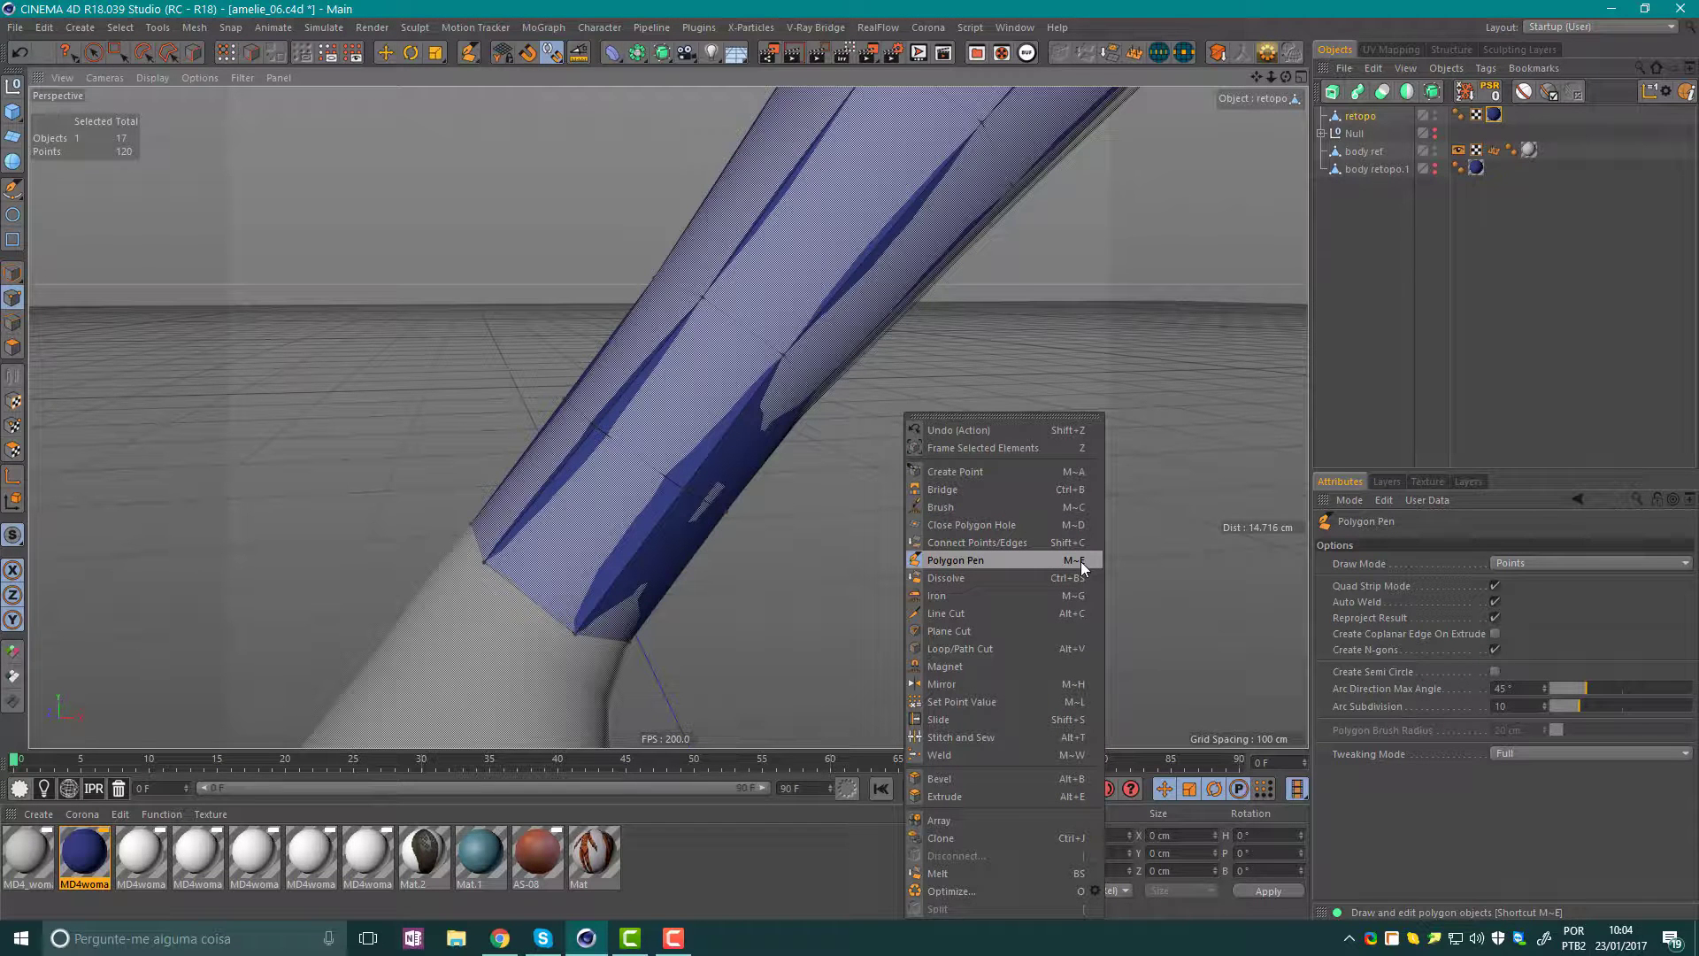
{"action": "left_click", "coordinate": [981, 560]}
{"action": "mouse_move", "coordinate": [717, 480]}
{"action": "left_mouse_down", "text": "alt"}
{"action": "mouse_move", "coordinate": [830, 516]}
{"action": "mouse_move", "coordinate": [1099, 547]}
{"action": "left_mouse_up", "text": "alt"}
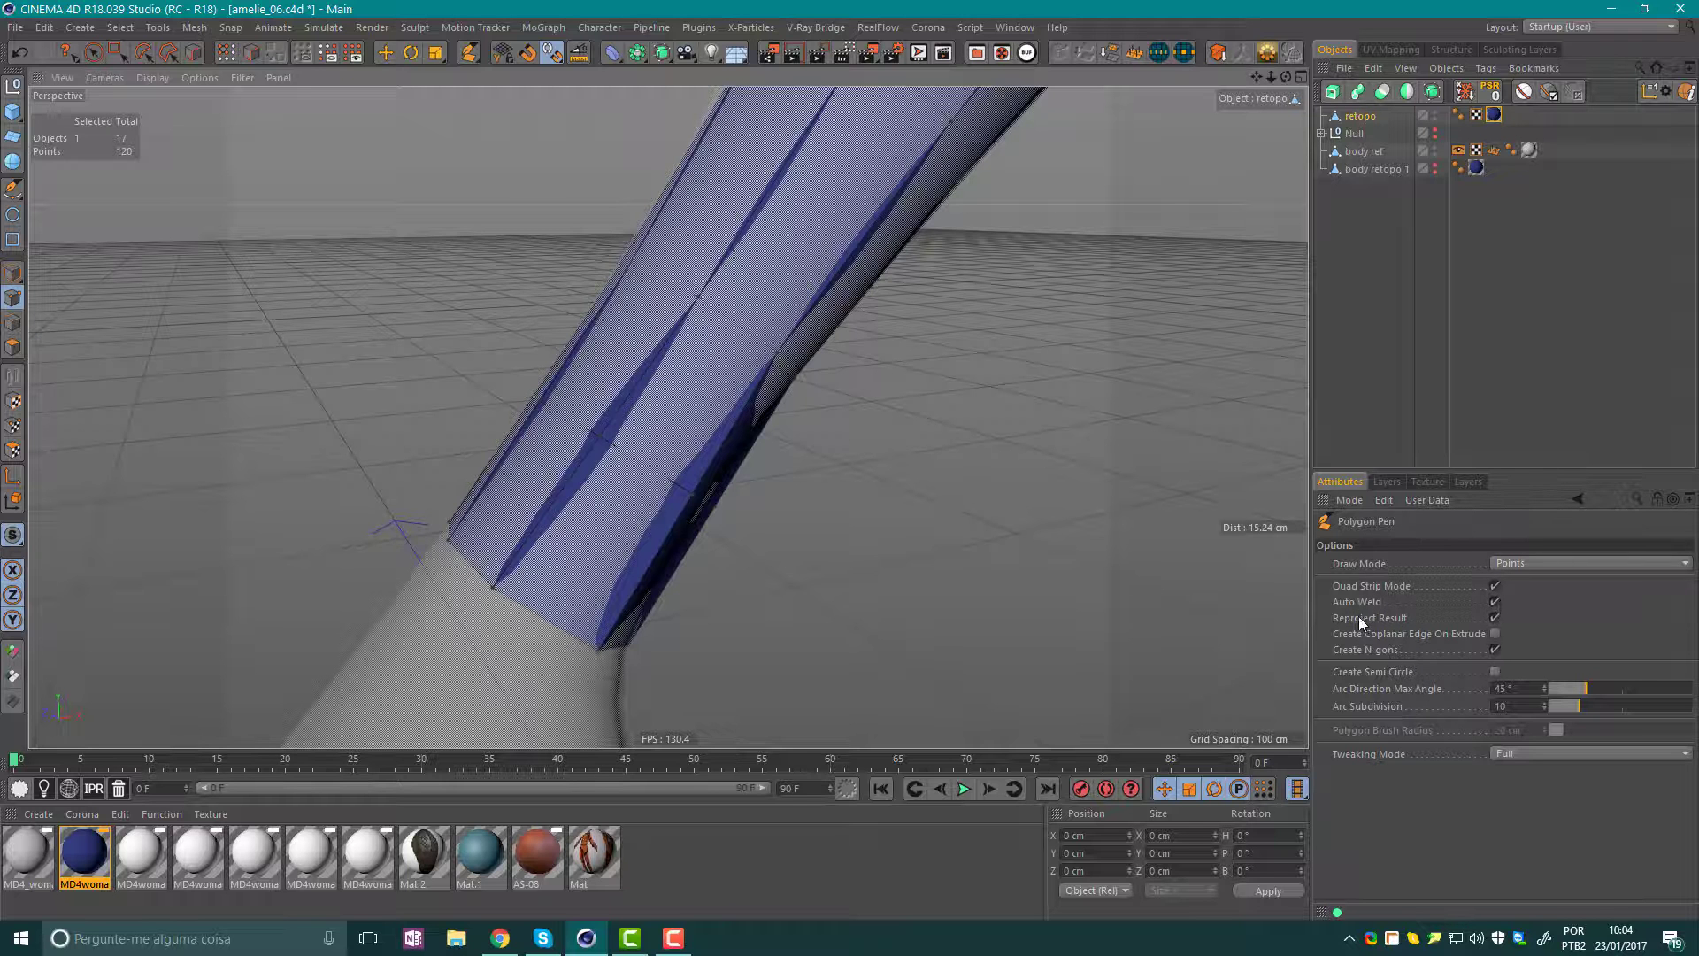
{"action": "left_click", "coordinate": [1494, 616]}
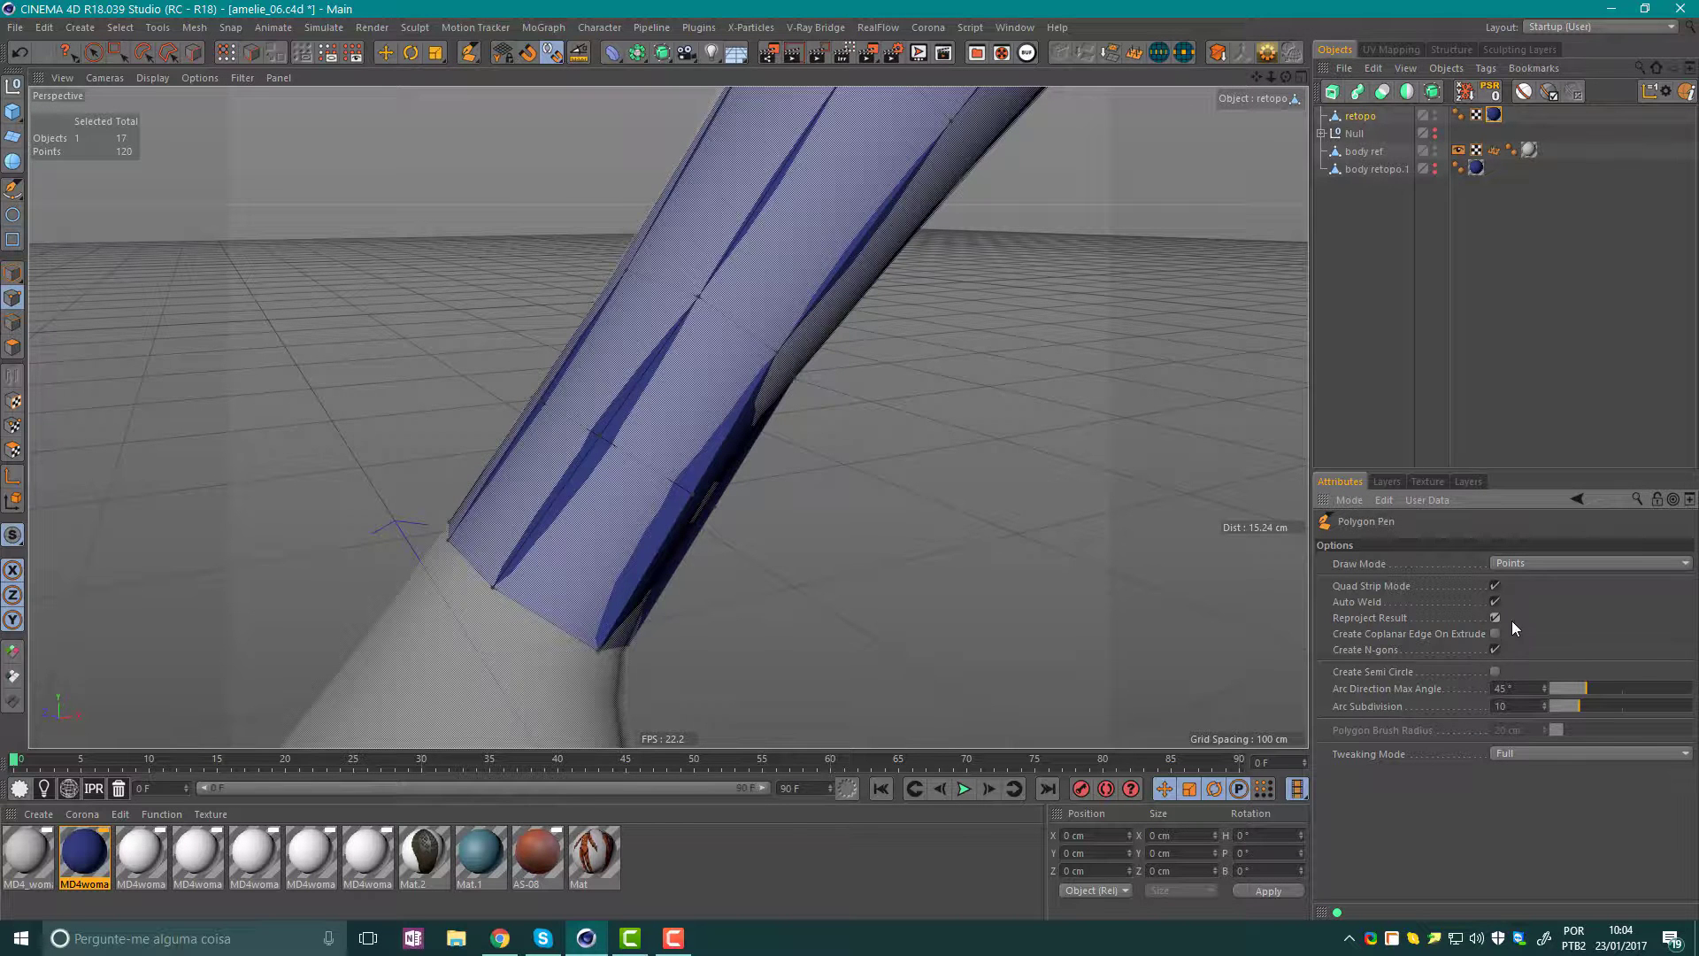
With the Polygon Pen, pull an edge and points to close the central groove and light gap.
{"action": "mouse_move", "coordinate": [640, 555]}
{"action": "left_mouse_down", "text": "alt"}
{"action": "mouse_move", "coordinate": [708, 512]}
{"action": "mouse_move", "coordinate": [688, 502]}
{"action": "left_mouse_up", "text": "alt"}
{"action": "scroll", "coordinate": [566, 440], "scroll_direction": "up", "scroll_amount": 3}
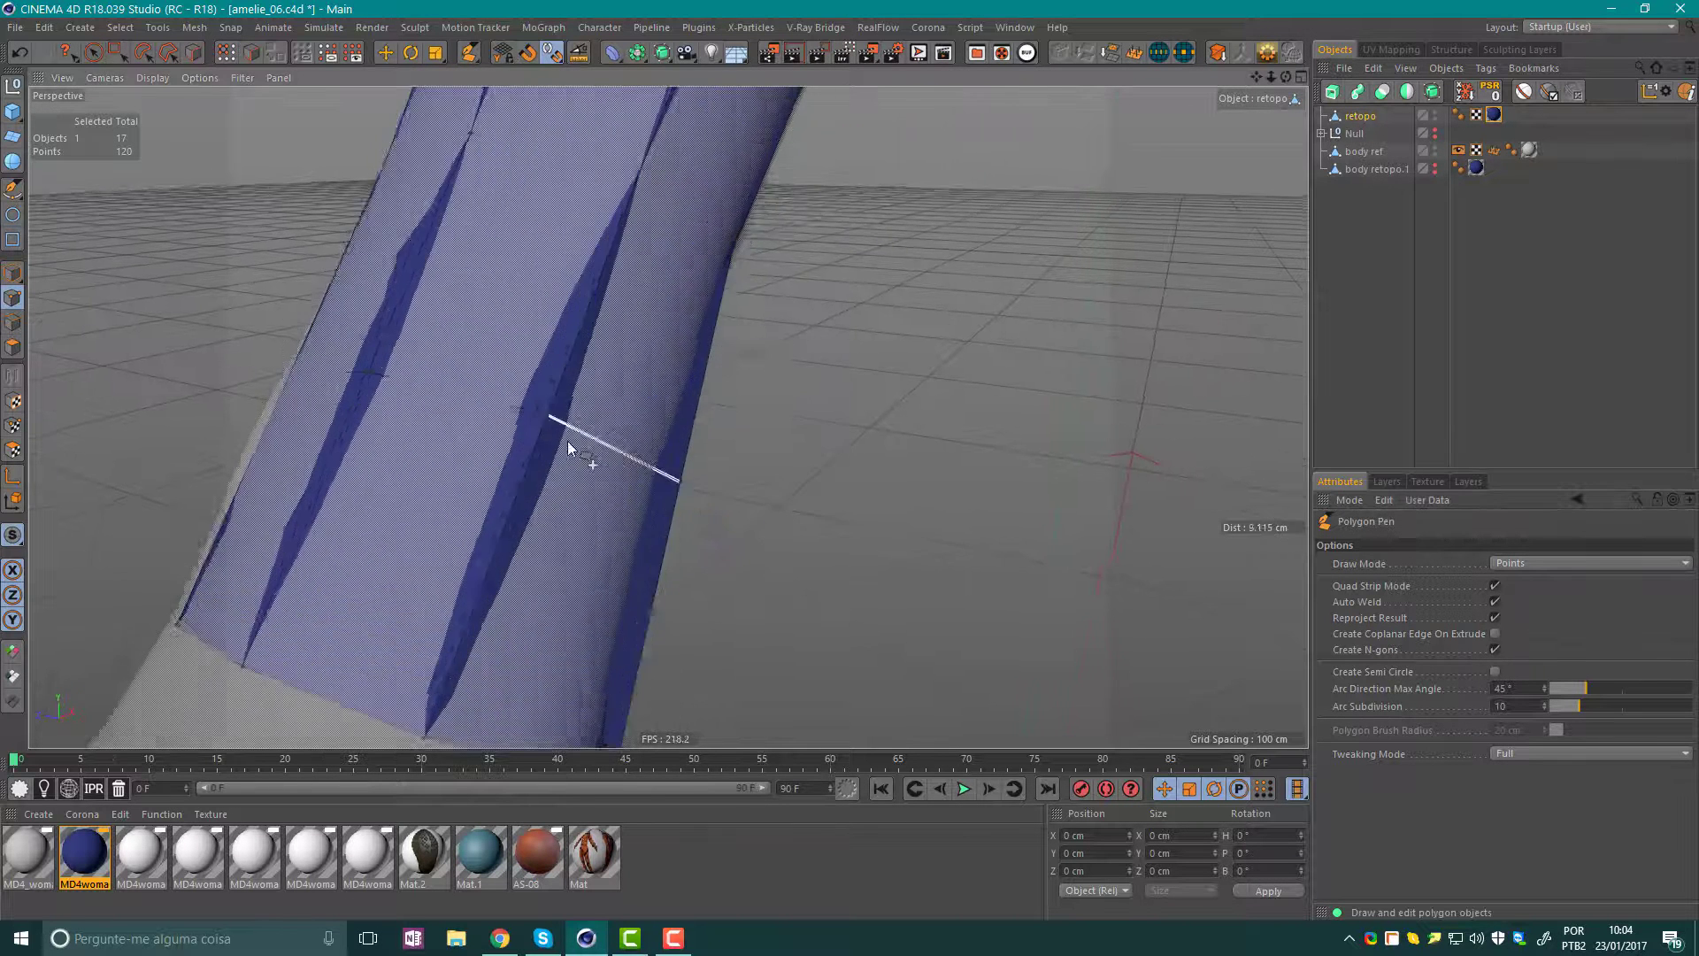
{"action": "scroll", "coordinate": [496, 473], "scroll_direction": "up", "scroll_amount": 2}
{"action": "scroll", "coordinate": [496, 474], "scroll_direction": "down", "scroll_amount": 2}
{"action": "mouse_move", "coordinate": [543, 425]}
{"action": "left_mouse_down"}
{"action": "mouse_move", "coordinate": [745, 491]}
{"action": "mouse_move", "coordinate": [694, 463]}
{"action": "mouse_move", "coordinate": [664, 475]}
{"action": "mouse_move", "coordinate": [721, 462]}
{"action": "mouse_move", "coordinate": [498, 461]}
{"action": "mouse_move", "coordinate": [562, 462]}
{"action": "left_mouse_up"}
{"action": "left_click", "coordinate": [498, 460]}
{"action": "scroll", "coordinate": [561, 458], "scroll_direction": "up", "scroll_amount": 2}
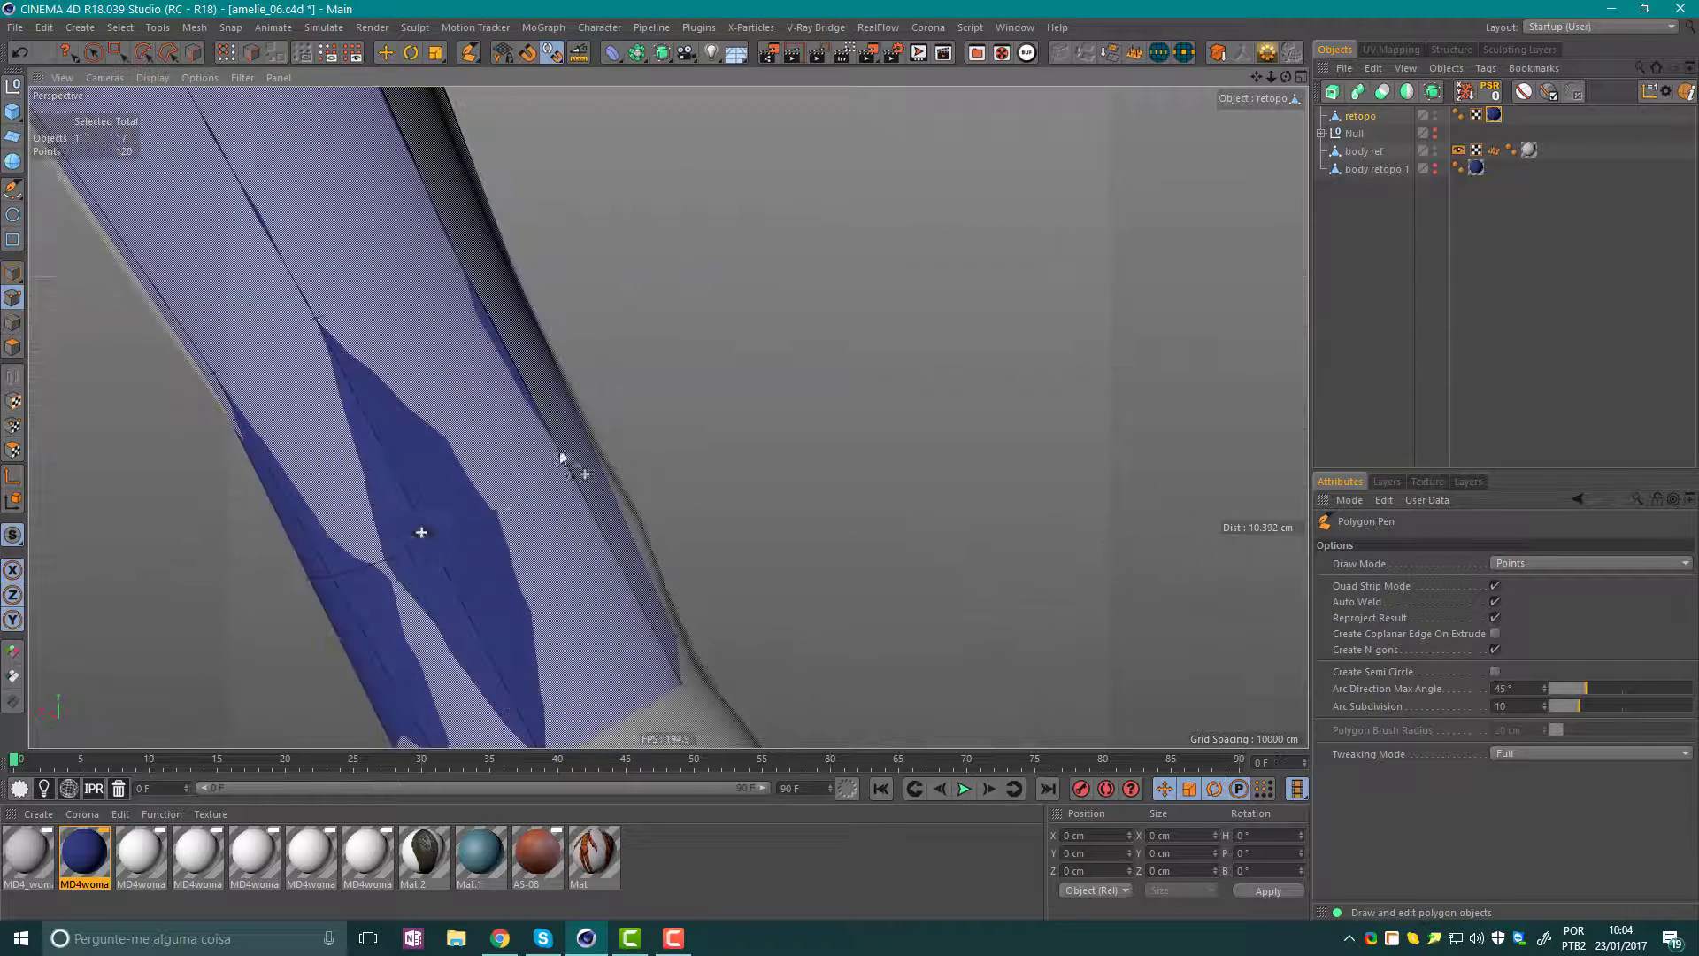
{"action": "mouse_move", "coordinate": [436, 543]}
{"action": "left_mouse_down", "text": "alt"}
{"action": "mouse_move", "coordinate": [412, 544]}
{"action": "mouse_move", "coordinate": [613, 487]}
{"action": "mouse_move", "coordinate": [572, 474]}
{"action": "left_mouse_up", "text": "alt"}
{"action": "left_click", "coordinate": [556, 482]}
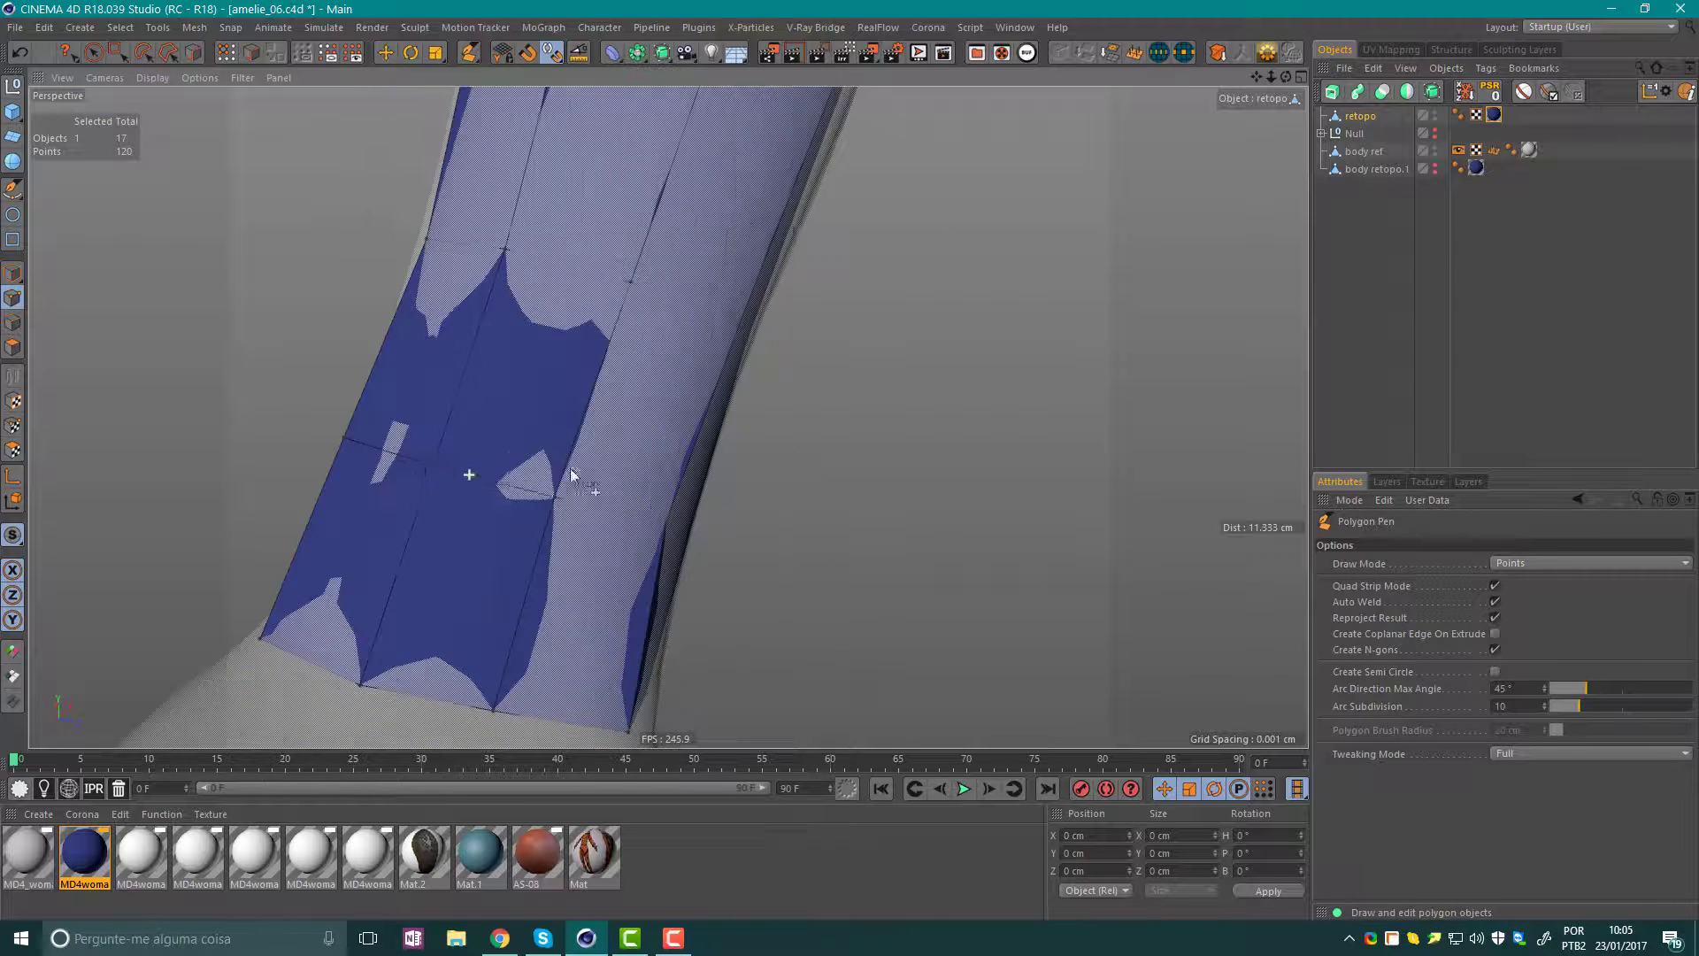
Orbit around the arm to check the smoothed forearm sleeve.
{"action": "mouse_move", "coordinate": [434, 469]}
{"action": "left_mouse_down", "text": "alt"}
{"action": "mouse_move", "coordinate": [542, 494]}
{"action": "mouse_move", "coordinate": [440, 472]}
{"action": "left_mouse_up", "text": "alt"}
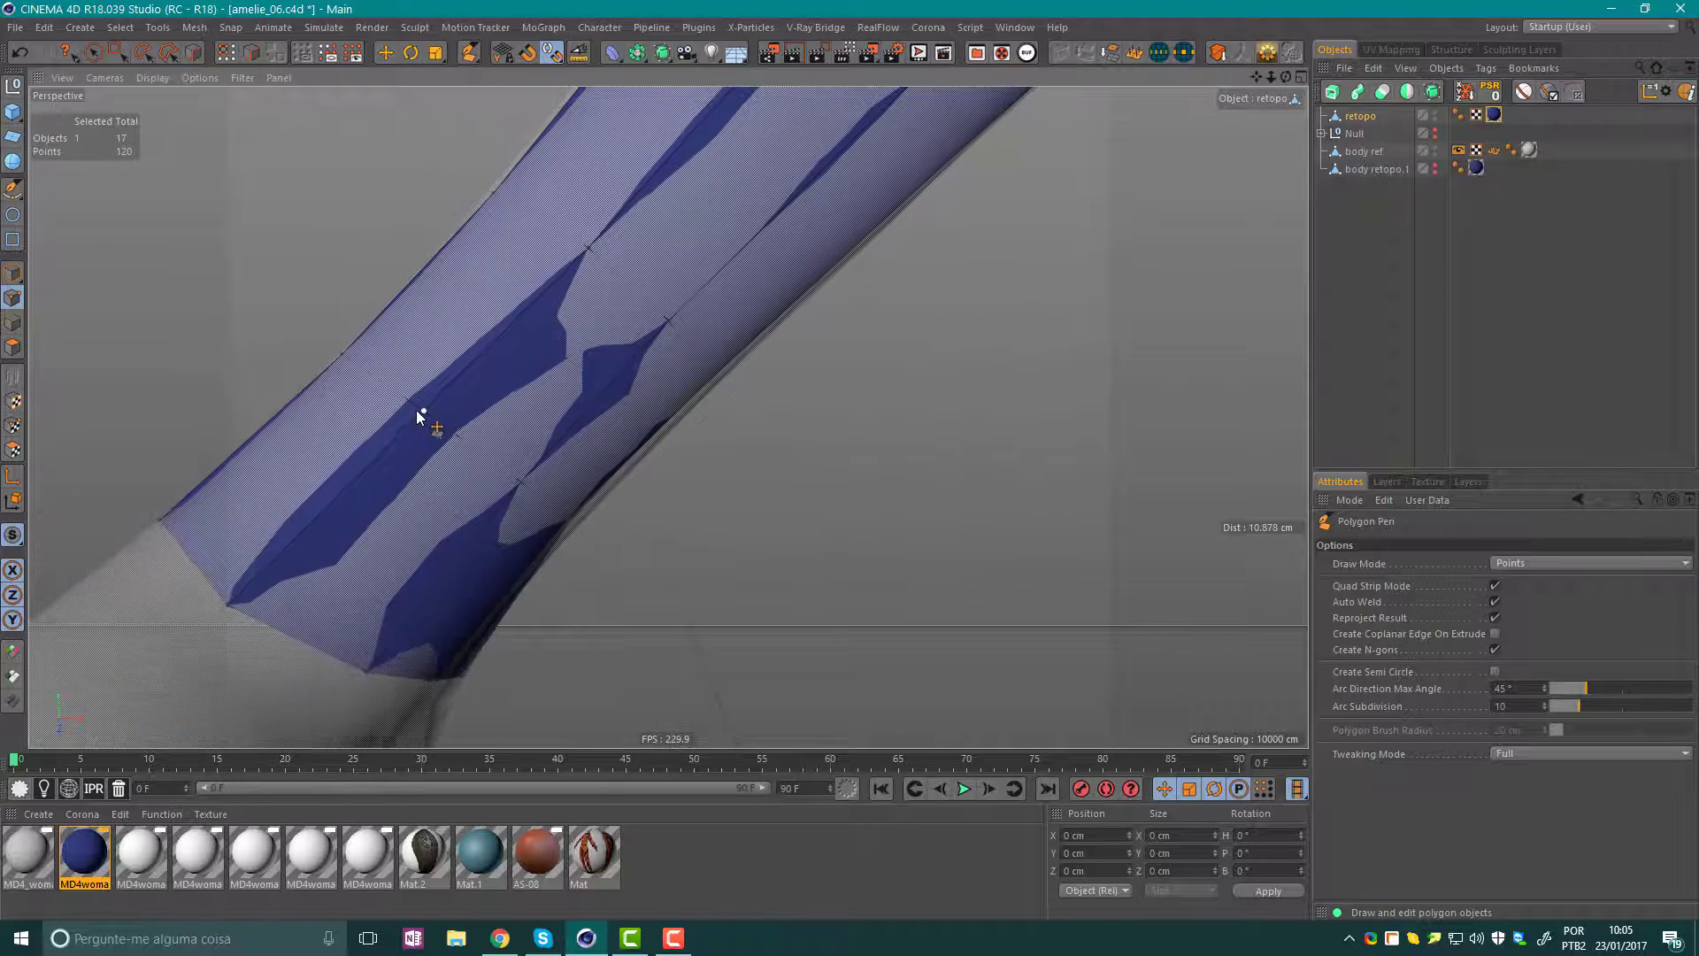
{"action": "mouse_move", "coordinate": [416, 411]}
{"action": "left_mouse_down", "text": "alt"}
{"action": "mouse_move", "coordinate": [125, 415]}
{"action": "mouse_move", "coordinate": [99, 463]}
{"action": "mouse_move", "coordinate": [300, 485]}
{"action": "mouse_move", "coordinate": [482, 439]}
{"action": "mouse_move", "coordinate": [533, 364]}
{"action": "mouse_move", "coordinate": [644, 352]}
{"action": "mouse_move", "coordinate": [484, 422]}
{"action": "mouse_move", "coordinate": [915, 232]}
{"action": "mouse_move", "coordinate": [642, 445]}
{"action": "left_mouse_up", "text": "alt"}
{"action": "scroll", "coordinate": [642, 445], "scroll_direction": "down", "scroll_amount": 5}
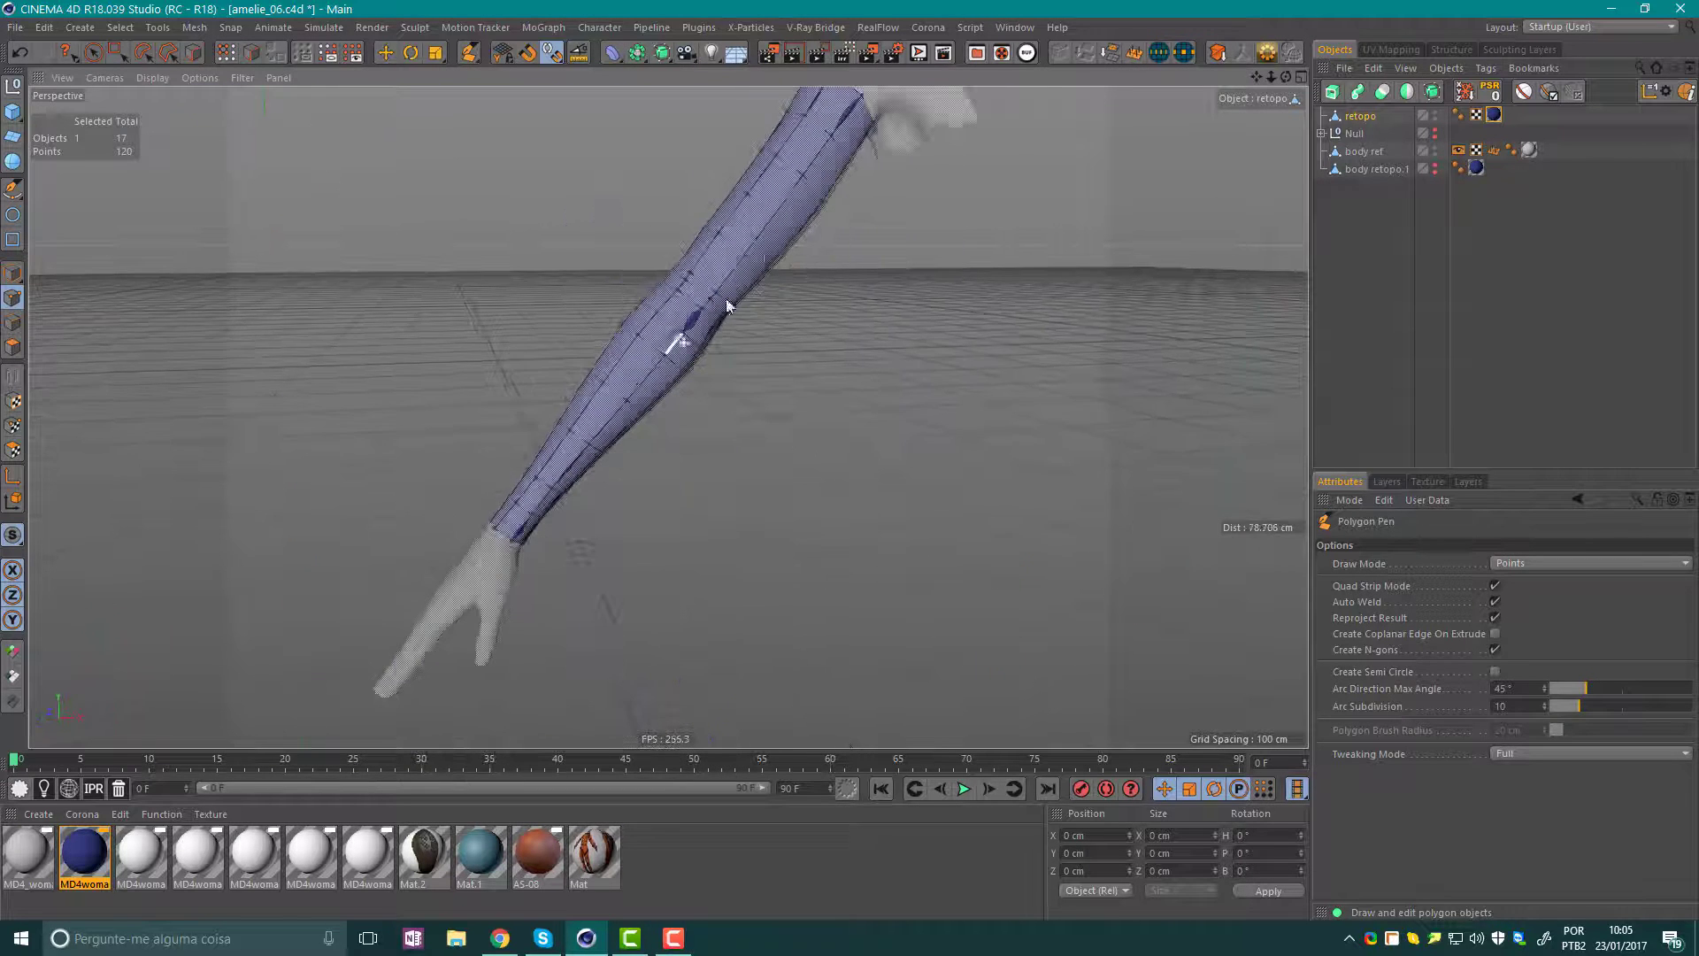
{"action": "mouse_move", "coordinate": [757, 244]}
{"action": "left_mouse_down", "text": "alt"}
{"action": "mouse_move", "coordinate": [713, 235]}
{"action": "mouse_move", "coordinate": [761, 349]}
{"action": "mouse_move", "coordinate": [785, 292]}
{"action": "left_mouse_up", "text": "alt"}
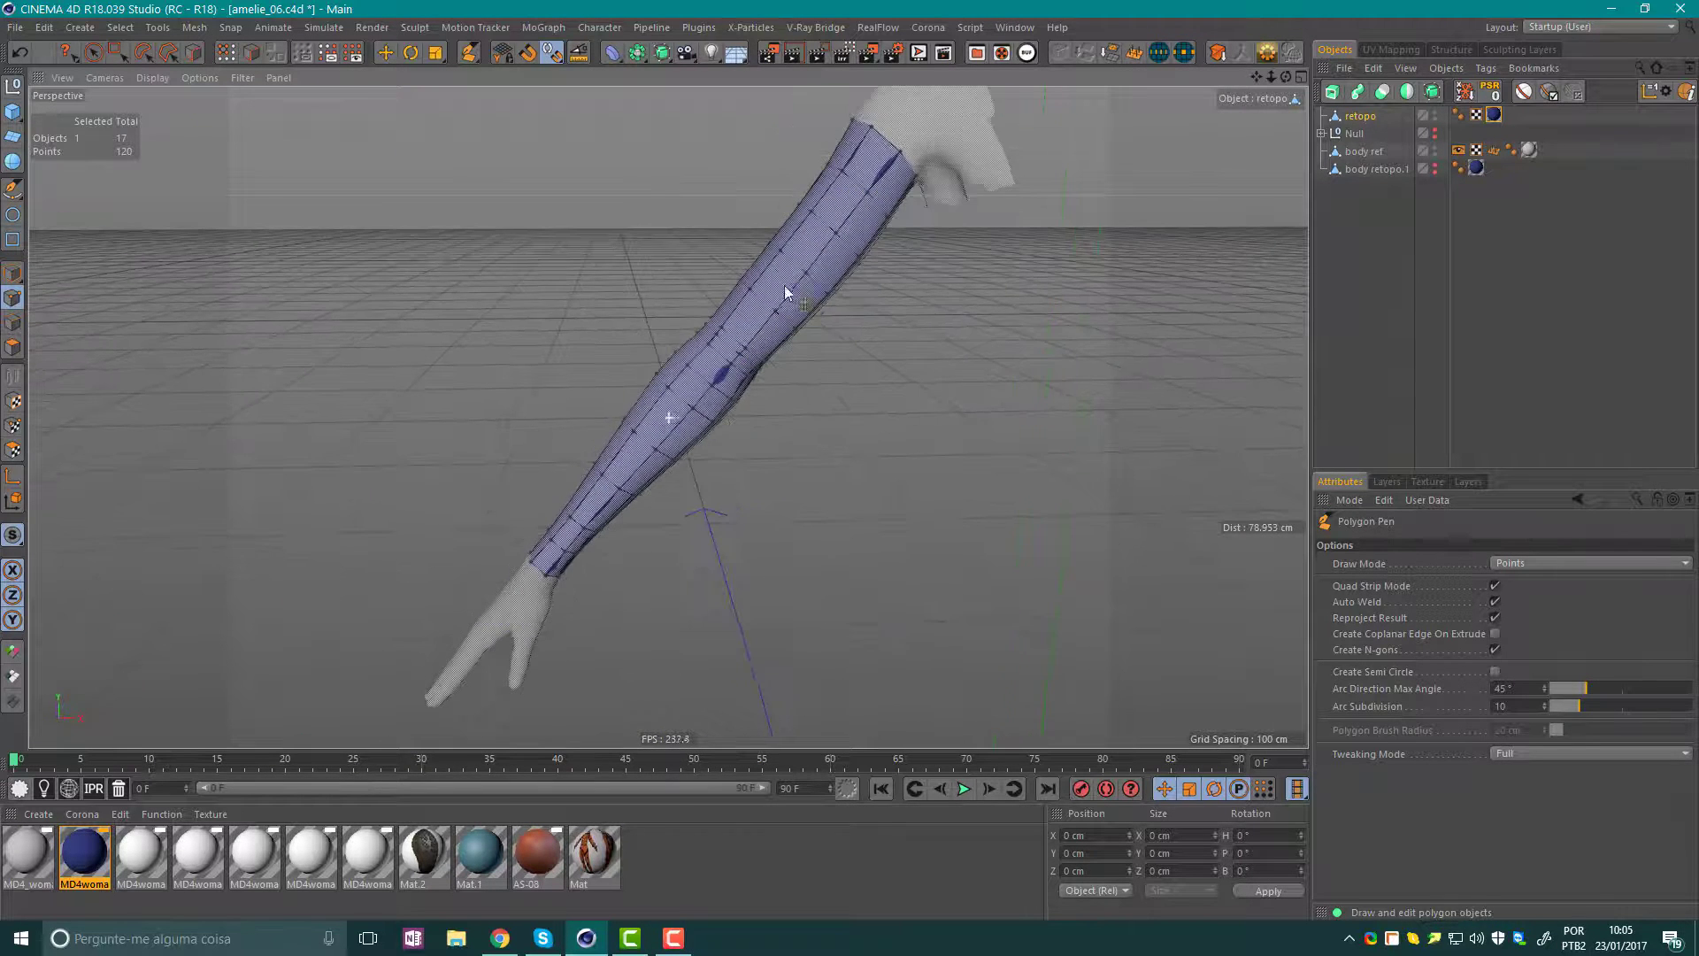
{"action": "mouse_move", "coordinate": [486, 443]}
{"action": "left_mouse_down", "text": "alt"}
{"action": "mouse_move", "coordinate": [796, 432]}
{"action": "mouse_move", "coordinate": [659, 394]}
{"action": "mouse_move", "coordinate": [692, 321]}
{"action": "left_mouse_up", "text": "alt"}
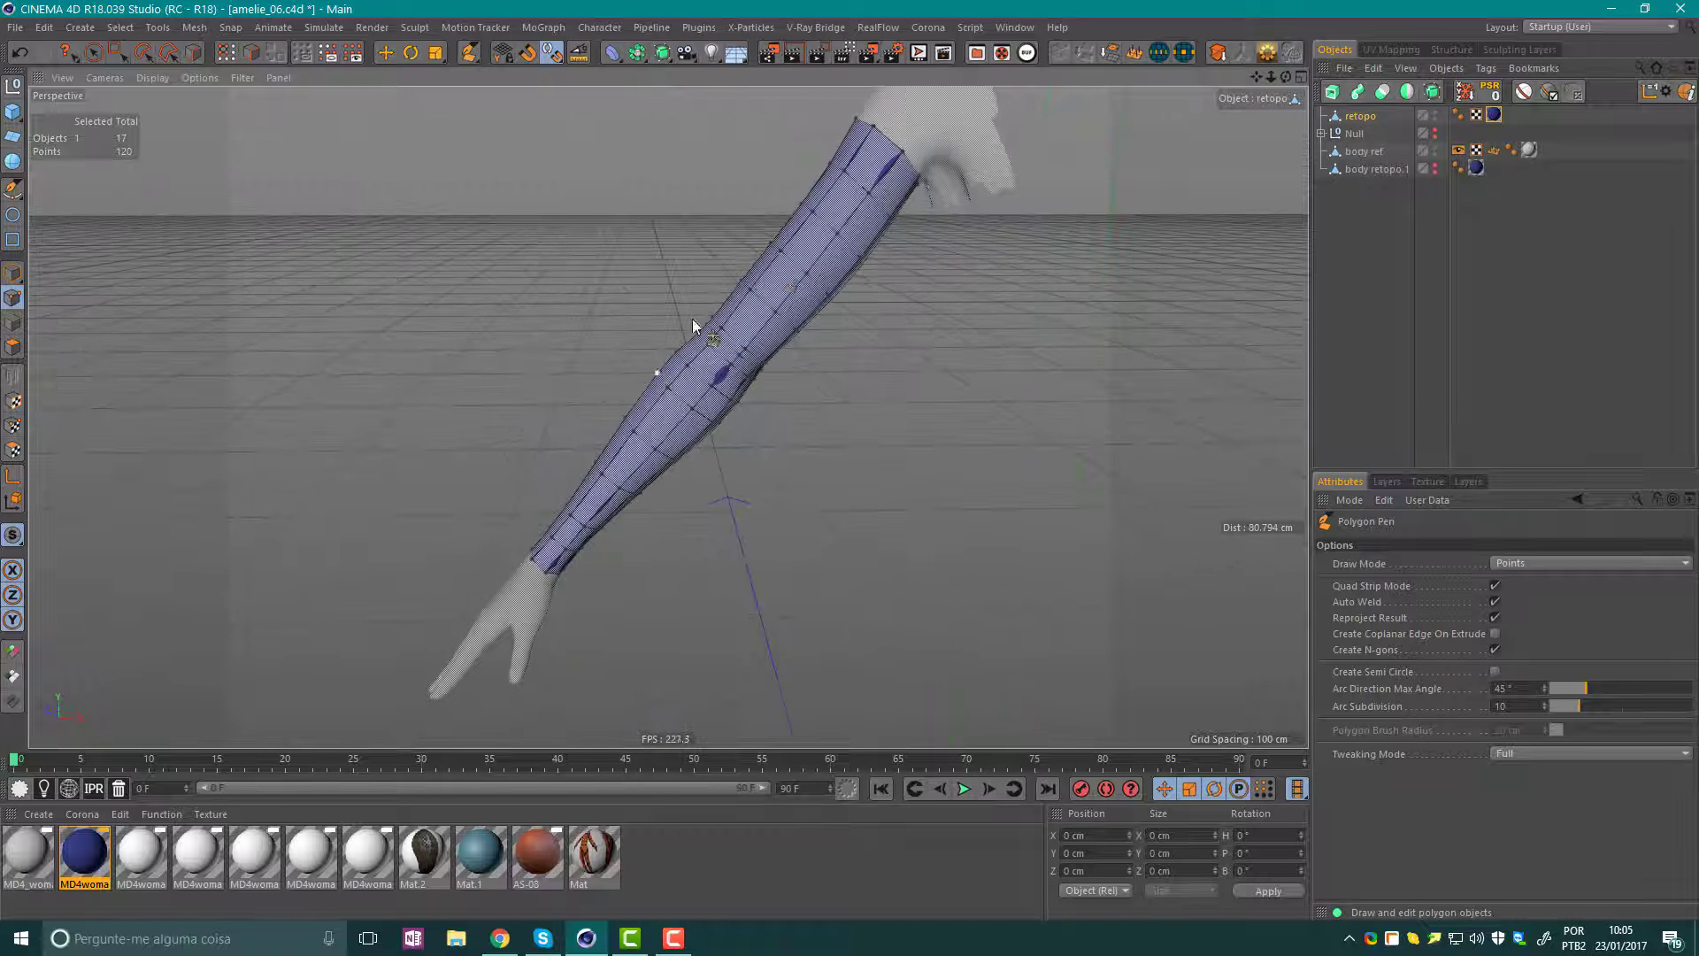
{"action": "left_click_drag", "start_coordinate": [678, 425], "coordinate": [710, 418], "text": "alt"}
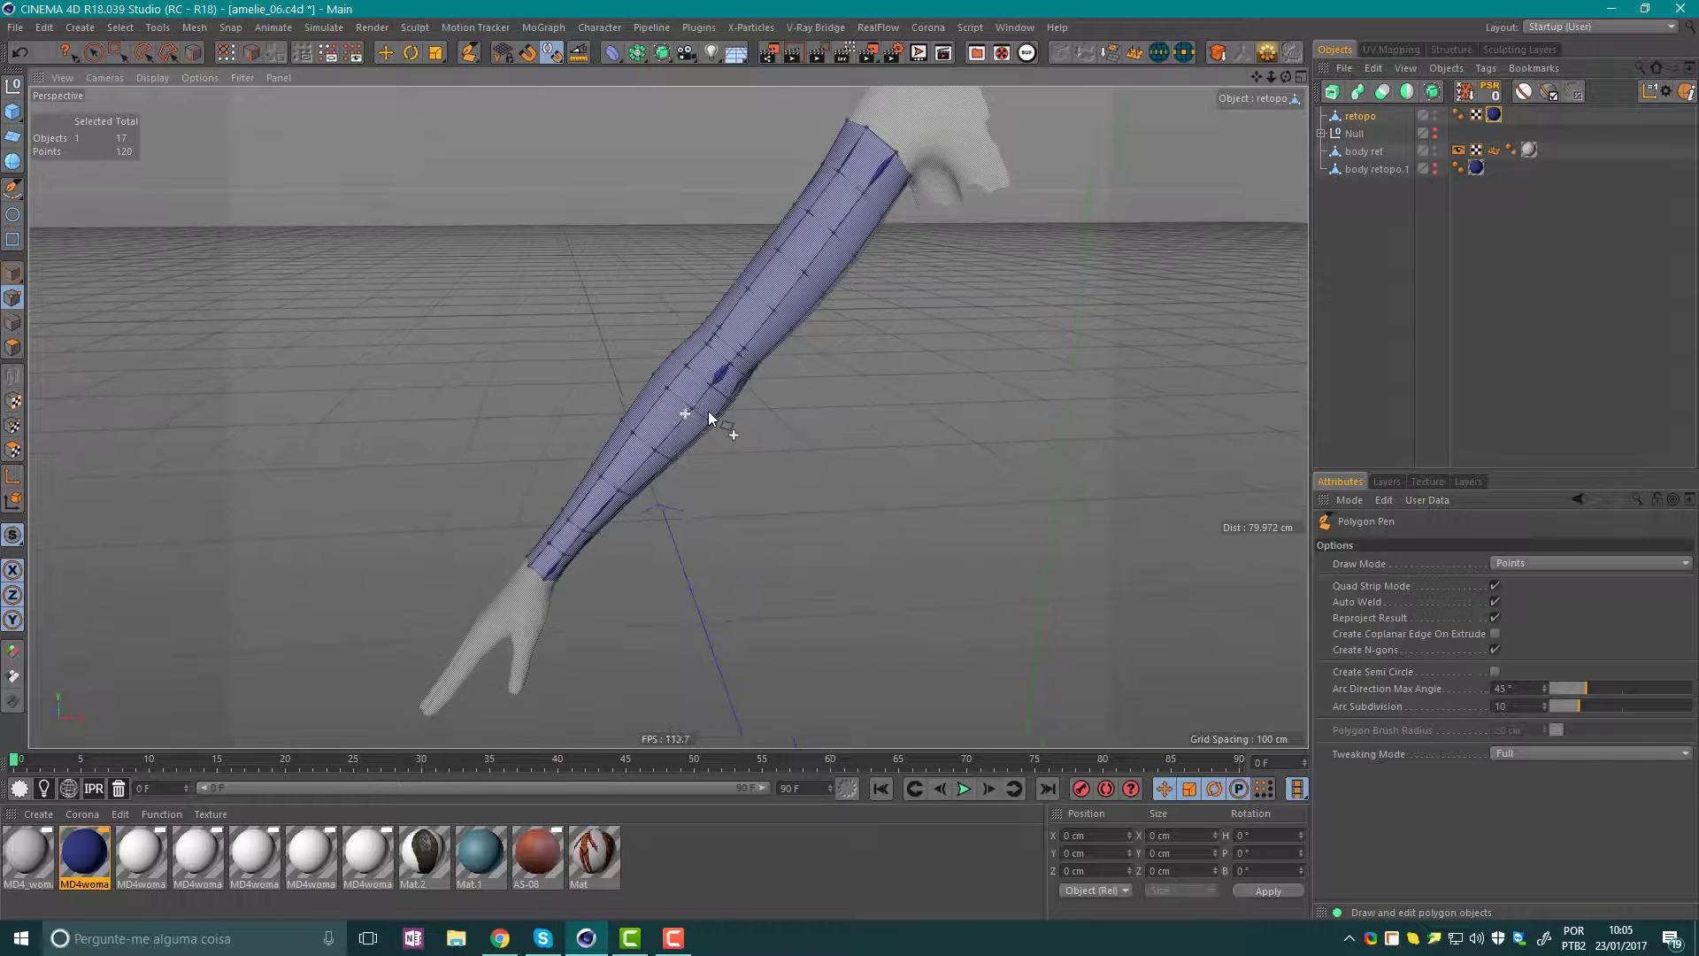